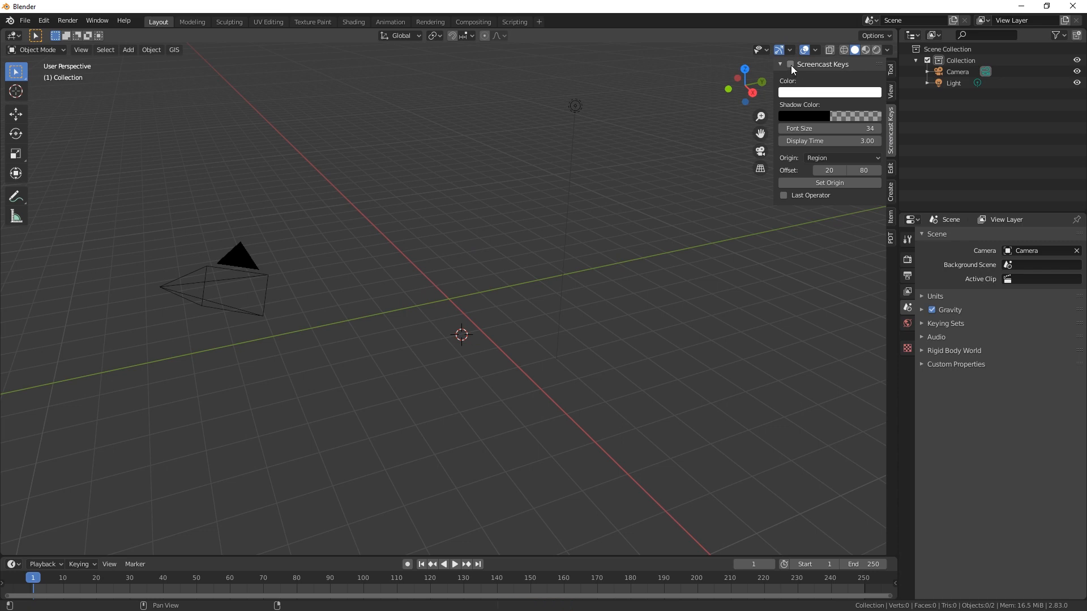
Turn on the on-screen key display and add a mesh cylinder to the scene
{"action": "left_click", "coordinate": [745, 273]}
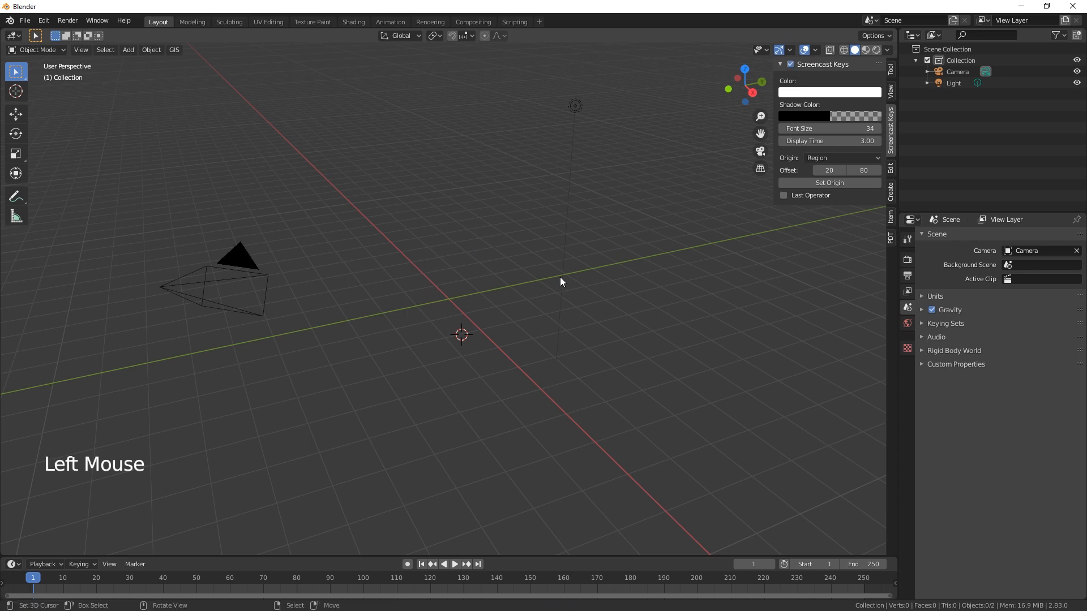
{"action": "key", "text": "shift+a"}
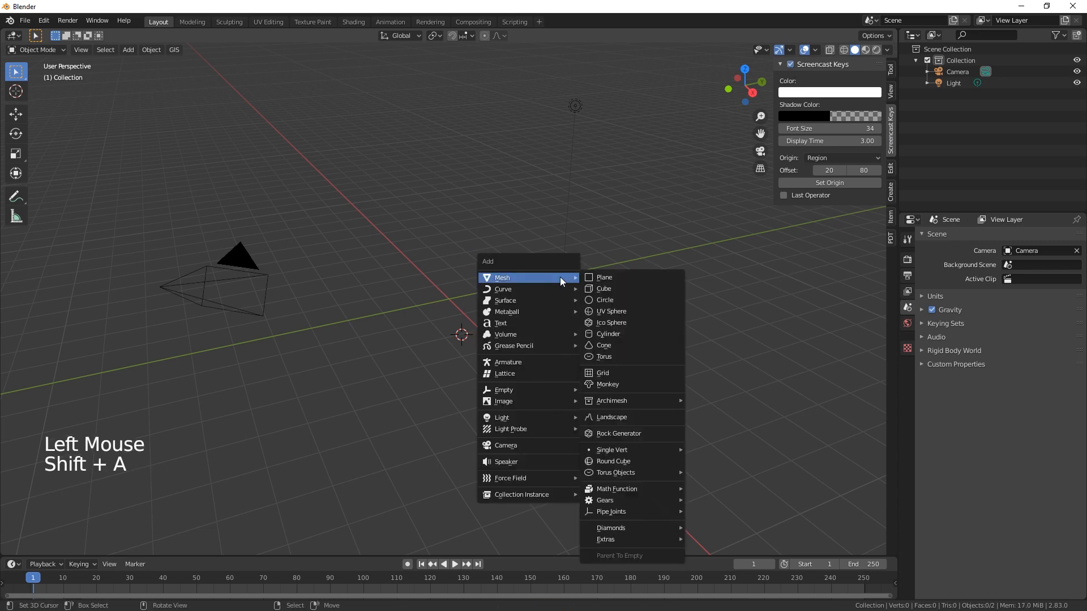
{"action": "left_click", "coordinate": [610, 333]}
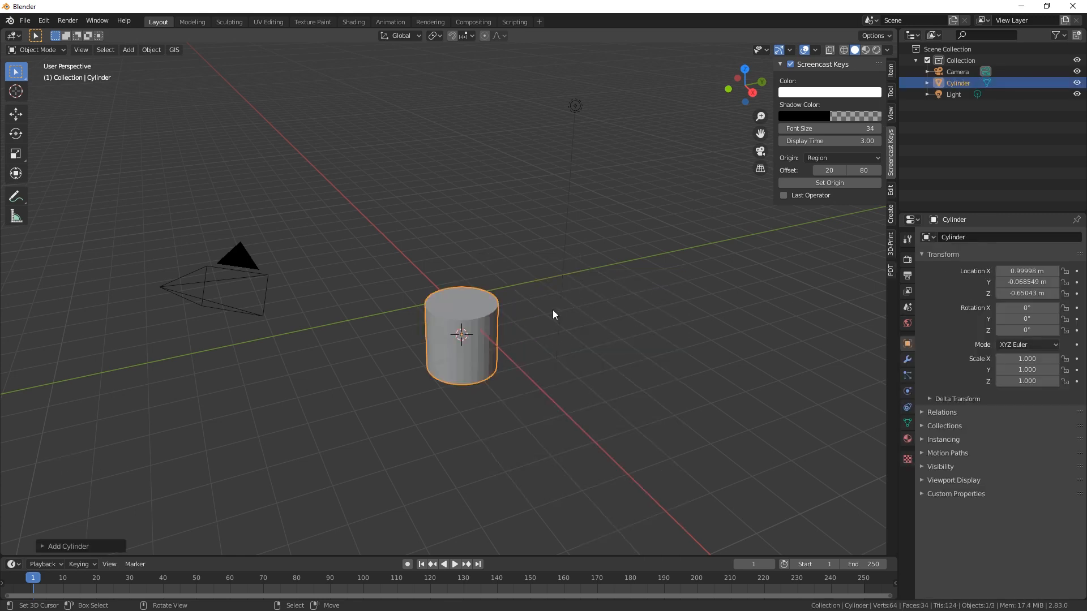
Rotate the cylinder 90° about the X axis and stretch it lengthwise to a local Z scale of about 1.93
{"action": "type", "text": "rx90"}
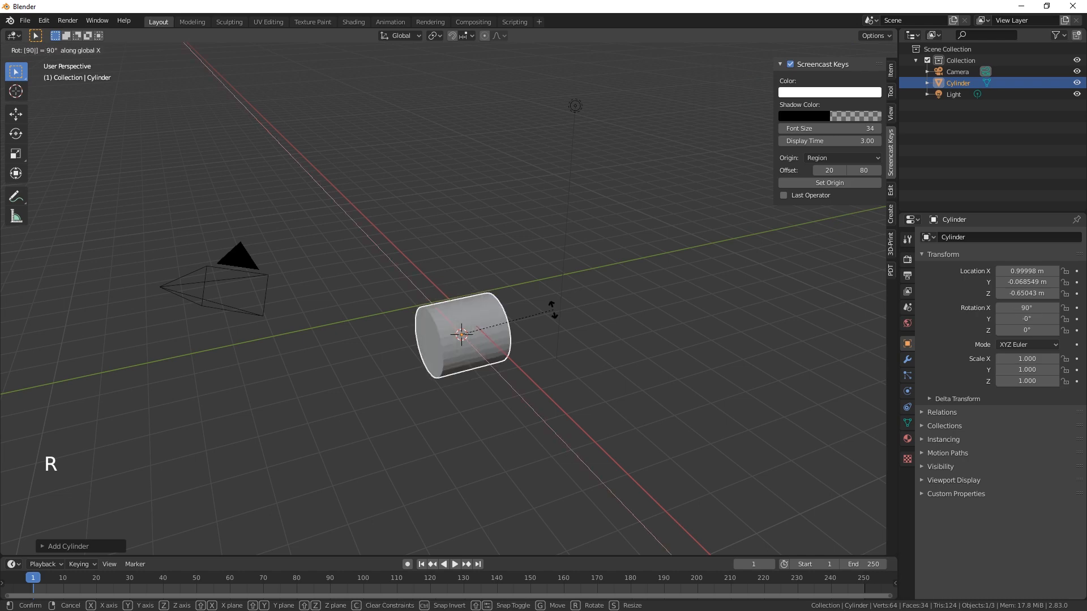
{"action": "key", "text": "Return"}
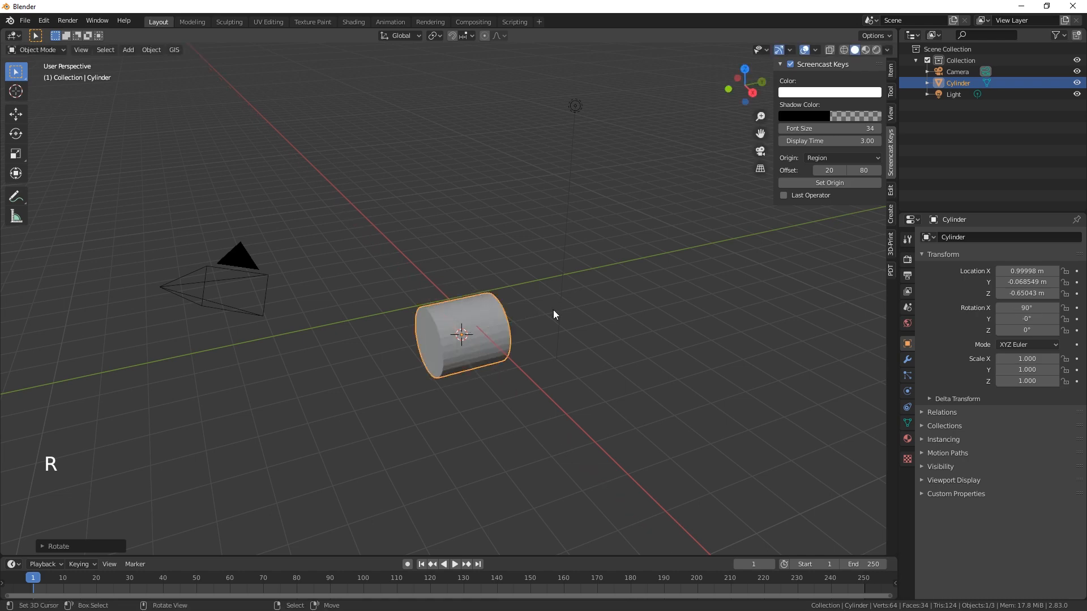
{"action": "left_click", "coordinate": [15, 173]}
{"action": "left_click_drag", "start_coordinate": [493, 324], "coordinate": [527, 319]}
Add 11 evenly spaced loop cuts around the cylinder's side in Edit Mode
{"action": "key", "text": "Tab"}
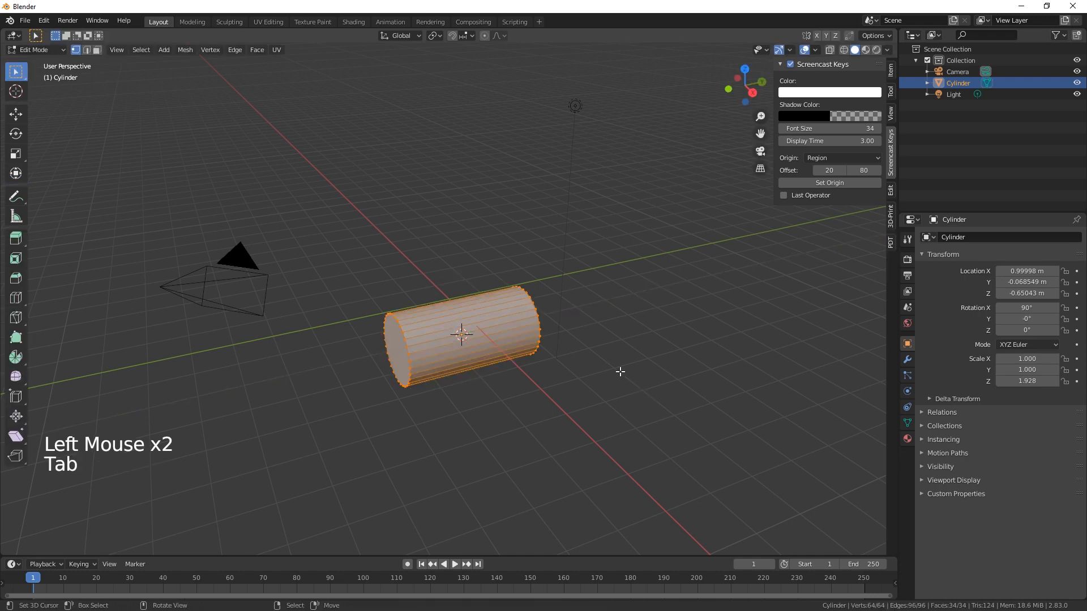
{"action": "key", "text": "ctrl+r"}
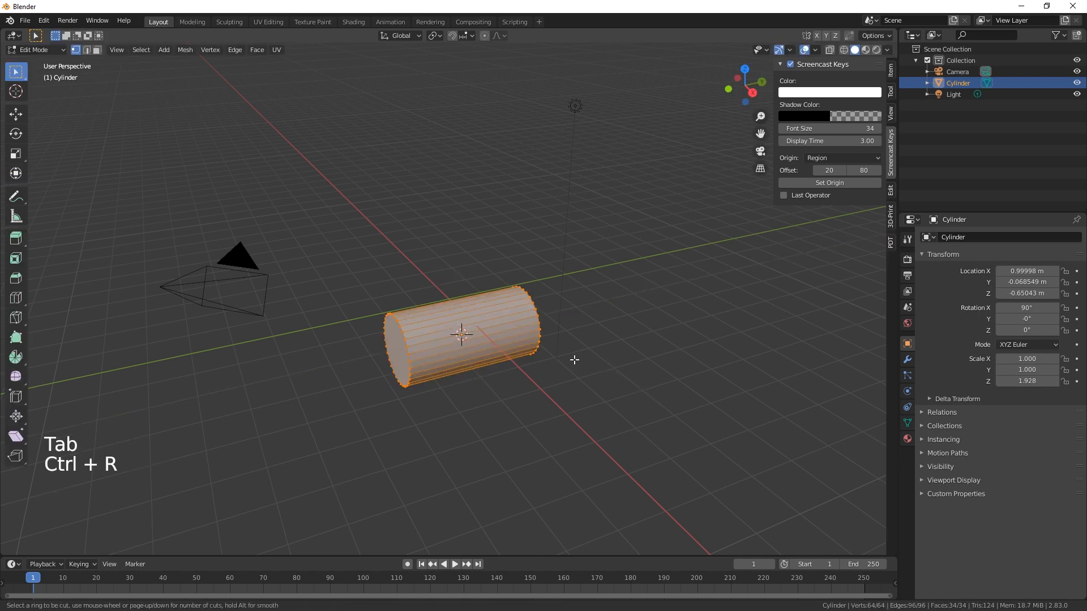
{"action": "scroll", "coordinate": [477, 347], "scroll_direction": "up", "scroll_amount": 7}
{"action": "left_click", "coordinate": [477, 346]}
{"action": "right_click", "coordinate": [470, 353]}
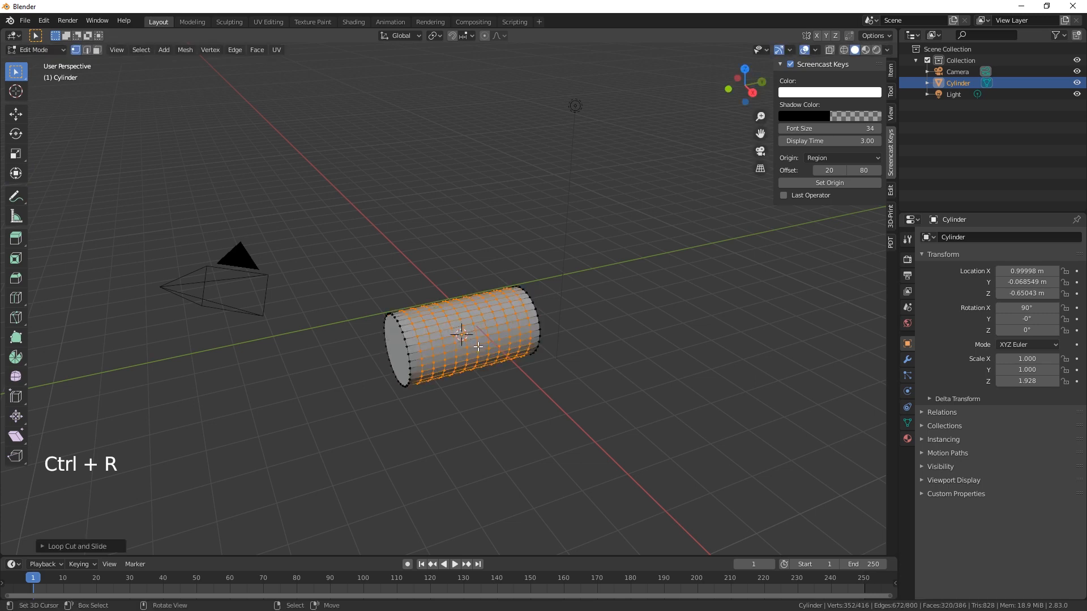
Add a Displace modifier to the cylinder
{"action": "left_click", "coordinate": [908, 361]}
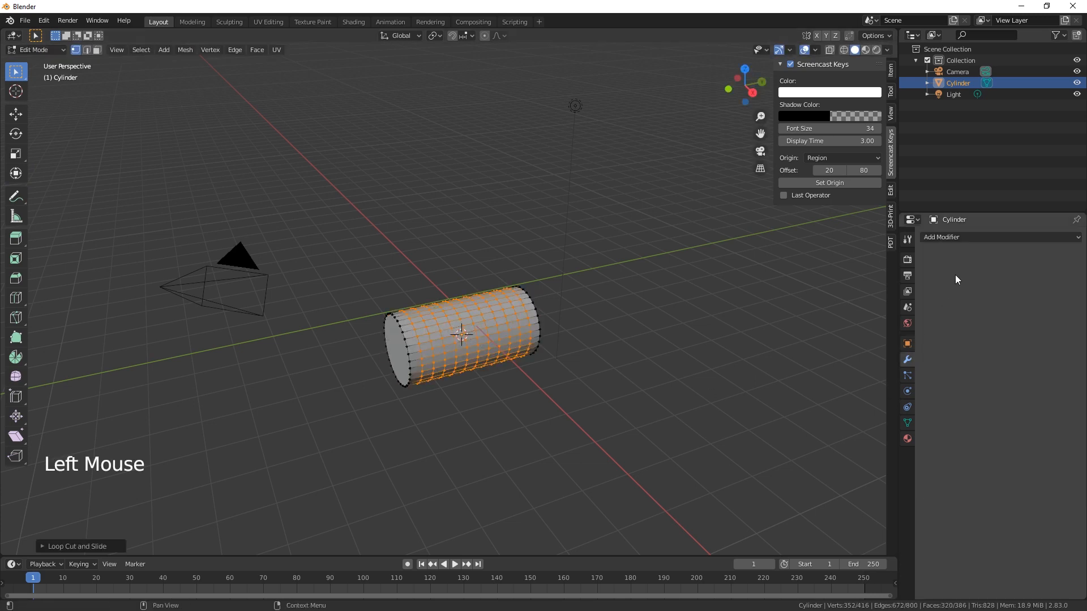
{"action": "left_click", "coordinate": [959, 238]}
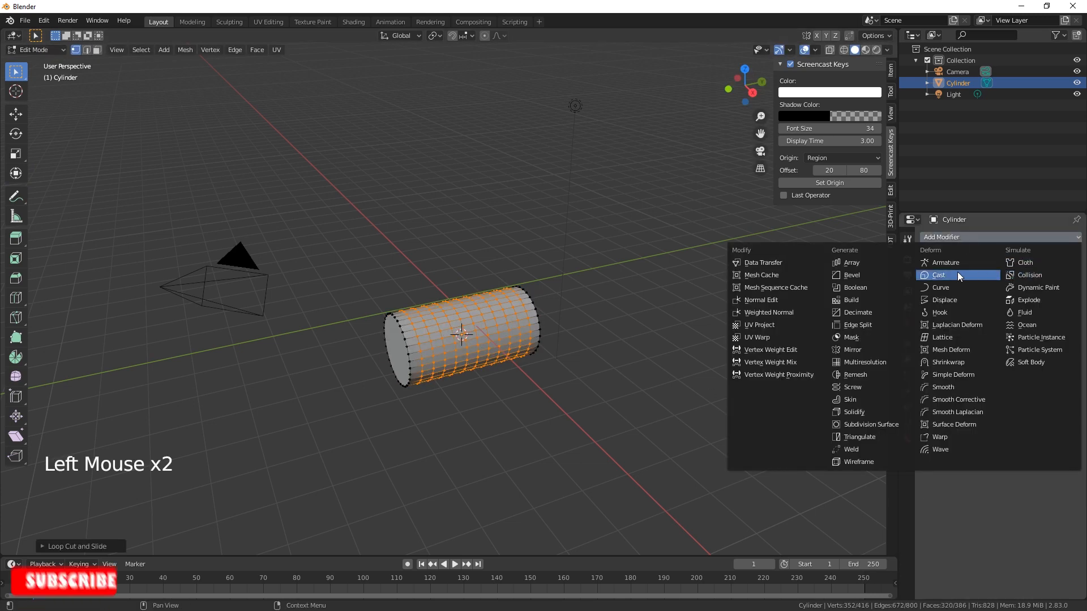
{"action": "left_click", "coordinate": [945, 300]}
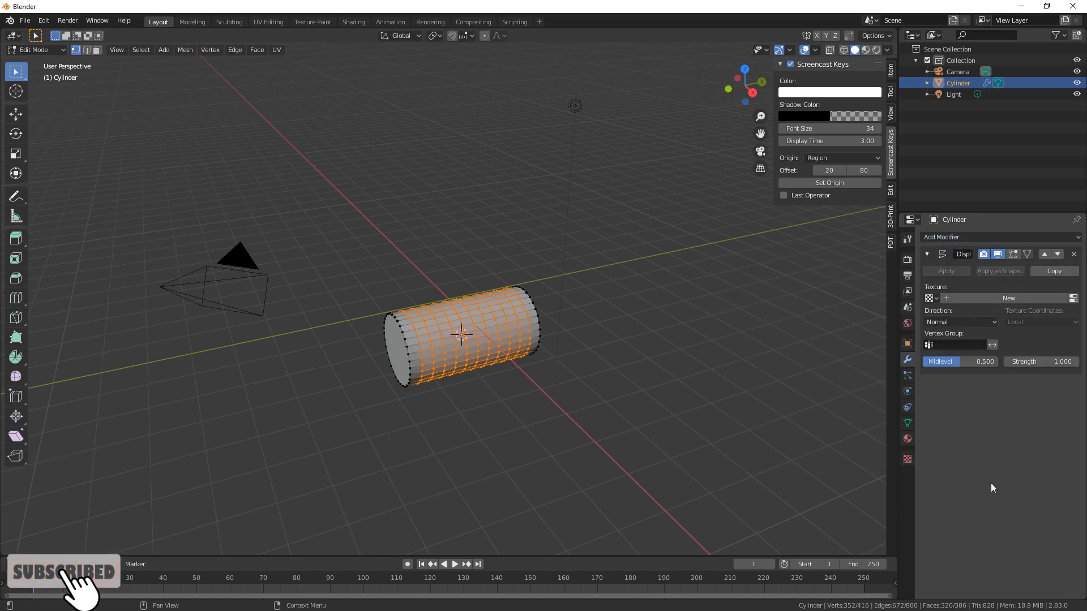
Return to Object Mode and create a new texture of type Clouds for the Displace modifier
{"action": "left_click", "coordinate": [907, 459]}
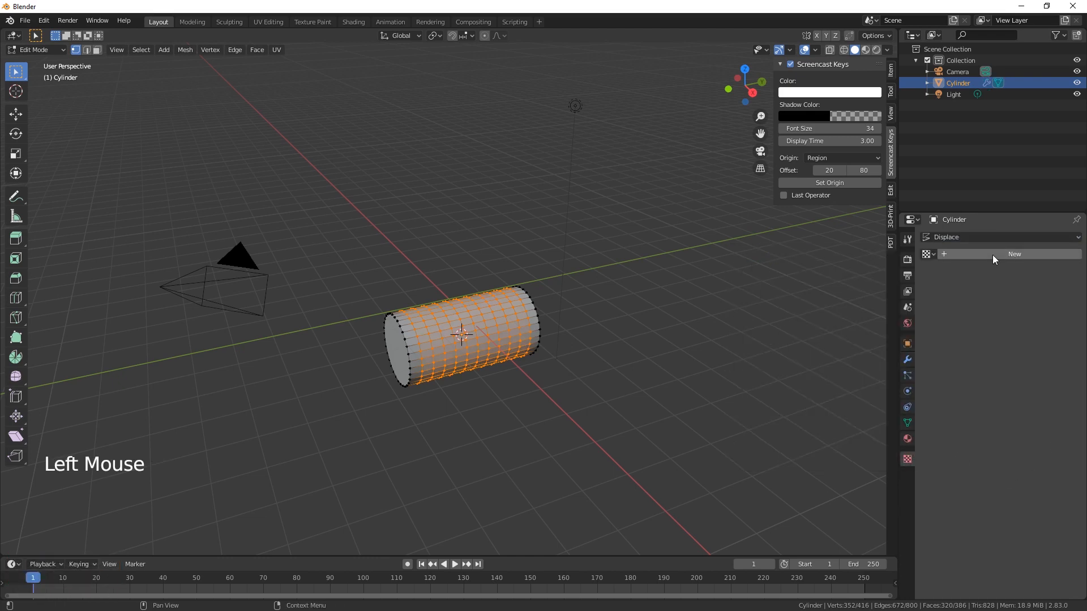
{"action": "key", "text": "Tab"}
{"action": "left_click", "coordinate": [970, 254]}
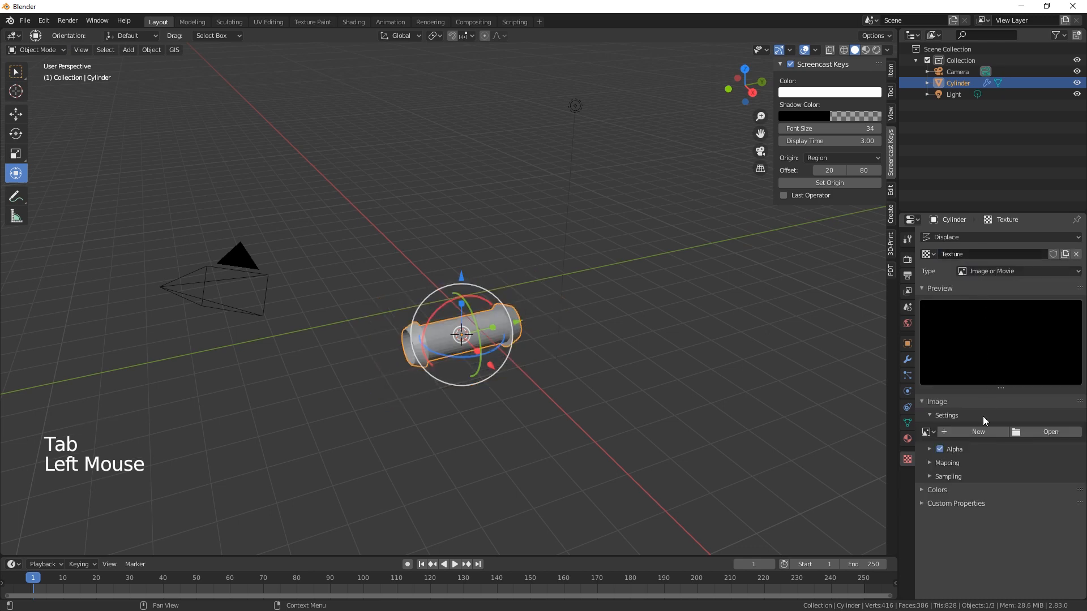
{"action": "left_click", "coordinate": [995, 271]}
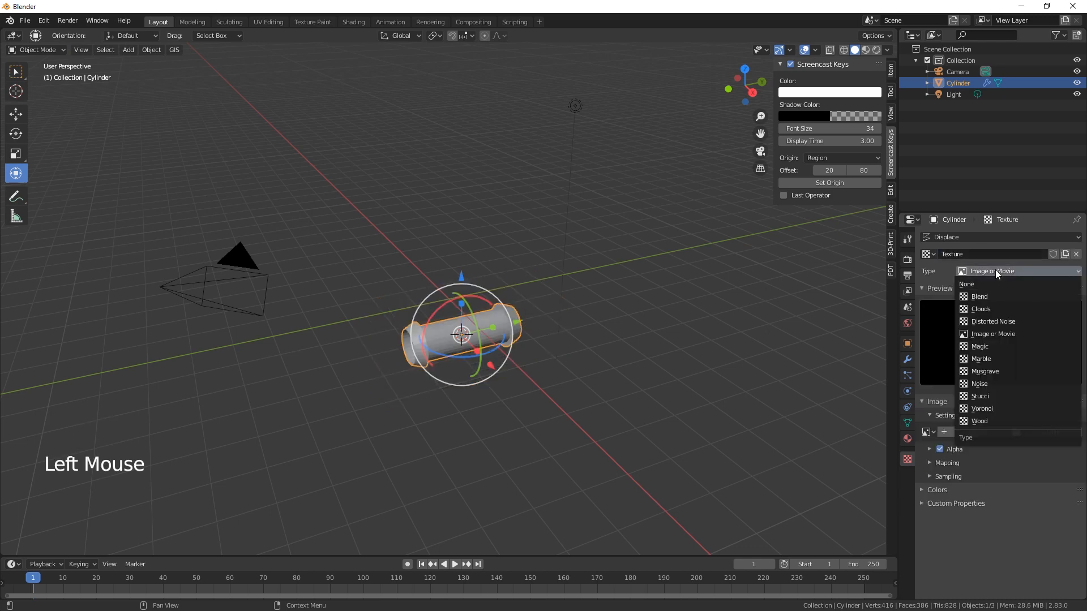
{"action": "left_click", "coordinate": [990, 303]}
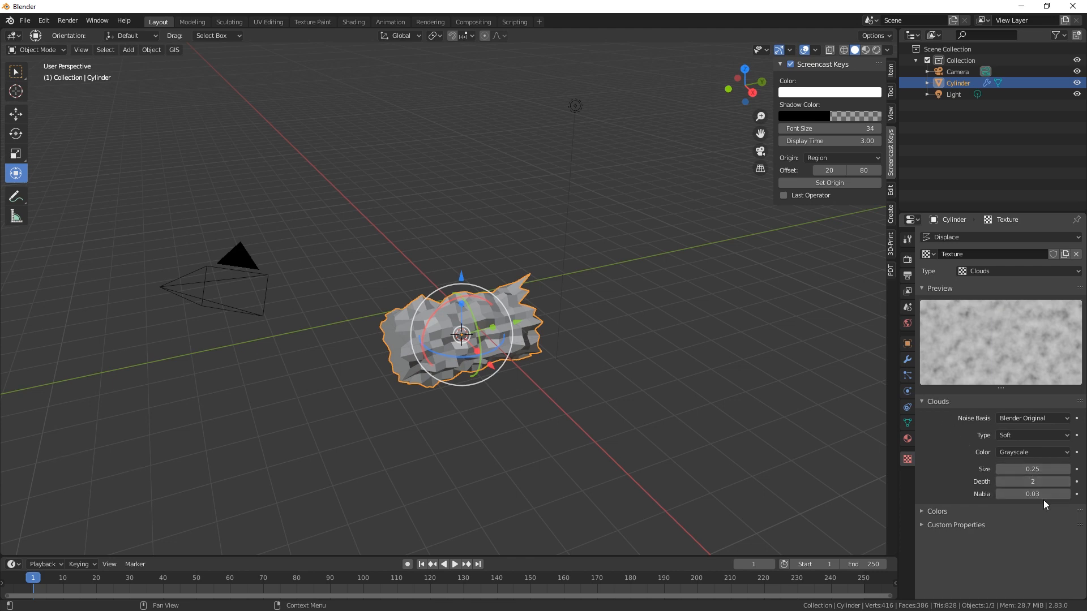
Set the Clouds texture's depth to 1 and its size to 0.14
{"action": "left_click", "coordinate": [1032, 481]}
{"action": "mouse_move", "coordinate": [1033, 481]}
{"action": "left_mouse_down"}
{"action": "mouse_move", "coordinate": [1010, 481]}
{"action": "mouse_move", "coordinate": [1024, 470]}
{"action": "left_mouse_up"}
{"action": "left_click", "coordinate": [1042, 470]}
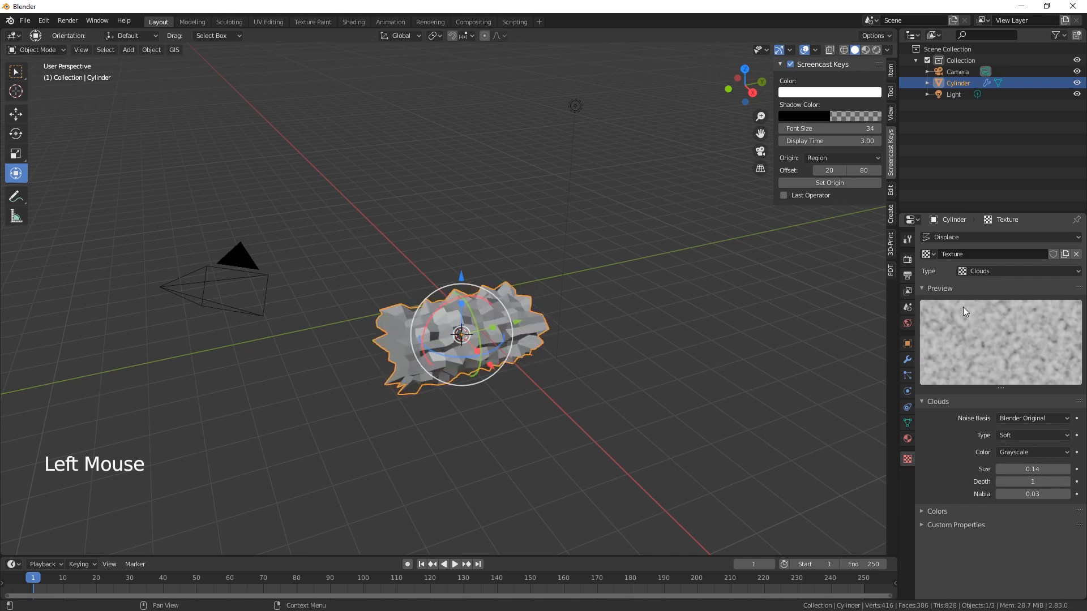
Set the Displace modifier's strength to 0.300 and midlevel to 0.493
{"action": "left_click", "coordinate": [908, 360]}
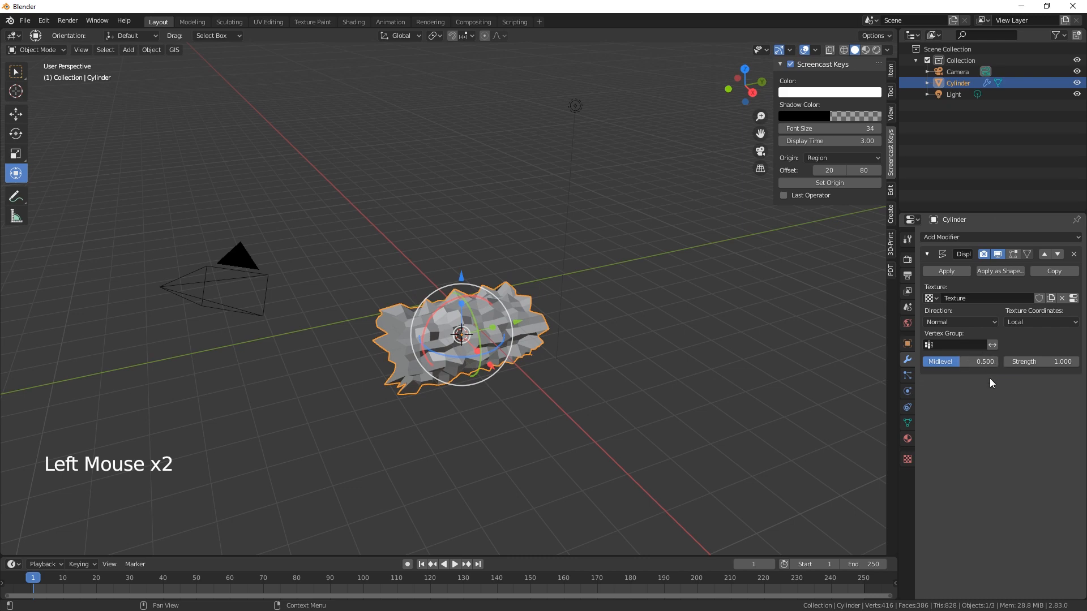
{"action": "left_click_drag", "start_coordinate": [1040, 361], "coordinate": [959, 361]}
{"action": "scroll", "coordinate": [635, 435], "scroll_direction": "up", "scroll_amount": 4}
{"action": "middle_click_drag", "start_coordinate": [635, 434], "coordinate": [668, 385]}
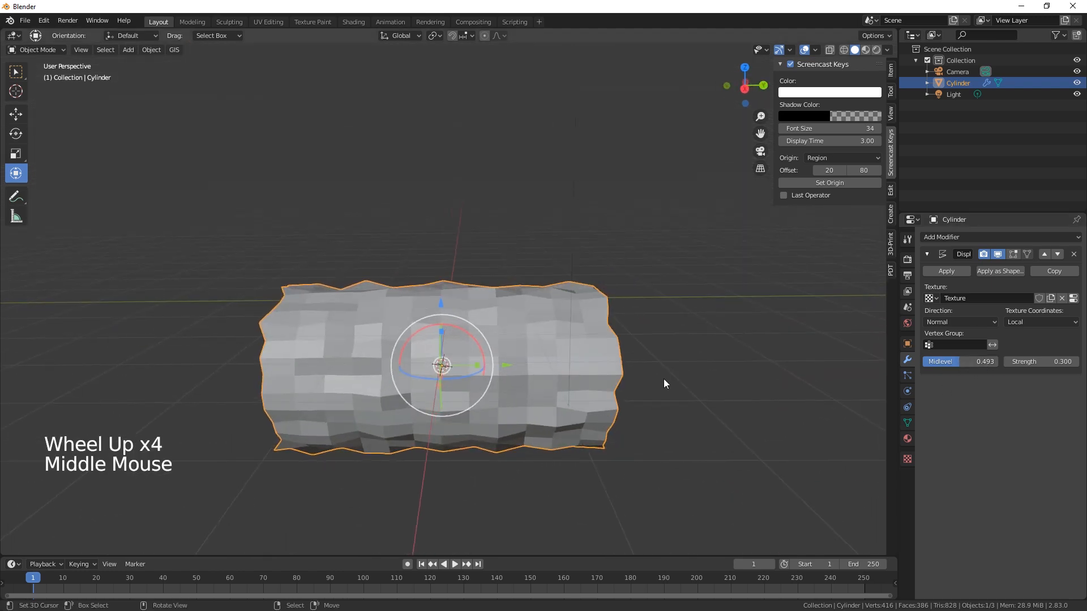
Apply smooth shading to the displaced cylinder
{"action": "key", "text": "q"}
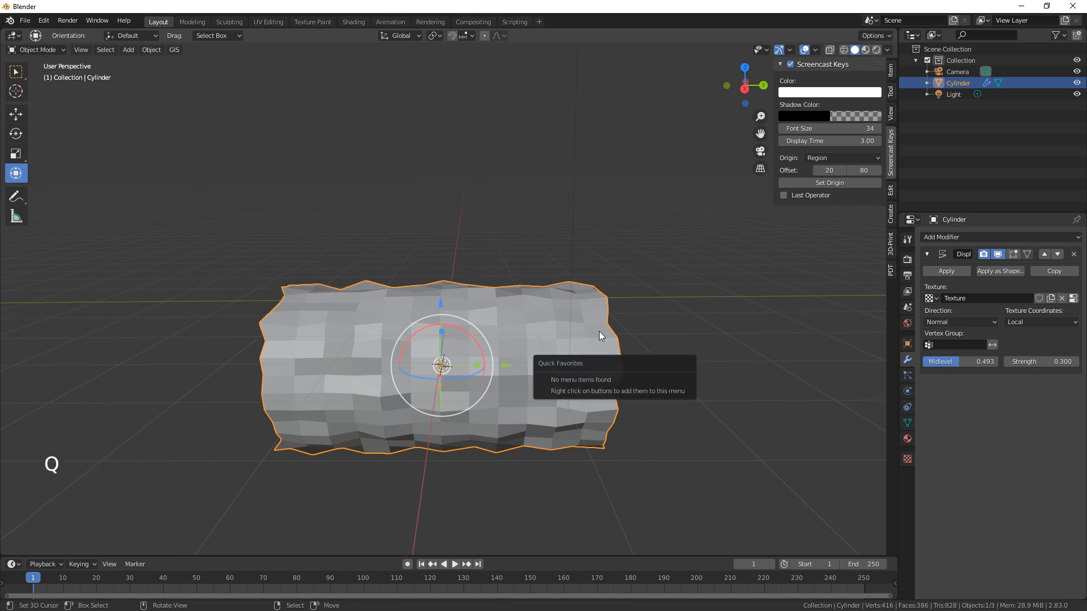
{"action": "key", "text": "w"}
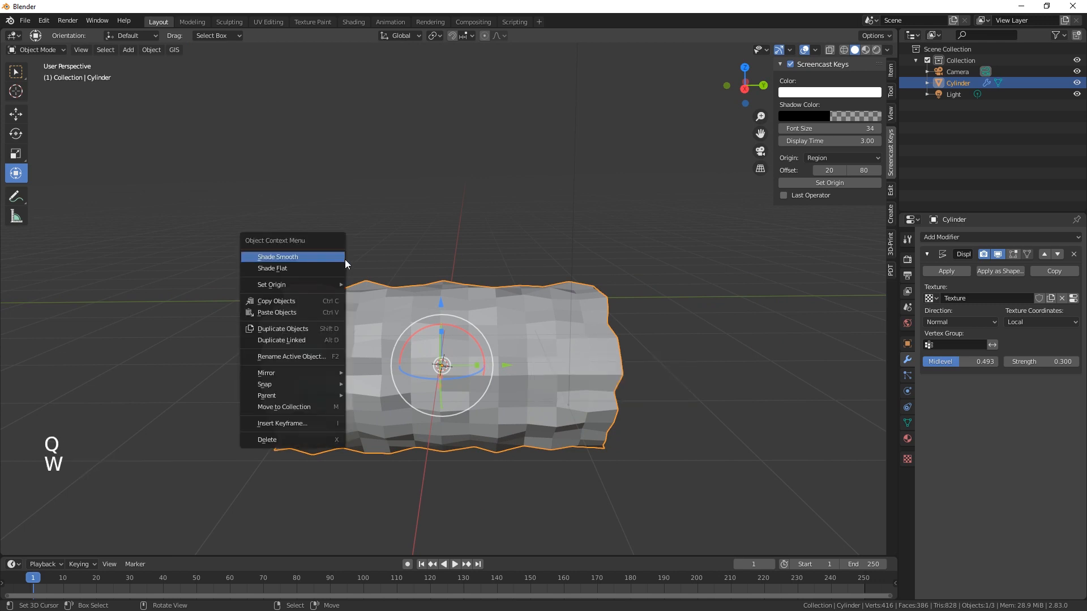
{"action": "left_click", "coordinate": [314, 256]}
Select the circular faces at both ends of the cylinder and inset them until only a small central disc remains
{"action": "middle_click_drag", "start_coordinate": [517, 430], "coordinate": [625, 439]}
{"action": "middle_click_drag", "start_coordinate": [500, 459], "coordinate": [599, 400]}
{"action": "scroll", "coordinate": [520, 464], "scroll_direction": "down", "scroll_amount": 3}
{"action": "key", "text": "Tab"}
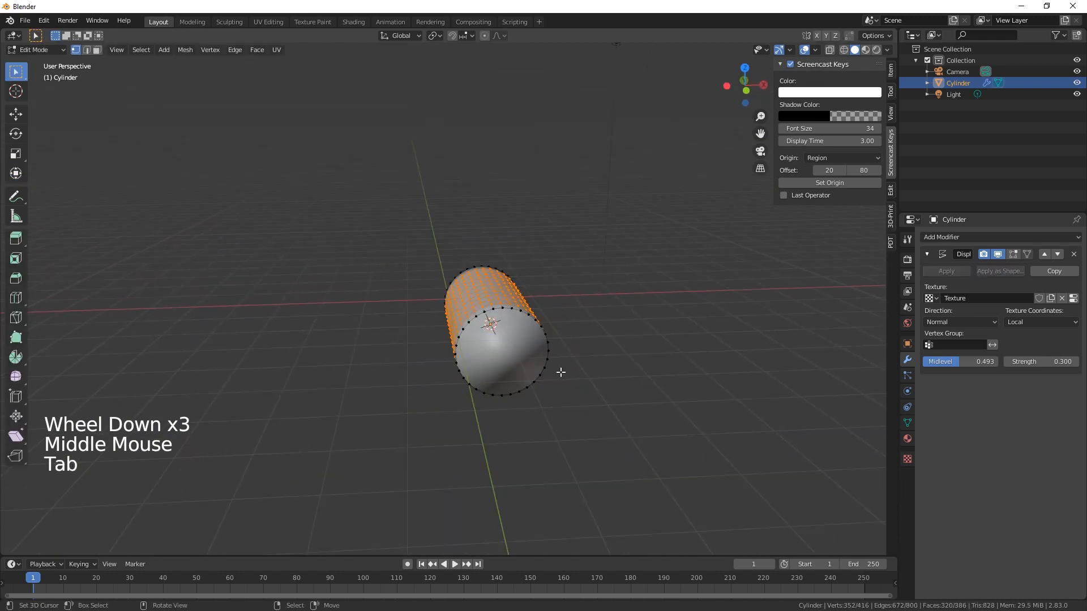
{"action": "right_click", "coordinate": [510, 340]}
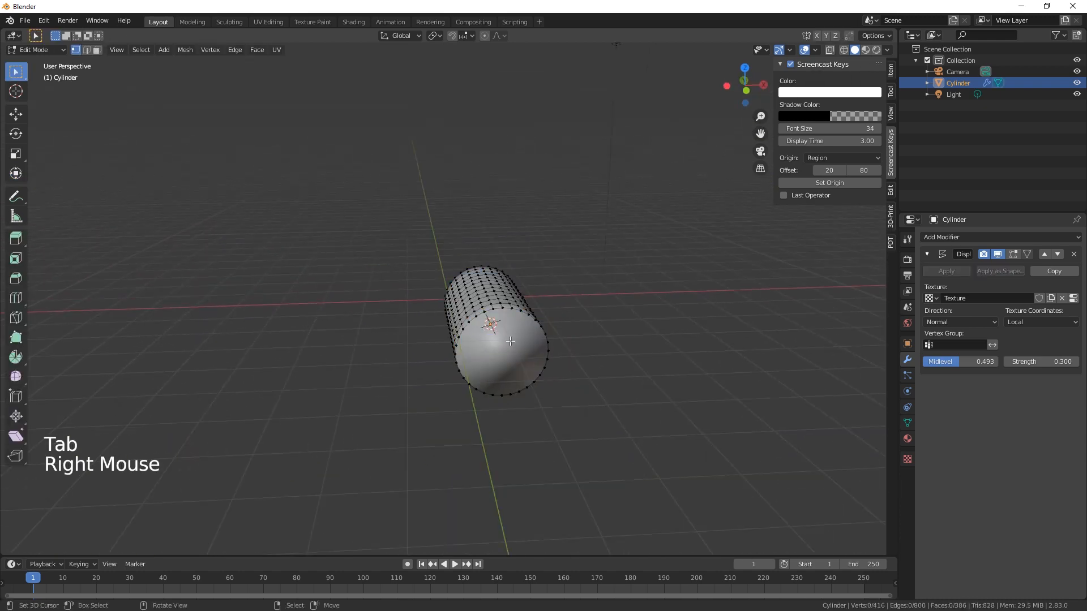
{"action": "key", "text": "3"}
{"action": "right_click", "coordinate": [502, 347]}
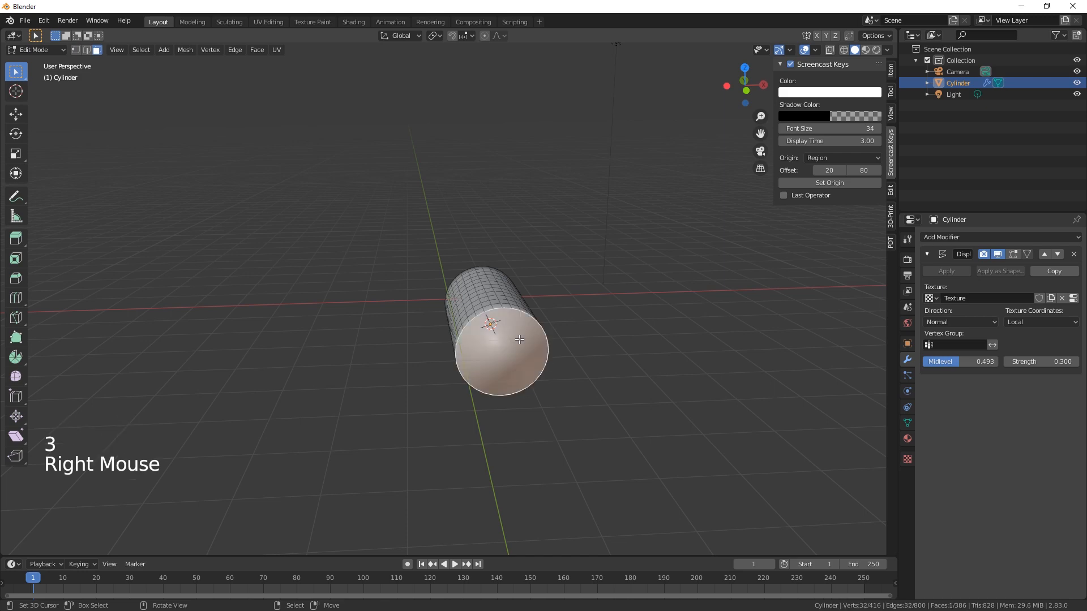
{"action": "middle_click_drag", "start_coordinate": [502, 347], "coordinate": [495, 383]}
{"action": "right_click", "coordinate": [487, 344], "text": "shift"}
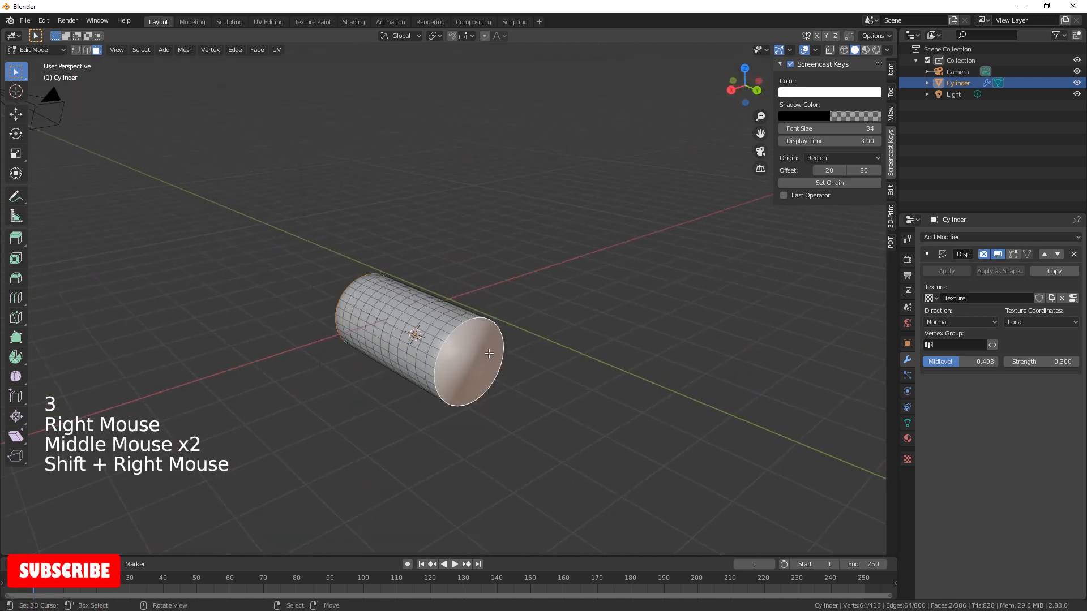
{"action": "key", "text": "i"}
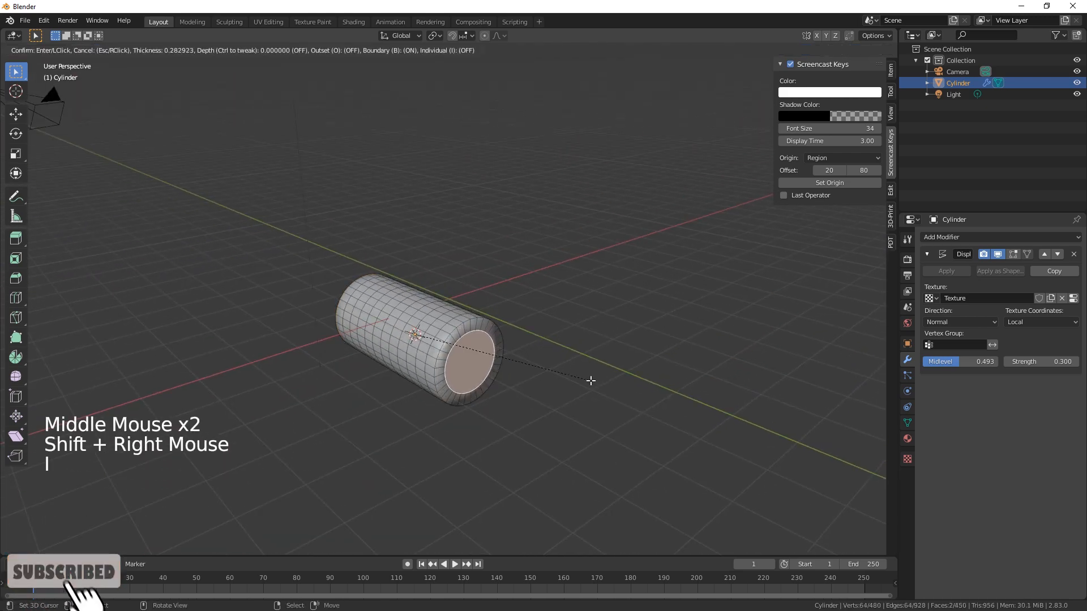
{"action": "left_click", "coordinate": [567, 381]}
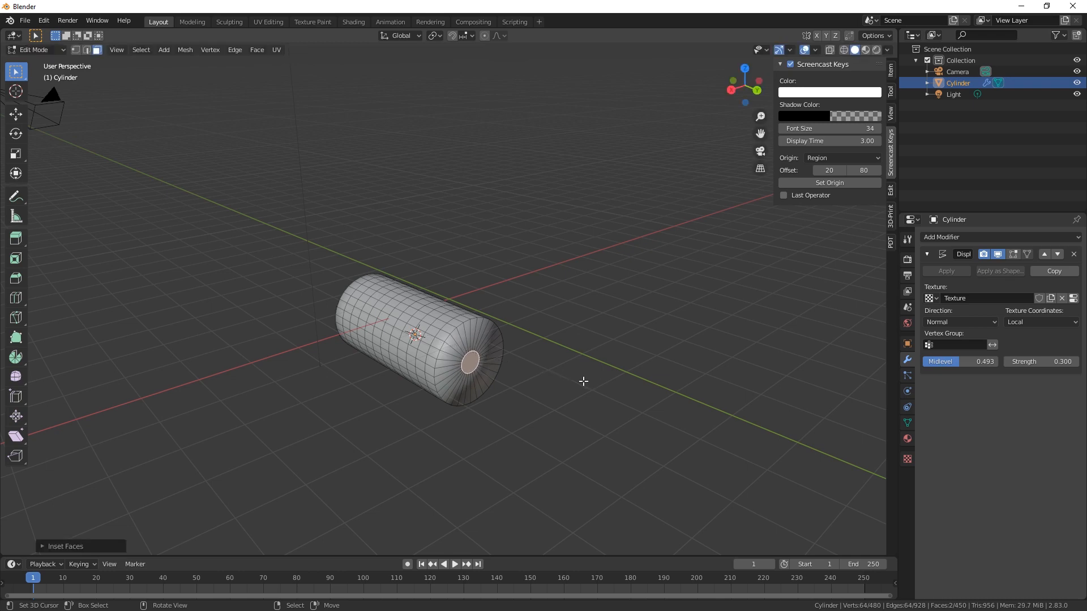
Bridge the two small end discs with Bridge Edge Loops to open a hole through the cylinder
{"action": "key", "text": "w"}
{"action": "left_click", "coordinate": [574, 446]}
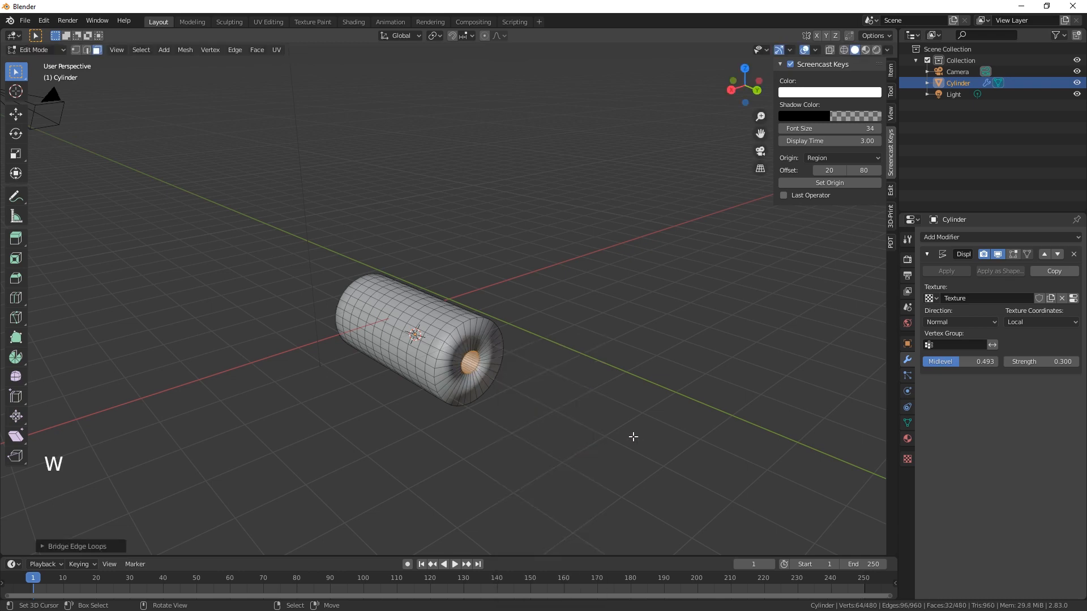
{"action": "middle_click_drag", "start_coordinate": [586, 428], "coordinate": [453, 346]}
Select the ring of faces around the hole at both ends and inset them by about 0.06
{"action": "right_click", "coordinate": [463, 335], "text": "alt"}
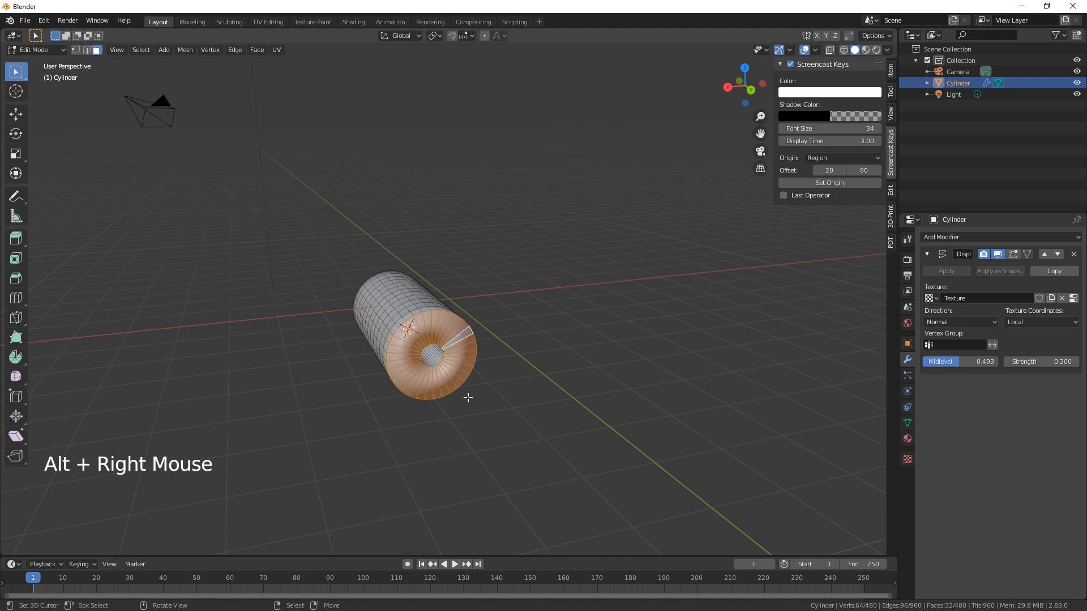
{"action": "middle_click_drag", "start_coordinate": [467, 398], "coordinate": [677, 420]}
{"action": "right_click", "coordinate": [536, 329], "text": "alt"}
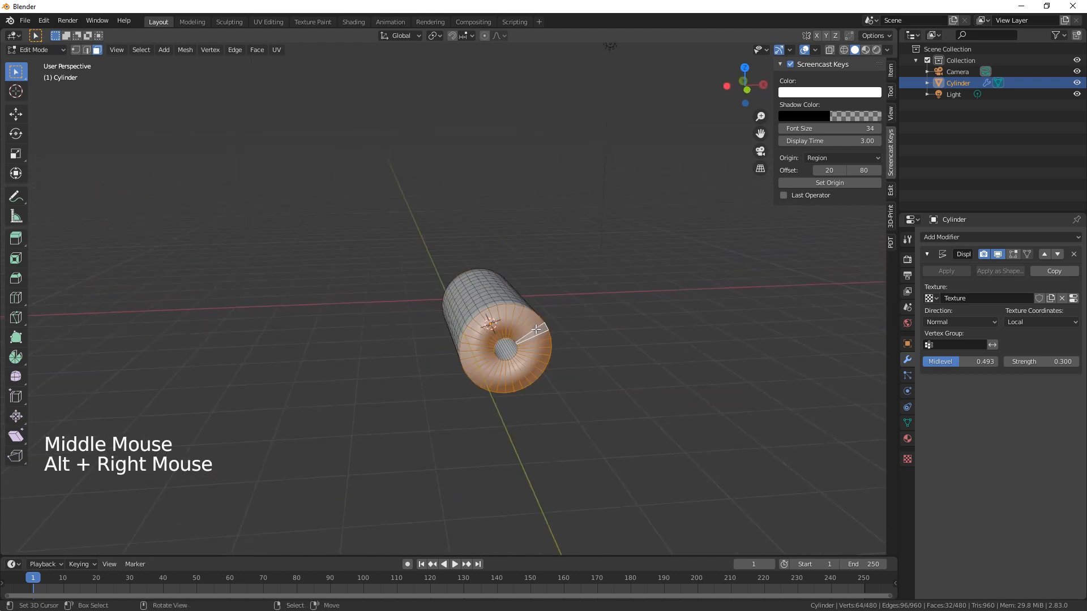
{"action": "middle_click_drag", "start_coordinate": [536, 329], "coordinate": [498, 401]}
{"action": "right_click", "coordinate": [481, 348], "text": "alt+shift"}
{"action": "key", "text": "i"}
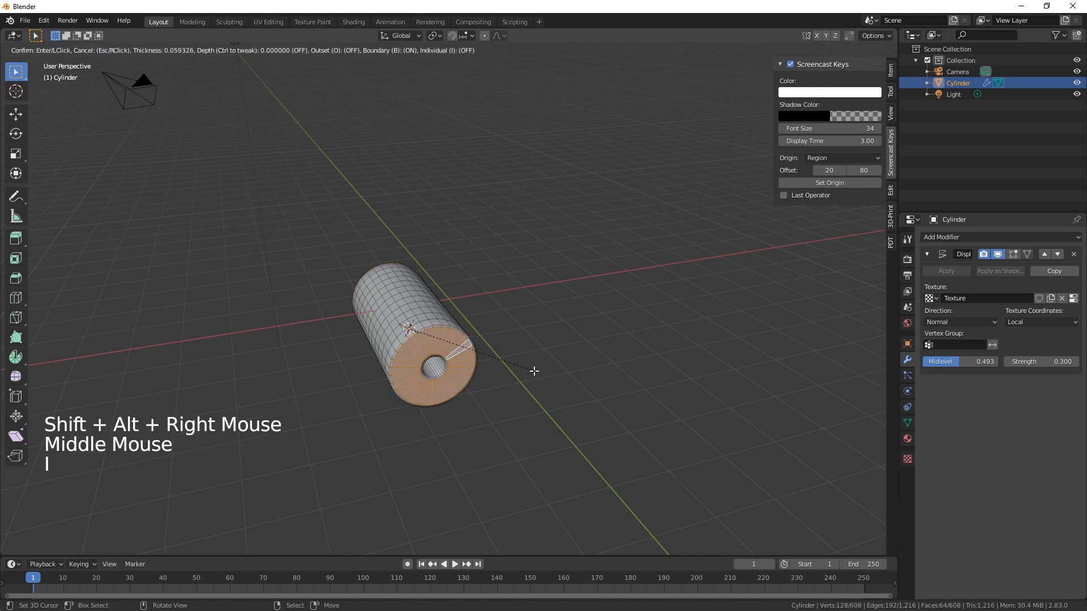
{"action": "left_click", "coordinate": [535, 371]}
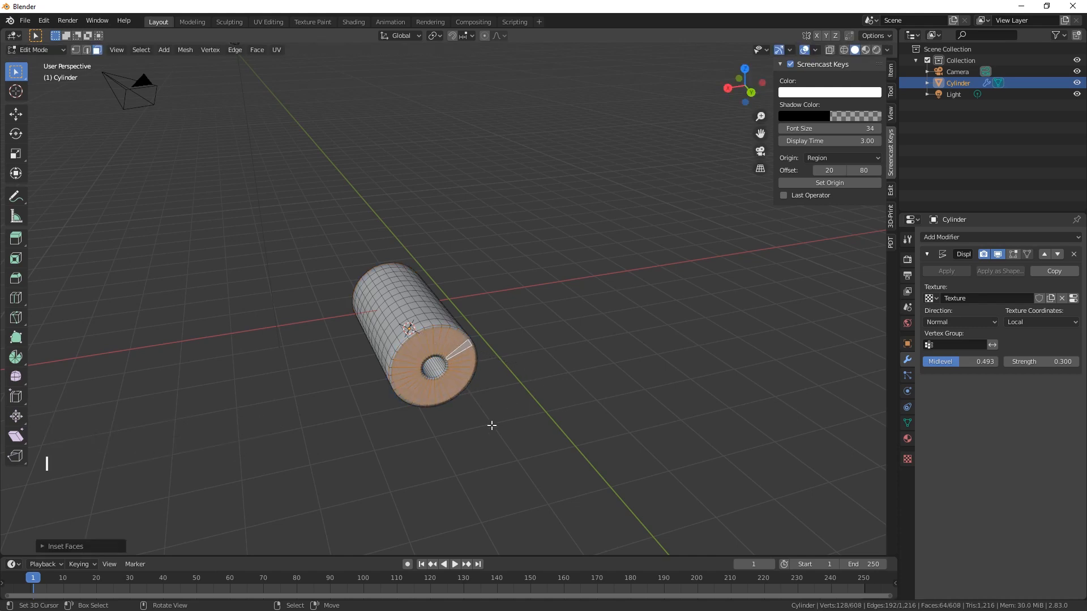
Inset both end face rings again by about 0.13 and return to Object Mode to inspect the displaced end
{"action": "scroll", "coordinate": [491, 427], "scroll_direction": "up", "scroll_amount": 1}
{"action": "key", "text": "Tab"}
{"action": "key", "text": "Tab"}
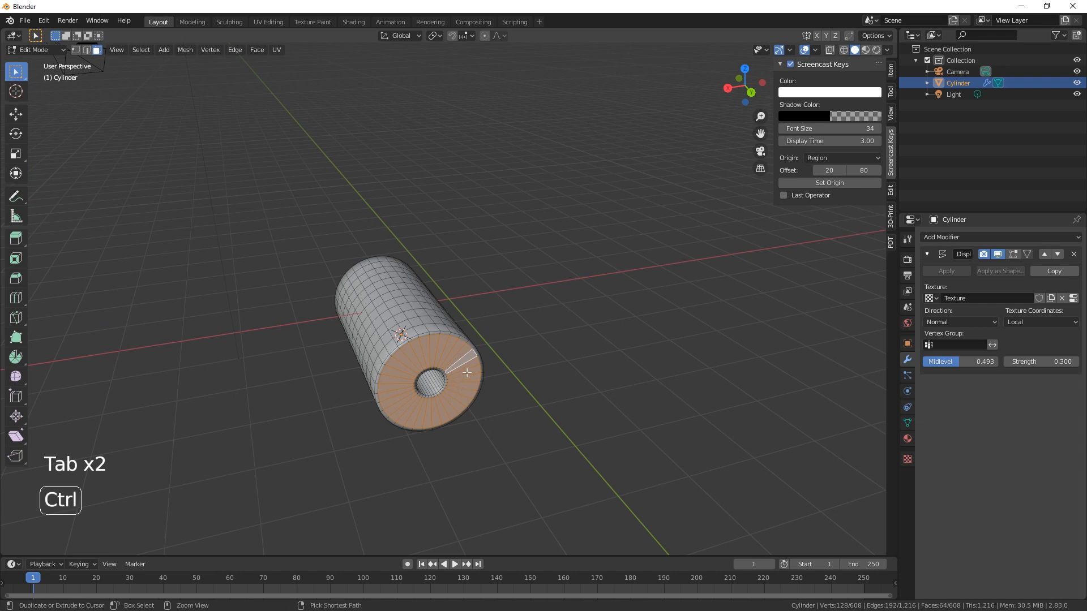
{"action": "key", "text": "i"}
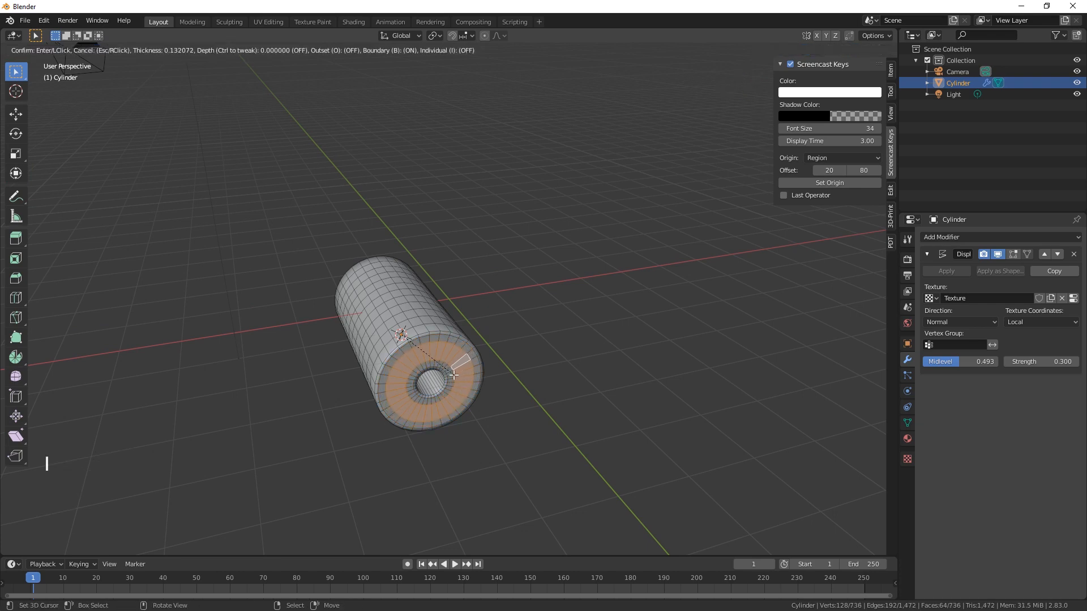
{"action": "left_click", "coordinate": [453, 375]}
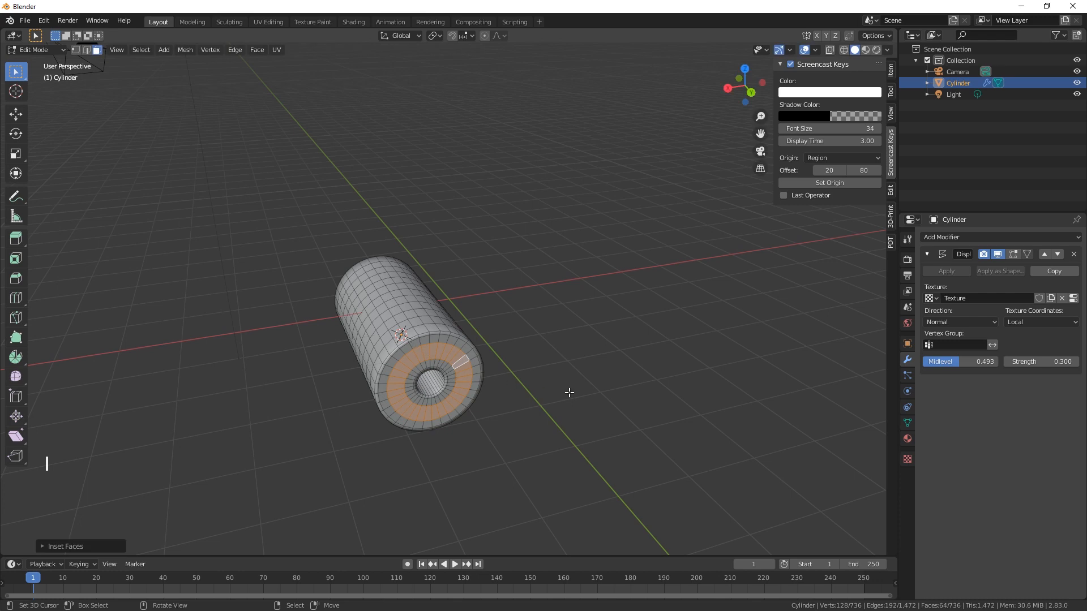
{"action": "middle_click", "coordinate": [546, 417]}
{"action": "key", "text": "Tab"}
{"action": "middle_click_drag", "start_coordinate": [545, 419], "coordinate": [775, 400]}
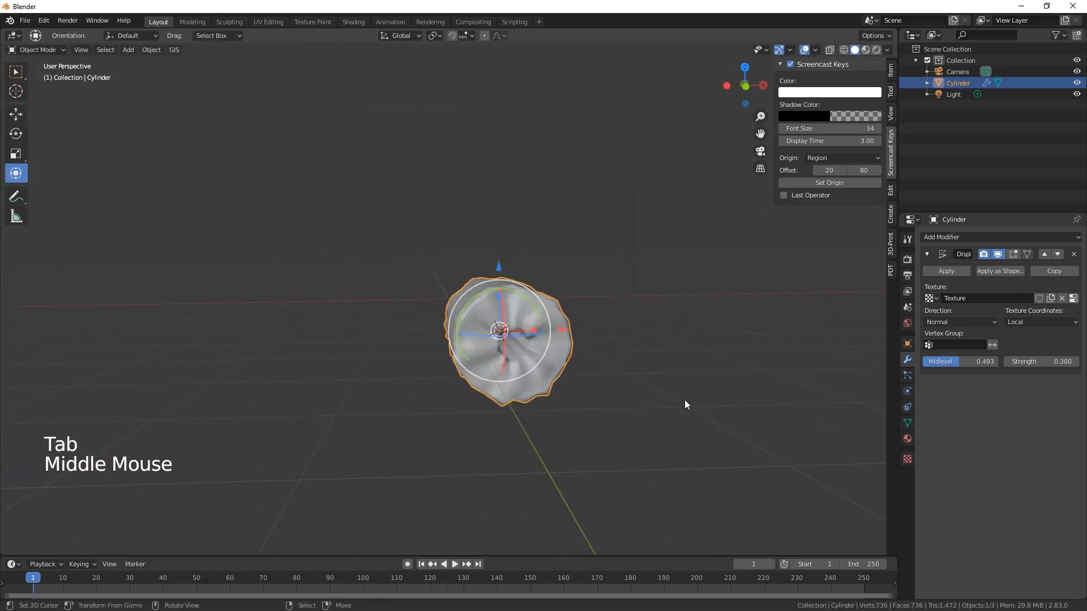
Duplicate the displaced cylinder and move the copy along the negative X axis, leaving a wide gap between the two cylinders
{"action": "middle_click_drag", "start_coordinate": [632, 434], "coordinate": [541, 436]}
{"action": "key", "text": "shift"}
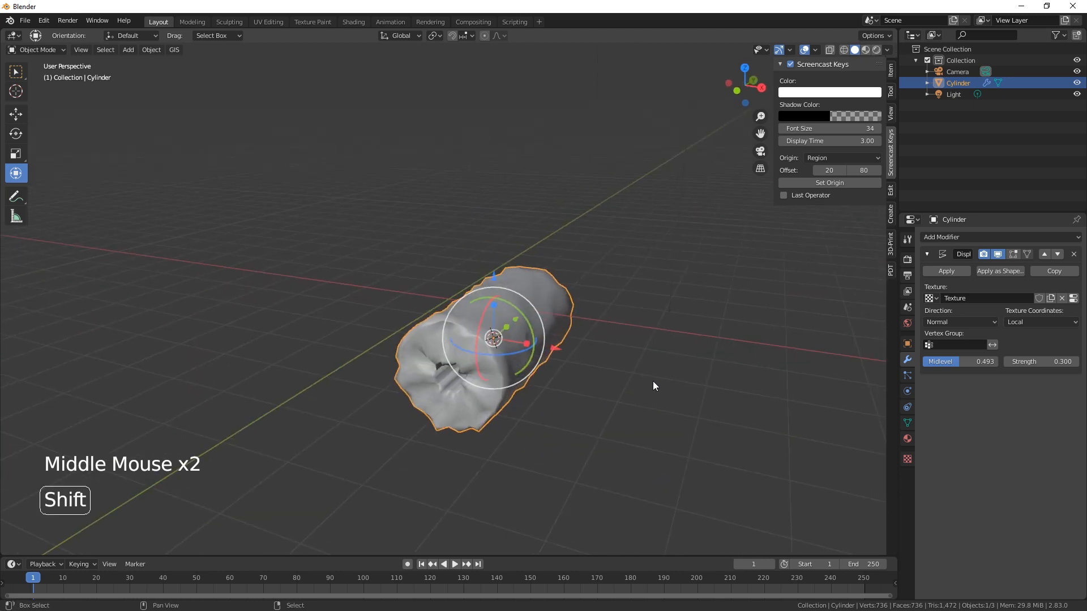
{"action": "key", "text": "shift+d"}
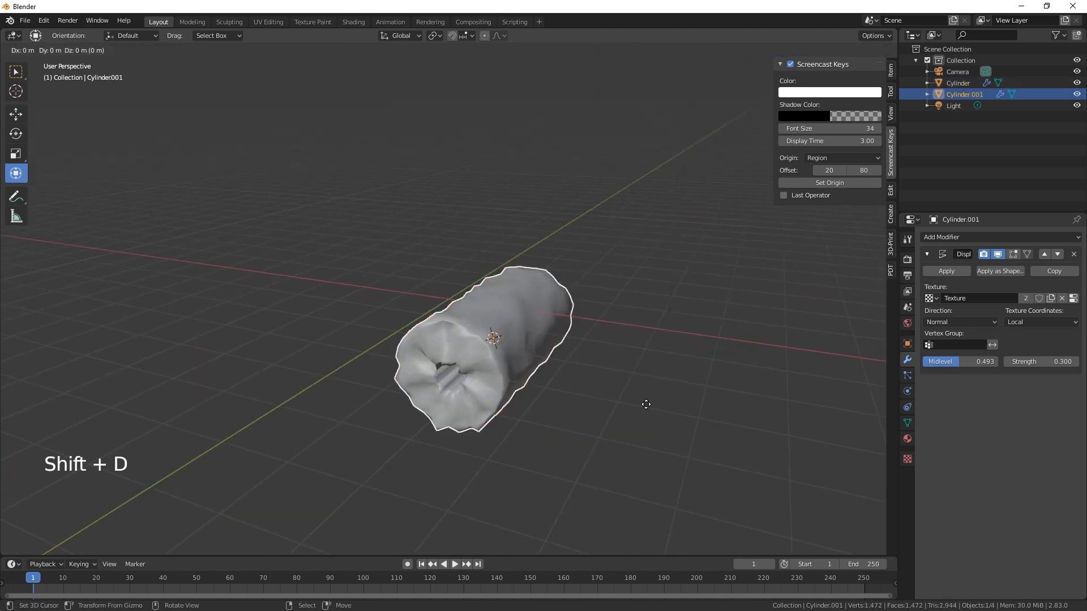
{"action": "key", "text": "x"}
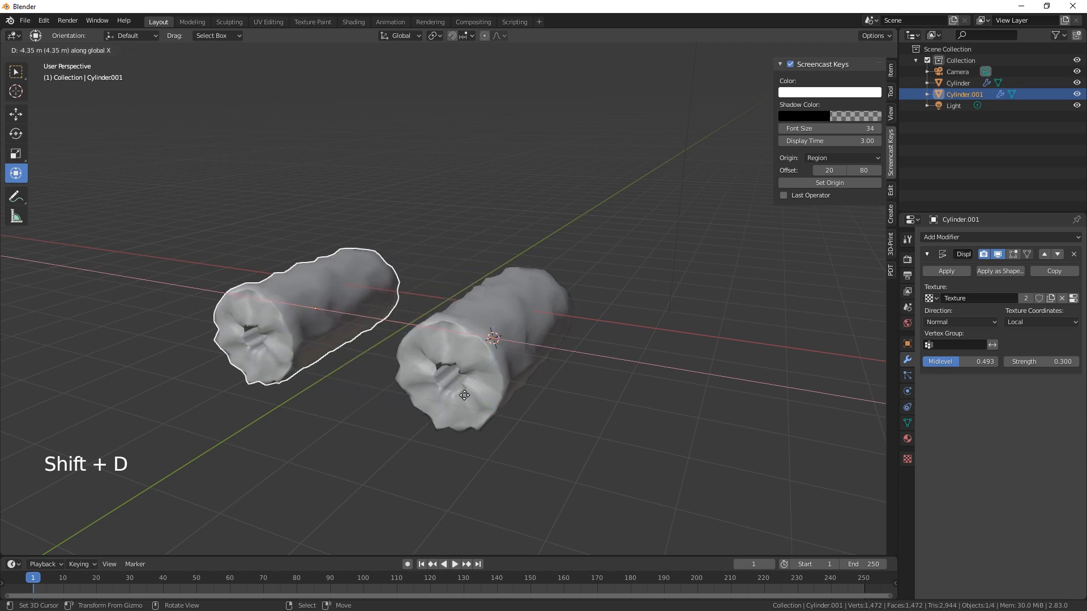
{"action": "left_click", "coordinate": [432, 385]}
{"action": "middle_click_drag", "start_coordinate": [474, 414], "coordinate": [696, 435]}
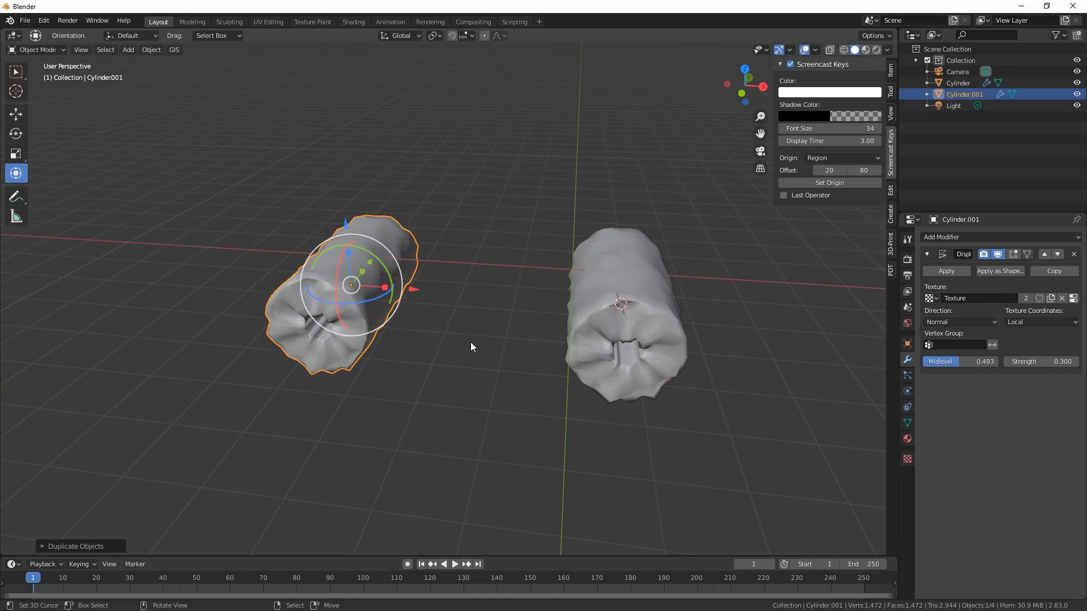
Rotate the duplicated cylinder 180 degrees about the global Z axis
{"action": "key", "text": "r"}
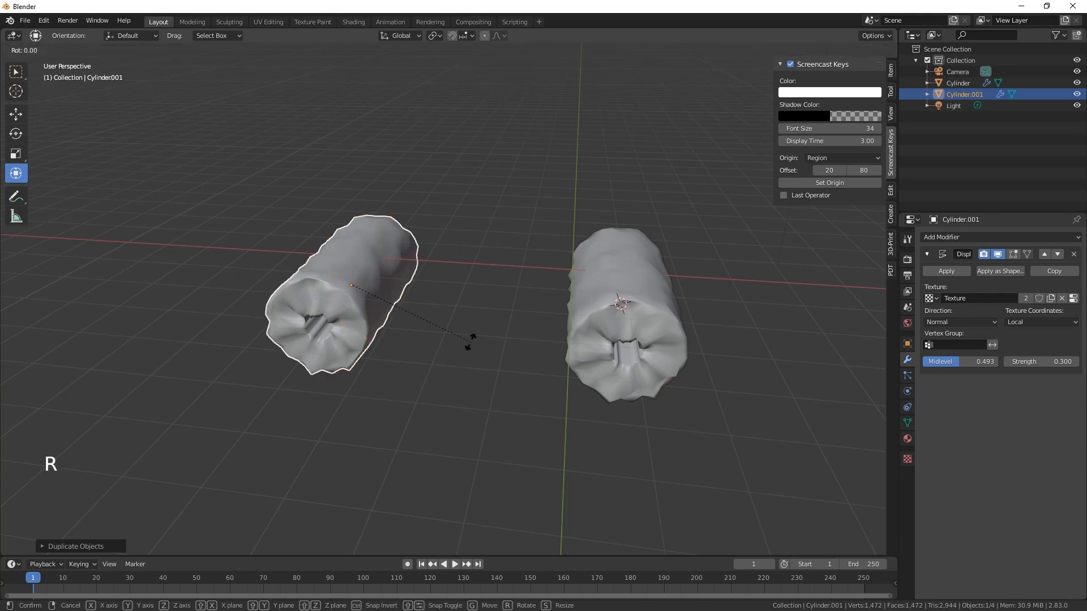
{"action": "type", "text": "z"}
{"action": "type", "text": "180"}
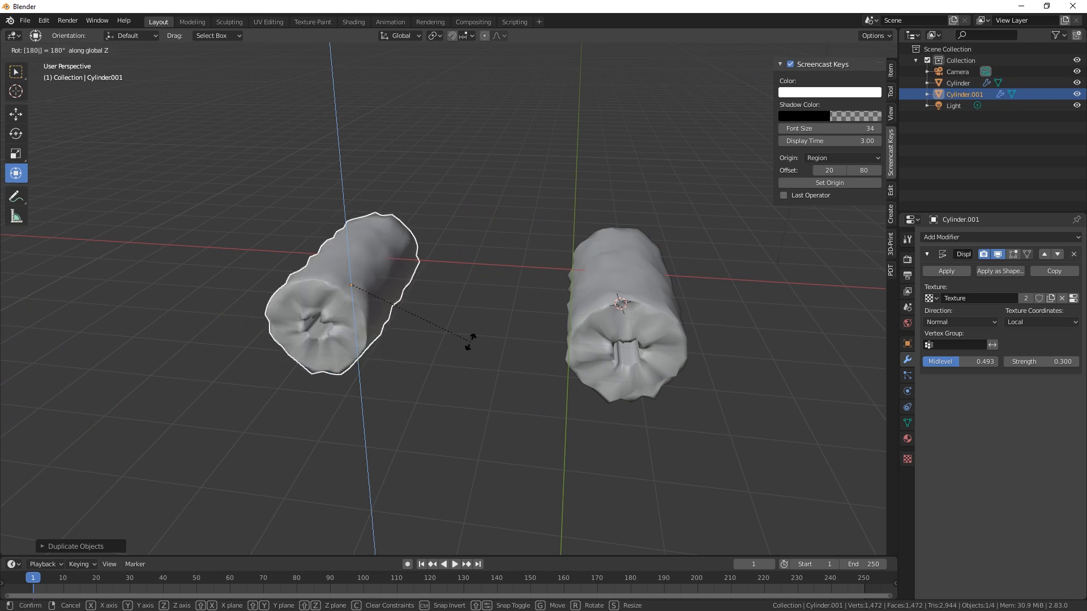
{"action": "key", "text": "Return"}
{"action": "middle_click_drag", "start_coordinate": [522, 399], "coordinate": [572, 362]}
{"action": "scroll", "coordinate": [449, 418], "scroll_direction": "down", "scroll_amount": 2}
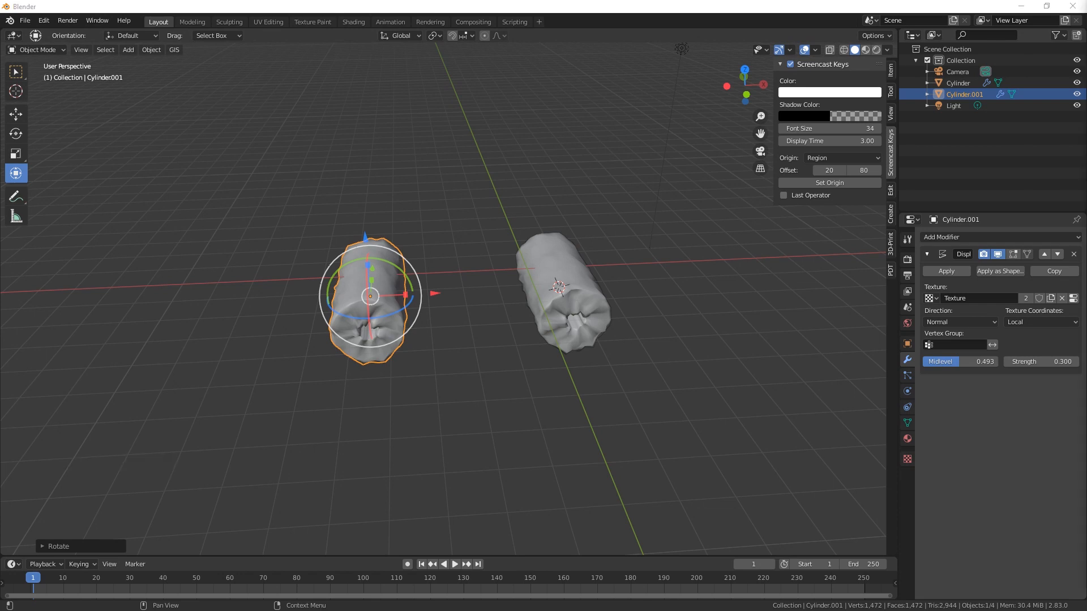
Add a cube mesh and move it about 3.6 m in the negative Y direction, in front of the original cylinder
{"action": "middle_click_drag", "start_coordinate": [562, 375], "coordinate": [520, 378]}
{"action": "key", "text": "shift+a"}
{"action": "mouse_move", "coordinate": [522, 369]}
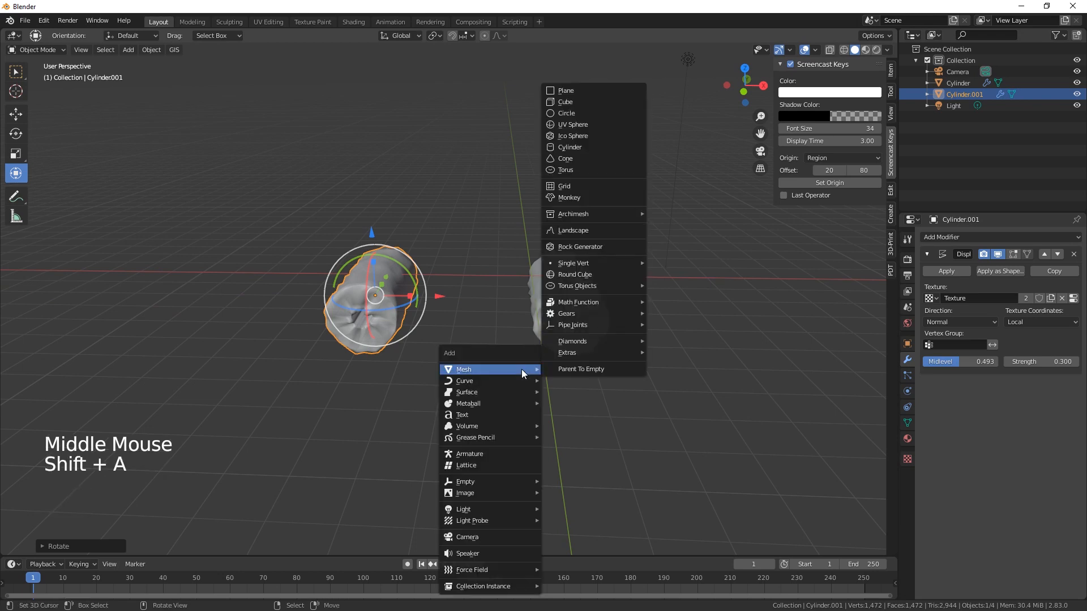
{"action": "left_click", "coordinate": [586, 100]}
{"action": "middle_click_drag", "start_coordinate": [586, 275], "coordinate": [498, 238]}
{"action": "left_click_drag", "start_coordinate": [412, 249], "coordinate": [504, 277]}
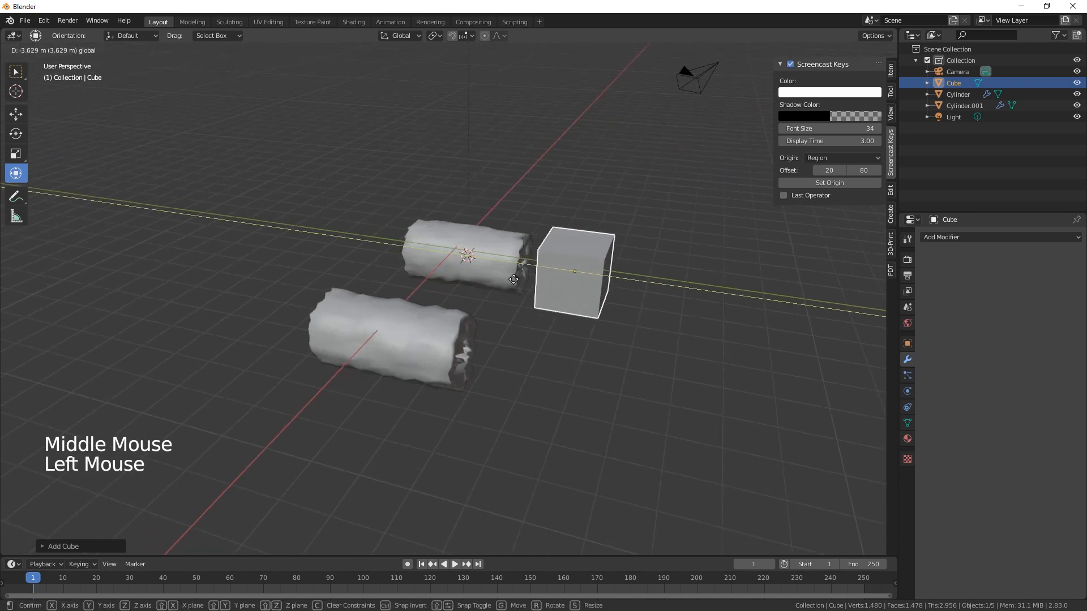
{"action": "middle_click_drag", "start_coordinate": [504, 278], "coordinate": [606, 270]}
Scale the cube down into a flat, thin bar and move it along X to midway between the two cylinders
{"action": "left_click_drag", "start_coordinate": [606, 270], "coordinate": [576, 287]}
{"action": "middle_click_drag", "start_coordinate": [576, 286], "coordinate": [617, 362]}
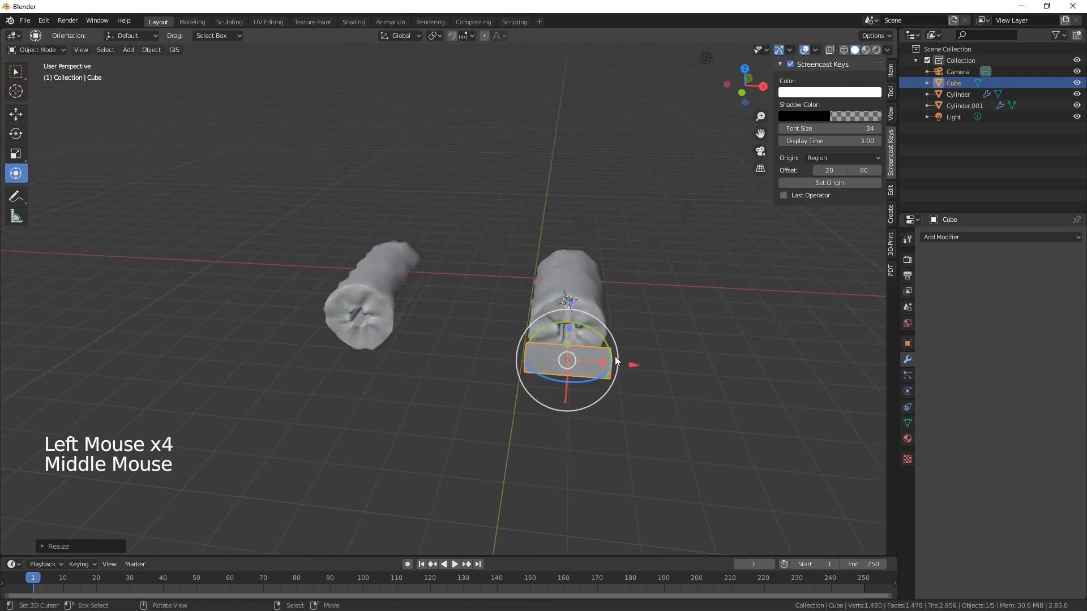
{"action": "left_click_drag", "start_coordinate": [625, 364], "coordinate": [515, 357]}
{"action": "middle_click_drag", "start_coordinate": [515, 358], "coordinate": [548, 411]}
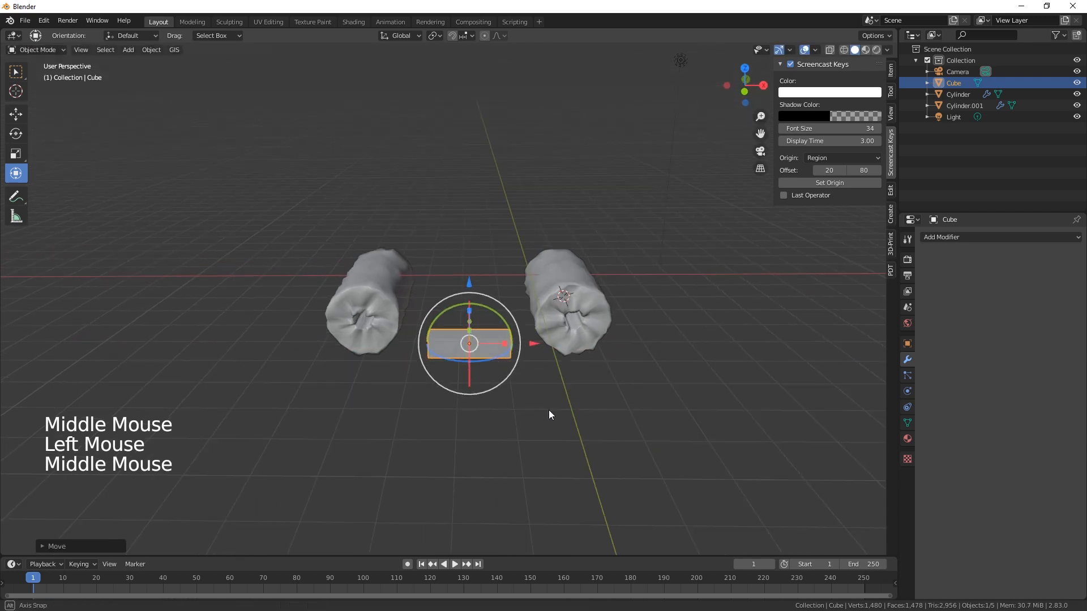
Stretch the bar along X until it spans the gap between the cylinders, checking its fit in the front orthographic view
{"action": "left_click_drag", "start_coordinate": [507, 344], "coordinate": [538, 339]}
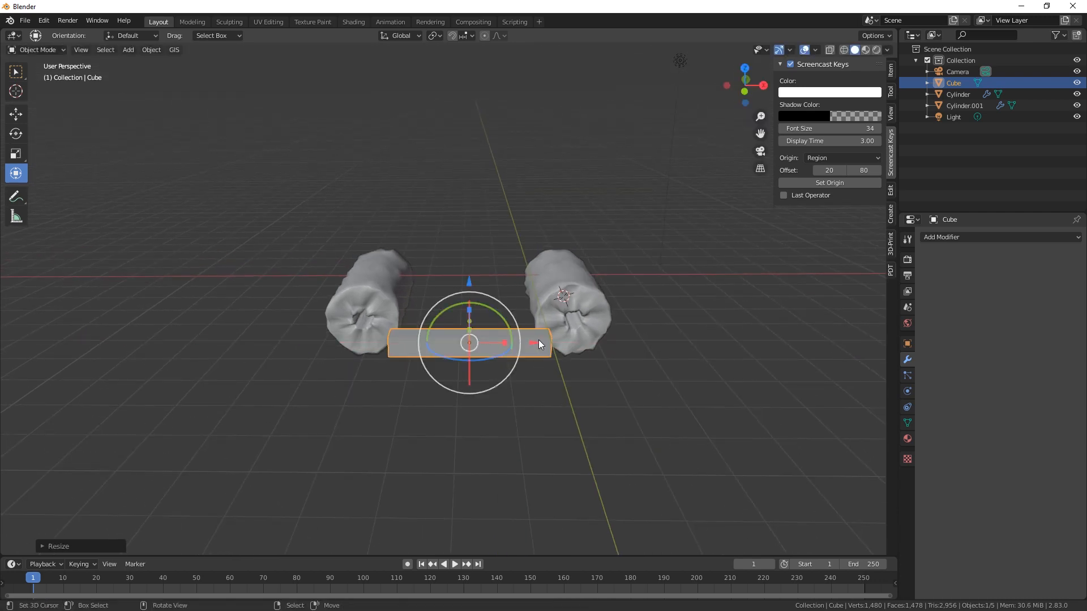
{"action": "middle_click_drag", "start_coordinate": [520, 403], "coordinate": [550, 417]}
{"action": "left_click", "coordinate": [745, 86]}
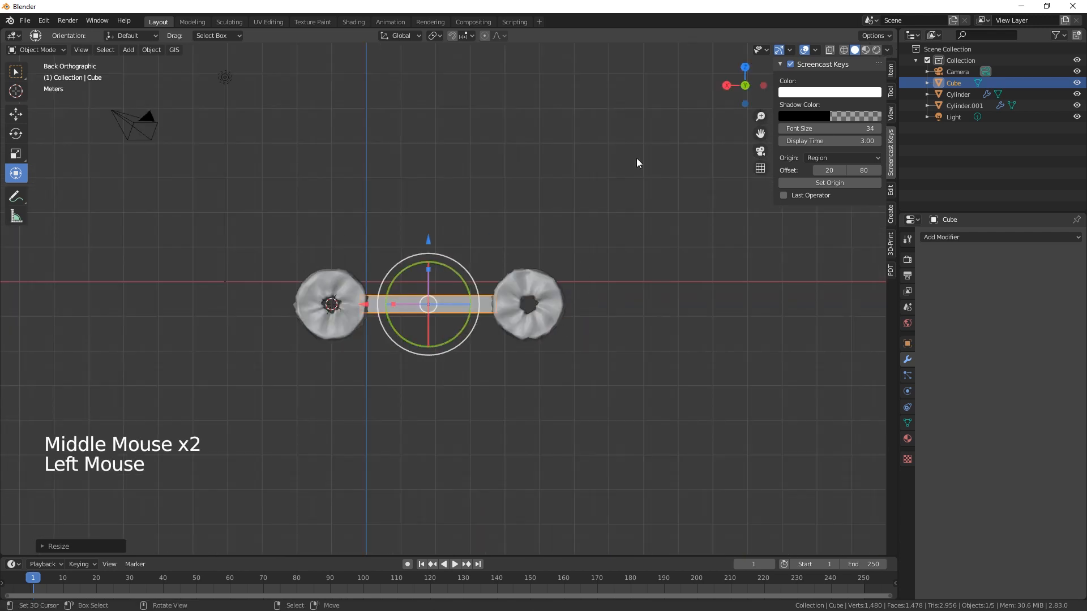
{"action": "left_click", "coordinate": [748, 86]}
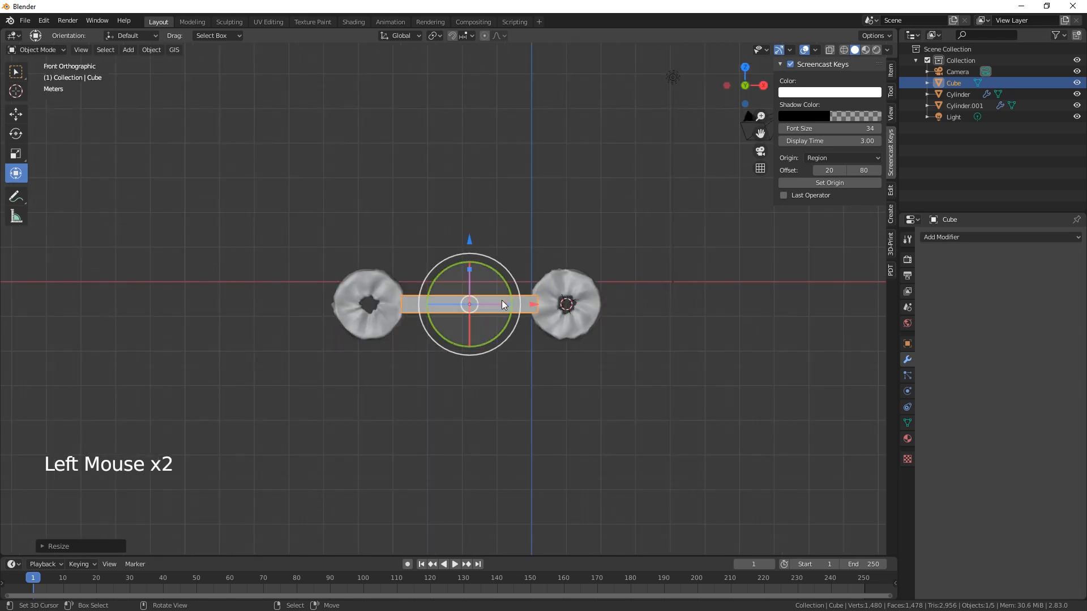
{"action": "left_click_drag", "start_coordinate": [501, 300], "coordinate": [508, 300]}
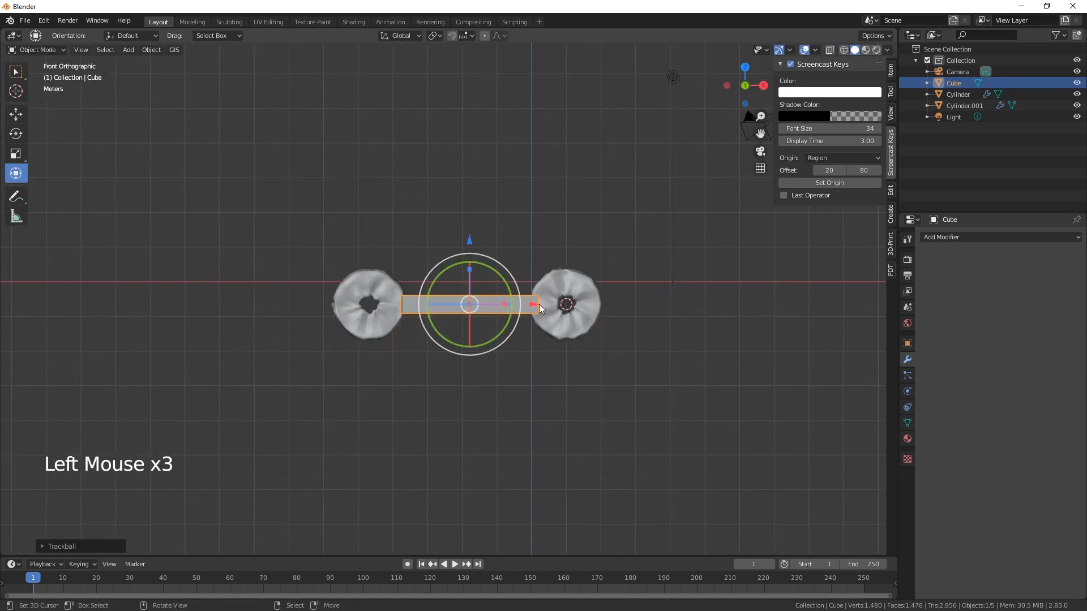
In Edit Mode, add a centred loop cut along the bar's length, splitting its end faces into upper and lower halves
{"action": "key", "text": "Tab"}
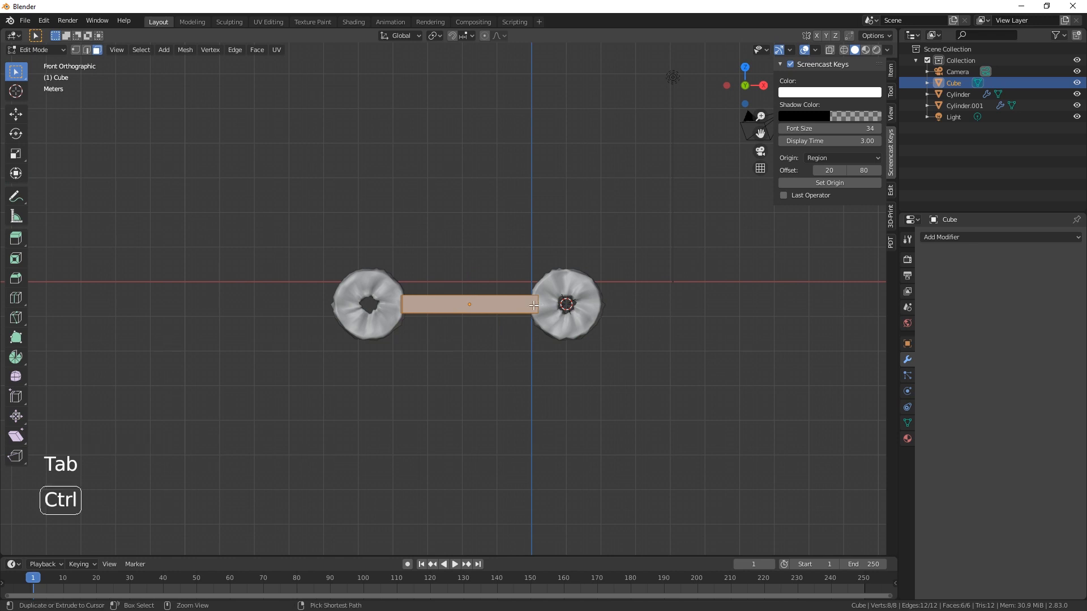
{"action": "key", "text": "ctrl+r"}
{"action": "left_click", "coordinate": [533, 307]}
{"action": "left_click", "coordinate": [534, 306]}
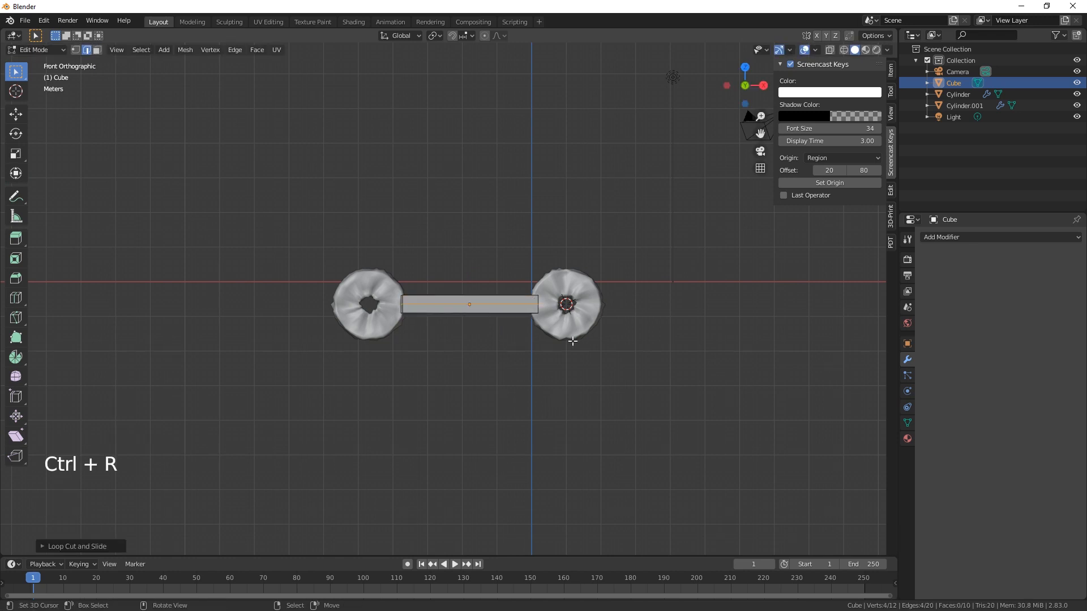
Extrude the upper face of the bar's positive X end about 0.35 m, raise it slightly, and extrude it outward again as an upper prong
{"action": "middle_click_drag", "start_coordinate": [571, 340], "coordinate": [497, 342]}
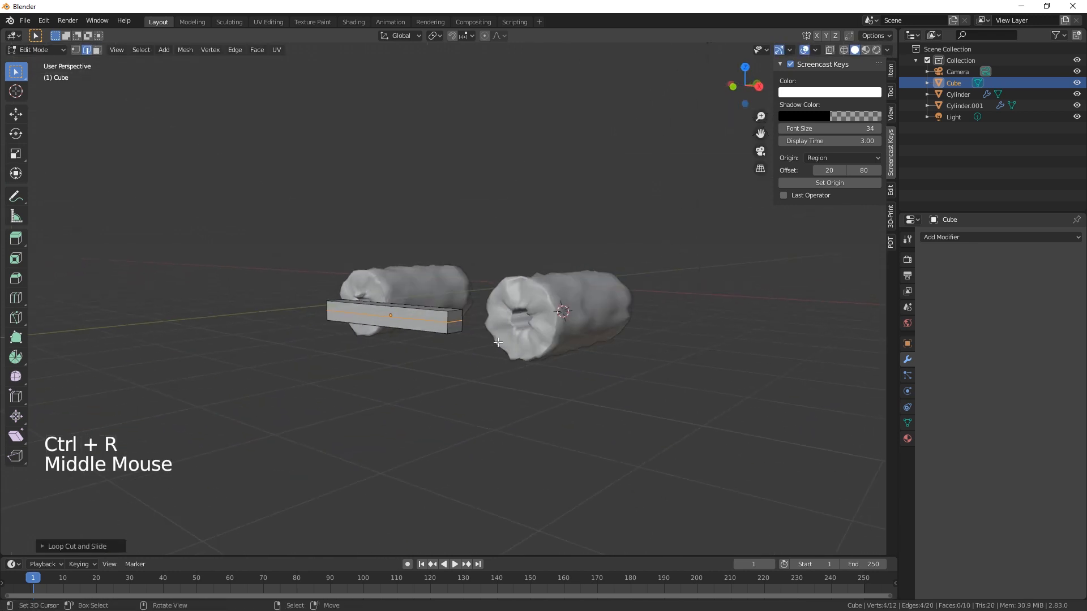
{"action": "key", "text": "3"}
{"action": "right_click", "coordinate": [457, 316]}
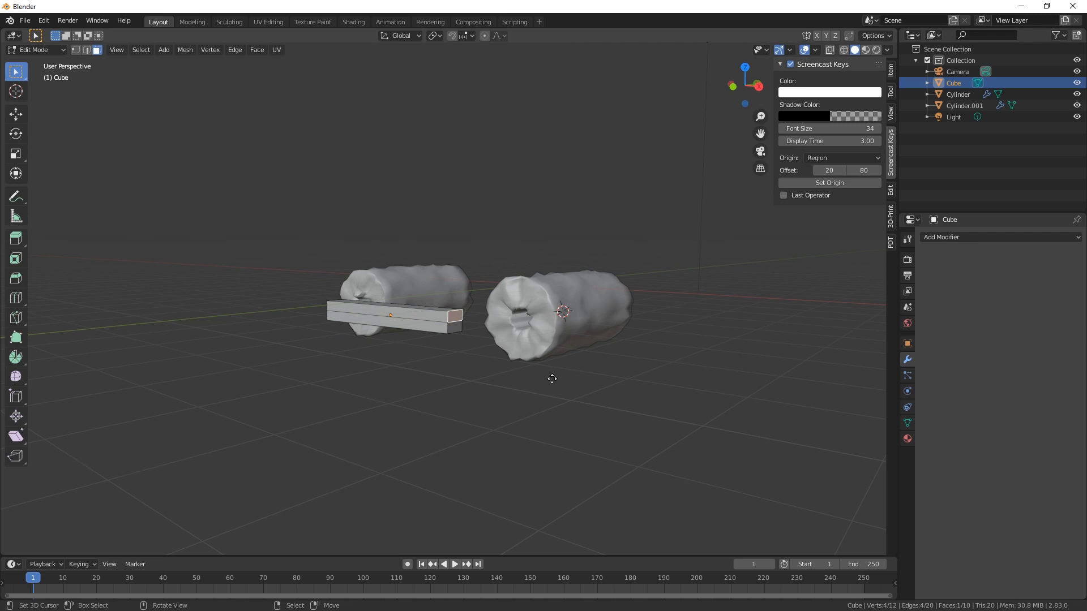
{"action": "key", "text": "e"}
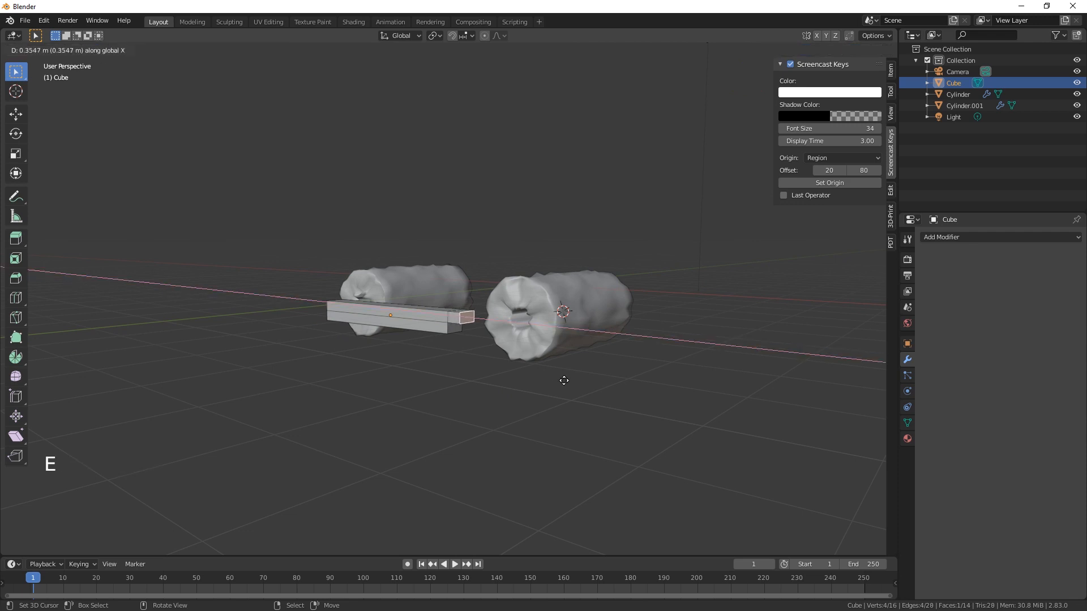
{"action": "left_click", "coordinate": [564, 380]}
{"action": "left_click", "coordinate": [16, 173]}
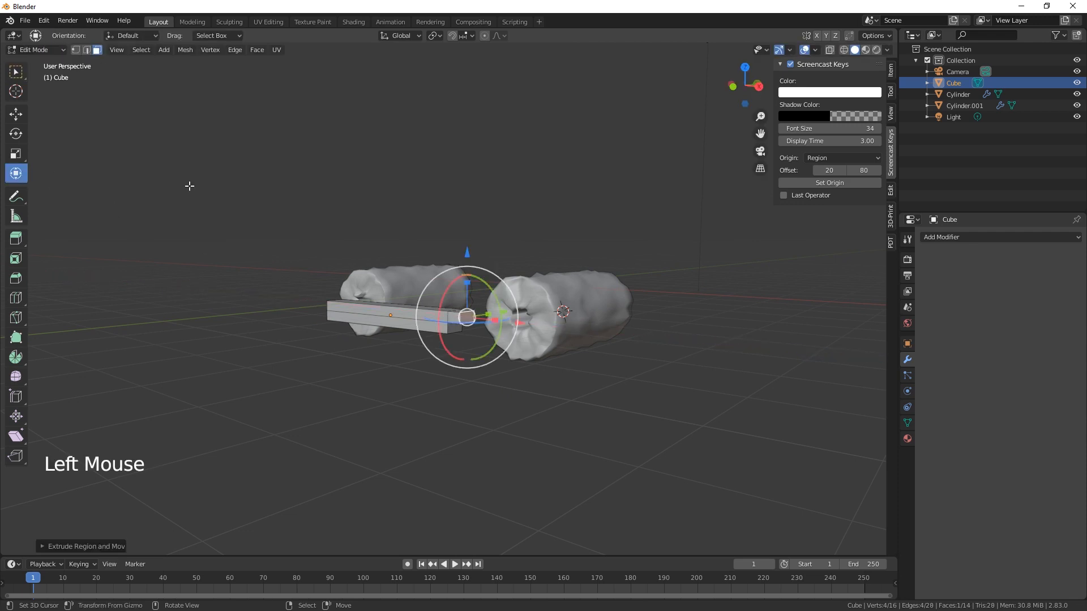
{"action": "left_click_drag", "start_coordinate": [467, 251], "coordinate": [465, 241]}
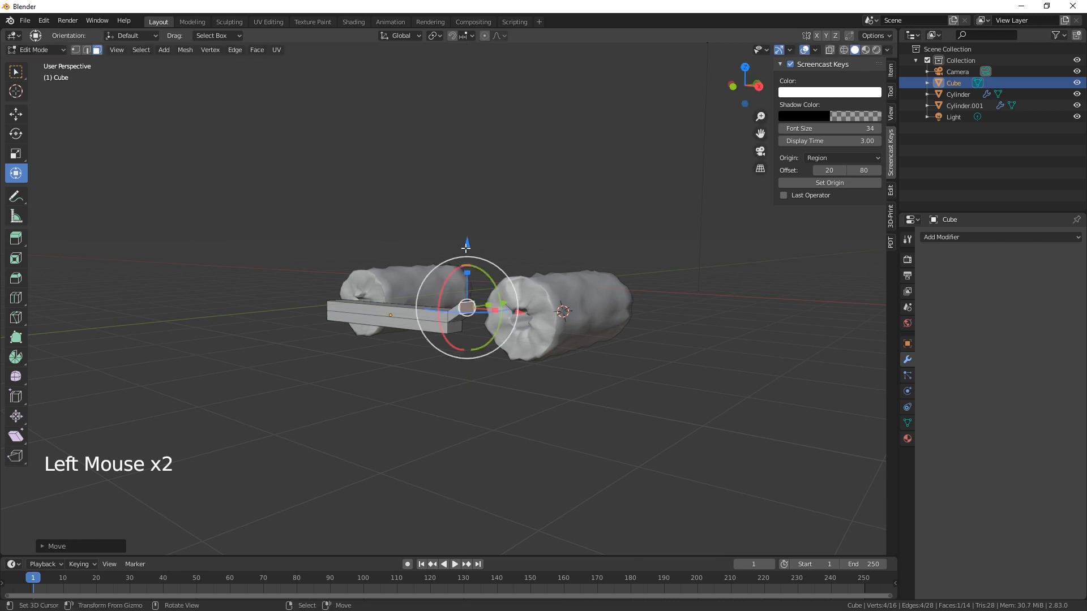
{"action": "key", "text": "e"}
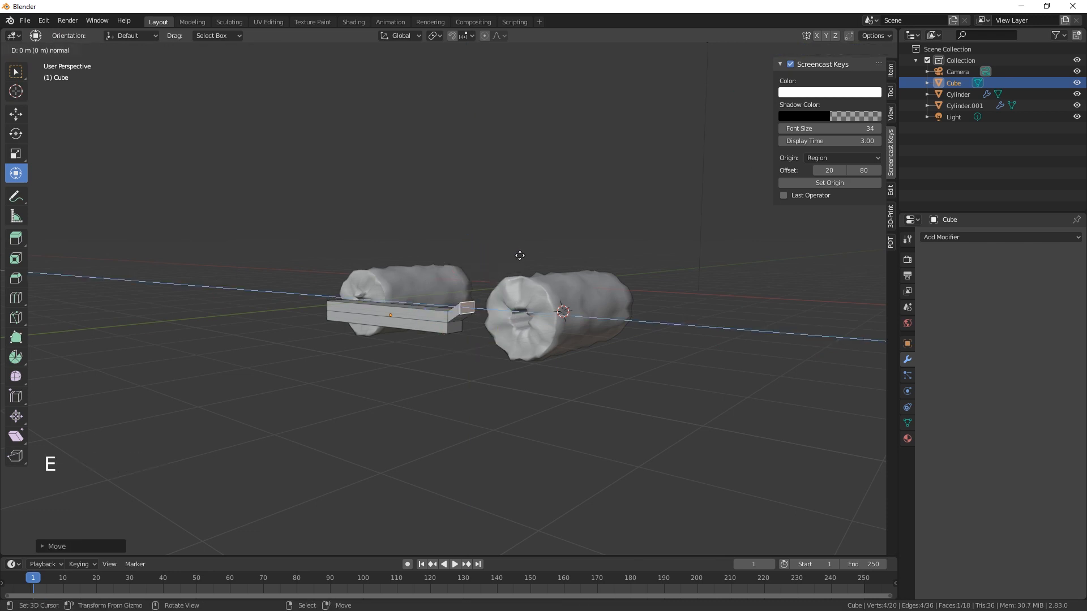
{"action": "left_click", "coordinate": [537, 255]}
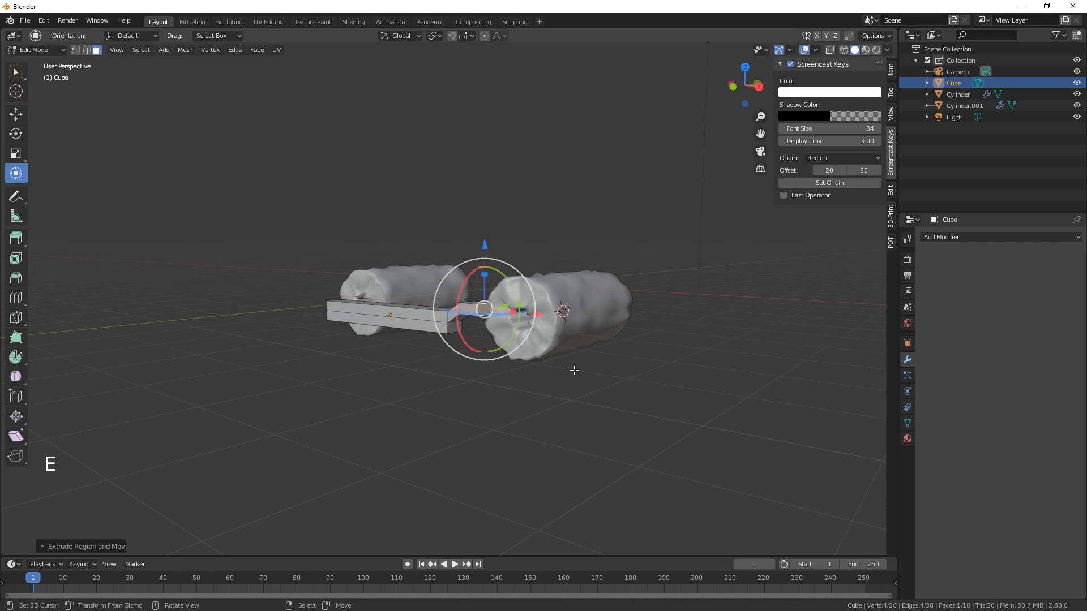
Extrude the lower face of the same end outward, lower it slightly, and extrude it about 0.33 m more as a lower prong
{"action": "middle_click_drag", "start_coordinate": [574, 370], "coordinate": [527, 362]}
{"action": "right_click", "coordinate": [505, 313]}
{"action": "right_click", "coordinate": [503, 314]}
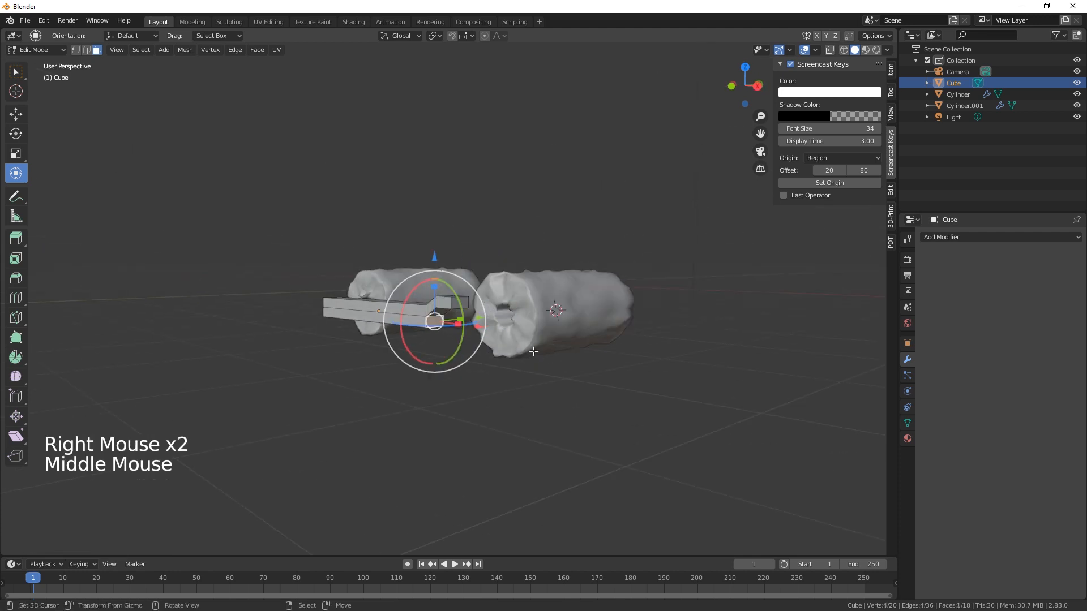
{"action": "key", "text": "e"}
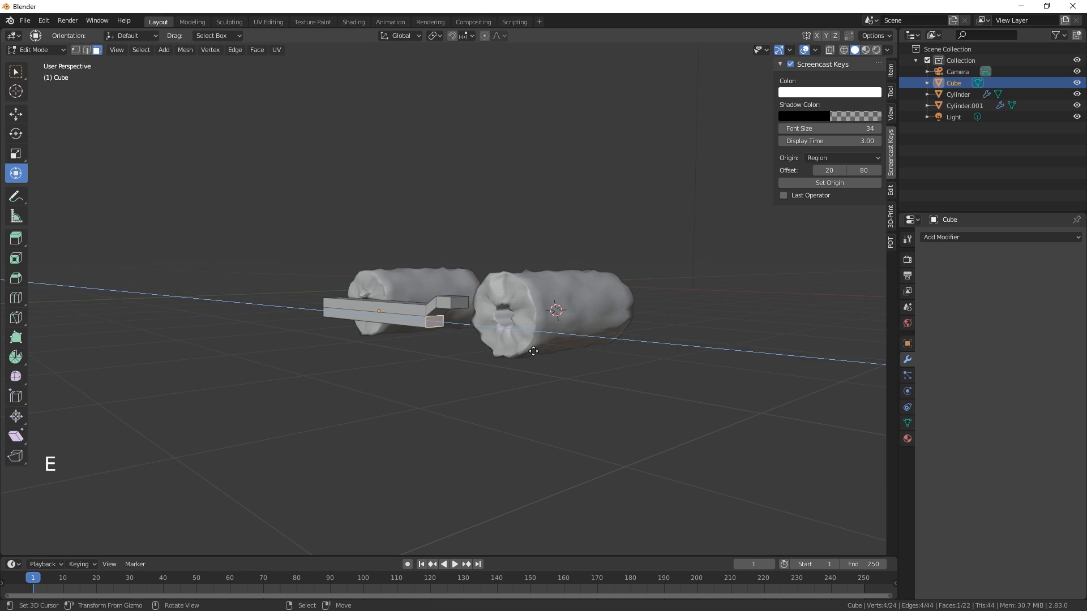
{"action": "left_click", "coordinate": [550, 359]}
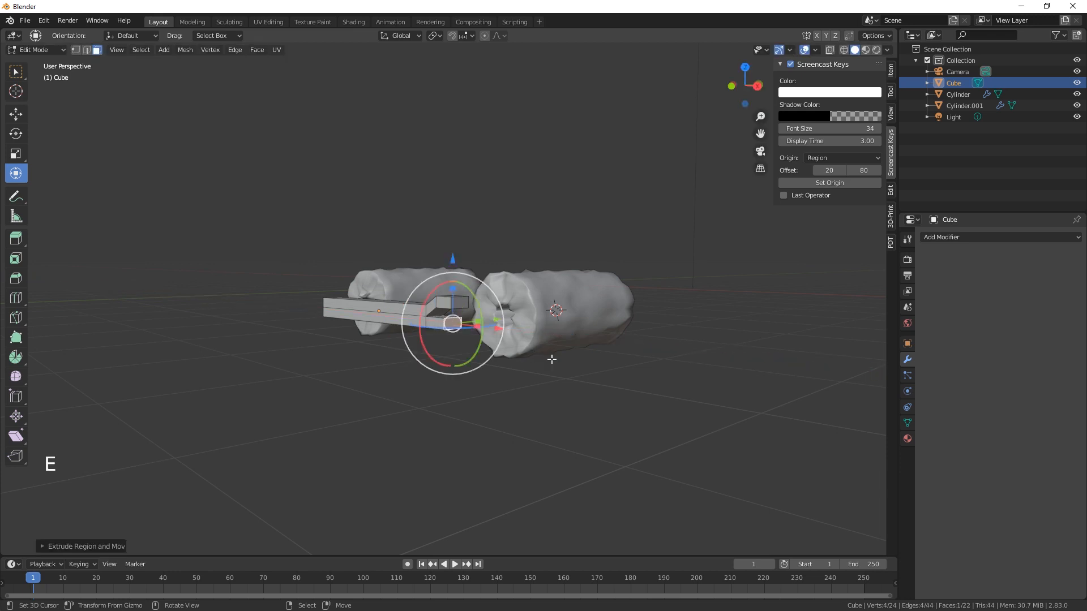
{"action": "left_click_drag", "start_coordinate": [456, 260], "coordinate": [456, 270]}
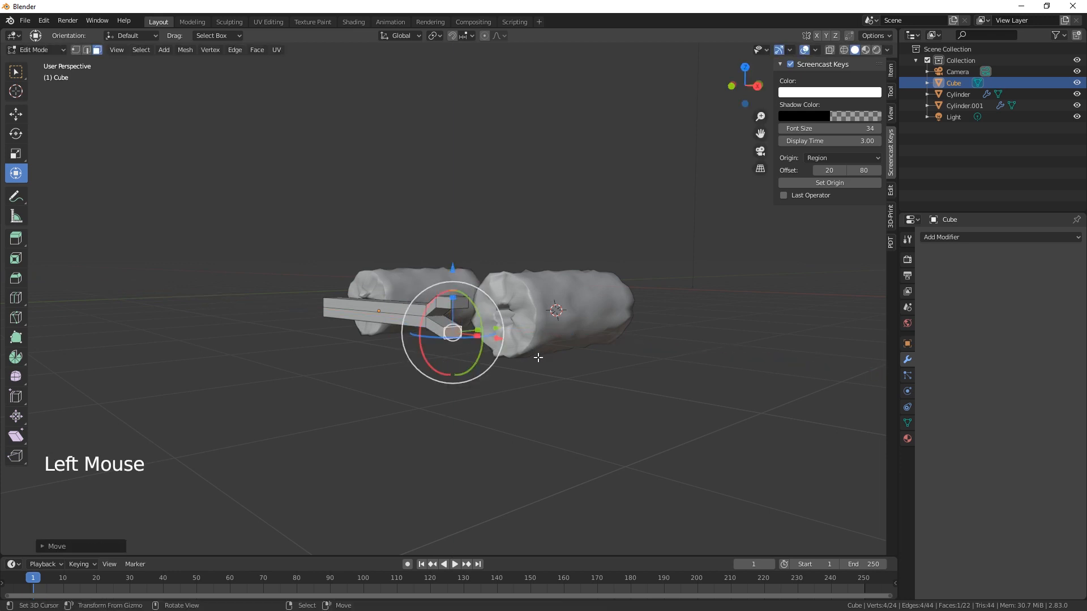
{"action": "key", "text": "e"}
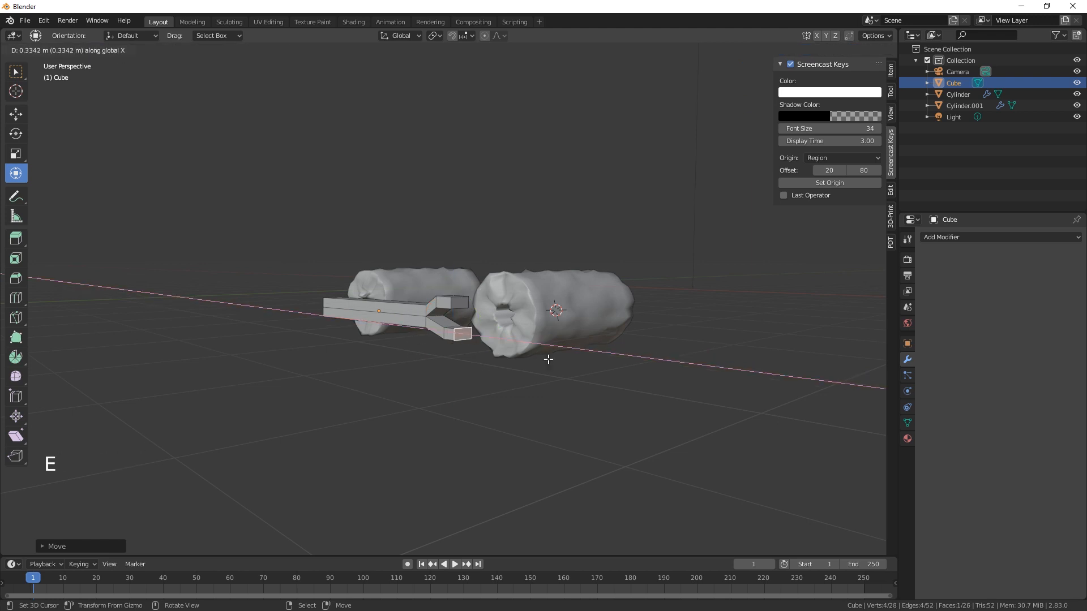
{"action": "middle_click", "coordinate": [538, 404]}
Select the end face of the upper prong and move it outward along X to lengthen the prong
{"action": "middle_click_drag", "start_coordinate": [539, 404], "coordinate": [580, 306]}
{"action": "right_click", "coordinate": [583, 303]}
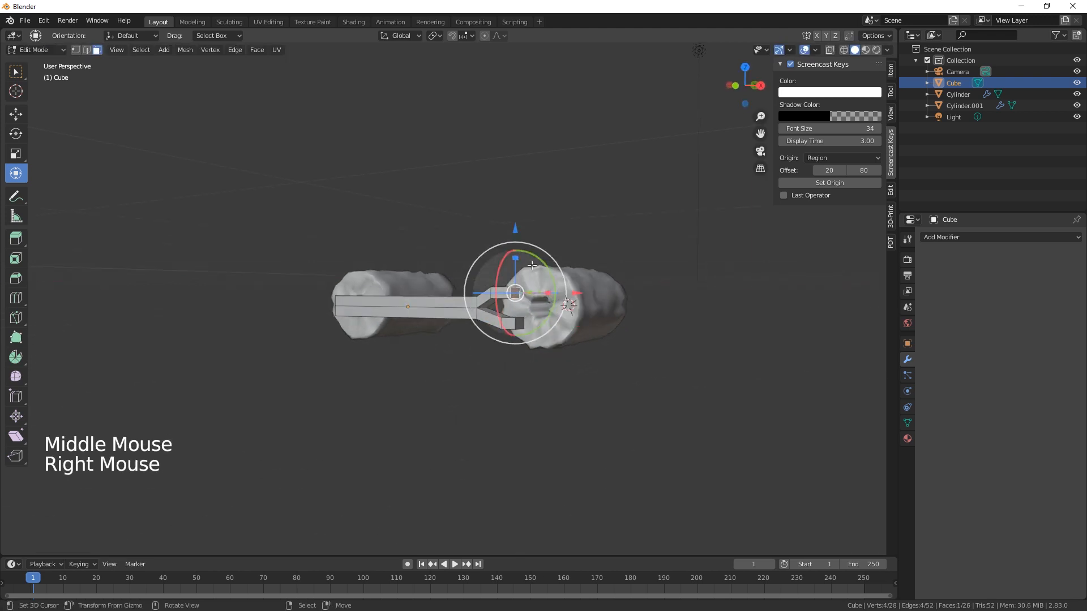
{"action": "left_click_drag", "start_coordinate": [579, 293], "coordinate": [596, 293]}
Extrude the upper face of the bar's negative X end outward, raise it slightly, and extrude it about 0.73 m more along X
{"action": "middle_click_drag", "start_coordinate": [558, 401], "coordinate": [576, 368]}
{"action": "right_click", "coordinate": [502, 312]}
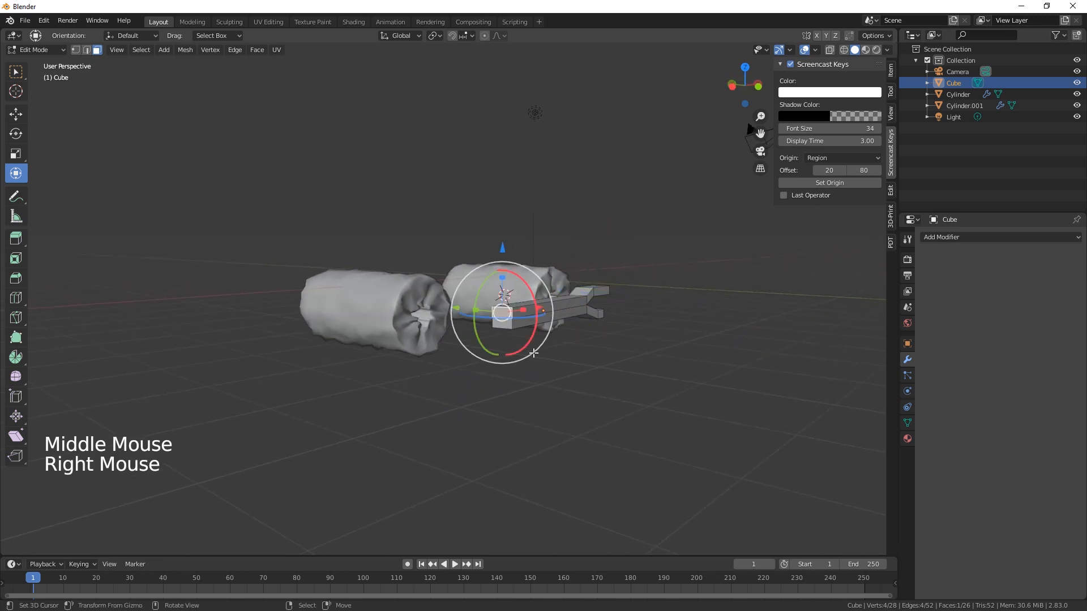
{"action": "key", "text": "e"}
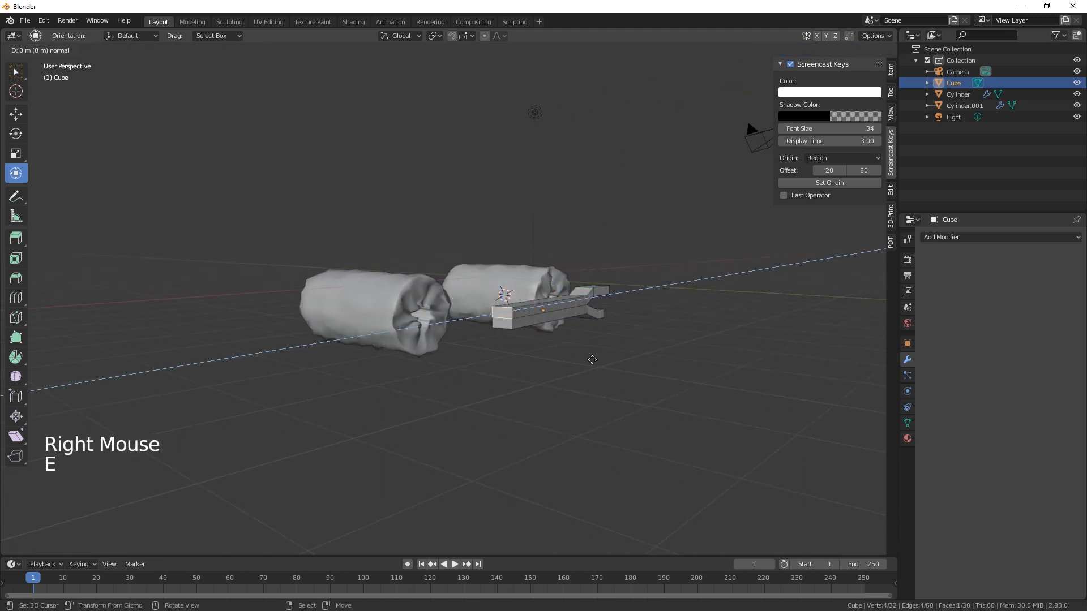
{"action": "left_click", "coordinate": [562, 359]}
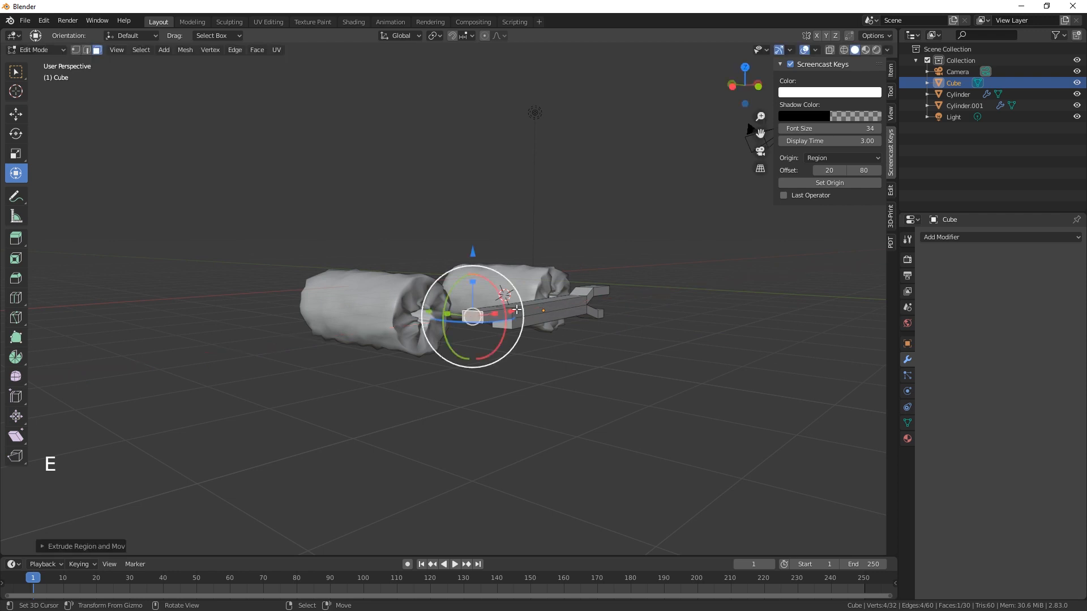
{"action": "left_click_drag", "start_coordinate": [469, 250], "coordinate": [466, 238]}
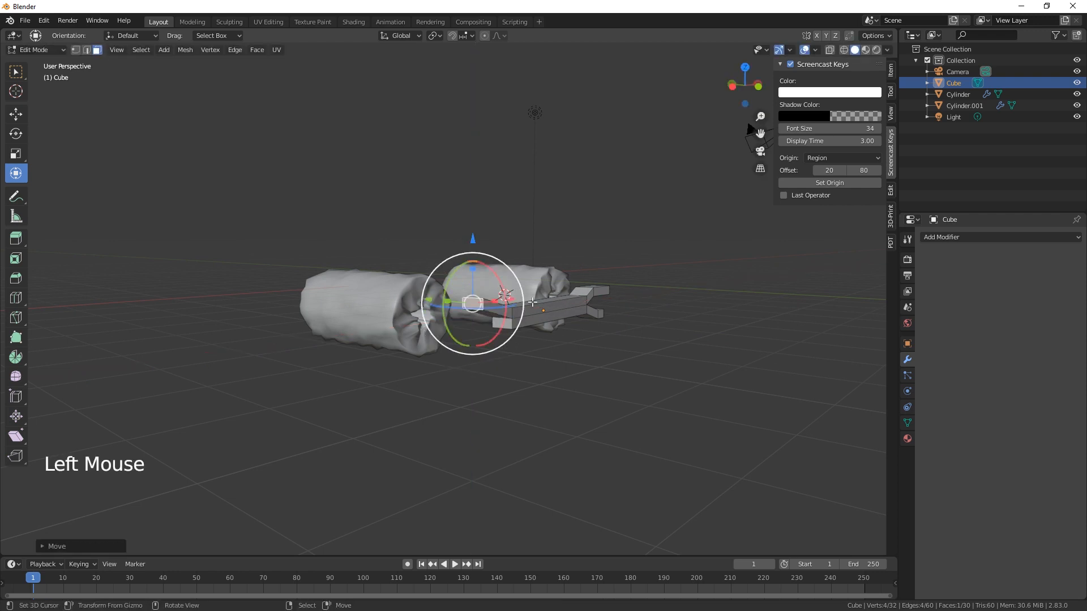
{"action": "key", "text": "e"}
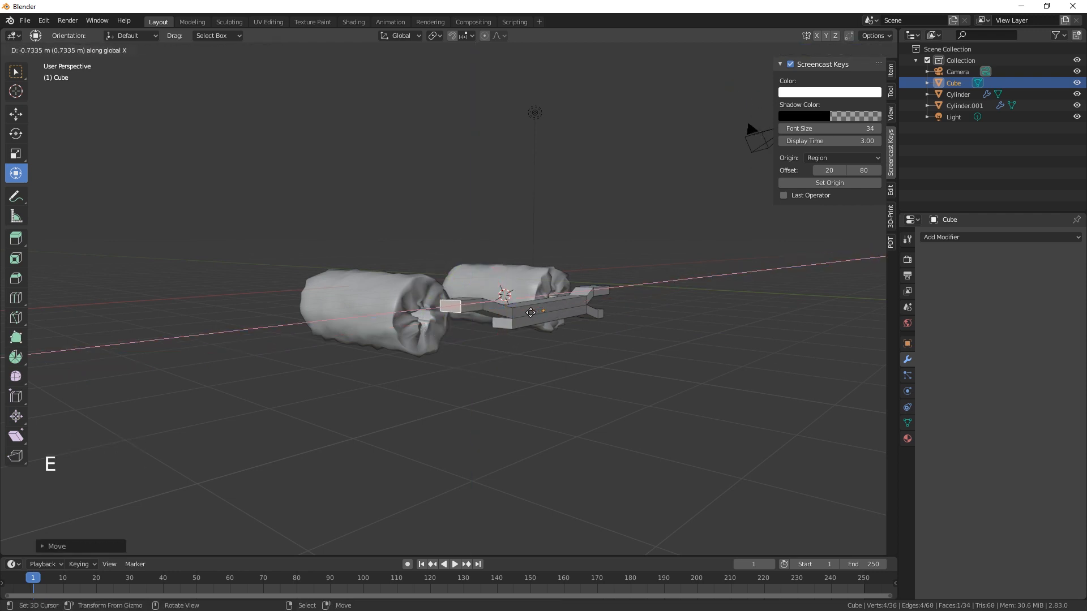
{"action": "left_click", "coordinate": [529, 310]}
Extrude the lower face of the negative X end along X, lower it slightly, and extrude it outward again about 0.2 m
{"action": "right_click", "coordinate": [508, 323]}
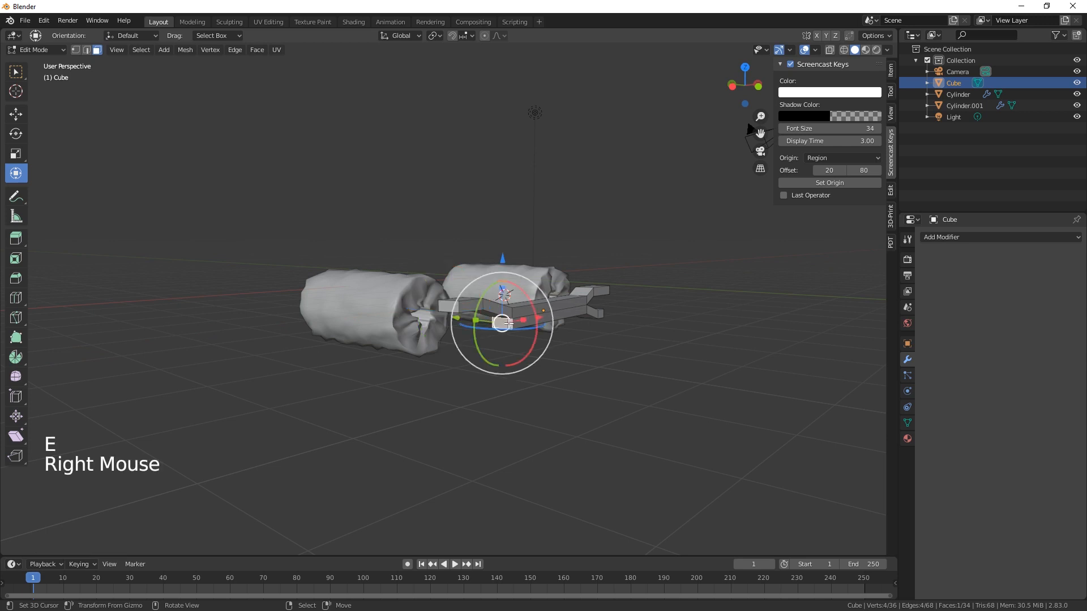
{"action": "key", "text": "e"}
{"action": "key", "text": "x"}
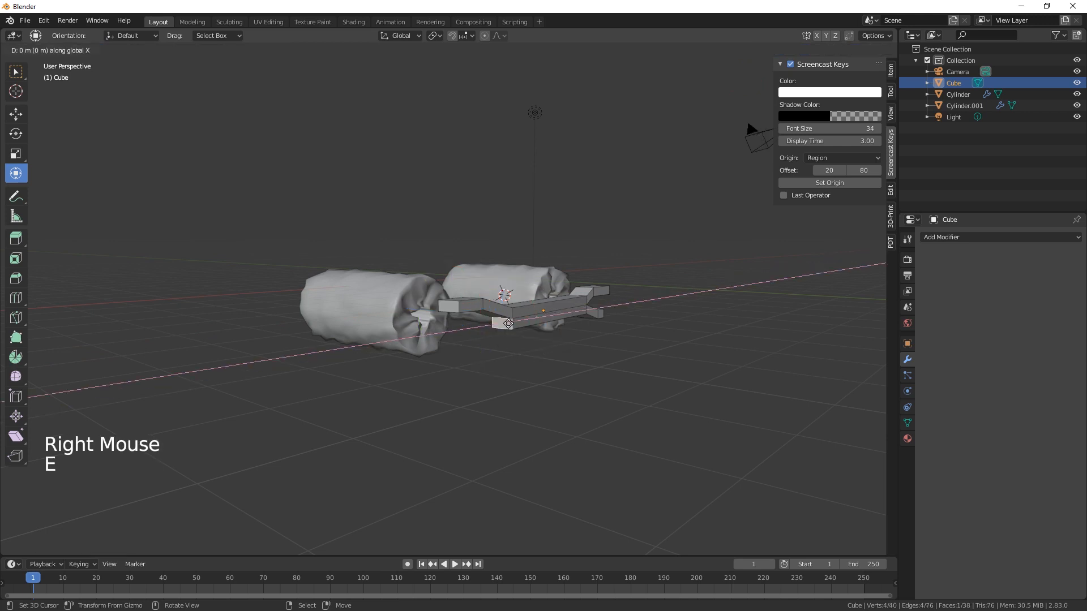
{"action": "left_click", "coordinate": [491, 337]}
{"action": "left_click_drag", "start_coordinate": [477, 271], "coordinate": [478, 278]}
{"action": "key", "text": "e"}
{"action": "key", "text": "x"}
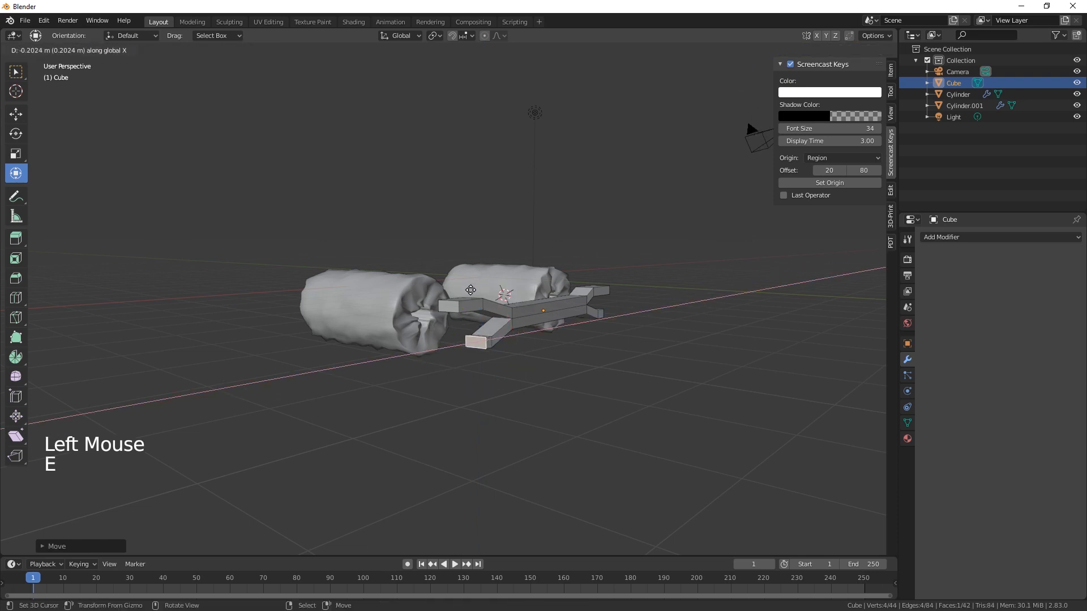
{"action": "left_click", "coordinate": [466, 291]}
Add a centred lengthwise loop cut through the top and bottom of the bar and its prongs
{"action": "middle_click_drag", "start_coordinate": [594, 392], "coordinate": [548, 390]}
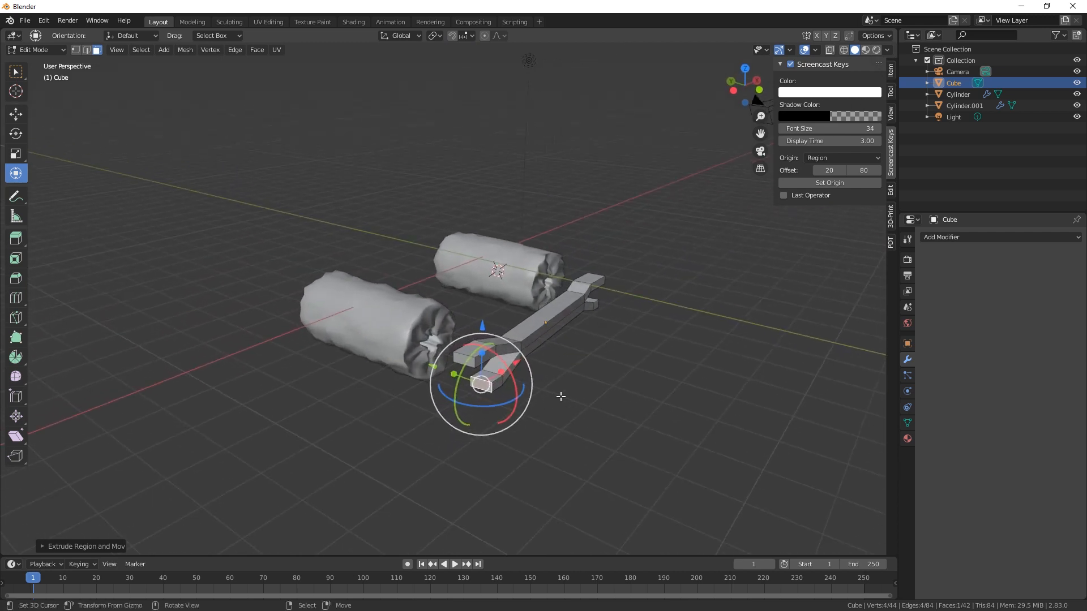
{"action": "key", "text": "ctrl"}
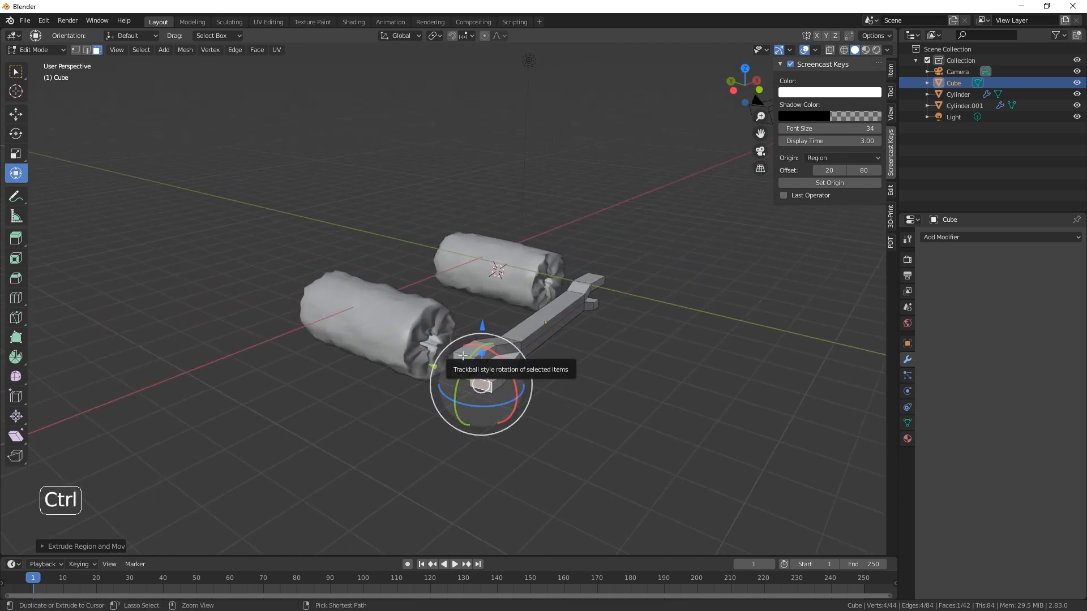
{"action": "key", "text": "ctrl+r"}
{"action": "left_click", "coordinate": [463, 356]}
{"action": "left_click", "coordinate": [464, 360]}
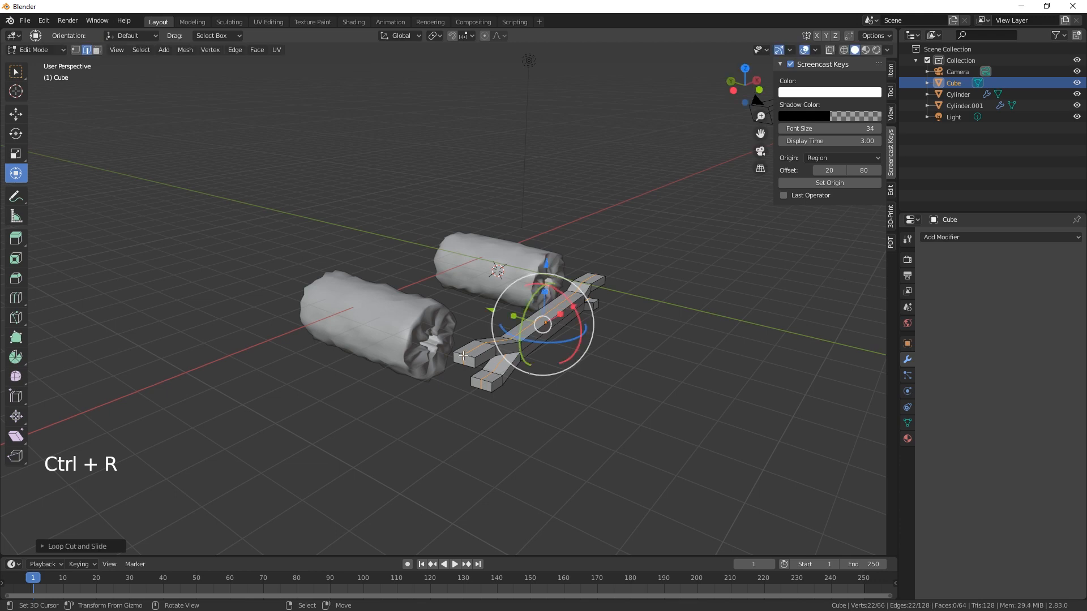
Stretch the two centre vertices of the negative X upper prong's end face apart vertically
{"action": "right_click", "coordinate": [463, 357]}
{"action": "scroll", "coordinate": [481, 408], "scroll_direction": "up", "scroll_amount": 2}
{"action": "middle_click_drag", "start_coordinate": [484, 456], "coordinate": [526, 395], "text": "shift"}
{"action": "key", "text": "1"}
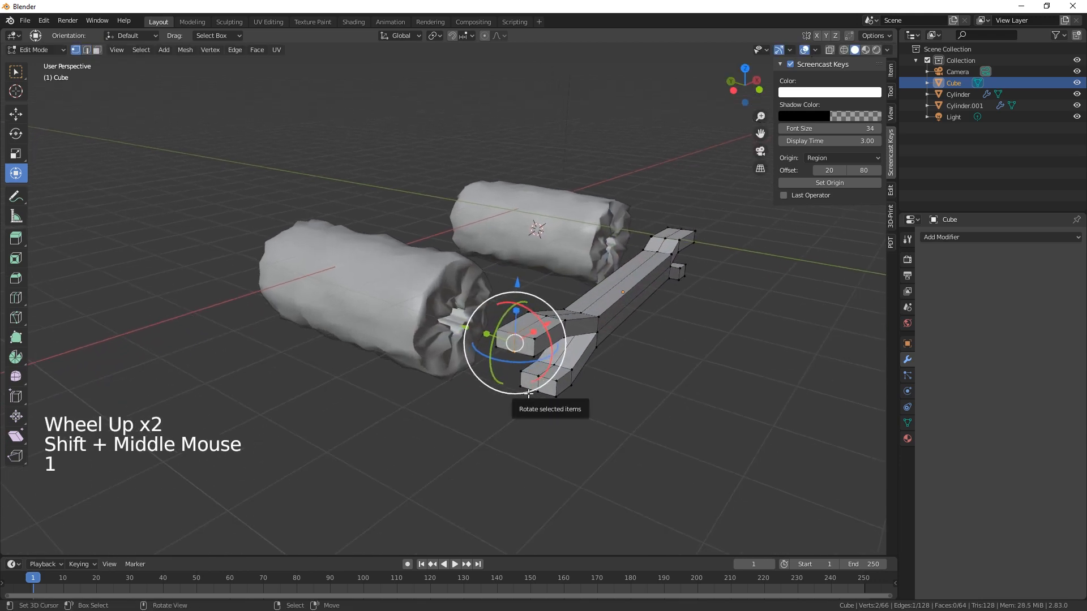
{"action": "right_click", "coordinate": [514, 333]}
{"action": "right_click", "coordinate": [514, 351], "text": "shift"}
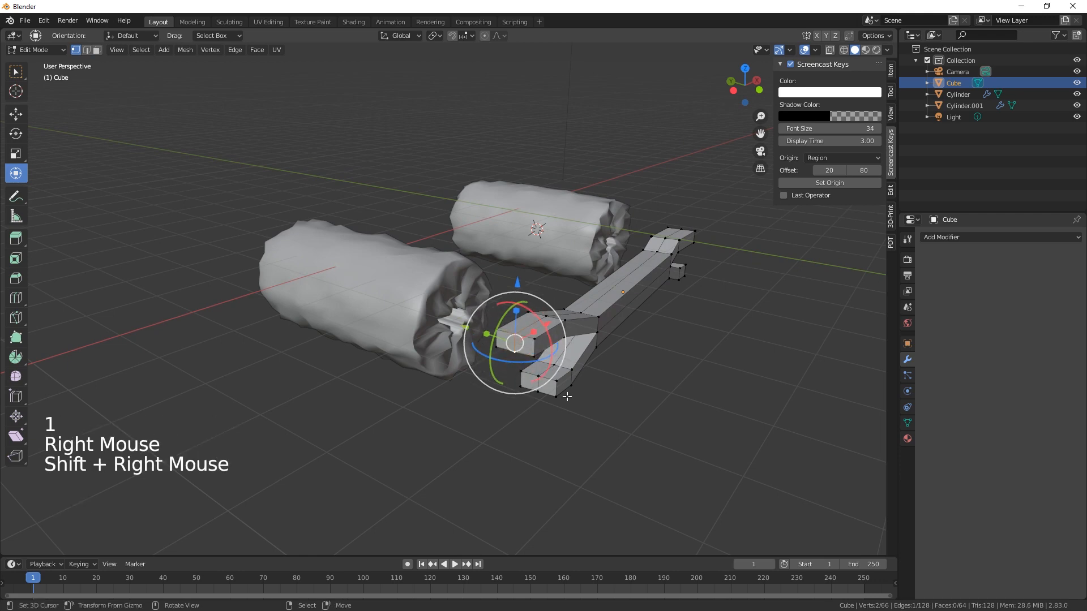
{"action": "left_click_drag", "start_coordinate": [516, 310], "coordinate": [518, 284]}
Select the centre end vertices of the other three prongs and scale them together by about 1.2 along Z
{"action": "right_click", "coordinate": [538, 375]}
{"action": "right_click", "coordinate": [538, 391], "text": "shift"}
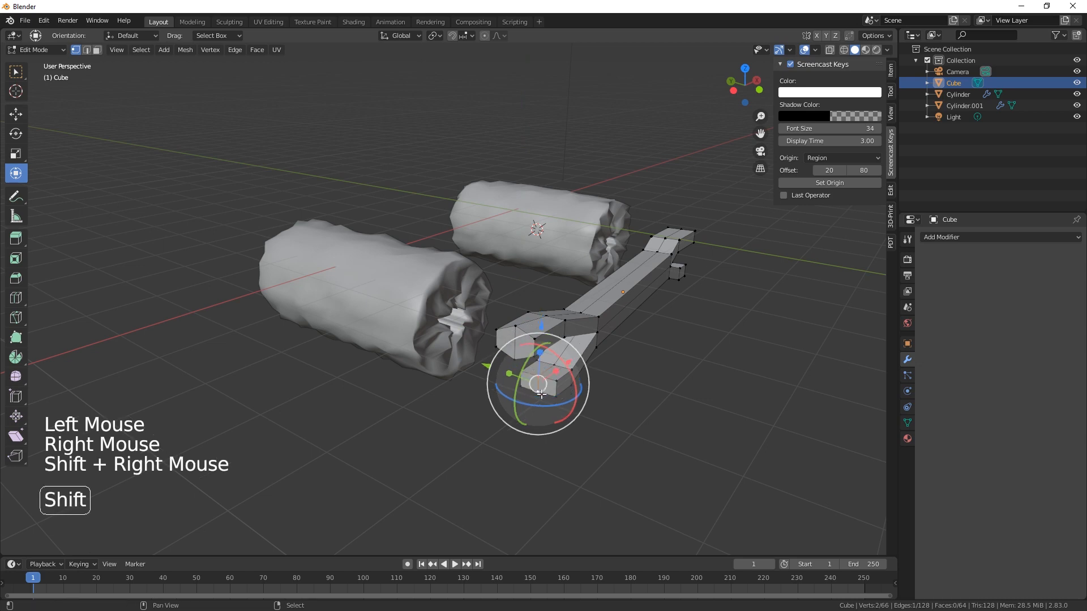
{"action": "middle_click_drag", "start_coordinate": [710, 416], "coordinate": [473, 382]}
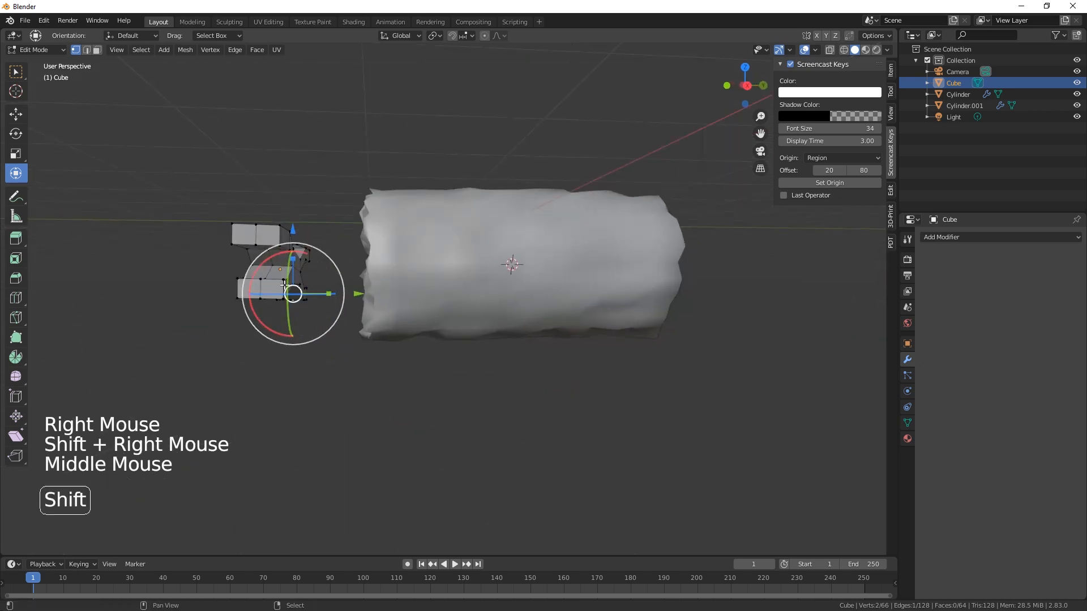
{"action": "right_click", "coordinate": [258, 281], "text": "shift"}
{"action": "right_click", "coordinate": [258, 300], "text": "shift"}
{"action": "right_click", "coordinate": [255, 225], "text": "shift"}
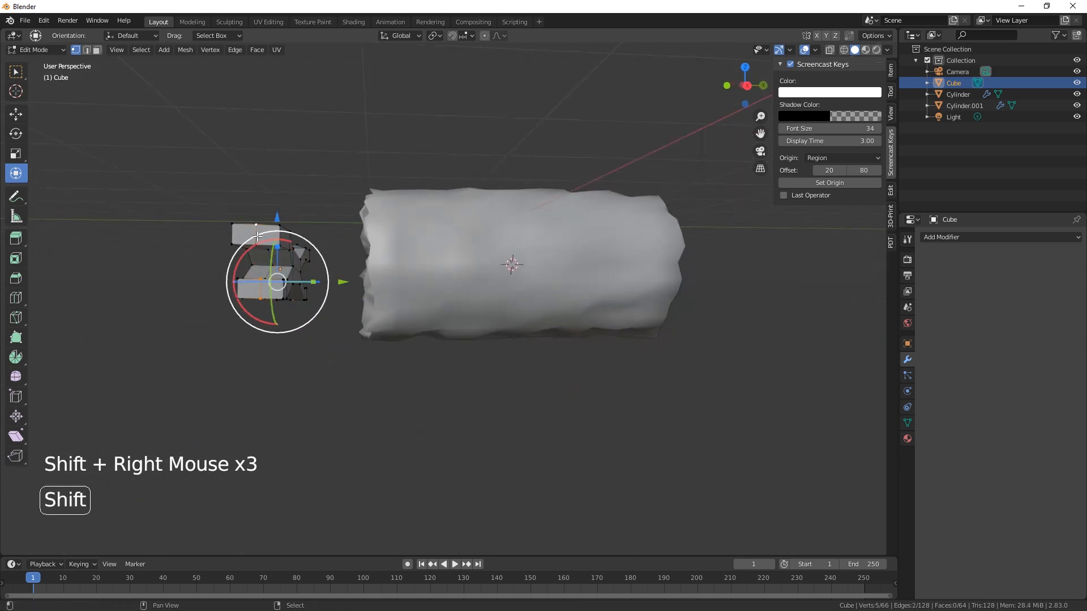
{"action": "right_click", "coordinate": [284, 241], "text": "shift"}
{"action": "left_click_drag", "start_coordinate": [285, 241], "coordinate": [328, 257]}
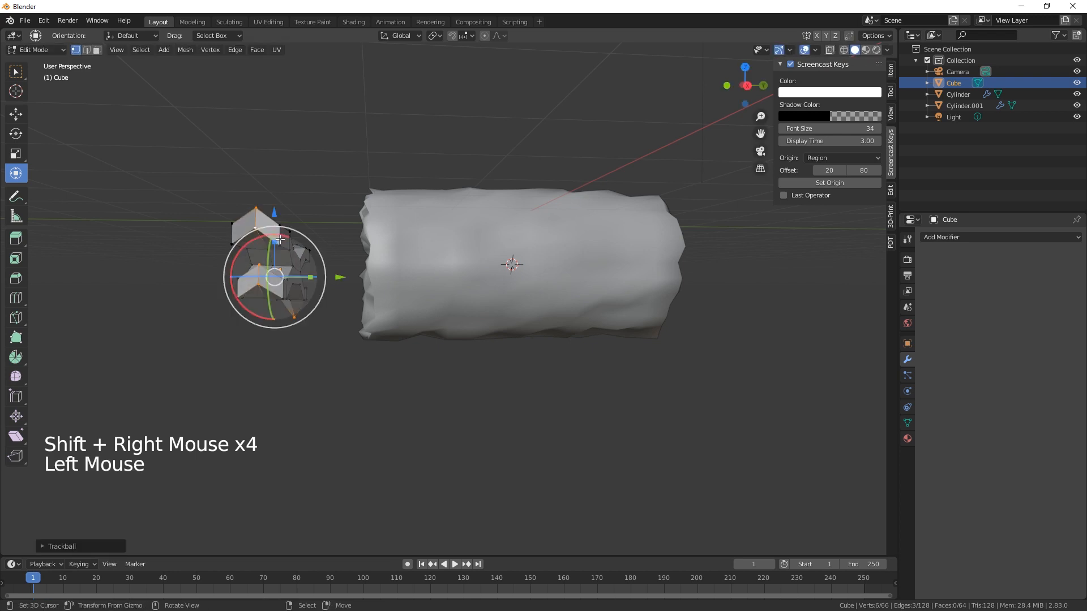
{"action": "key", "text": "ctrl+z"}
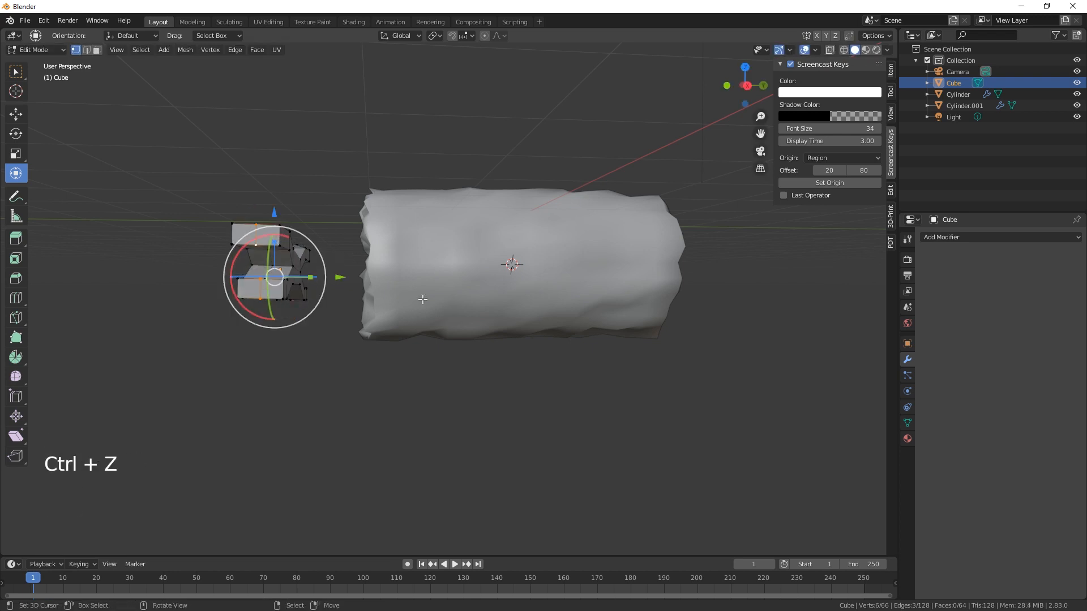
{"action": "key", "text": "s"}
{"action": "key", "text": "z"}
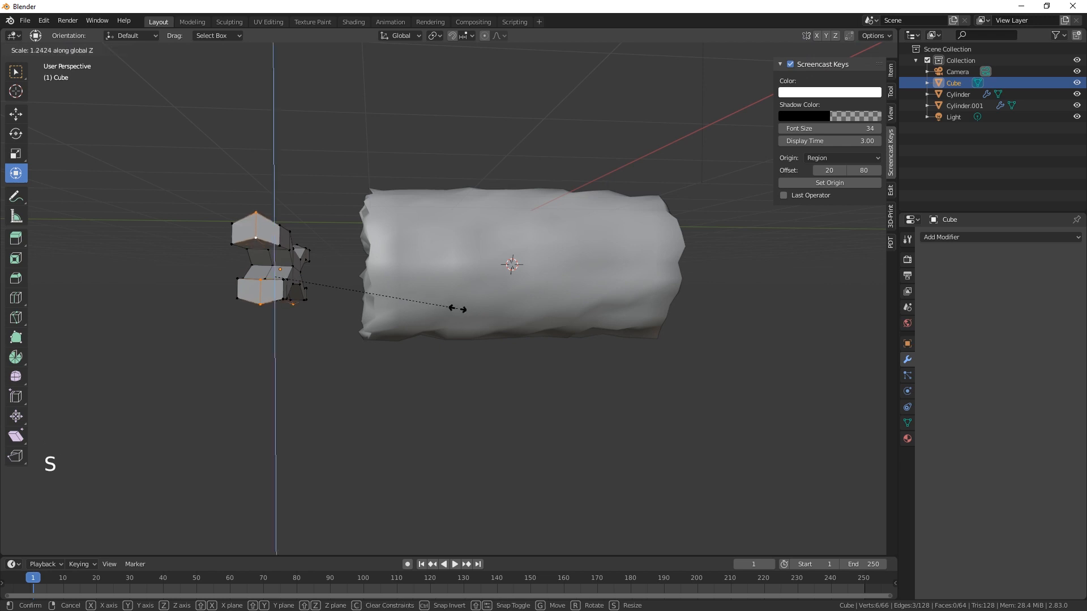
{"action": "left_click", "coordinate": [451, 309]}
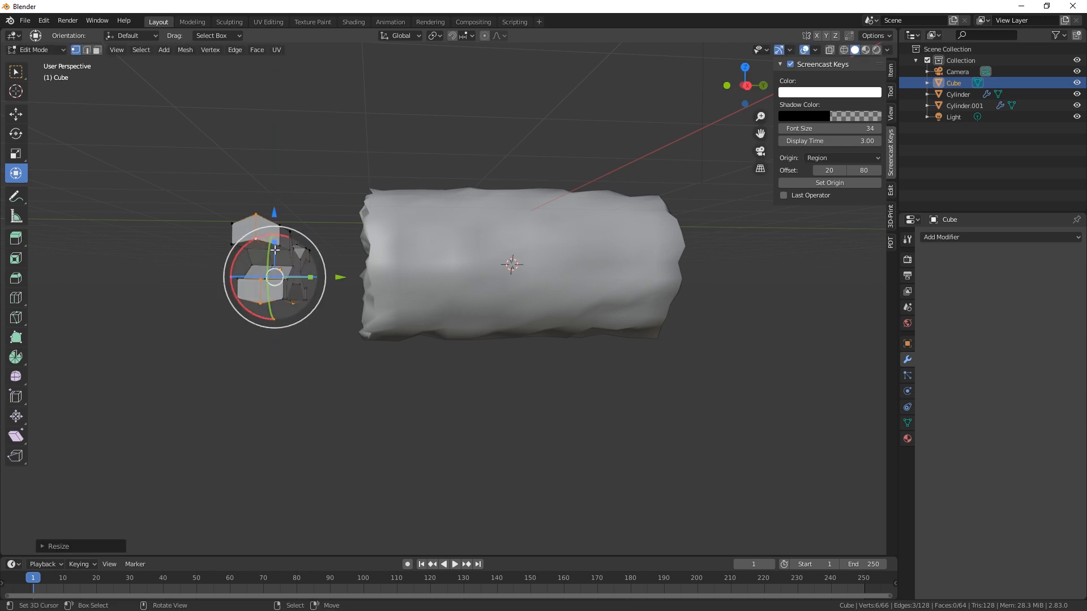
Move the inward-facing centre vertices of those three prong ends vertically toward the gap, making the end faces hexagonal
{"action": "right_click", "coordinate": [256, 239]}
{"action": "left_click_drag", "start_coordinate": [250, 176], "coordinate": [261, 209]}
{"action": "right_click", "coordinate": [261, 280]}
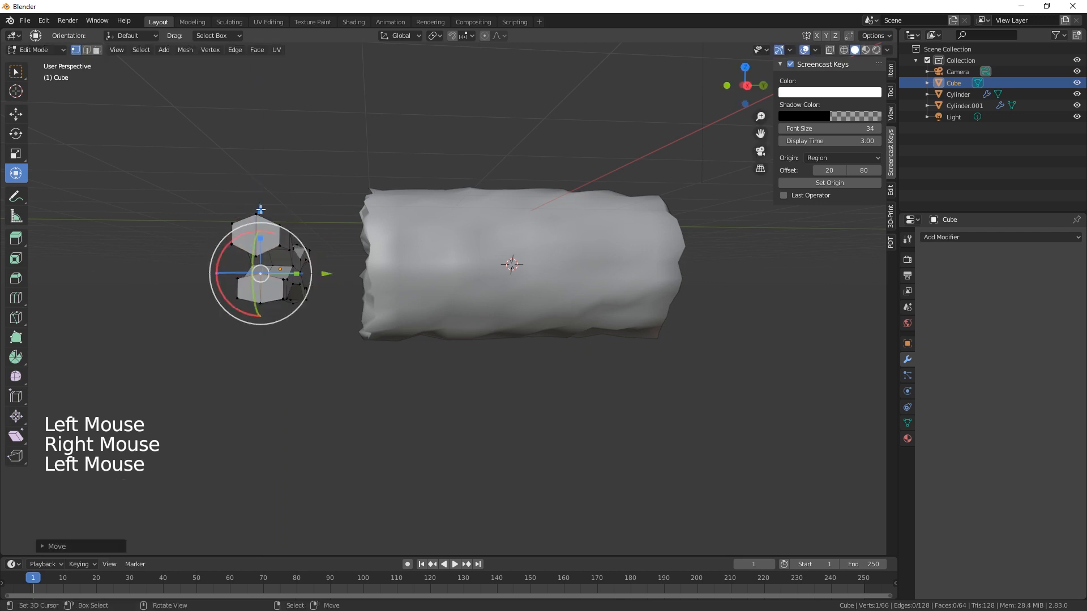
{"action": "middle_click_drag", "start_coordinate": [261, 209], "coordinate": [535, 357]}
{"action": "right_click", "coordinate": [559, 339]}
{"action": "left_click_drag", "start_coordinate": [560, 291], "coordinate": [563, 269]}
{"action": "mouse_move", "coordinate": [606, 345]}
{"action": "middle_mouse_down"}
{"action": "mouse_move", "coordinate": [547, 355]}
{"action": "mouse_move", "coordinate": [537, 343]}
{"action": "mouse_move", "coordinate": [553, 357]}
{"action": "mouse_move", "coordinate": [604, 361]}
{"action": "middle_mouse_up"}
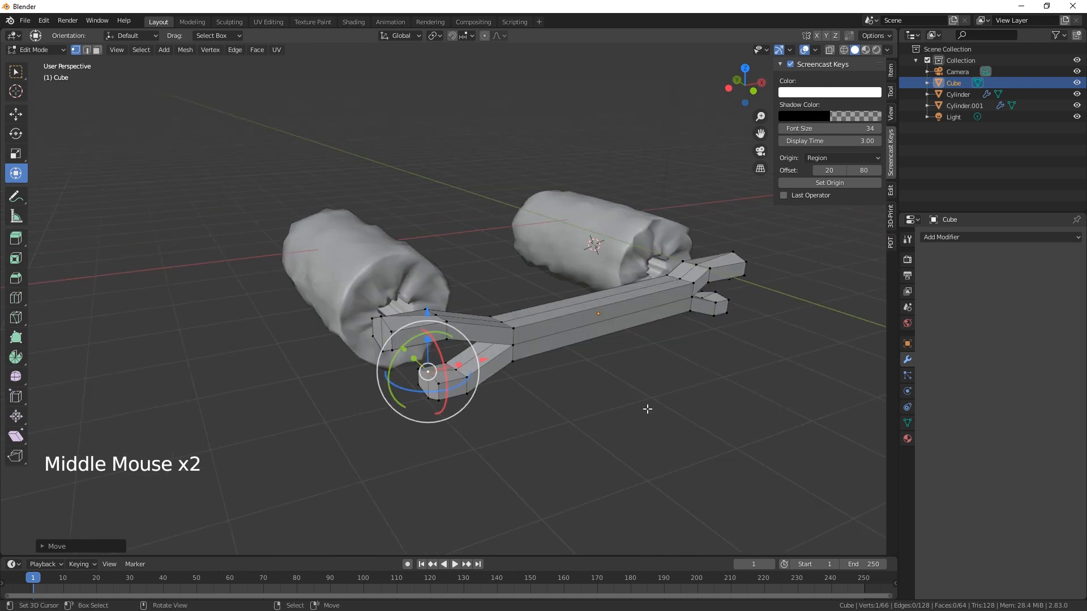
{"action": "middle_click_drag", "start_coordinate": [647, 409], "coordinate": [616, 371], "text": "shift"}
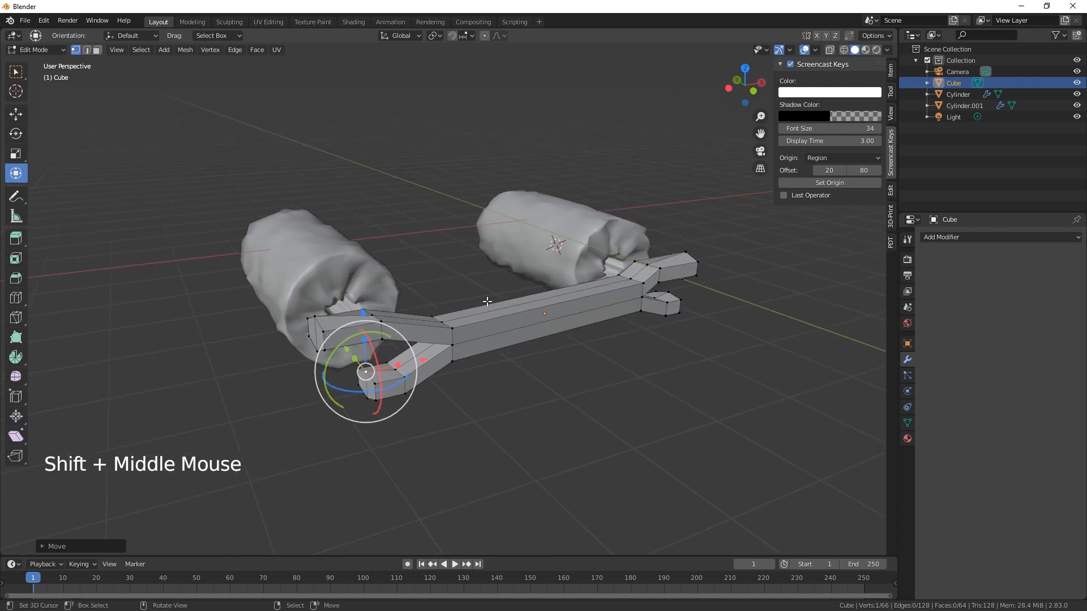
In edge selection, raise the bar's top centre edge slightly and move the middle edge of its outer side outward
{"action": "left_click", "coordinate": [85, 50]}
{"action": "right_click", "coordinate": [540, 299]}
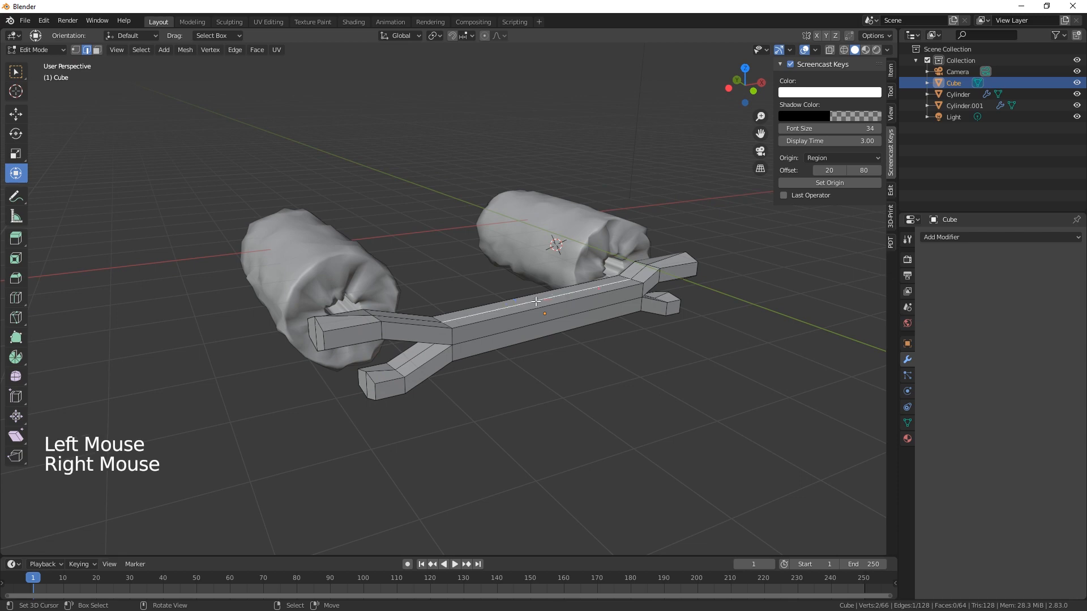
{"action": "left_click_drag", "start_coordinate": [551, 241], "coordinate": [552, 230]}
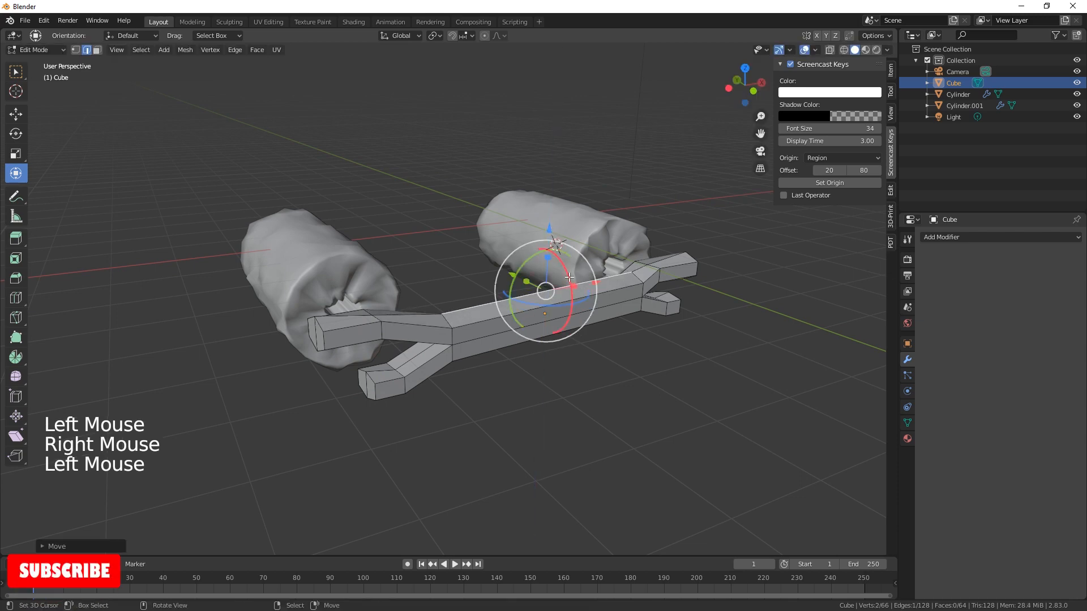
{"action": "right_click", "coordinate": [536, 325]}
{"action": "middle_click_drag", "start_coordinate": [536, 325], "coordinate": [631, 396]}
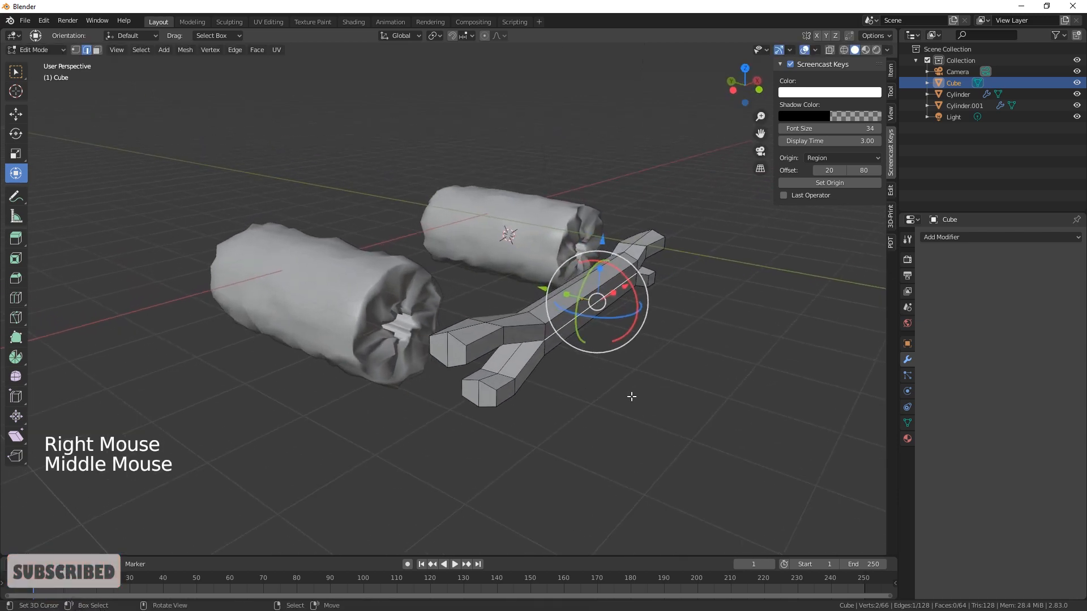
{"action": "left_click_drag", "start_coordinate": [554, 297], "coordinate": [552, 286]}
Move the middle edge on the bar's cylinder-facing side outward and lower its bottom centre edge slightly
{"action": "middle_click_drag", "start_coordinate": [552, 286], "coordinate": [594, 283]}
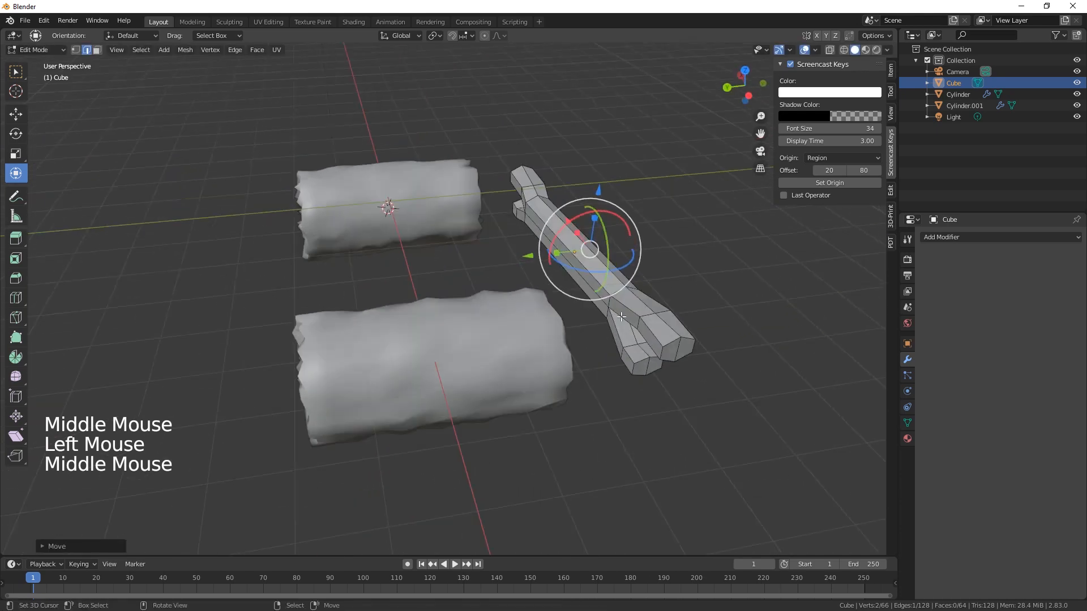
{"action": "right_click", "coordinate": [570, 271]}
{"action": "left_click_drag", "start_coordinate": [512, 262], "coordinate": [490, 265]}
{"action": "middle_click_drag", "start_coordinate": [701, 411], "coordinate": [614, 389]}
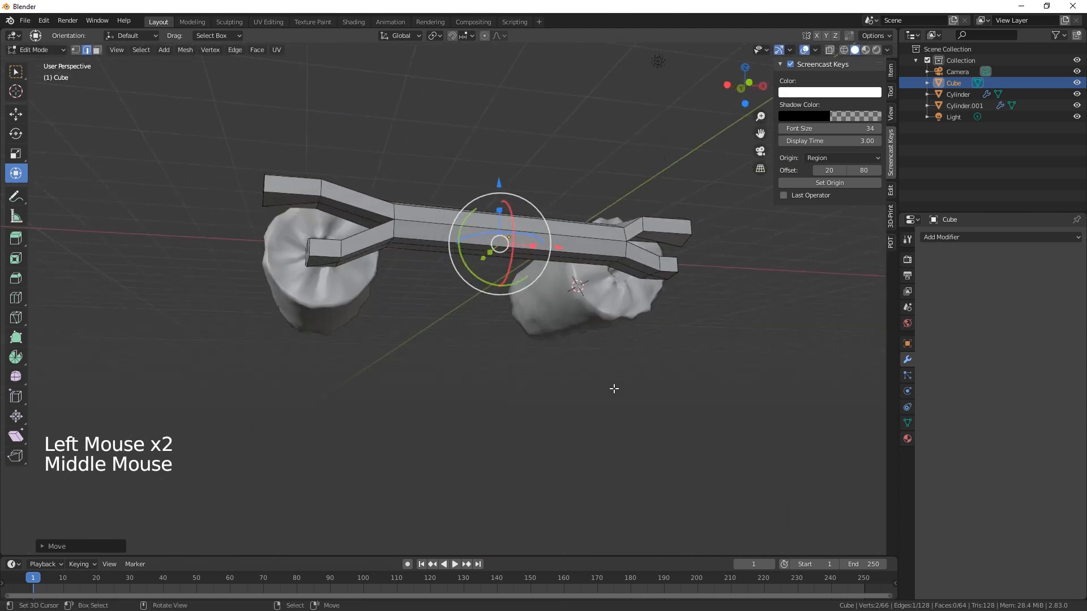
{"action": "right_click", "coordinate": [576, 262]}
{"action": "left_click_drag", "start_coordinate": [510, 188], "coordinate": [509, 192]}
{"action": "mouse_move", "coordinate": [652, 344]}
{"action": "middle_mouse_down"}
{"action": "mouse_move", "coordinate": [650, 359]}
{"action": "mouse_move", "coordinate": [684, 370]}
{"action": "mouse_move", "coordinate": [662, 380]}
{"action": "mouse_move", "coordinate": [691, 393]}
{"action": "middle_mouse_up"}
Switch the bar to Sculpt Mode and enable Dyntopo with a detail size of 12 px
{"action": "left_click", "coordinate": [42, 51]}
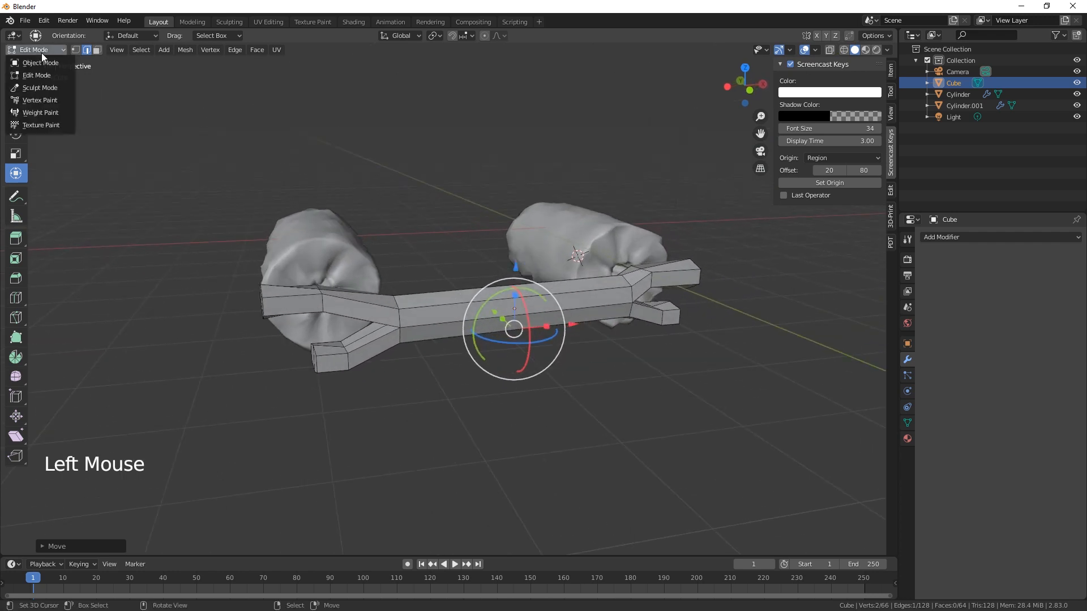
{"action": "left_click", "coordinate": [33, 86]}
{"action": "left_click", "coordinate": [771, 35]}
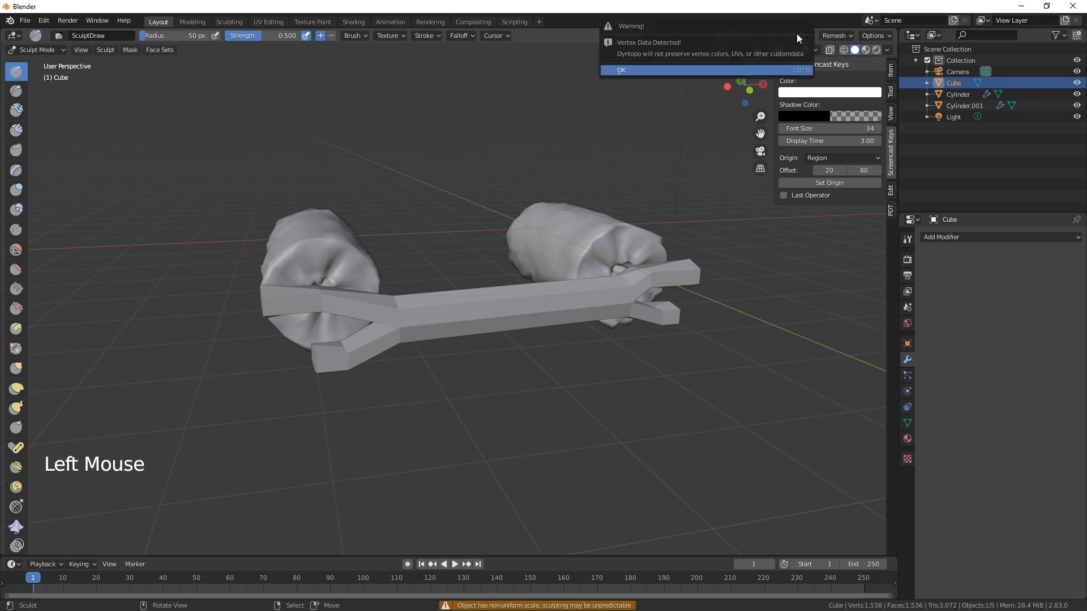
{"action": "left_click", "coordinate": [748, 68]}
{"action": "left_click", "coordinate": [792, 35]}
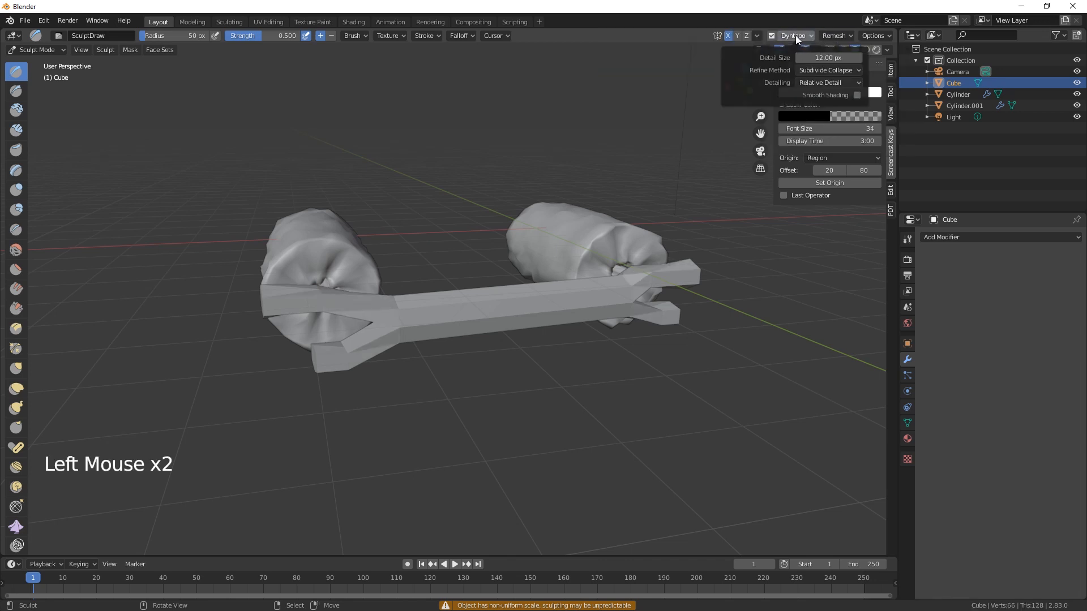
{"action": "left_click", "coordinate": [828, 58]}
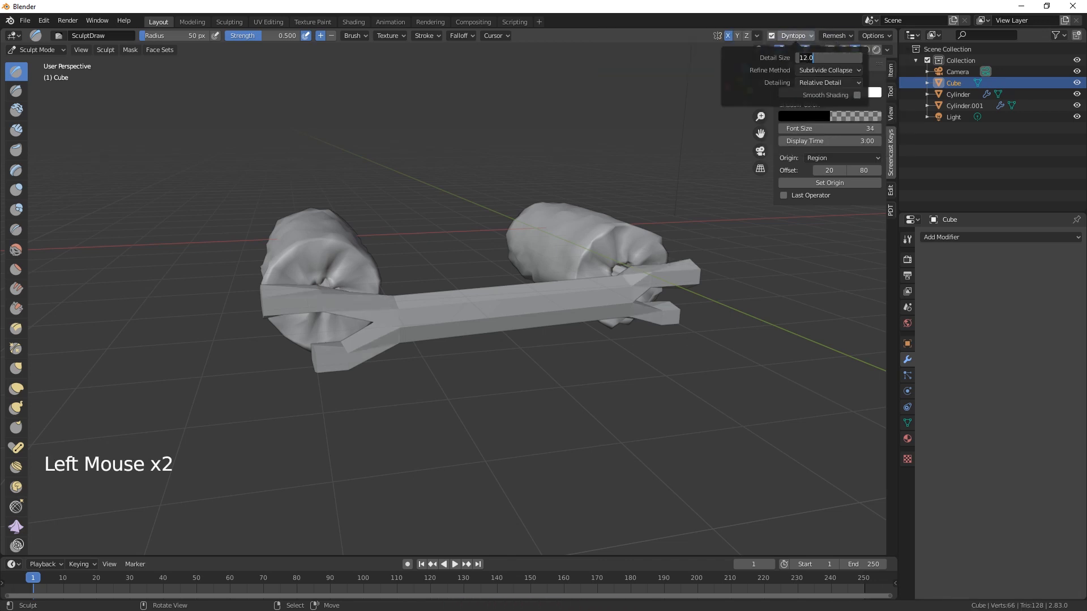
{"action": "key", "text": "Return"}
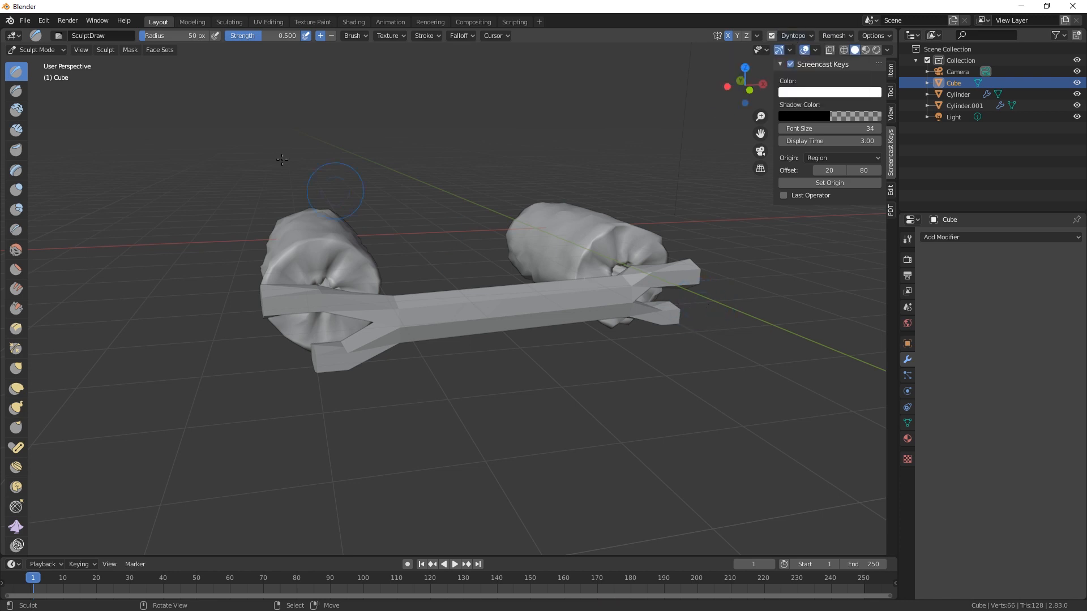
Return the bar to Object Mode
{"action": "scroll", "coordinate": [515, 331], "scroll_direction": "up", "scroll_amount": 3}
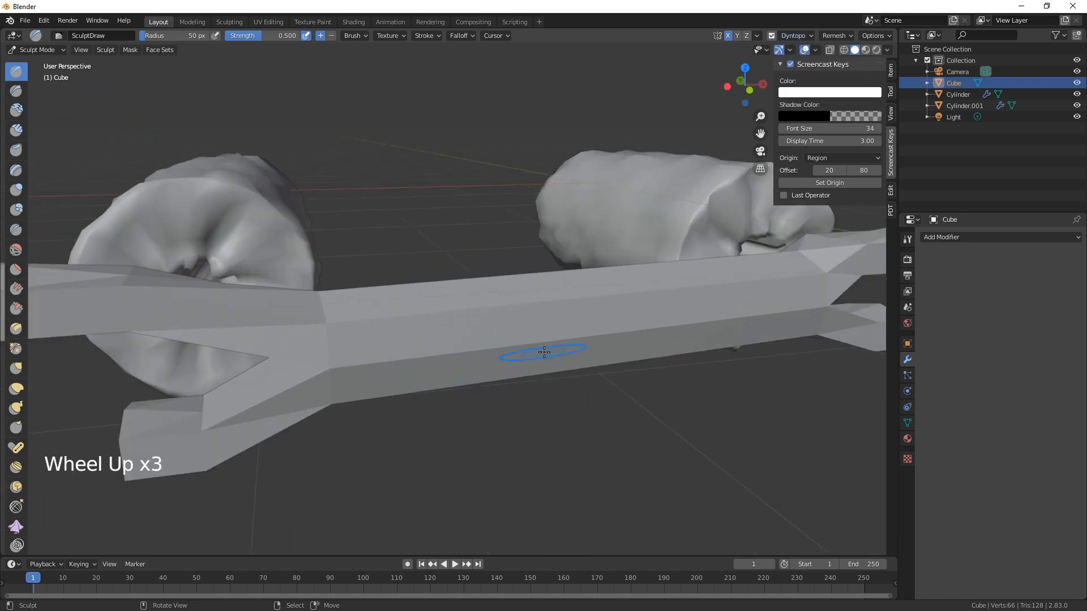
{"action": "left_click", "coordinate": [33, 50]}
{"action": "left_click", "coordinate": [35, 60]}
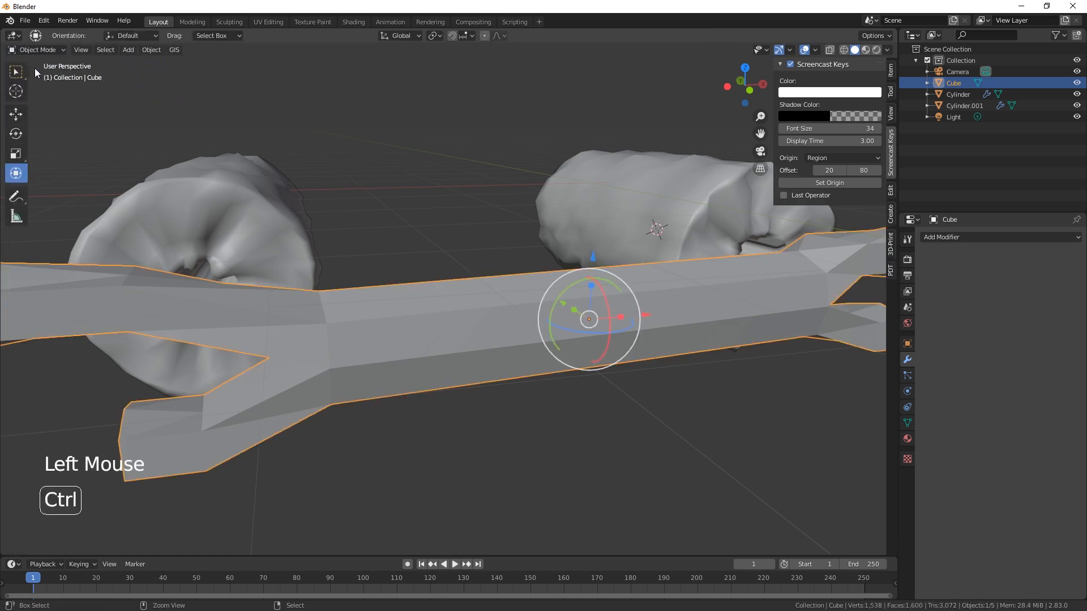
Apply the bar's scale and switch it back to Sculpt Mode
{"action": "key", "text": "ctrl+a"}
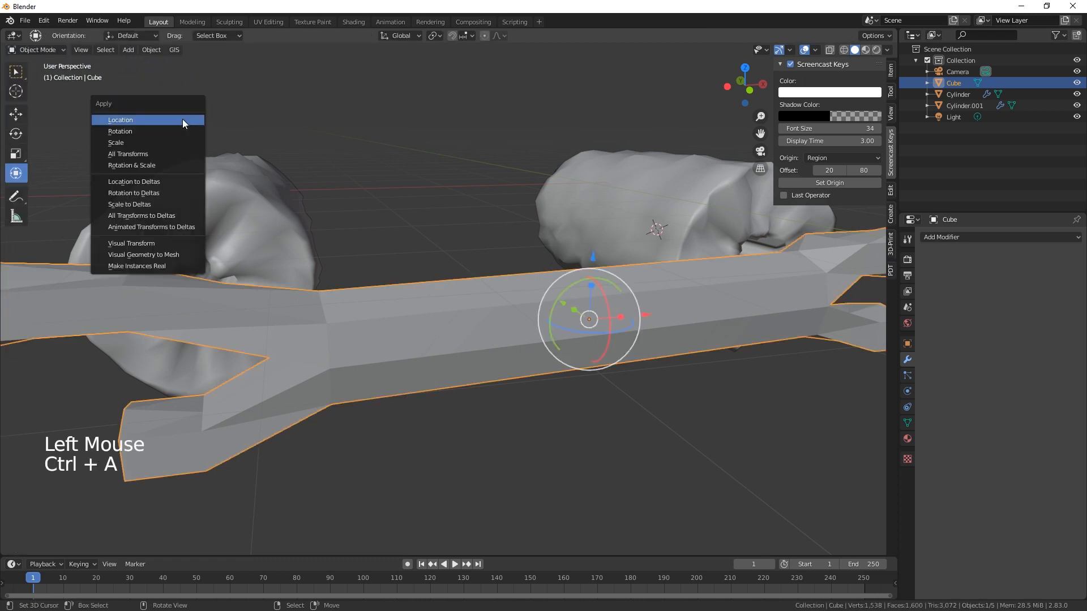
{"action": "left_click", "coordinate": [139, 143]}
{"action": "left_click", "coordinate": [49, 51]}
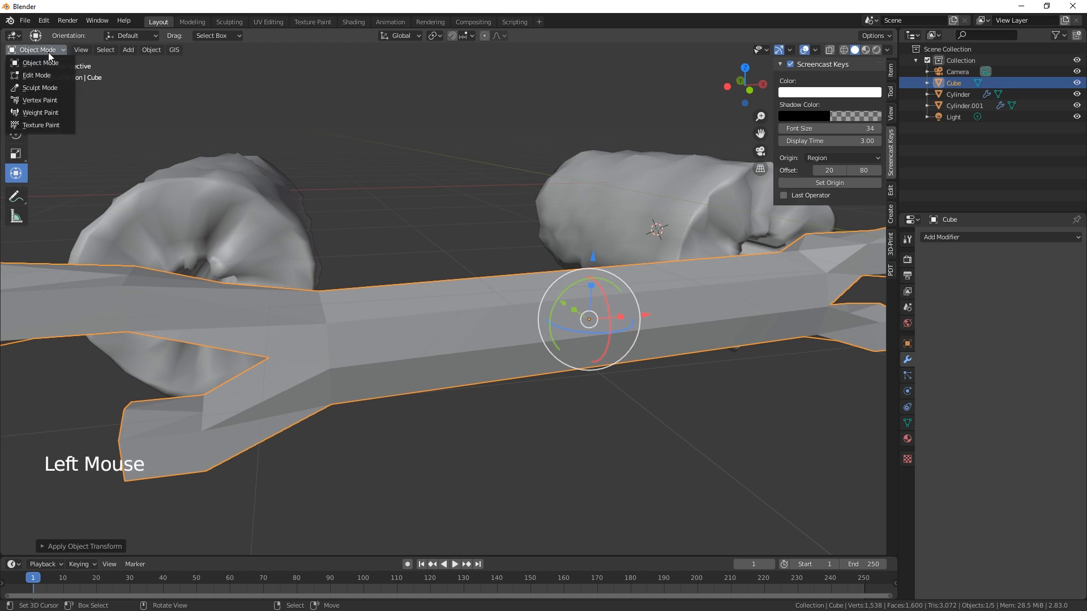
{"action": "left_click", "coordinate": [45, 88]}
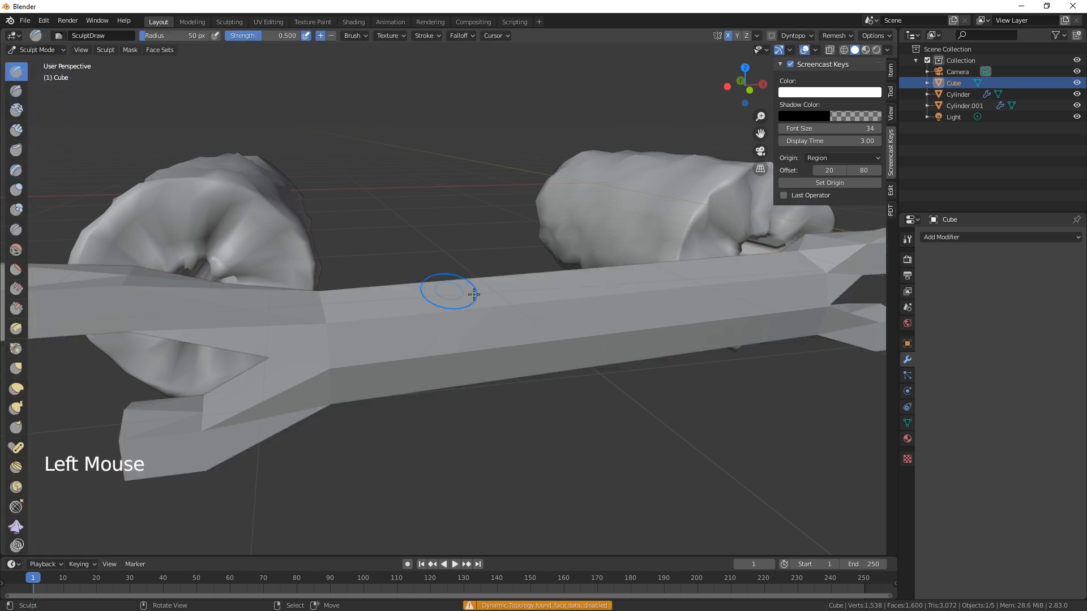
Re-enable Dyntopo for sculpting the bar
{"action": "left_click", "coordinate": [538, 322]}
{"action": "left_click", "coordinate": [444, 357]}
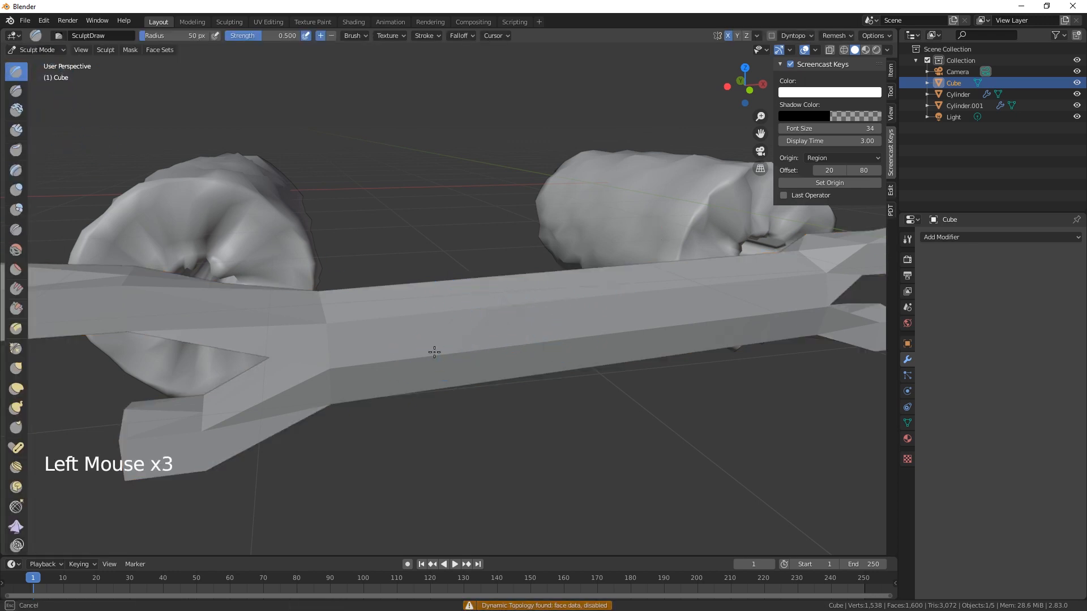
{"action": "left_click", "coordinate": [773, 35]}
{"action": "left_click", "coordinate": [771, 36]}
{"action": "left_click", "coordinate": [734, 68]}
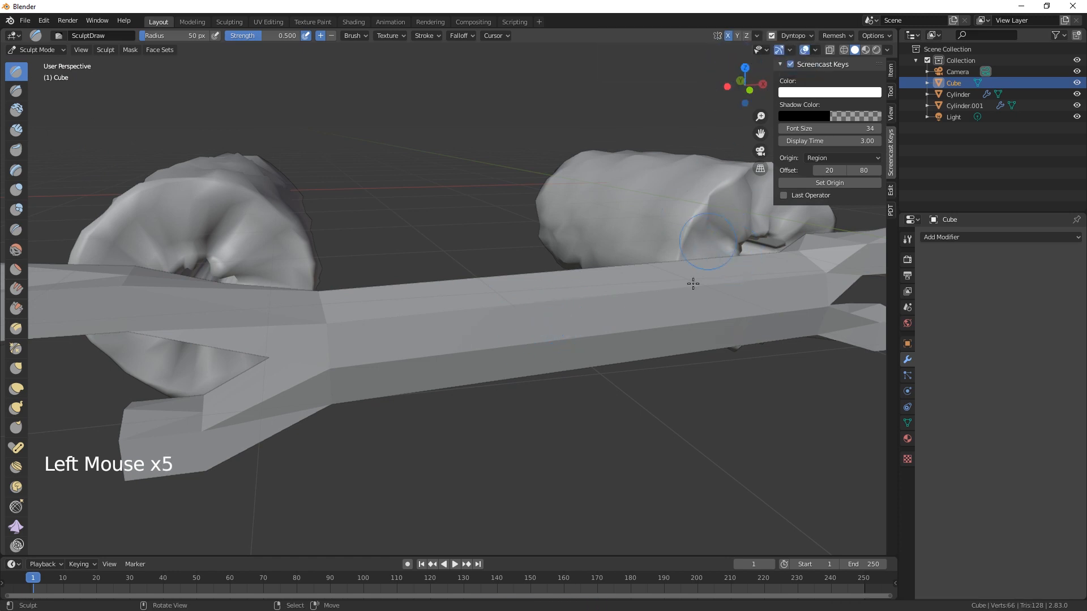
Build up uneven volume along the outer side of the bar's shaft using the Draw brush at 50 px radius and 0.500 strength
{"action": "mouse_move", "coordinate": [683, 305]}
{"action": "left_mouse_down"}
{"action": "mouse_move", "coordinate": [672, 322]}
{"action": "mouse_move", "coordinate": [617, 334]}
{"action": "mouse_move", "coordinate": [549, 328]}
{"action": "left_mouse_up"}
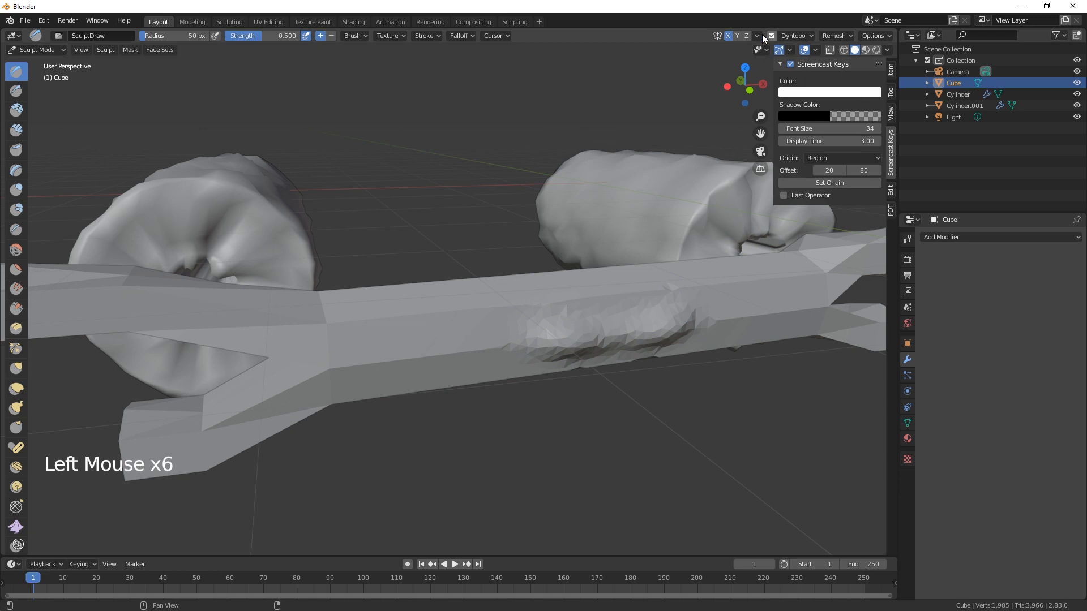
{"action": "left_click_drag", "start_coordinate": [741, 308], "coordinate": [815, 310]}
{"action": "mouse_move", "coordinate": [702, 320]}
{"action": "left_mouse_down"}
{"action": "mouse_move", "coordinate": [351, 351]}
{"action": "mouse_move", "coordinate": [688, 323]}
{"action": "mouse_move", "coordinate": [442, 316]}
{"action": "left_mouse_up"}
Smooth the sculpted outer side of the shaft and its transition into the near lower prong
{"action": "mouse_move", "coordinate": [363, 318]}
{"action": "left_mouse_down", "text": "shift"}
{"action": "mouse_move", "coordinate": [747, 296]}
{"action": "mouse_move", "coordinate": [769, 317]}
{"action": "mouse_move", "coordinate": [552, 379]}
{"action": "left_mouse_up", "text": "shift"}
{"action": "left_click_drag", "start_coordinate": [420, 382], "coordinate": [529, 353], "text": "shift"}
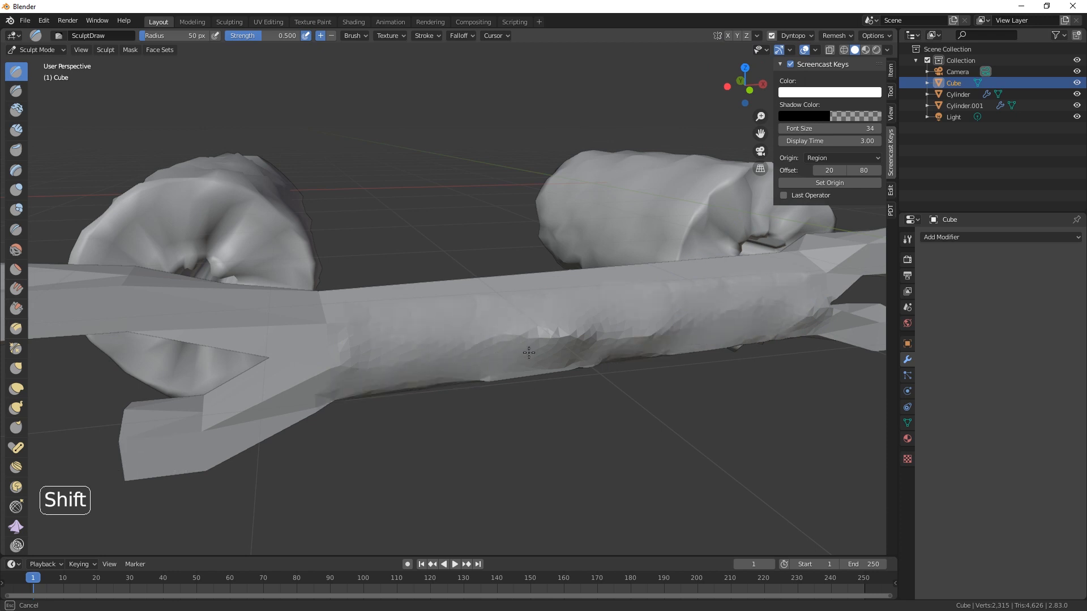
{"action": "left_click_drag", "start_coordinate": [482, 380], "coordinate": [452, 391], "text": "shift"}
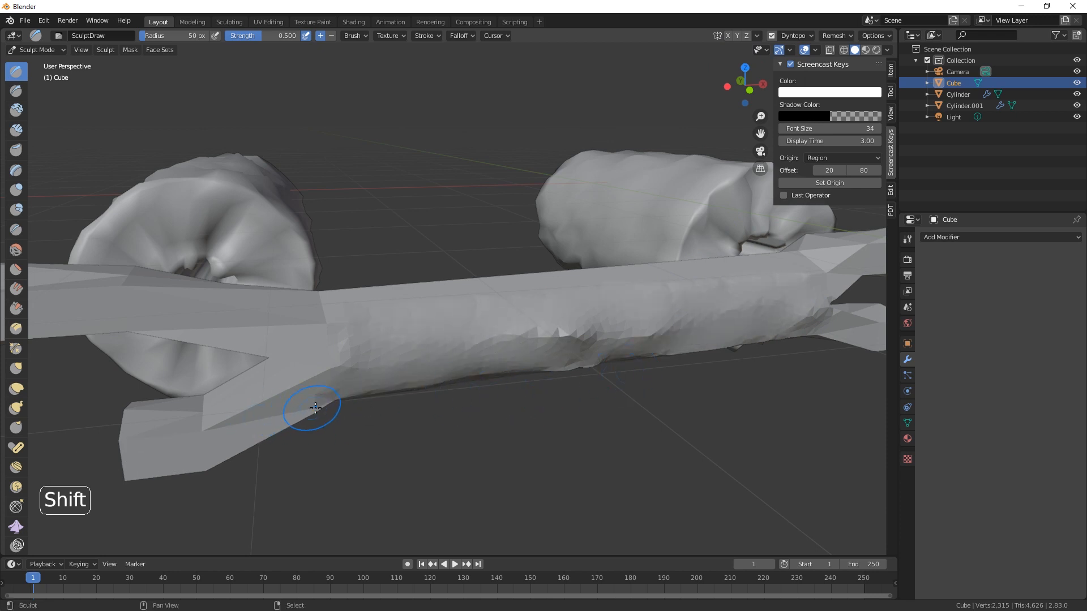
{"action": "mouse_move", "coordinate": [316, 408]}
{"action": "left_mouse_down", "text": "shift"}
{"action": "mouse_move", "coordinate": [223, 468]}
{"action": "mouse_move", "coordinate": [145, 466]}
{"action": "mouse_move", "coordinate": [325, 480]}
{"action": "left_mouse_up", "text": "shift"}
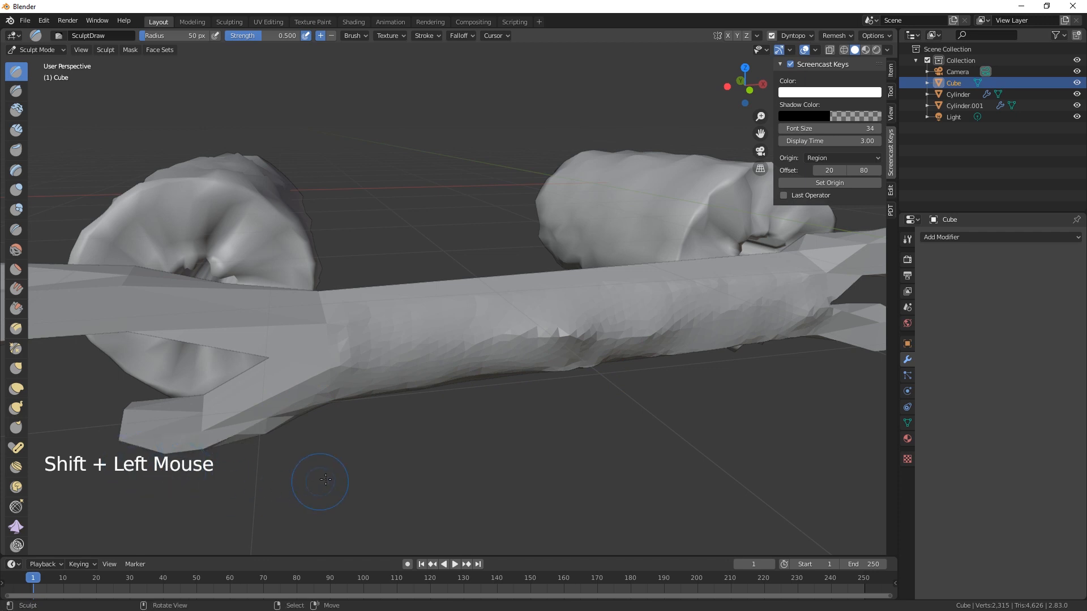
Round the end of the near lower prong with Draw brush strokes
{"action": "middle_click_drag", "start_coordinate": [325, 480], "coordinate": [392, 450]}
{"action": "mouse_move", "coordinate": [412, 304]}
{"action": "left_mouse_down"}
{"action": "mouse_move", "coordinate": [417, 353]}
{"action": "mouse_move", "coordinate": [411, 346]}
{"action": "left_mouse_up"}
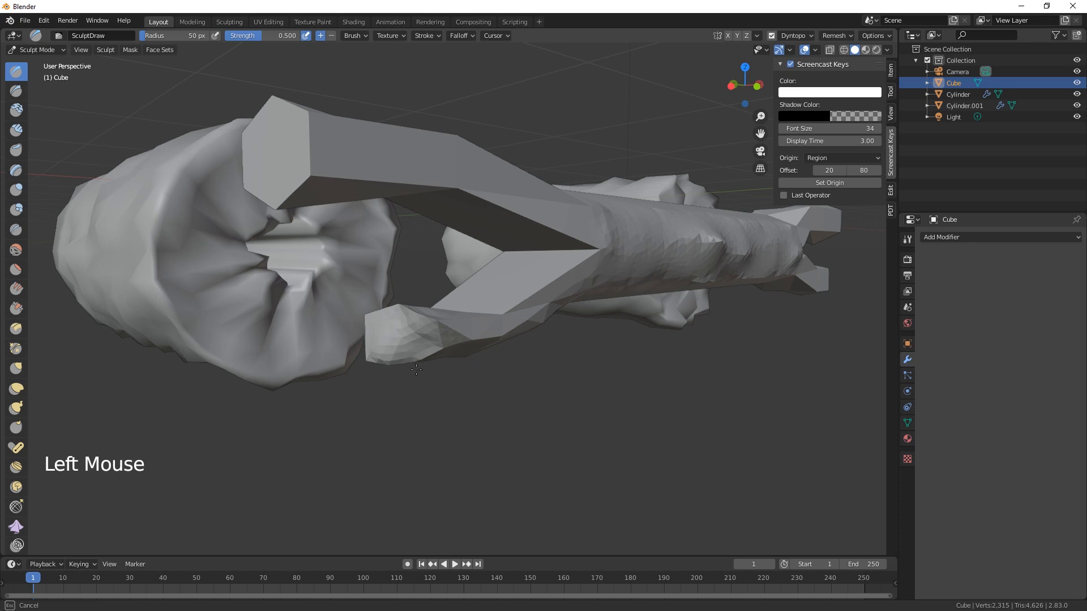
{"action": "middle_click_drag", "start_coordinate": [416, 370], "coordinate": [703, 396]}
{"action": "mouse_move", "coordinate": [703, 393]}
{"action": "left_mouse_down"}
{"action": "mouse_move", "coordinate": [691, 359]}
{"action": "mouse_move", "coordinate": [718, 343]}
{"action": "mouse_move", "coordinate": [714, 353]}
{"action": "left_mouse_up"}
{"action": "middle_click_drag", "start_coordinate": [714, 354], "coordinate": [693, 351]}
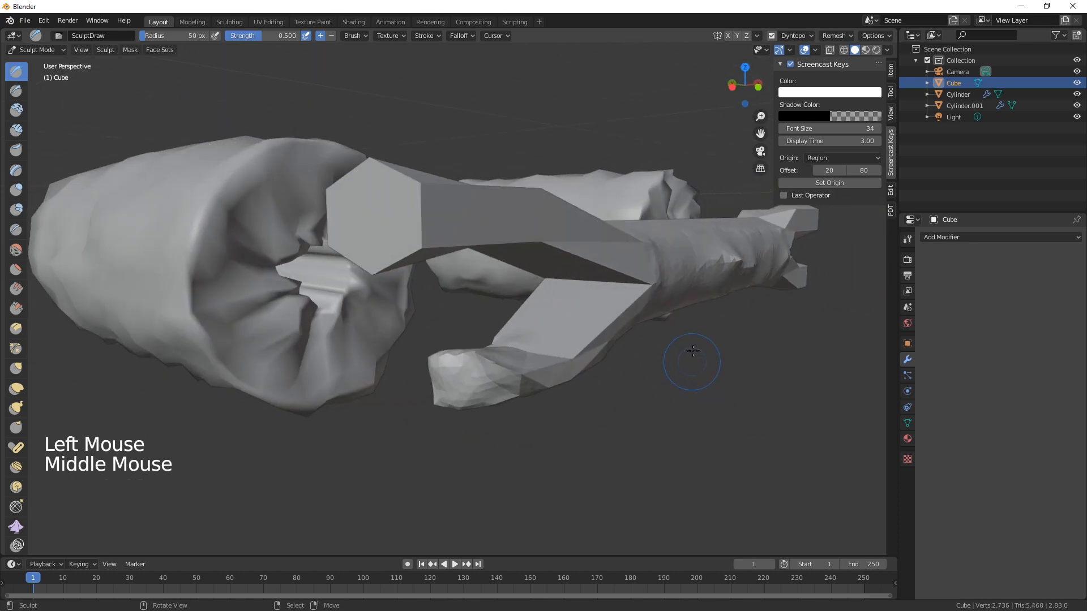
Sculpt the near fork junction and smooth it together with the adjoining parts of both prongs
{"action": "mouse_move", "coordinate": [608, 316]}
{"action": "left_mouse_down"}
{"action": "mouse_move", "coordinate": [578, 340]}
{"action": "mouse_move", "coordinate": [603, 323]}
{"action": "left_mouse_up"}
{"action": "mouse_move", "coordinate": [603, 322]}
{"action": "left_mouse_down", "text": "shift"}
{"action": "mouse_move", "coordinate": [633, 306]}
{"action": "mouse_move", "coordinate": [628, 283]}
{"action": "mouse_move", "coordinate": [546, 246]}
{"action": "mouse_move", "coordinate": [425, 226]}
{"action": "left_mouse_up", "text": "shift"}
{"action": "left_click_drag", "start_coordinate": [535, 300], "coordinate": [569, 318], "text": "shift"}
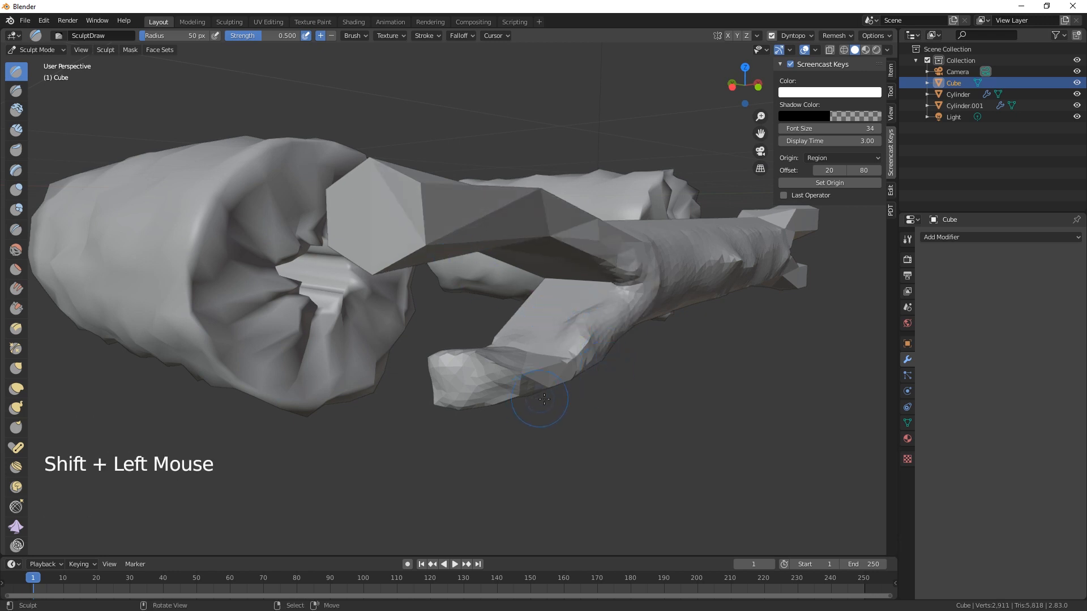
{"action": "middle_click_drag", "start_coordinate": [544, 399], "coordinate": [758, 285]}
{"action": "mouse_move", "coordinate": [758, 286]}
{"action": "left_mouse_down", "text": "shift"}
{"action": "mouse_move", "coordinate": [741, 282]}
{"action": "mouse_move", "coordinate": [780, 317]}
{"action": "left_mouse_up", "text": "shift"}
{"action": "left_click_drag", "start_coordinate": [789, 368], "coordinate": [812, 344], "text": "shift"}
Add more volume to the near lower prong's tip to make it bulbous
{"action": "mouse_move", "coordinate": [813, 390]}
{"action": "middle_mouse_down"}
{"action": "mouse_move", "coordinate": [750, 370]}
{"action": "mouse_move", "coordinate": [766, 393]}
{"action": "middle_mouse_up"}
{"action": "left_click_drag", "start_coordinate": [647, 336], "coordinate": [670, 395]}
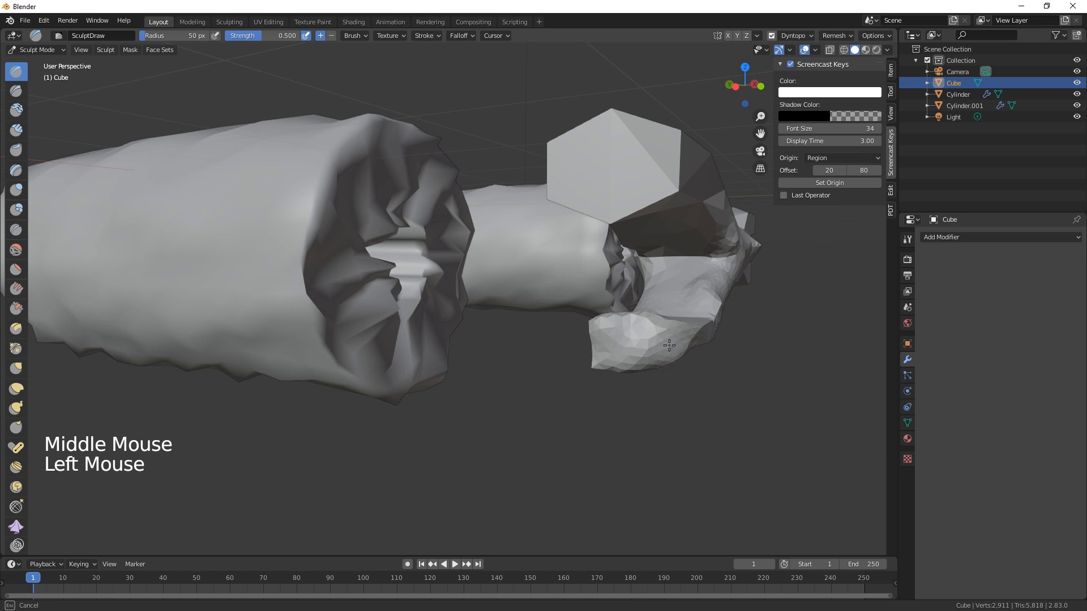
{"action": "mouse_move", "coordinate": [669, 345]}
{"action": "left_mouse_down"}
{"action": "mouse_move", "coordinate": [634, 355]}
{"action": "mouse_move", "coordinate": [622, 346]}
{"action": "mouse_move", "coordinate": [639, 328]}
{"action": "left_mouse_up"}
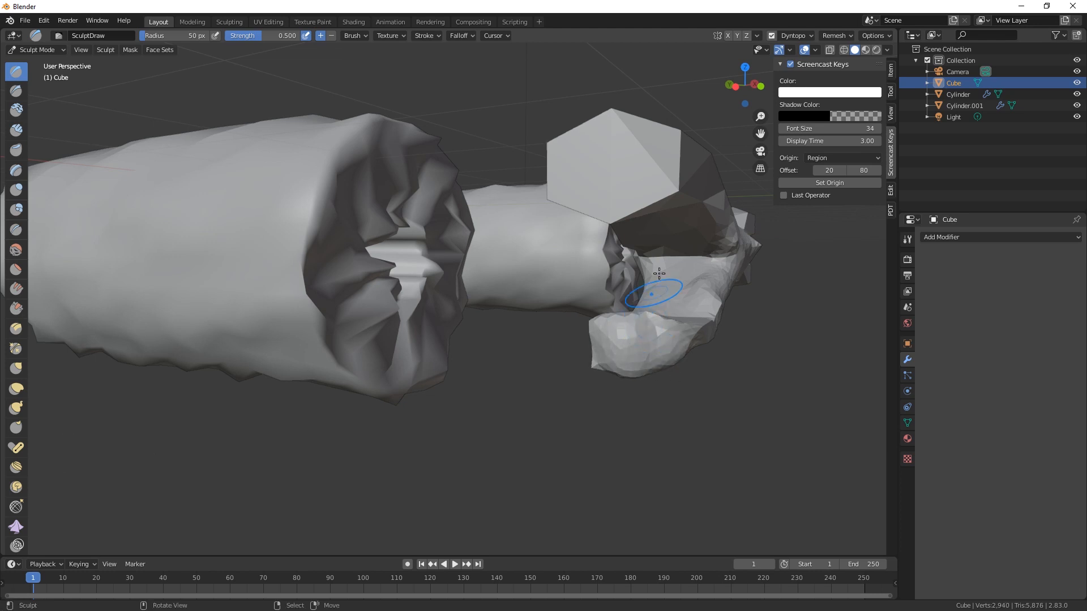
Build up the near upper prong and its end face with the Draw brush, lowering the strength to 0.300
{"action": "middle_click_drag", "start_coordinate": [680, 319], "coordinate": [640, 315]}
{"action": "left_click_drag", "start_coordinate": [608, 239], "coordinate": [583, 237]}
{"action": "left_click", "coordinate": [245, 38]}
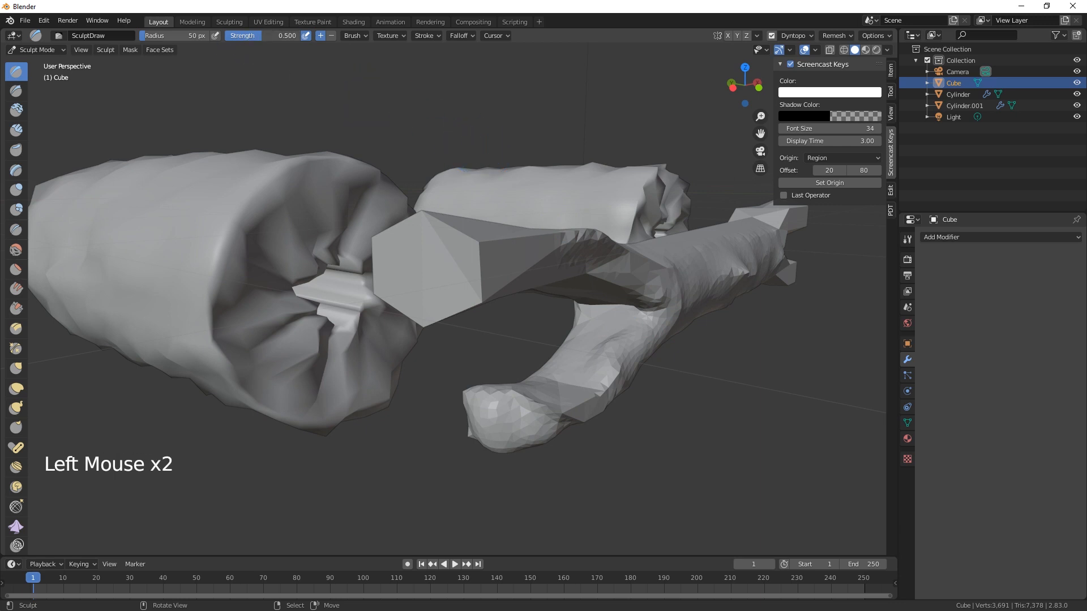
{"action": "left_click_drag", "start_coordinate": [649, 249], "coordinate": [619, 246]}
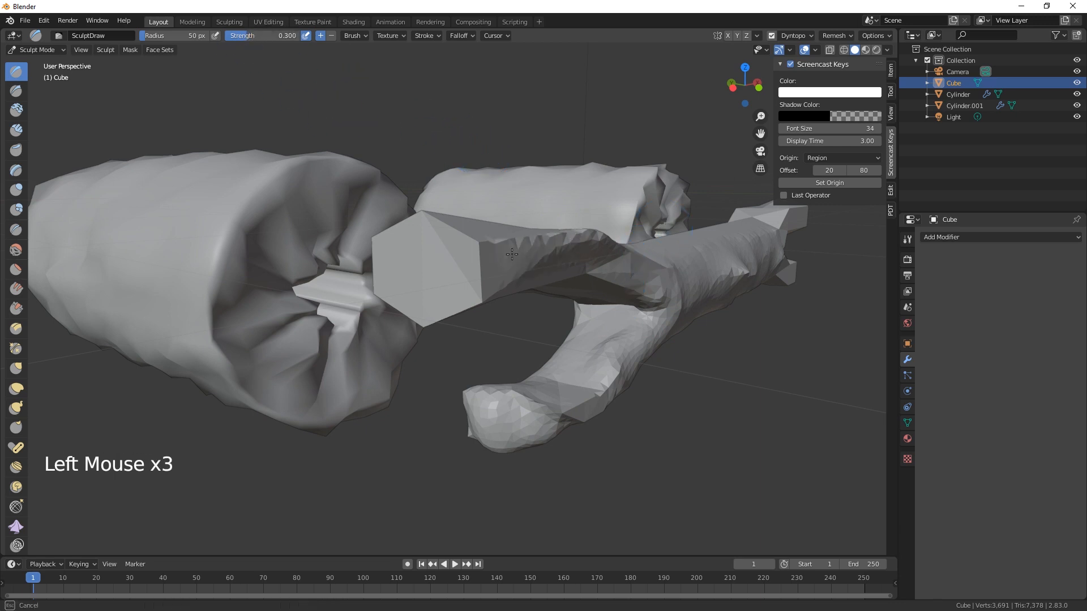
{"action": "left_click_drag", "start_coordinate": [512, 254], "coordinate": [497, 241]}
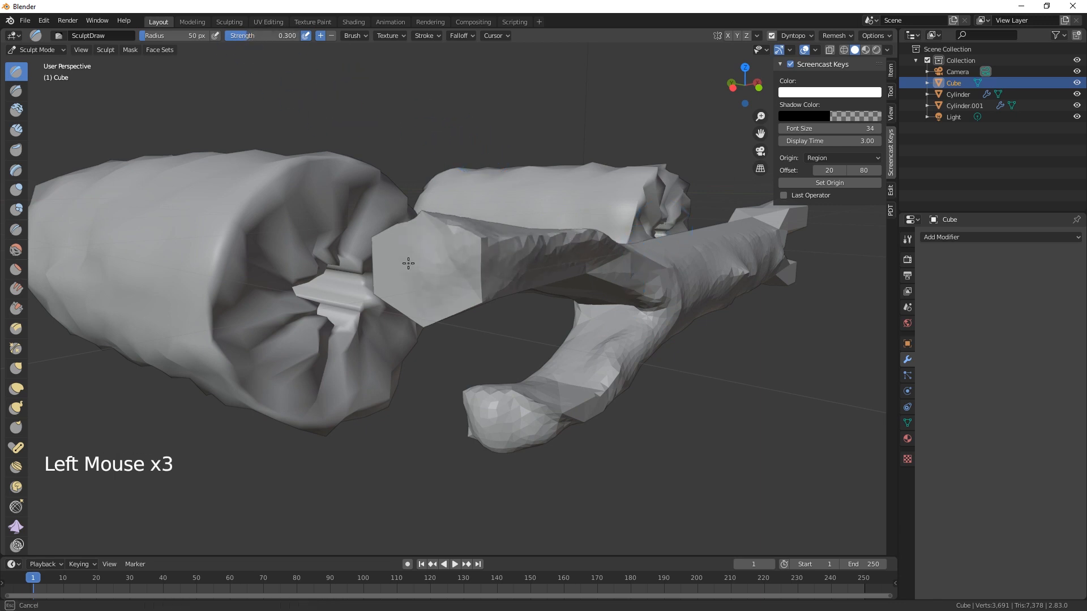
{"action": "left_click_drag", "start_coordinate": [408, 263], "coordinate": [404, 268]}
{"action": "mouse_move", "coordinate": [445, 308]}
{"action": "left_mouse_down"}
{"action": "mouse_move", "coordinate": [481, 286]}
{"action": "mouse_move", "coordinate": [474, 227]}
{"action": "mouse_move", "coordinate": [464, 258]}
{"action": "left_mouse_up"}
Sculpt the cylinder-facing side of the near upper prong and the fork junction with Draw strokes
{"action": "middle_click_drag", "start_coordinate": [464, 258], "coordinate": [562, 411]}
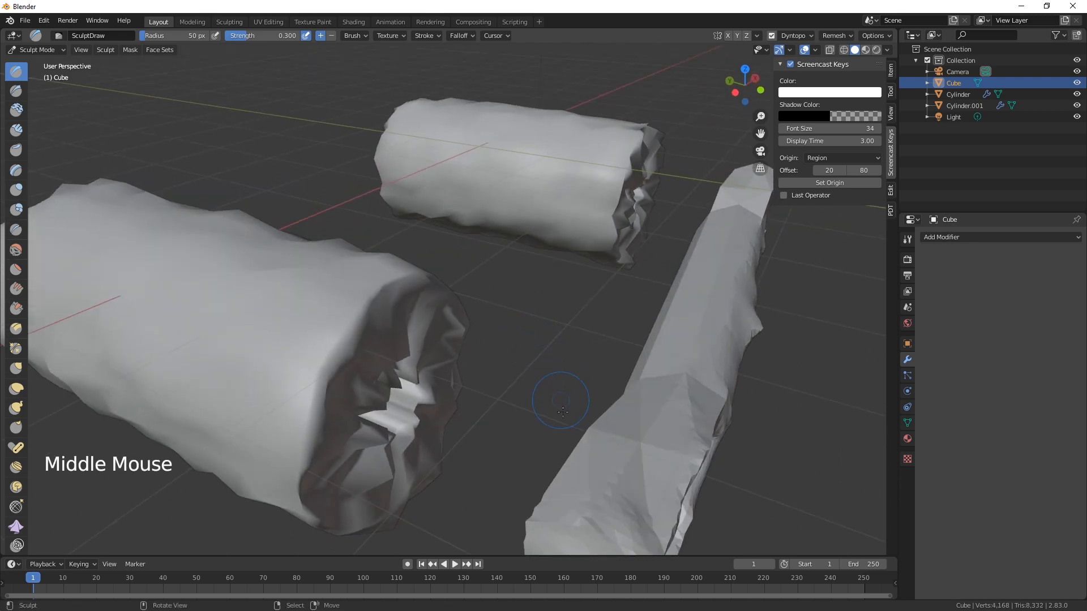
{"action": "middle_click_drag", "start_coordinate": [643, 496], "coordinate": [696, 432]}
{"action": "left_click_drag", "start_coordinate": [761, 226], "coordinate": [761, 226]}
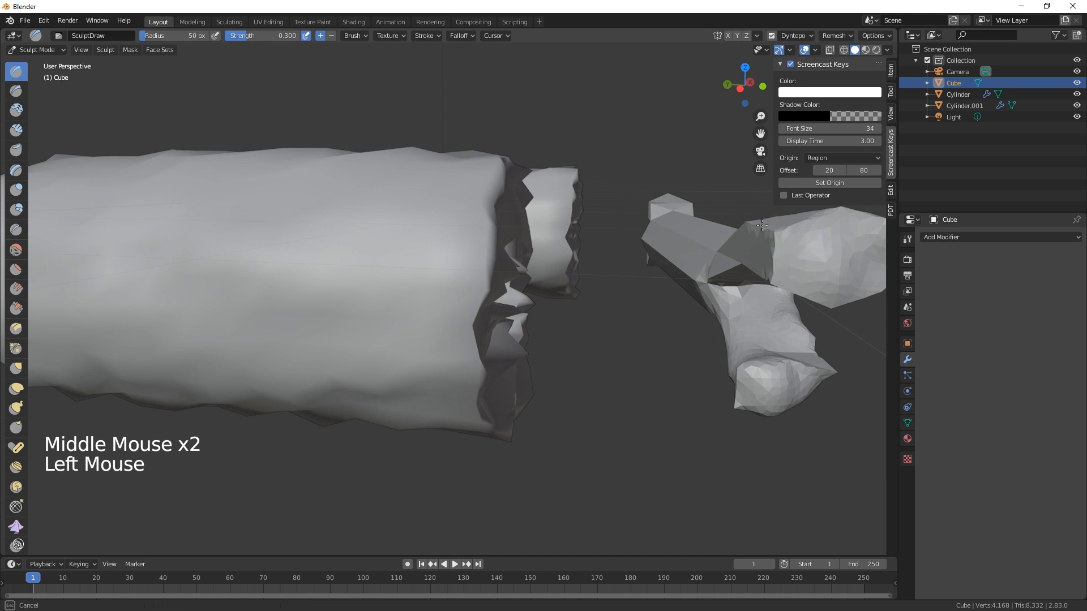
{"action": "left_click_drag", "start_coordinate": [770, 281], "coordinate": [770, 281]}
{"action": "mouse_move", "coordinate": [733, 342]}
{"action": "middle_mouse_down", "text": "shift"}
{"action": "mouse_move", "coordinate": [728, 357]}
{"action": "mouse_move", "coordinate": [766, 382]}
{"action": "mouse_move", "coordinate": [711, 337]}
{"action": "middle_mouse_up", "text": "shift"}
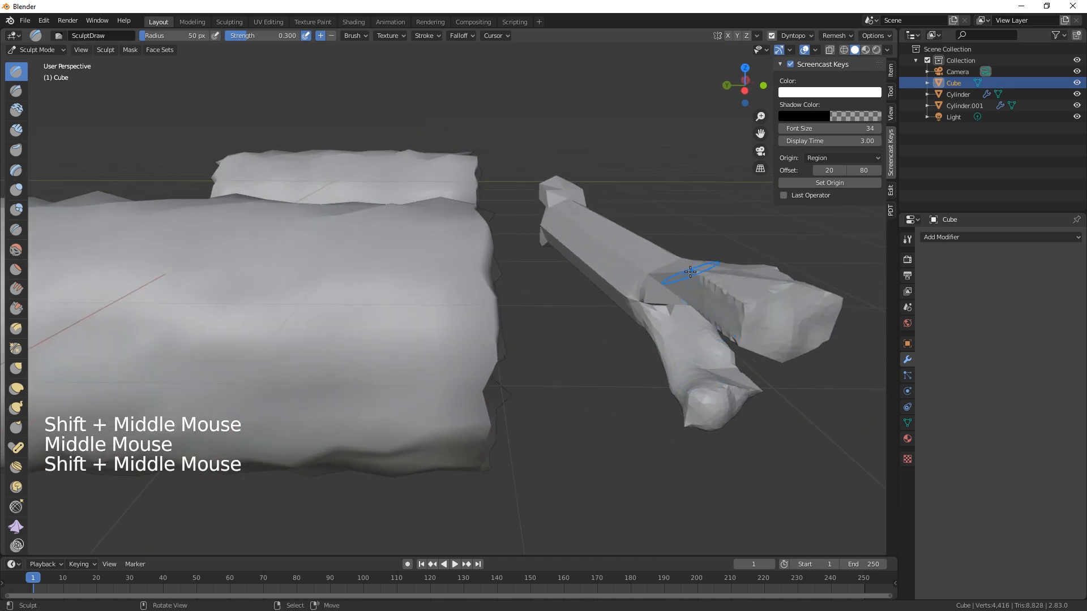
{"action": "mouse_move", "coordinate": [690, 272]}
{"action": "left_mouse_down"}
{"action": "mouse_move", "coordinate": [679, 301]}
{"action": "mouse_move", "coordinate": [666, 270]}
{"action": "mouse_move", "coordinate": [651, 269]}
{"action": "mouse_move", "coordinate": [703, 313]}
{"action": "mouse_move", "coordinate": [724, 308]}
{"action": "mouse_move", "coordinate": [682, 278]}
{"action": "left_mouse_up"}
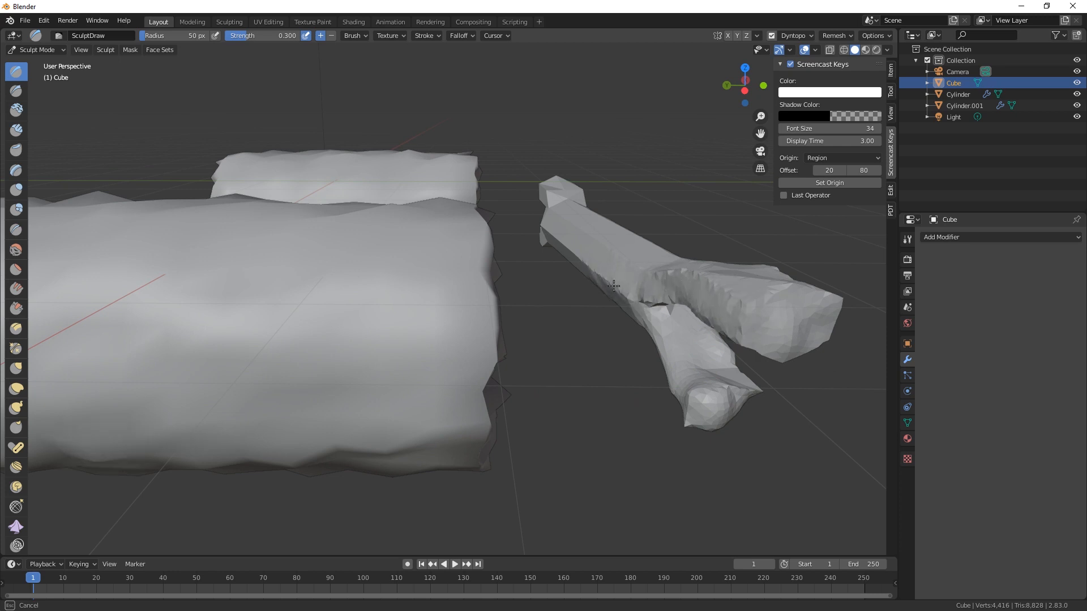
Smooth the shaft's cylinder-facing side and the crotch between the two near prongs
{"action": "left_click_drag", "start_coordinate": [613, 286], "coordinate": [601, 275], "text": "shift"}
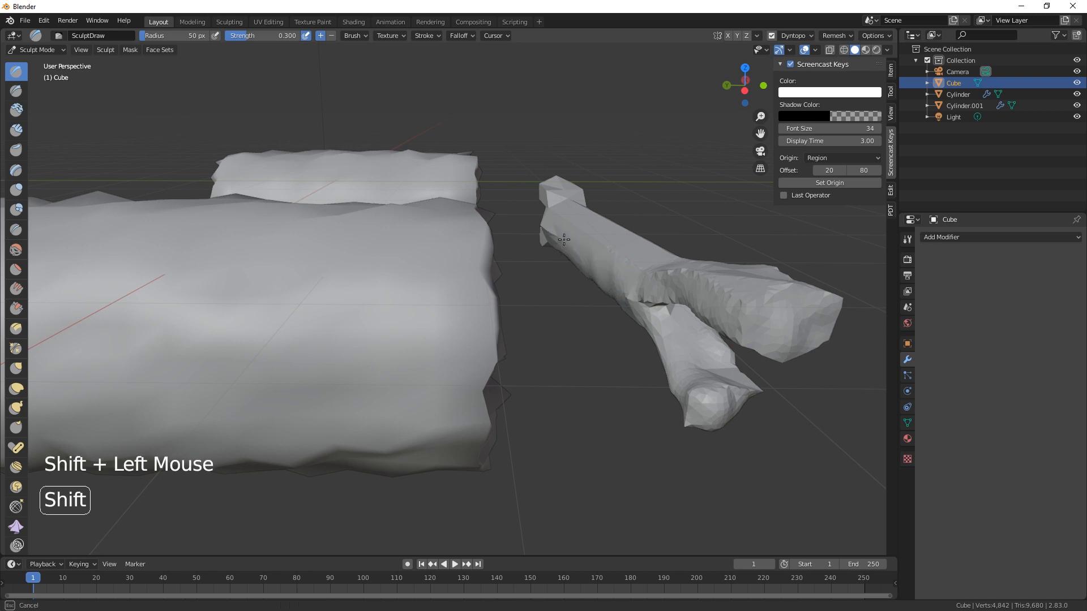
{"action": "left_click_drag", "start_coordinate": [623, 242], "coordinate": [630, 273], "text": "shift"}
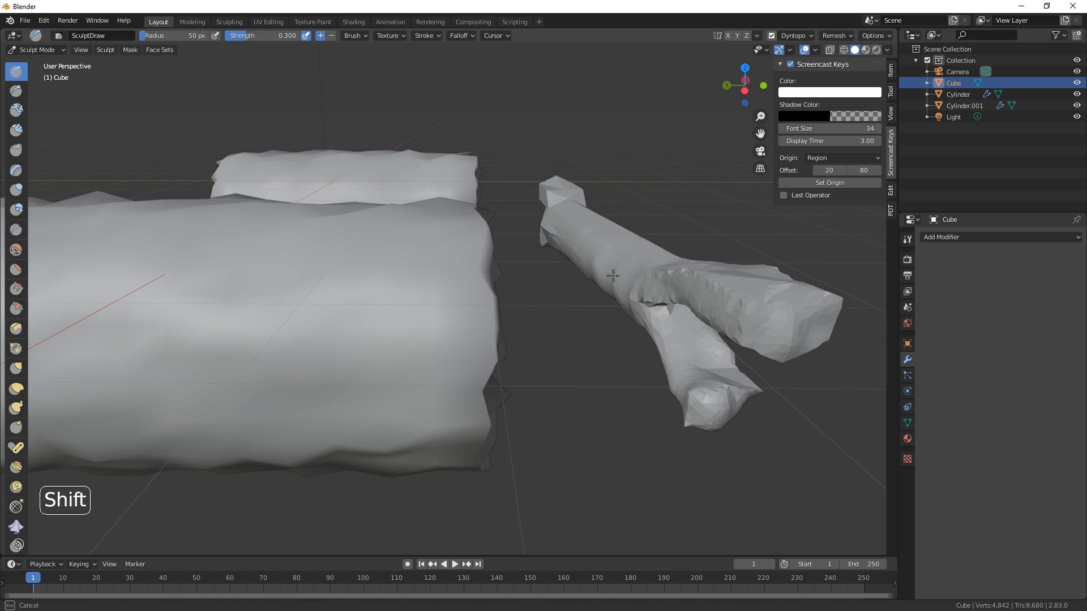
{"action": "left_click", "coordinate": [650, 309]}
{"action": "mouse_move", "coordinate": [648, 307]}
{"action": "left_mouse_down", "text": "shift"}
{"action": "mouse_move", "coordinate": [671, 295]}
{"action": "mouse_move", "coordinate": [672, 312]}
{"action": "left_mouse_up", "text": "shift"}
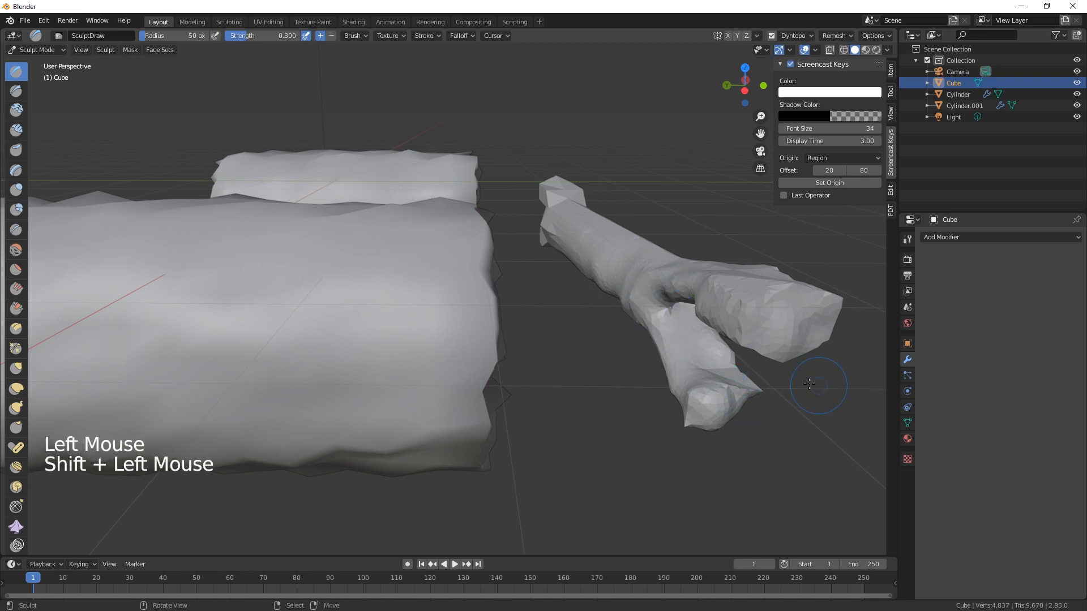
Set the Draw brush strength to 0.093 and smooth both near prongs and their junction
{"action": "left_click_drag", "start_coordinate": [266, 36], "coordinate": [249, 35]}
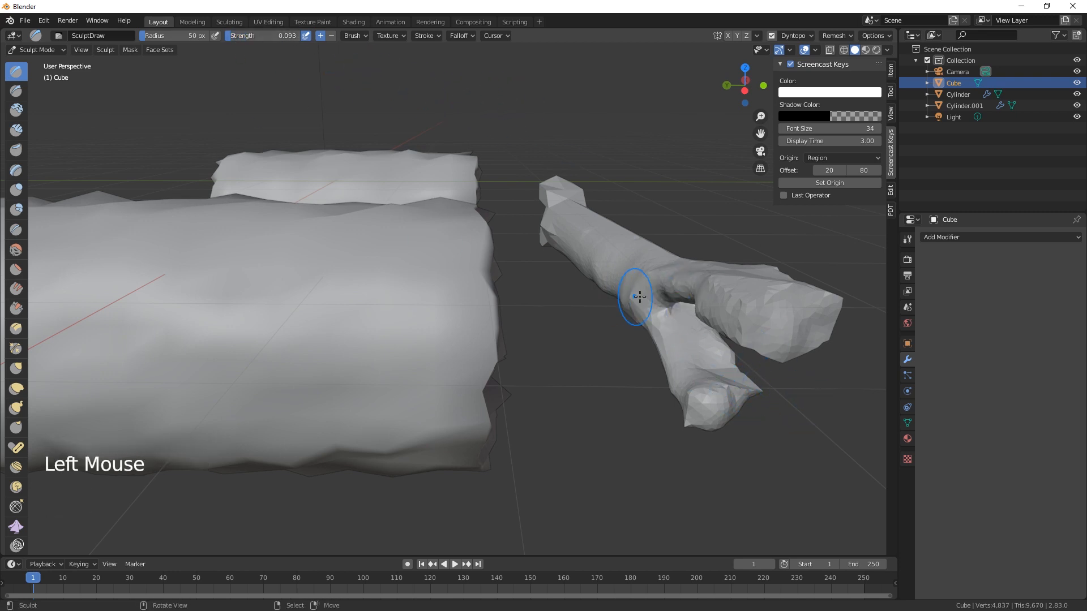
{"action": "mouse_move", "coordinate": [759, 331]}
{"action": "left_mouse_down", "text": "shift"}
{"action": "mouse_move", "coordinate": [707, 320]}
{"action": "mouse_move", "coordinate": [755, 339]}
{"action": "mouse_move", "coordinate": [764, 317]}
{"action": "mouse_move", "coordinate": [708, 288]}
{"action": "mouse_move", "coordinate": [691, 311]}
{"action": "left_mouse_up", "text": "shift"}
{"action": "middle_click_drag", "start_coordinate": [691, 312], "coordinate": [446, 333]}
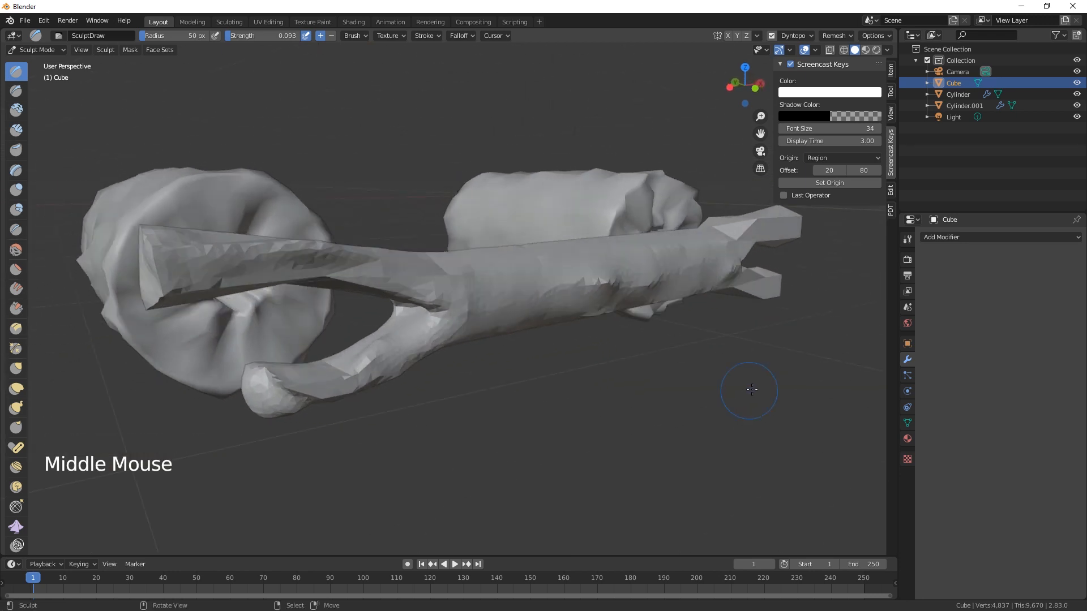
{"action": "mouse_move", "coordinate": [446, 333]}
{"action": "left_mouse_down", "text": "shift"}
{"action": "mouse_move", "coordinate": [390, 297]}
{"action": "mouse_move", "coordinate": [243, 280]}
{"action": "mouse_move", "coordinate": [441, 282]}
{"action": "mouse_move", "coordinate": [319, 260]}
{"action": "mouse_move", "coordinate": [292, 308]}
{"action": "left_mouse_up", "text": "shift"}
{"action": "left_click_drag", "start_coordinate": [265, 262], "coordinate": [175, 264], "text": "shift"}
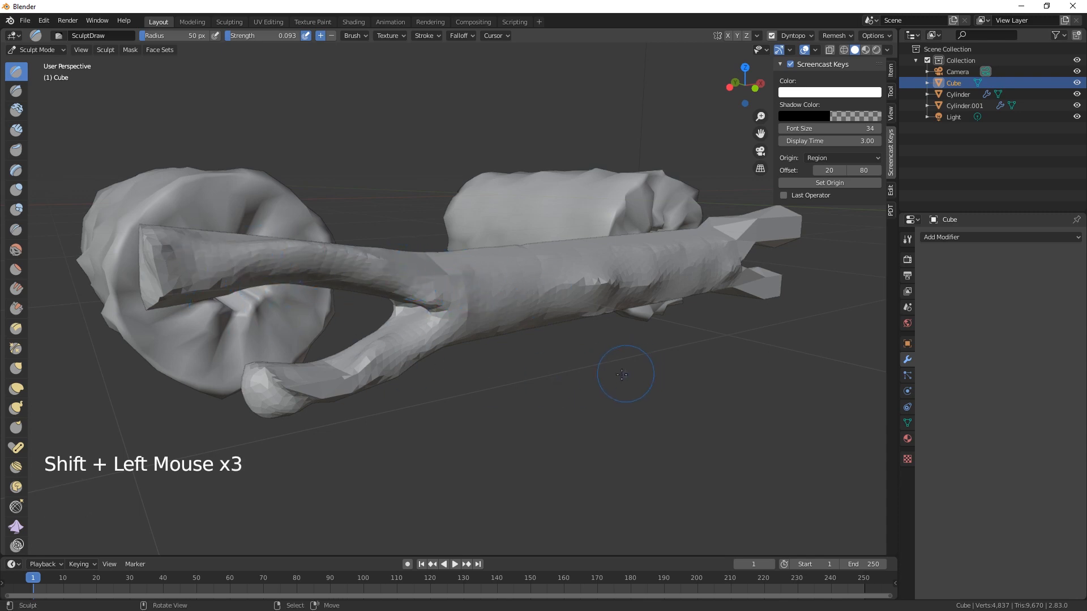
Smooth the outer surface along the full length of the bar's shaft
{"action": "middle_click_drag", "start_coordinate": [621, 374], "coordinate": [575, 393]}
{"action": "mouse_move", "coordinate": [295, 332]}
{"action": "left_mouse_down", "text": "shift"}
{"action": "mouse_move", "coordinate": [266, 327]}
{"action": "mouse_move", "coordinate": [730, 311]}
{"action": "left_mouse_up", "text": "shift"}
{"action": "left_click_drag", "start_coordinate": [601, 326], "coordinate": [385, 361], "text": "shift"}
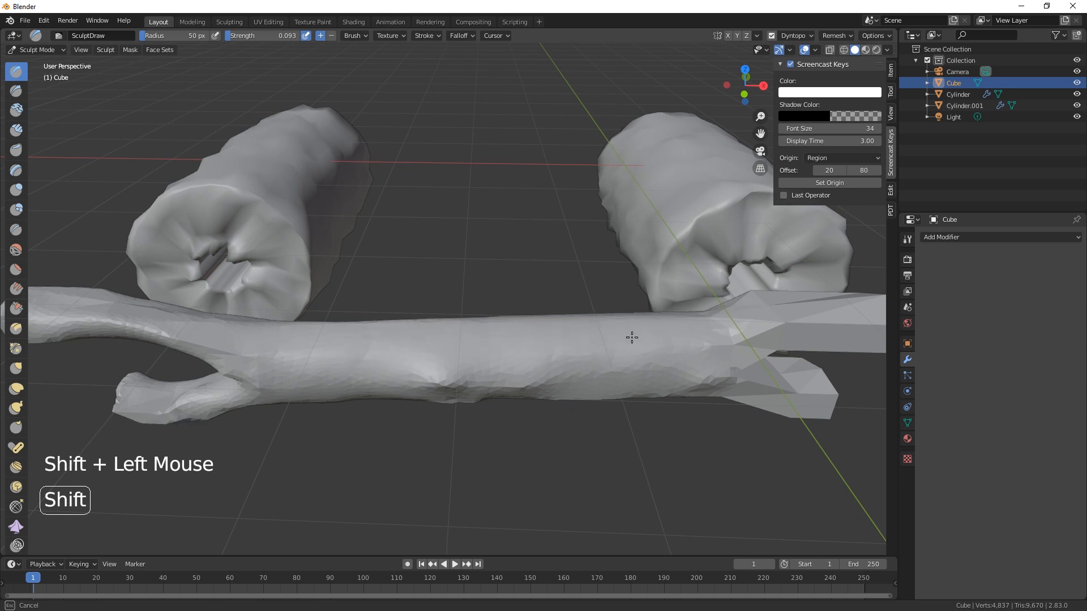
{"action": "left_click_drag", "start_coordinate": [631, 337], "coordinate": [594, 376], "text": "shift"}
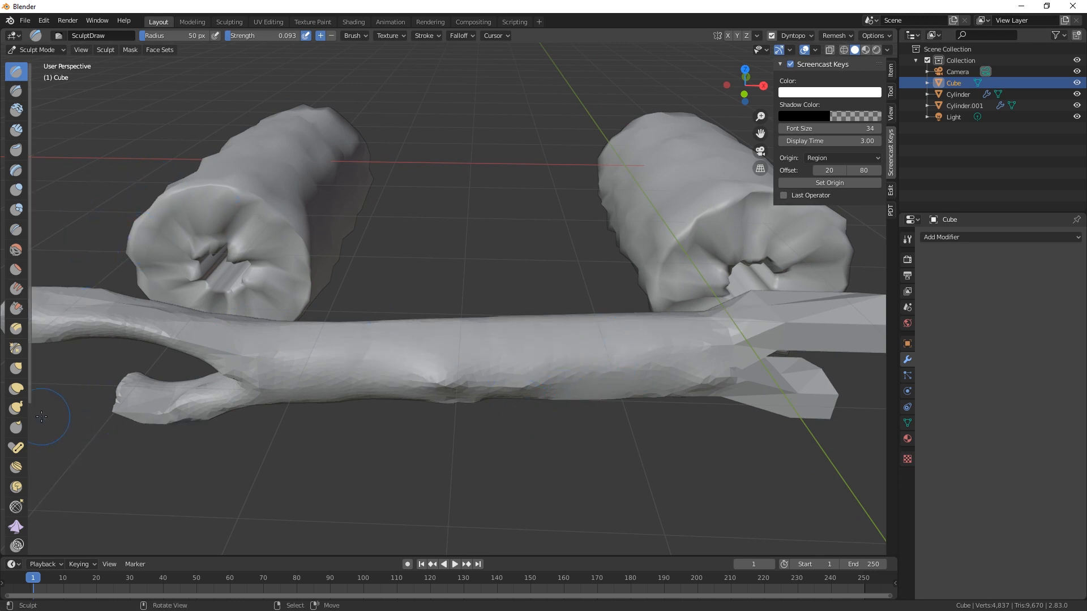
Pull a small branch-like stub out of the shaft's lower middle with the Snake Hook brush
{"action": "left_click", "coordinate": [13, 413]}
{"action": "left_click_drag", "start_coordinate": [457, 384], "coordinate": [472, 391]}
{"action": "left_click_drag", "start_coordinate": [476, 390], "coordinate": [485, 383]}
{"action": "middle_click_drag", "start_coordinate": [485, 383], "coordinate": [519, 395]}
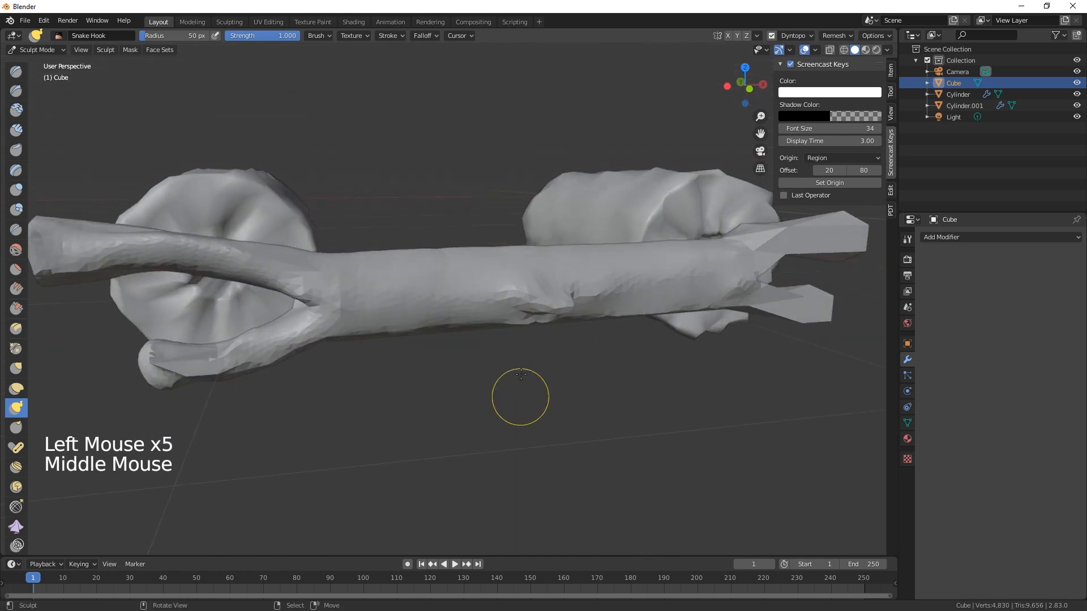
{"action": "left_click_drag", "start_coordinate": [535, 314], "coordinate": [574, 310]}
{"action": "middle_click_drag", "start_coordinate": [622, 404], "coordinate": [618, 422]}
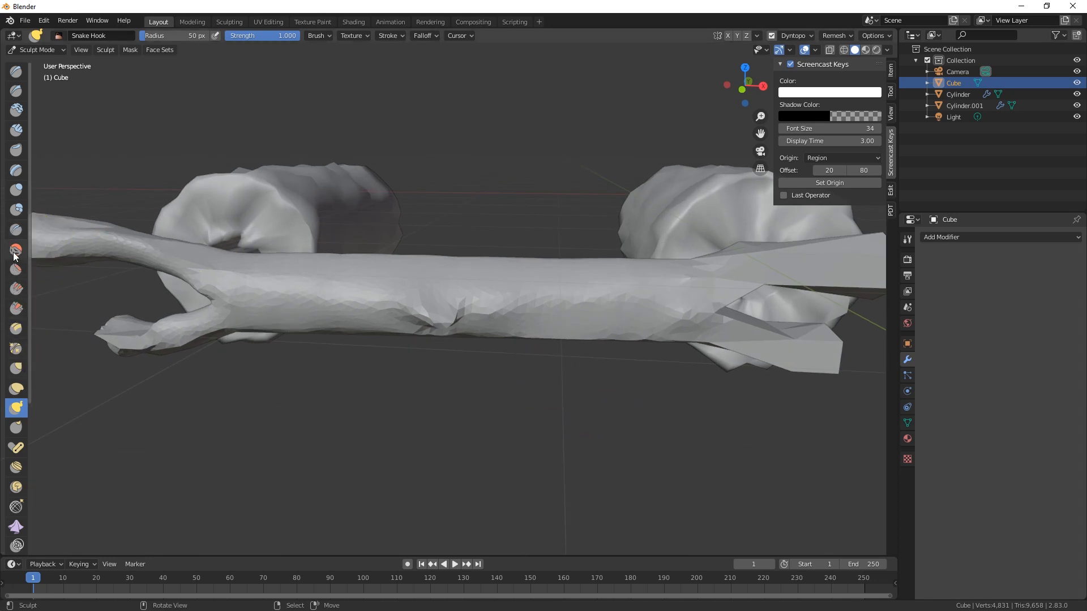
Carve the first shallow grooves along the shaft beside the stub with the Crease brush at a 16 px radius
{"action": "left_click", "coordinate": [16, 231]}
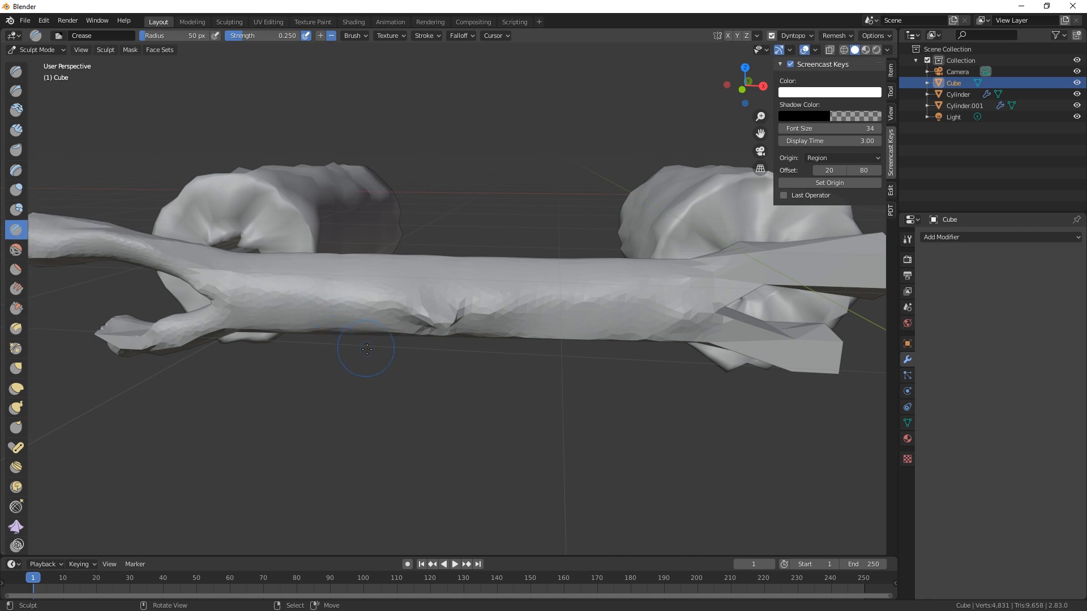
{"action": "mouse_move", "coordinate": [367, 377]}
{"action": "middle_mouse_down"}
{"action": "mouse_move", "coordinate": [367, 365]}
{"action": "mouse_move", "coordinate": [381, 369]}
{"action": "middle_mouse_up"}
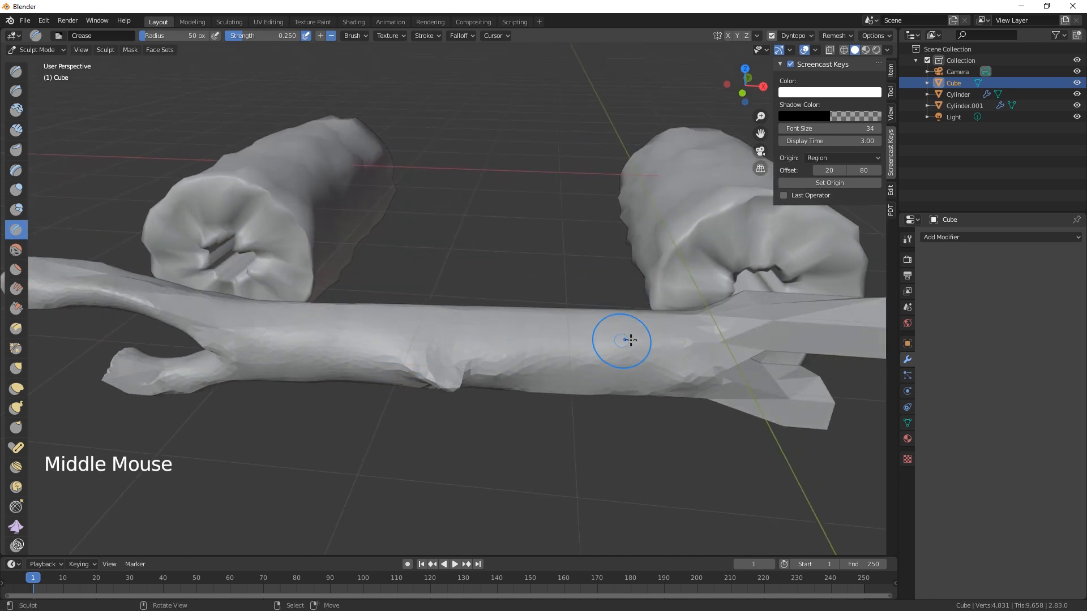
{"action": "key", "text": "f"}
{"action": "left_click", "coordinate": [591, 354]}
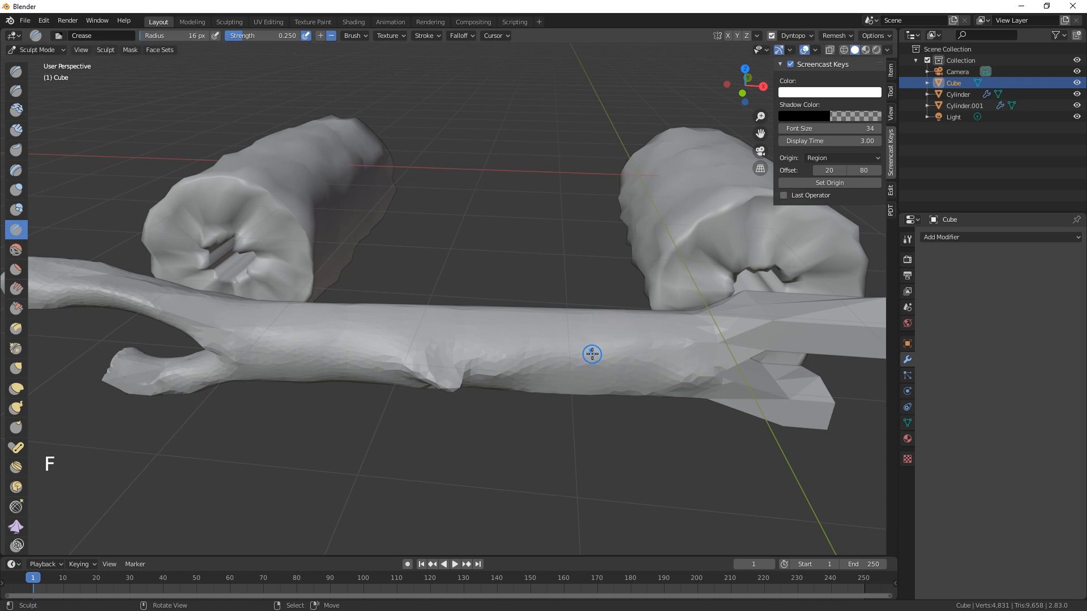
{"action": "middle_click_drag", "start_coordinate": [600, 370], "coordinate": [603, 386]}
{"action": "left_click_drag", "start_coordinate": [604, 385], "coordinate": [665, 363]}
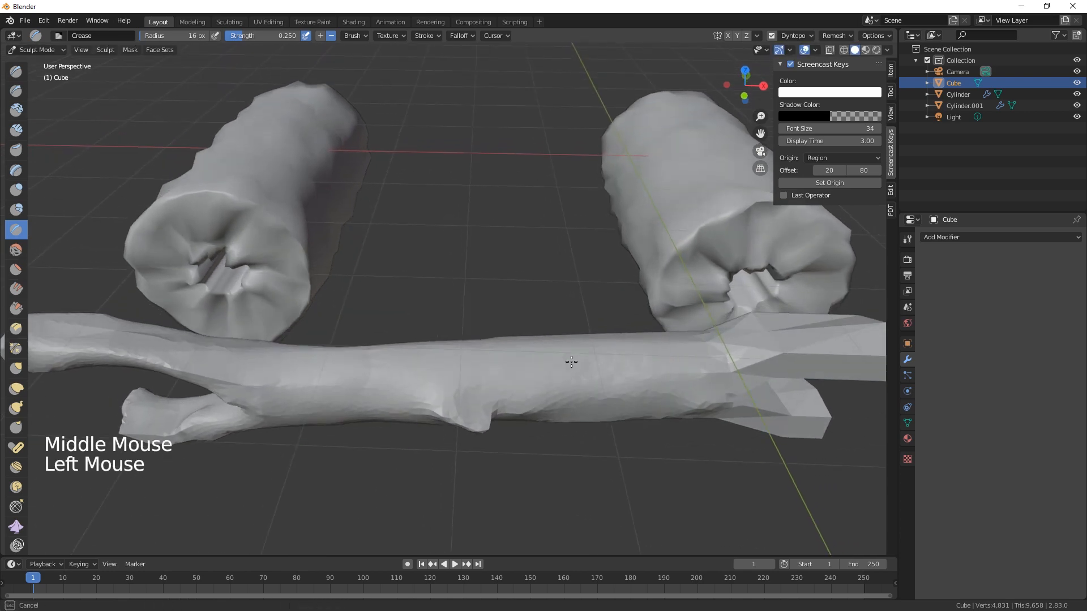
{"action": "left_click_drag", "start_coordinate": [512, 369], "coordinate": [569, 367]}
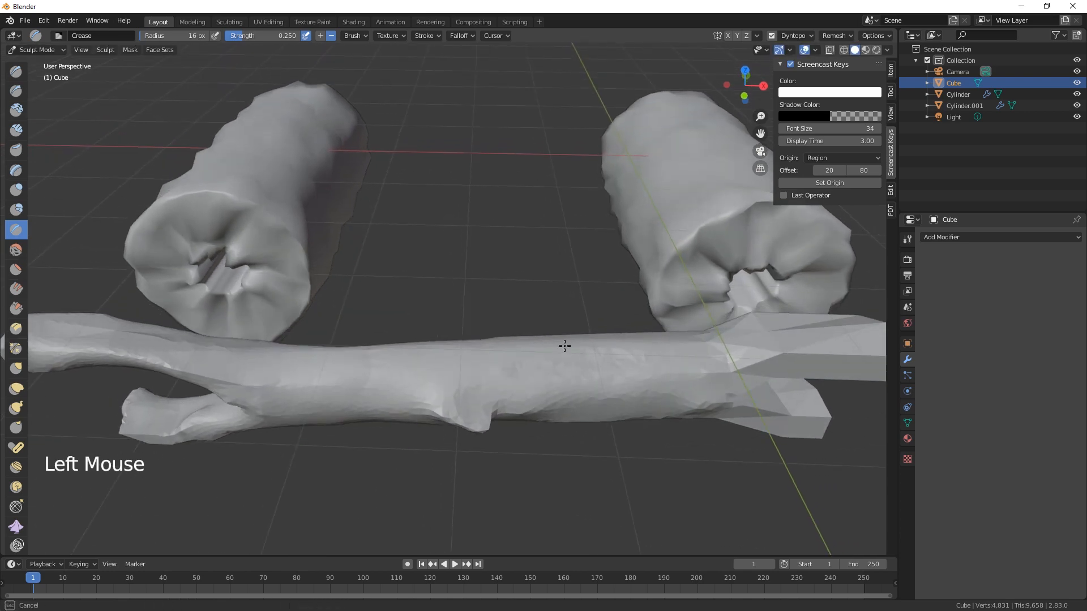
Adjust the Dyntopo detail size, set the Crease strength to 0.435, and carve an eye-shaped bark knot with trailing grooves beside the stub
{"action": "left_click", "coordinate": [811, 35]}
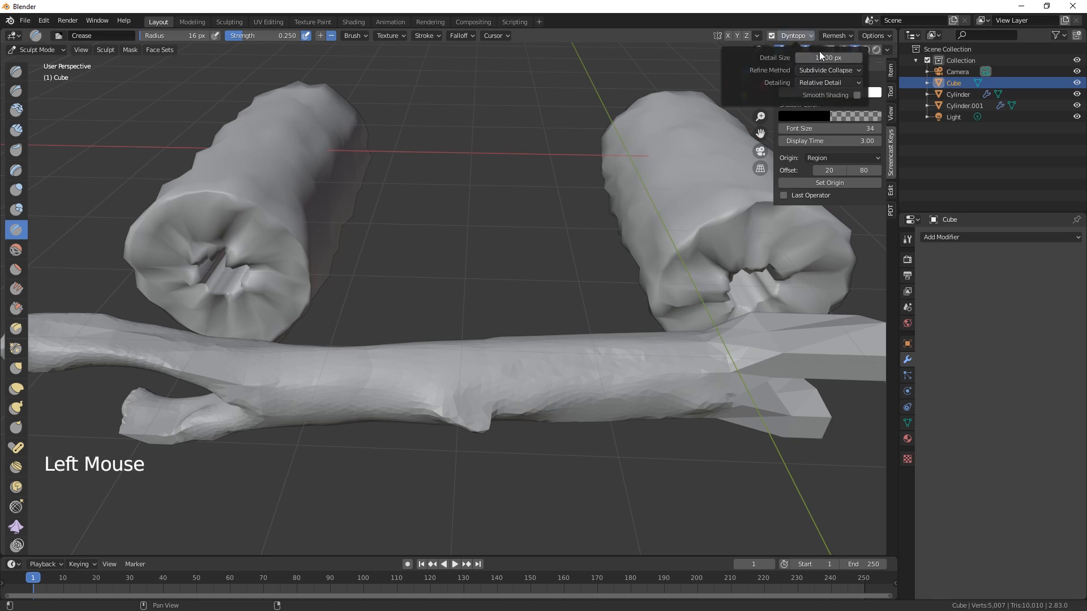
{"action": "left_click", "coordinate": [823, 58]}
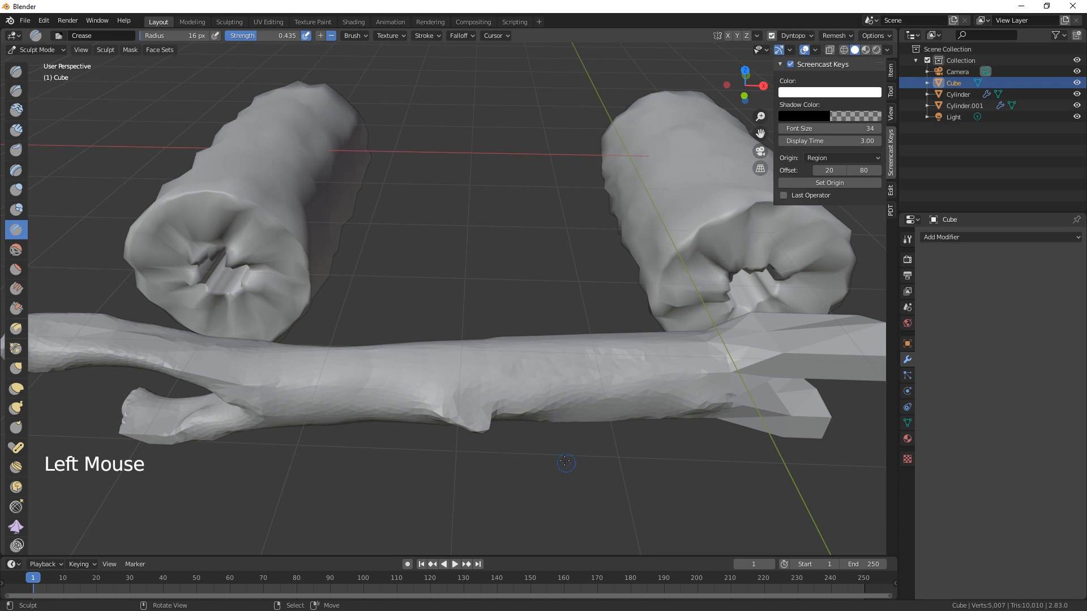
{"action": "scroll", "coordinate": [564, 463], "scroll_direction": "up", "scroll_amount": 2}
{"action": "middle_click_drag", "start_coordinate": [572, 457], "coordinate": [476, 383], "text": "shift"}
{"action": "mouse_move", "coordinate": [503, 295]}
{"action": "left_mouse_down"}
{"action": "mouse_move", "coordinate": [550, 300]}
{"action": "mouse_move", "coordinate": [520, 296]}
{"action": "left_mouse_up"}
{"action": "mouse_move", "coordinate": [400, 305]}
{"action": "left_mouse_down"}
{"action": "mouse_move", "coordinate": [521, 294]}
{"action": "mouse_move", "coordinate": [439, 327]}
{"action": "left_mouse_up"}
{"action": "left_click_drag", "start_coordinate": [501, 304], "coordinate": [405, 307]}
{"action": "mouse_move", "coordinate": [461, 336]}
{"action": "left_mouse_down"}
{"action": "mouse_move", "coordinate": [527, 328]}
{"action": "mouse_move", "coordinate": [557, 303]}
{"action": "left_mouse_up"}
{"action": "mouse_move", "coordinate": [404, 320]}
{"action": "left_mouse_down"}
{"action": "mouse_move", "coordinate": [394, 305]}
{"action": "mouse_move", "coordinate": [321, 302]}
{"action": "left_mouse_up"}
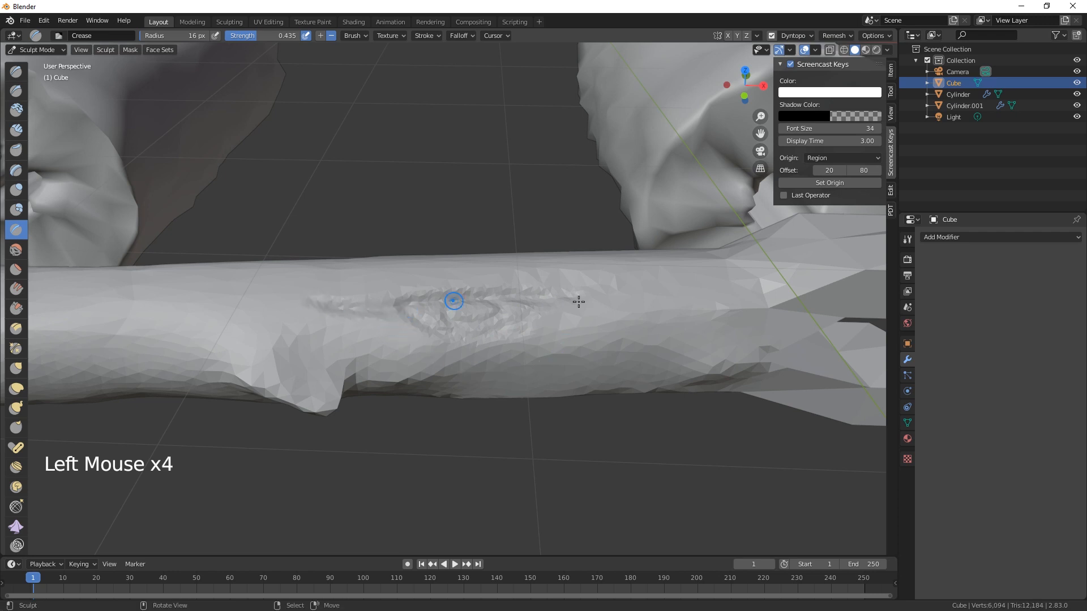
{"action": "left_click_drag", "start_coordinate": [553, 300], "coordinate": [627, 296]}
Carve lengthwise bark grooves into the shaft between the stub and the already sculpted fork
{"action": "middle_click_drag", "start_coordinate": [475, 385], "coordinate": [775, 352], "text": "shift"}
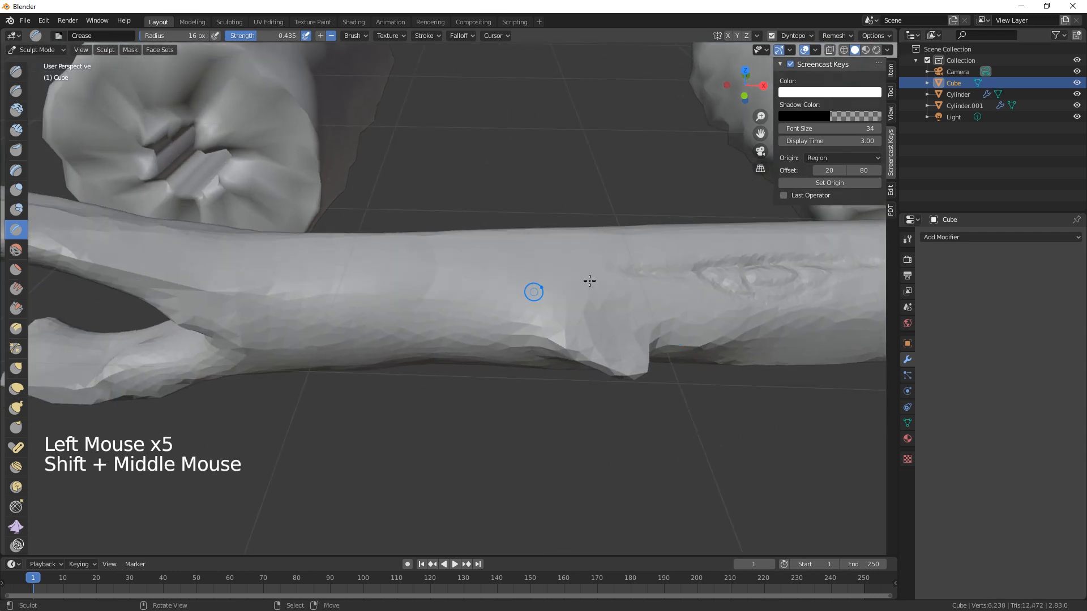
{"action": "mouse_move", "coordinate": [518, 277]}
{"action": "left_mouse_down"}
{"action": "mouse_move", "coordinate": [589, 276]}
{"action": "mouse_move", "coordinate": [399, 270]}
{"action": "left_mouse_up"}
{"action": "mouse_move", "coordinate": [327, 282]}
{"action": "left_mouse_down"}
{"action": "mouse_move", "coordinate": [390, 289]}
{"action": "mouse_move", "coordinate": [242, 294]}
{"action": "mouse_move", "coordinate": [278, 300]}
{"action": "left_mouse_up"}
{"action": "middle_click_drag", "start_coordinate": [335, 418], "coordinate": [422, 318], "text": "shift"}
{"action": "left_click_drag", "start_coordinate": [476, 229], "coordinate": [328, 235]}
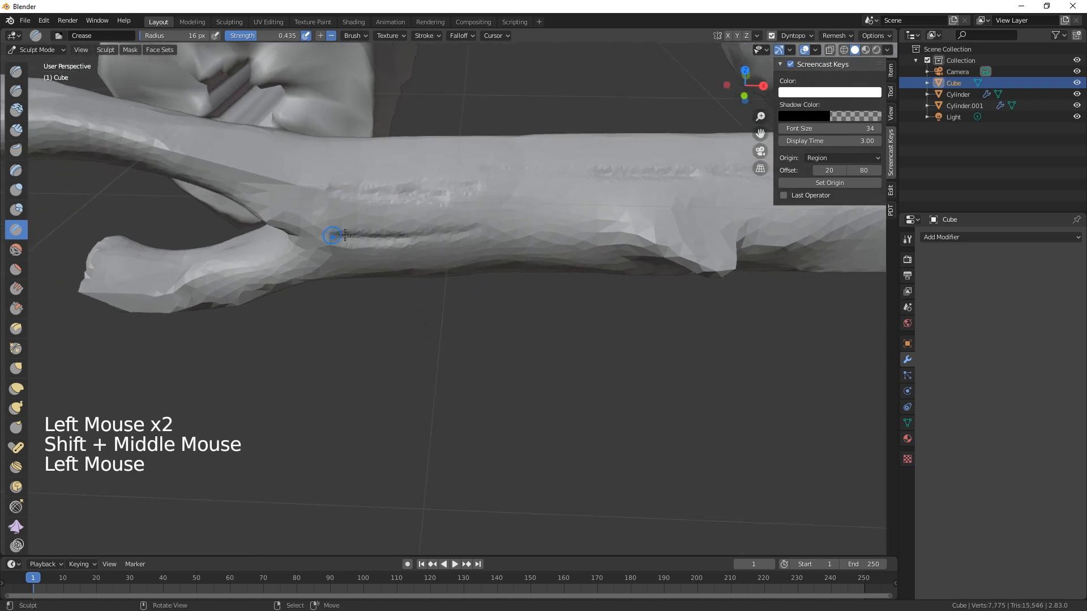
{"action": "left_click_drag", "start_coordinate": [512, 222], "coordinate": [396, 217]}
Add a crease low on the shaft near the sculpted fork and smooth the surface around it and the upper prong's base
{"action": "middle_click_drag", "start_coordinate": [482, 369], "coordinate": [352, 69]}
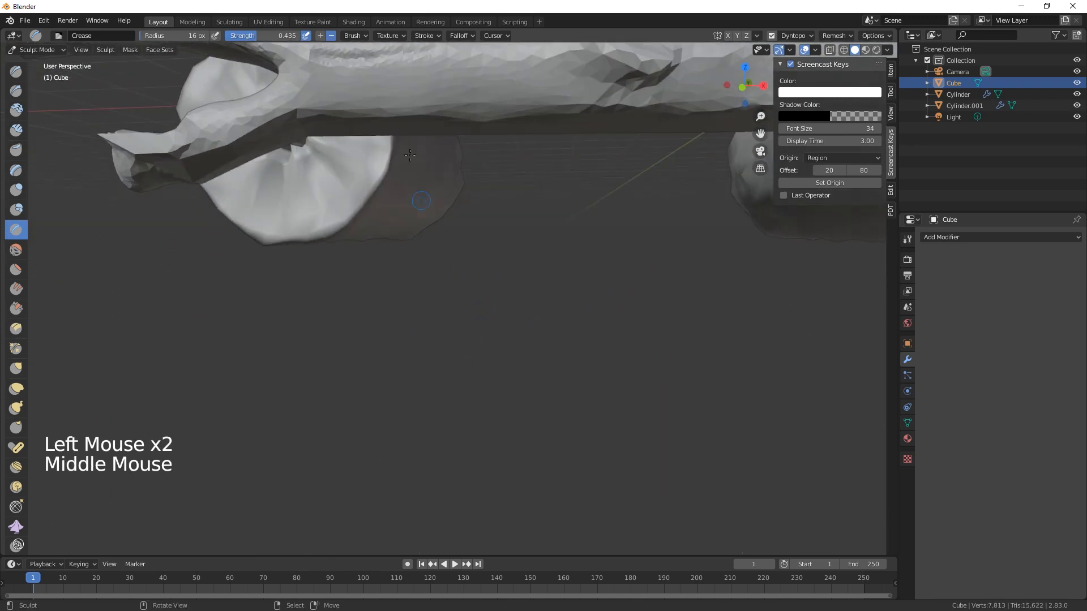
{"action": "left_click_drag", "start_coordinate": [352, 69], "coordinate": [352, 69], "text": "shift"}
{"action": "left_click_drag", "start_coordinate": [478, 85], "coordinate": [359, 86]}
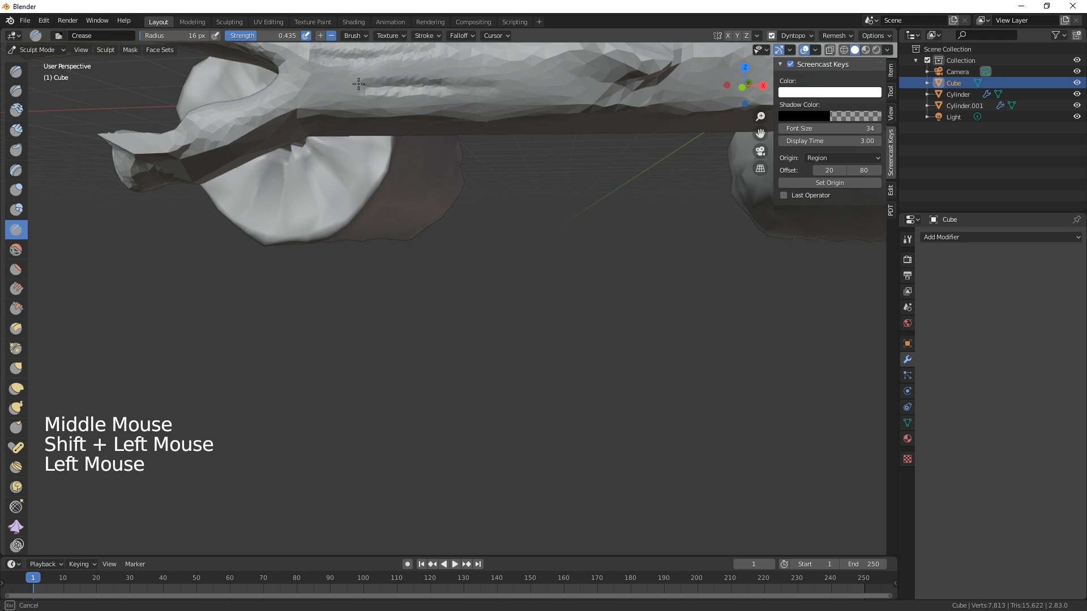
{"action": "middle_click_drag", "start_coordinate": [531, 89], "coordinate": [517, 221], "text": "shift"}
{"action": "left_click_drag", "start_coordinate": [400, 161], "coordinate": [498, 150], "text": "shift"}
{"action": "middle_click_drag", "start_coordinate": [497, 151], "coordinate": [515, 211]}
{"action": "left_click_drag", "start_coordinate": [461, 189], "coordinate": [225, 165], "text": "shift"}
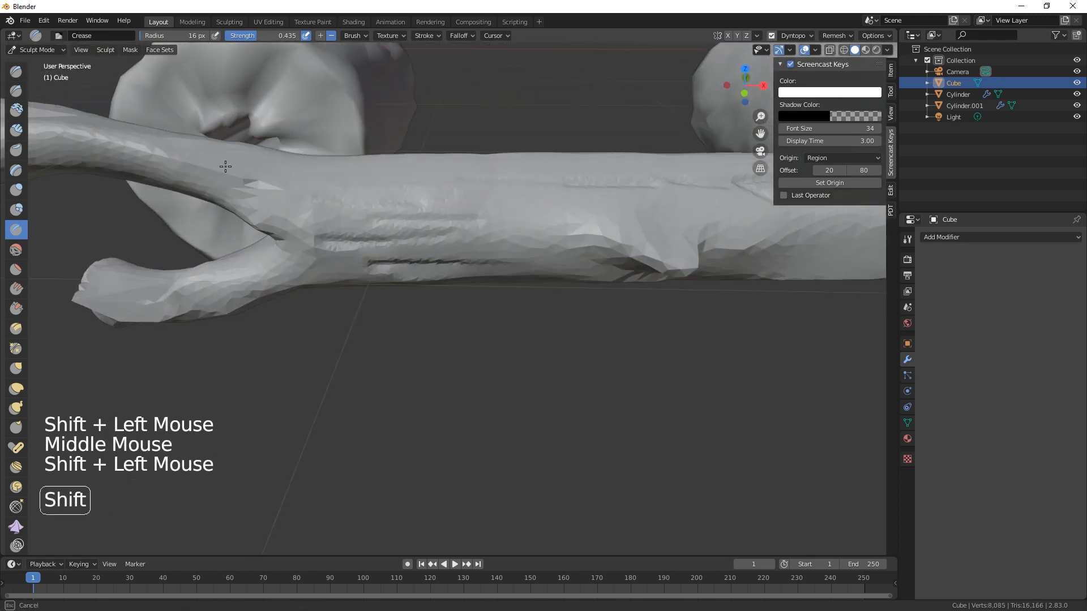
{"action": "left_click_drag", "start_coordinate": [293, 175], "coordinate": [187, 162], "text": "shift"}
Crease bark lines across the junction where the sculpted fork's upper prong meets the shaft
{"action": "mouse_move", "coordinate": [187, 162]}
{"action": "middle_mouse_down"}
{"action": "mouse_move", "coordinate": [371, 284]}
{"action": "mouse_move", "coordinate": [349, 270]}
{"action": "middle_mouse_up"}
{"action": "left_click", "coordinate": [349, 270]}
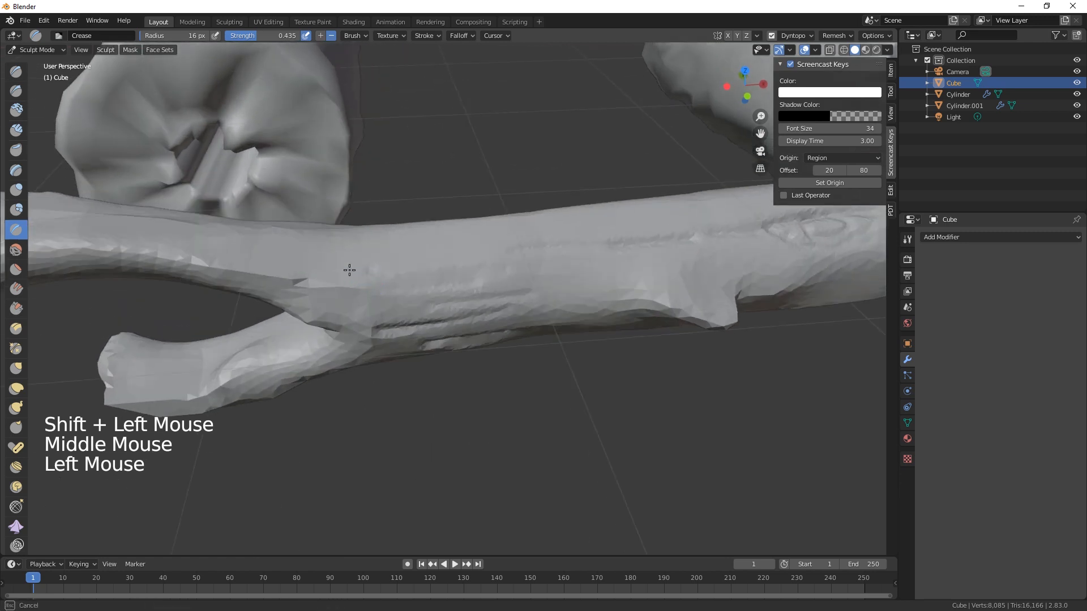
{"action": "left_click_drag", "start_coordinate": [284, 259], "coordinate": [308, 266]}
{"action": "left_click_drag", "start_coordinate": [417, 256], "coordinate": [419, 257]}
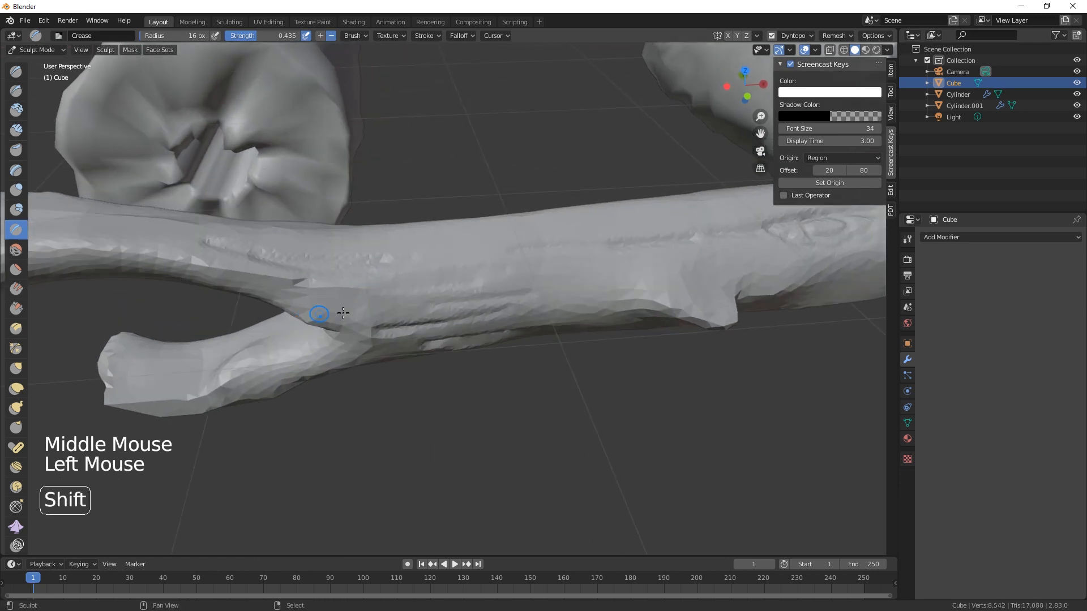
Set the Crease strength to 0.346 and carve grooves along the sculpted fork's upper prong
{"action": "middle_click_drag", "start_coordinate": [340, 315], "coordinate": [463, 322], "text": "shift"}
{"action": "left_click_drag", "start_coordinate": [266, 35], "coordinate": [259, 36]}
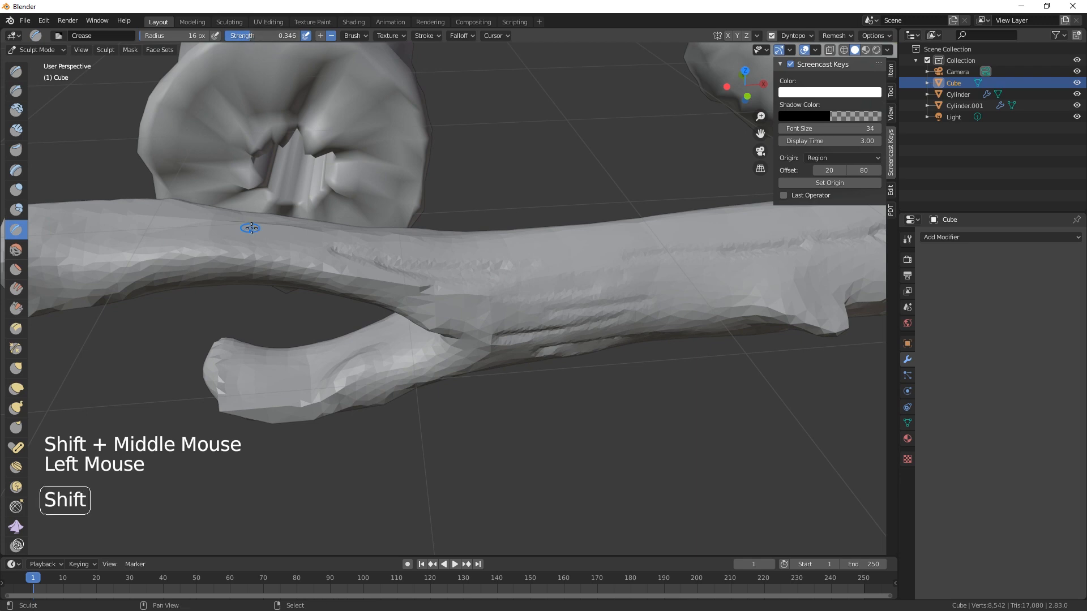
{"action": "middle_click_drag", "start_coordinate": [249, 228], "coordinate": [337, 194], "text": "shift"}
{"action": "mouse_move", "coordinate": [314, 208]}
{"action": "left_mouse_down"}
{"action": "mouse_move", "coordinate": [228, 204]}
{"action": "mouse_move", "coordinate": [322, 209]}
{"action": "left_mouse_up"}
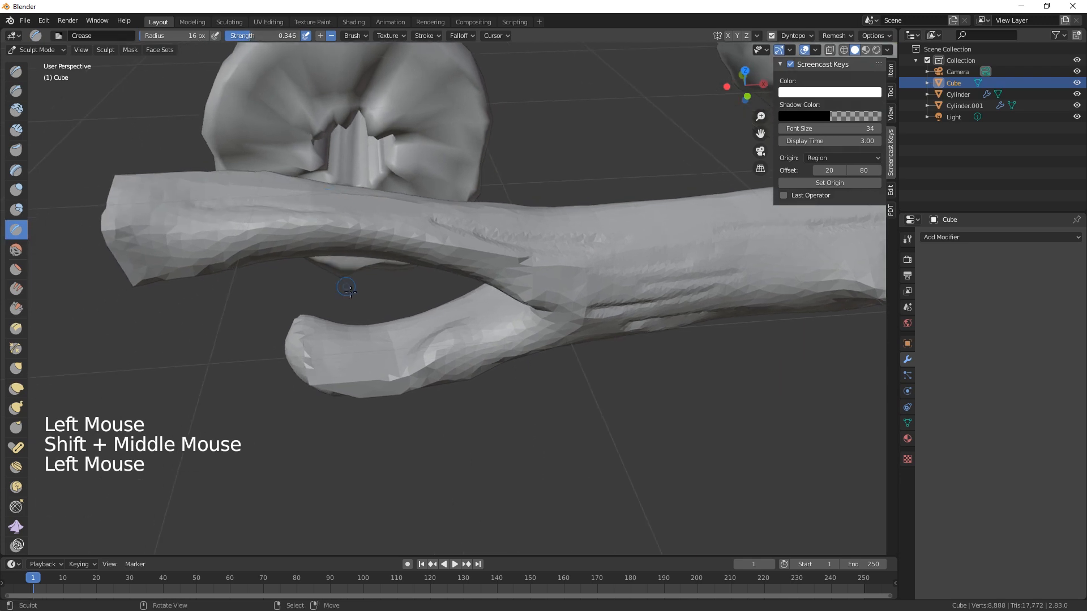
Carve ring-like creases into the end faces of the sculpted fork's upper and lower prongs
{"action": "middle_click_drag", "start_coordinate": [322, 209], "coordinate": [465, 270]}
{"action": "middle_click_drag", "start_coordinate": [579, 223], "coordinate": [579, 223]}
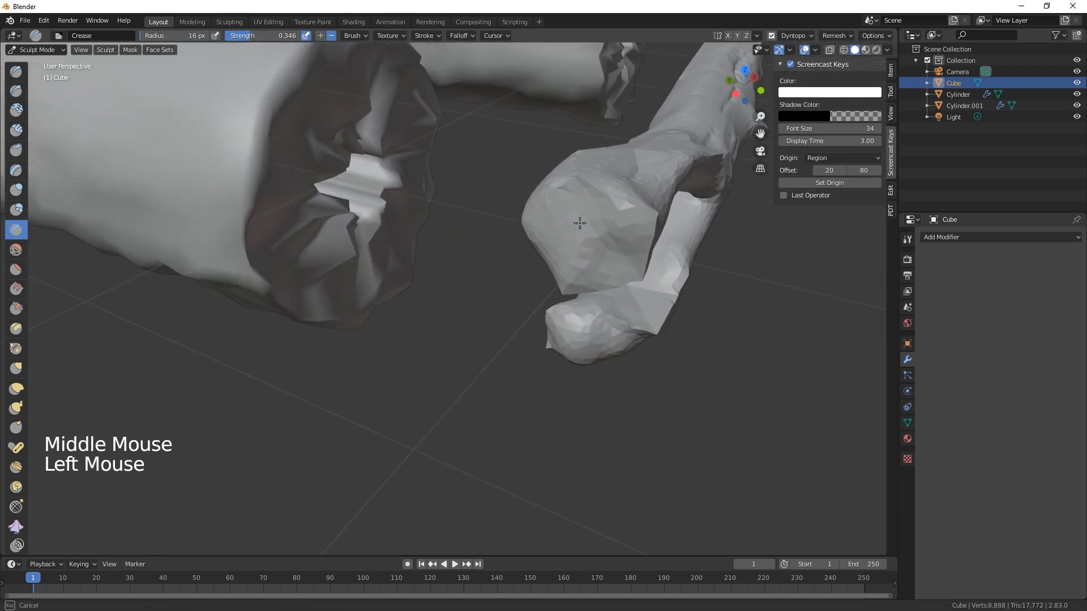
{"action": "mouse_move", "coordinate": [590, 226]}
{"action": "left_mouse_down"}
{"action": "mouse_move", "coordinate": [569, 247]}
{"action": "mouse_move", "coordinate": [569, 196]}
{"action": "mouse_move", "coordinate": [580, 197]}
{"action": "left_mouse_up"}
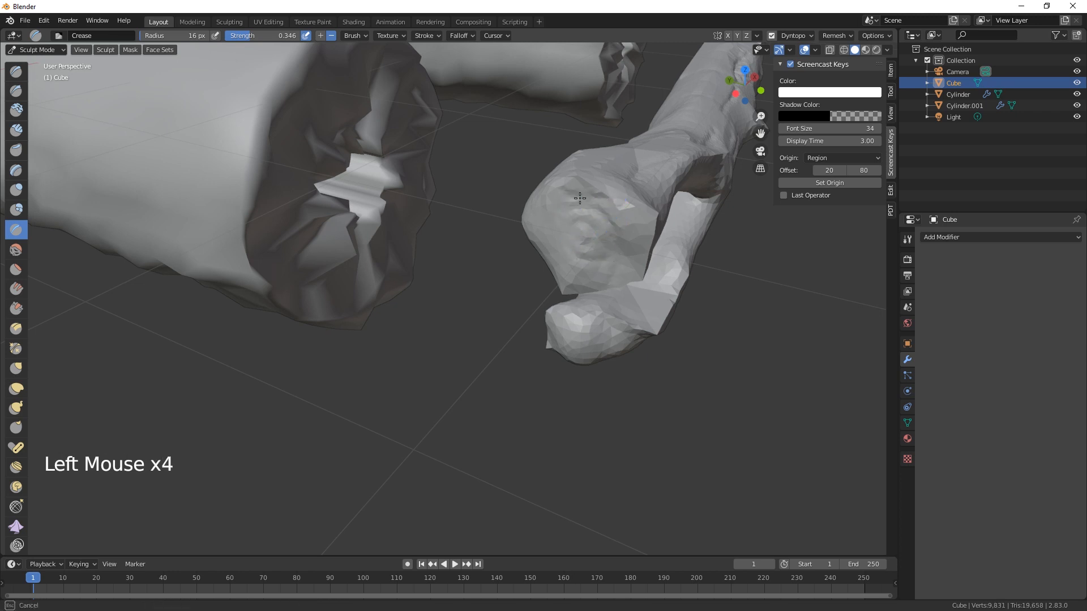
{"action": "middle_click_drag", "start_coordinate": [668, 395], "coordinate": [653, 328]}
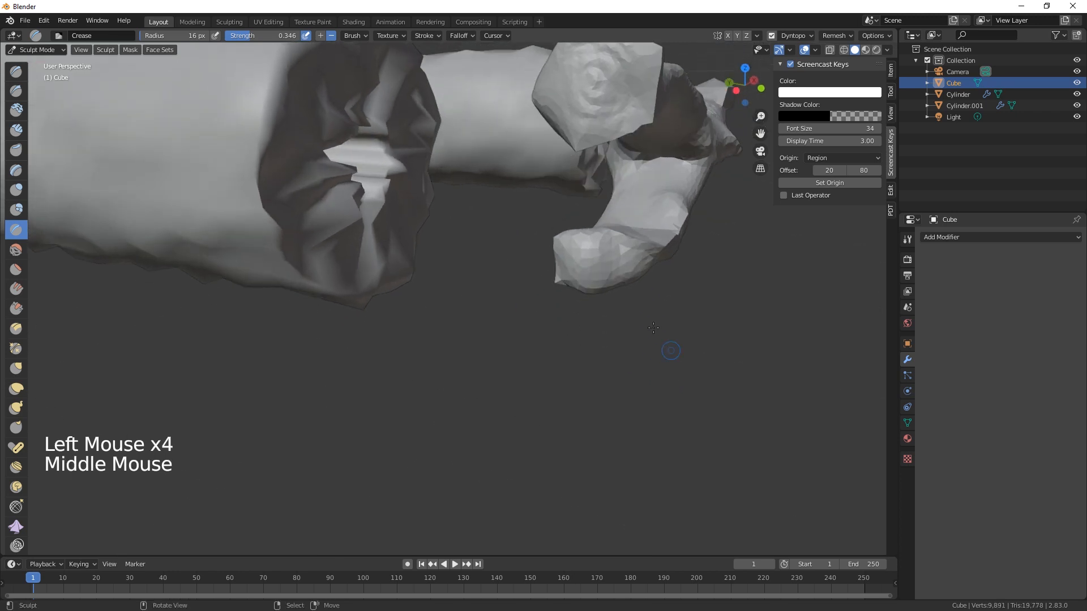
{"action": "mouse_move", "coordinate": [585, 252]}
{"action": "left_mouse_down"}
{"action": "mouse_move", "coordinate": [579, 263]}
{"action": "mouse_move", "coordinate": [582, 240]}
{"action": "left_mouse_up"}
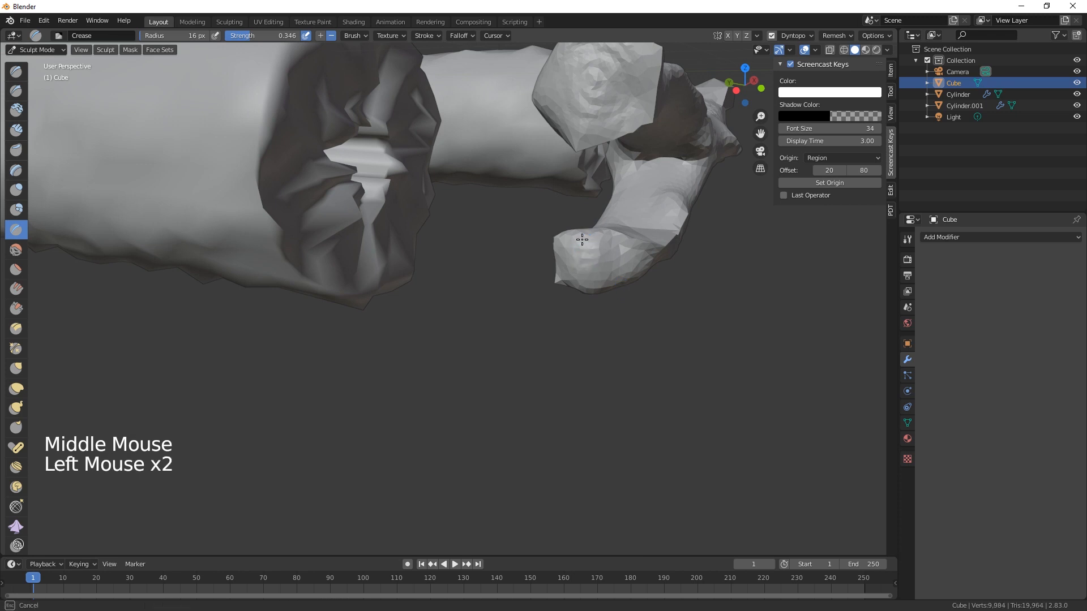
{"action": "mouse_move", "coordinate": [591, 277]}
{"action": "left_mouse_down"}
{"action": "mouse_move", "coordinate": [581, 235]}
{"action": "mouse_move", "coordinate": [590, 244]}
{"action": "mouse_move", "coordinate": [571, 273]}
{"action": "left_mouse_up"}
Crease bark lines along both prongs of the sculpted fork and into their junction with the shaft
{"action": "middle_click_drag", "start_coordinate": [571, 273], "coordinate": [488, 260]}
{"action": "mouse_move", "coordinate": [488, 260]}
{"action": "left_mouse_down"}
{"action": "mouse_move", "coordinate": [475, 260]}
{"action": "mouse_move", "coordinate": [523, 276]}
{"action": "mouse_move", "coordinate": [458, 292]}
{"action": "left_mouse_up"}
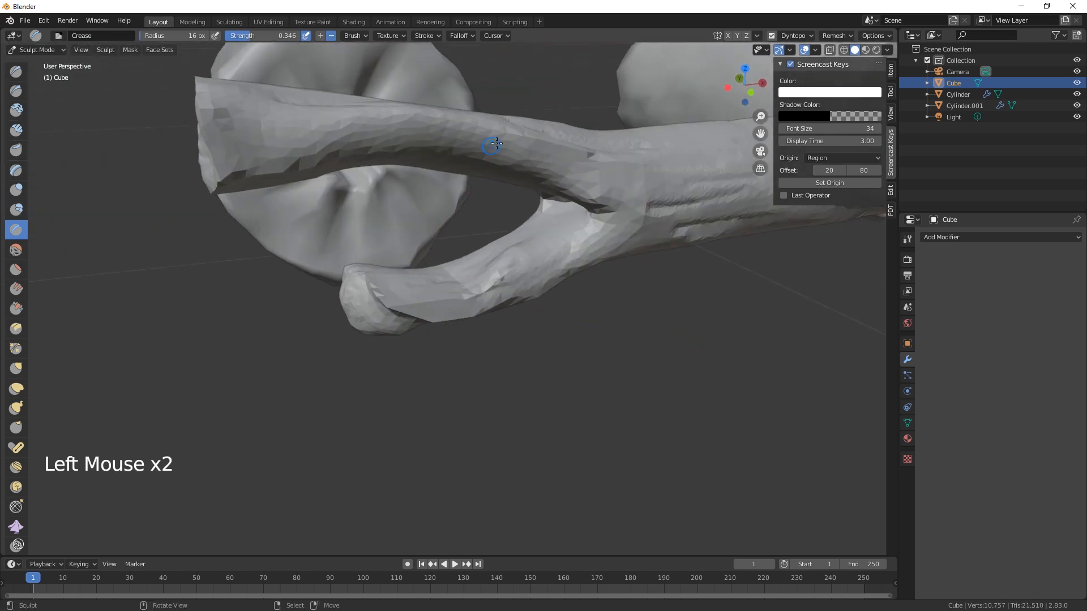
{"action": "mouse_move", "coordinate": [488, 145]}
{"action": "left_mouse_down"}
{"action": "mouse_move", "coordinate": [386, 131]}
{"action": "mouse_move", "coordinate": [325, 147]}
{"action": "left_mouse_up"}
{"action": "middle_click_drag", "start_coordinate": [576, 246], "coordinate": [342, 270], "text": "shift"}
{"action": "left_click_drag", "start_coordinate": [287, 184], "coordinate": [408, 201]}
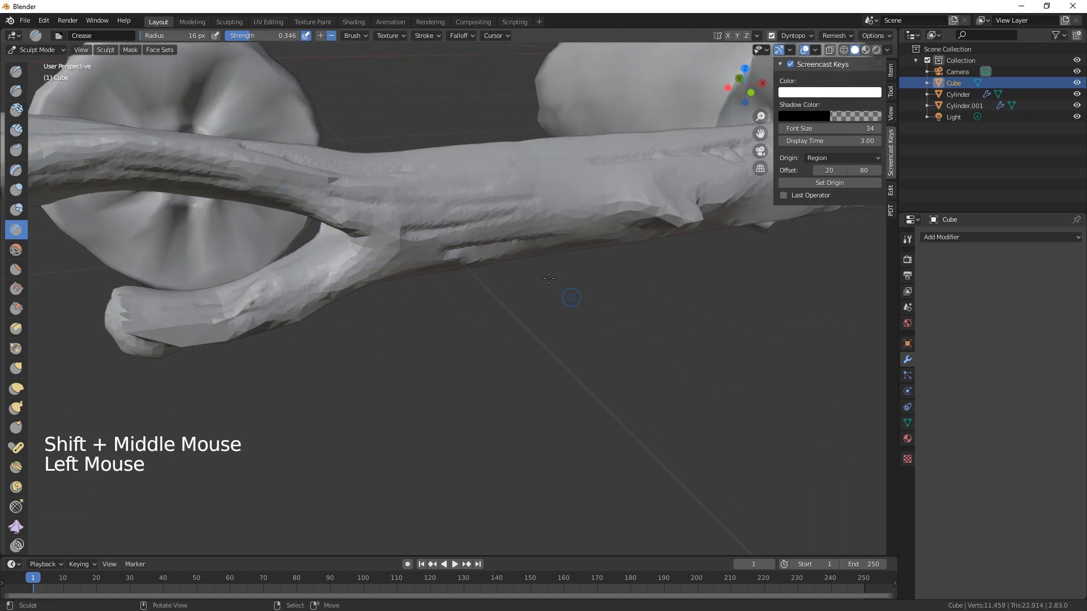
{"action": "left_click_drag", "start_coordinate": [447, 261], "coordinate": [360, 271]}
Carve bark creases around the stub and along the neighbouring part of the shaft
{"action": "middle_click_drag", "start_coordinate": [589, 318], "coordinate": [252, 261], "text": "shift"}
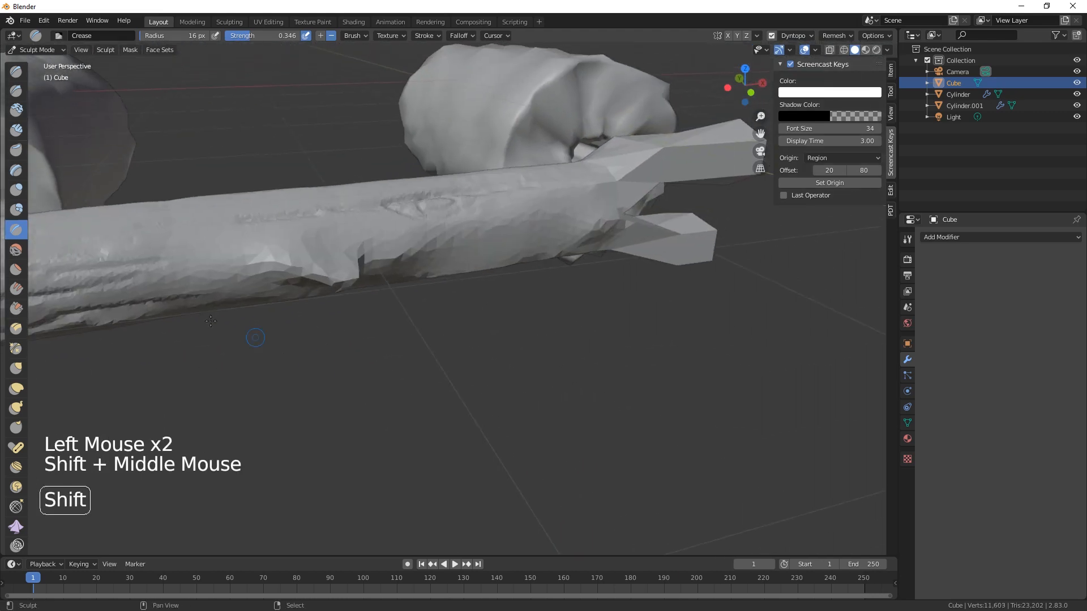
{"action": "left_click_drag", "start_coordinate": [307, 233], "coordinate": [291, 292]}
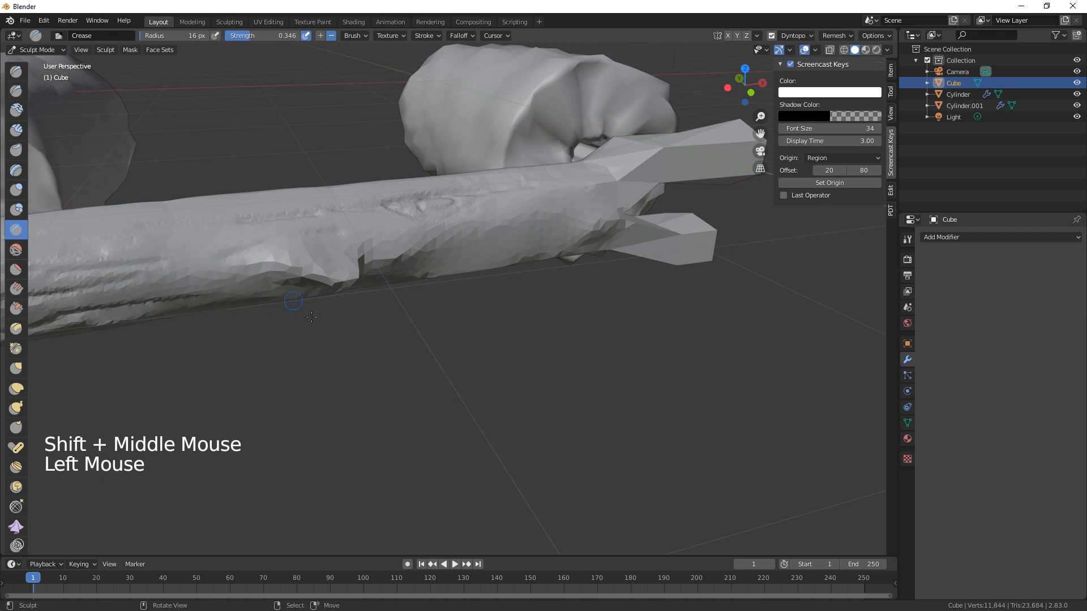
{"action": "middle_click_drag", "start_coordinate": [291, 300], "coordinate": [280, 288]}
{"action": "mouse_move", "coordinate": [212, 192]}
{"action": "left_mouse_down"}
{"action": "mouse_move", "coordinate": [273, 215]}
{"action": "mouse_move", "coordinate": [217, 185]}
{"action": "mouse_move", "coordinate": [255, 172]}
{"action": "mouse_move", "coordinate": [190, 185]}
{"action": "mouse_move", "coordinate": [299, 169]}
{"action": "left_mouse_up"}
Carve long bark grooves along the shaft's lower side from the stub toward the blocky fork
{"action": "middle_click_drag", "start_coordinate": [382, 247], "coordinate": [334, 182]}
{"action": "mouse_move", "coordinate": [335, 182]}
{"action": "left_mouse_down"}
{"action": "mouse_move", "coordinate": [351, 202]}
{"action": "mouse_move", "coordinate": [288, 219]}
{"action": "mouse_move", "coordinate": [363, 202]}
{"action": "left_mouse_up"}
{"action": "left_click_drag", "start_coordinate": [533, 214], "coordinate": [408, 215]}
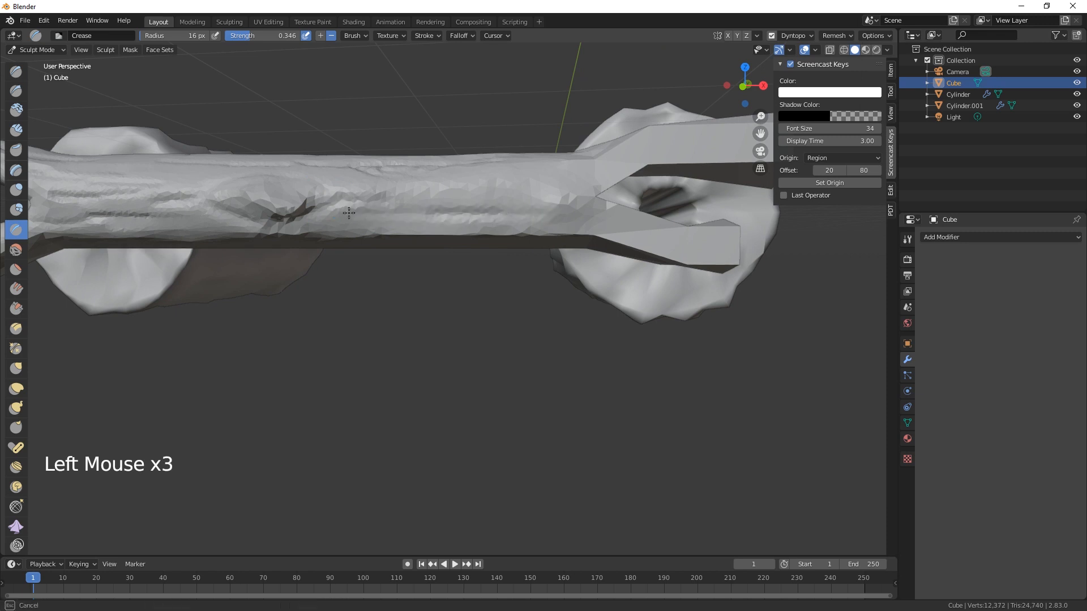
{"action": "left_click_drag", "start_coordinate": [524, 196], "coordinate": [433, 195]}
{"action": "middle_click_drag", "start_coordinate": [452, 216], "coordinate": [538, 223]}
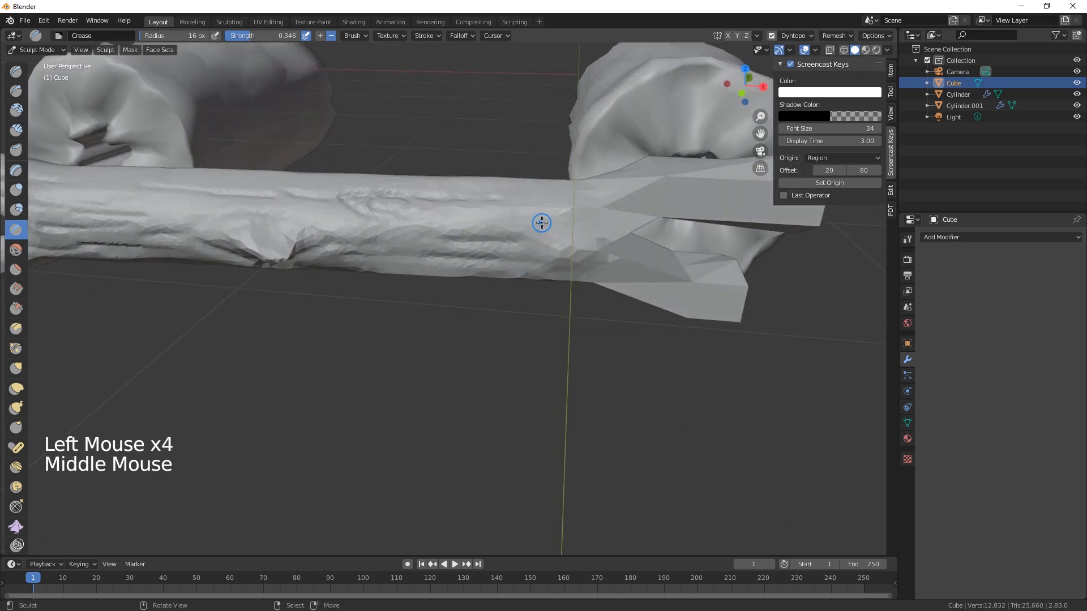
{"action": "left_click_drag", "start_coordinate": [541, 223], "coordinate": [577, 221]}
Round the outer sides of both prongs of the blocky fork with the Clay brush at strength 0.500
{"action": "middle_click_drag", "start_coordinate": [577, 221], "coordinate": [619, 267], "text": "shift"}
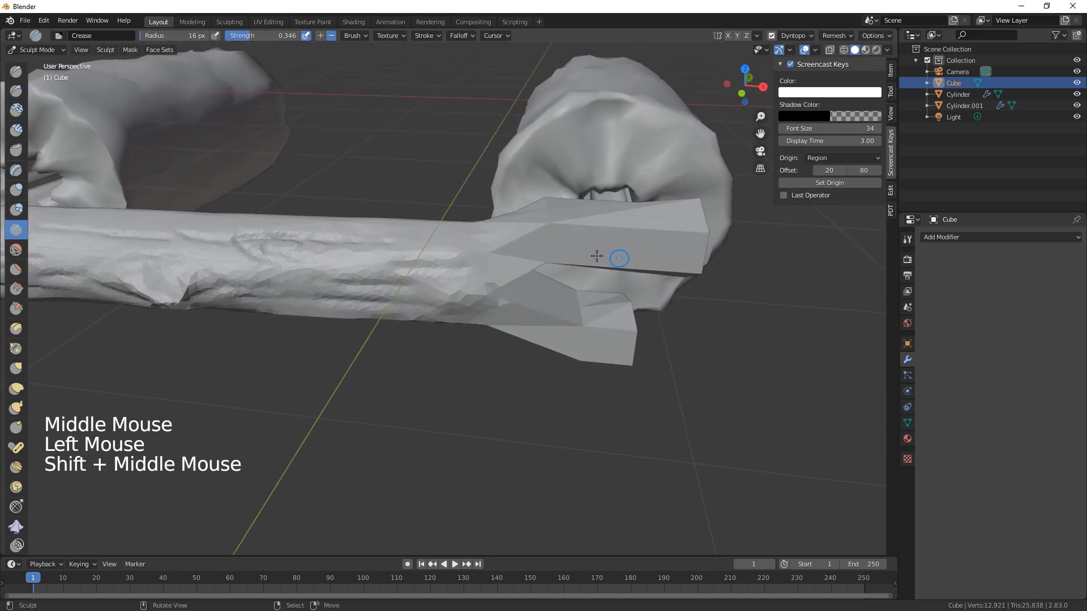
{"action": "left_click", "coordinate": [16, 110]}
{"action": "mouse_move", "coordinate": [673, 231]}
{"action": "left_mouse_down"}
{"action": "mouse_move", "coordinate": [583, 224]}
{"action": "mouse_move", "coordinate": [512, 239]}
{"action": "mouse_move", "coordinate": [680, 230]}
{"action": "left_mouse_up"}
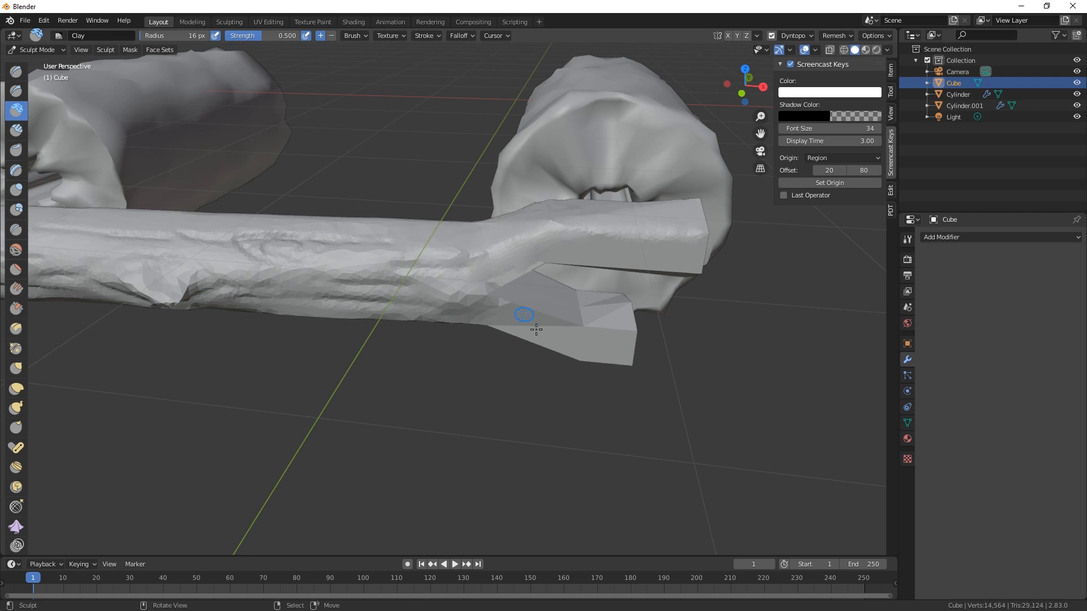
{"action": "middle_click_drag", "start_coordinate": [471, 235], "coordinate": [509, 299]}
{"action": "mouse_move", "coordinate": [512, 296]}
{"action": "left_mouse_down"}
{"action": "mouse_move", "coordinate": [436, 254]}
{"action": "mouse_move", "coordinate": [533, 290]}
{"action": "mouse_move", "coordinate": [550, 327]}
{"action": "left_mouse_up"}
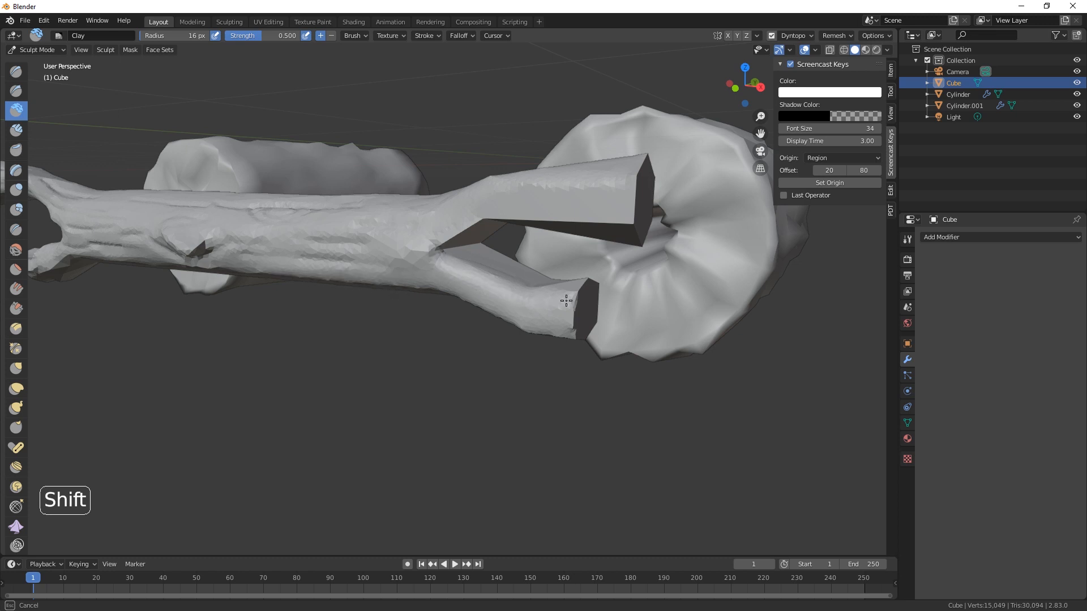
Smooth the inner and cylinder-facing sides of the blocky fork's upper prong and add clay along it
{"action": "middle_click_drag", "start_coordinate": [571, 284], "coordinate": [519, 369]}
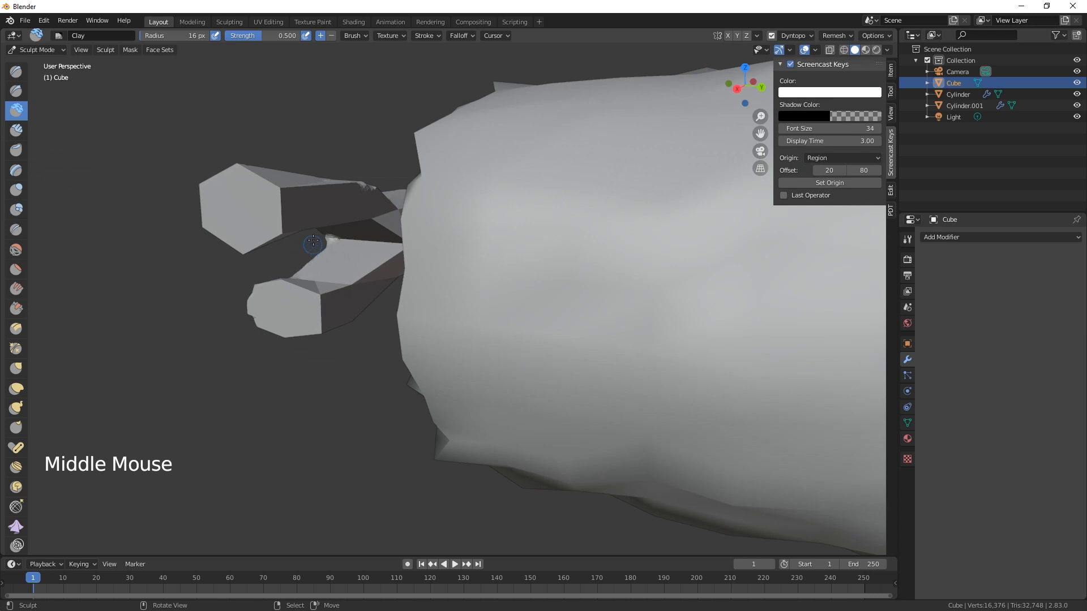
{"action": "mouse_move", "coordinate": [313, 243]}
{"action": "left_mouse_down", "text": "shift"}
{"action": "mouse_move", "coordinate": [331, 214]}
{"action": "mouse_move", "coordinate": [409, 247]}
{"action": "left_mouse_up", "text": "shift"}
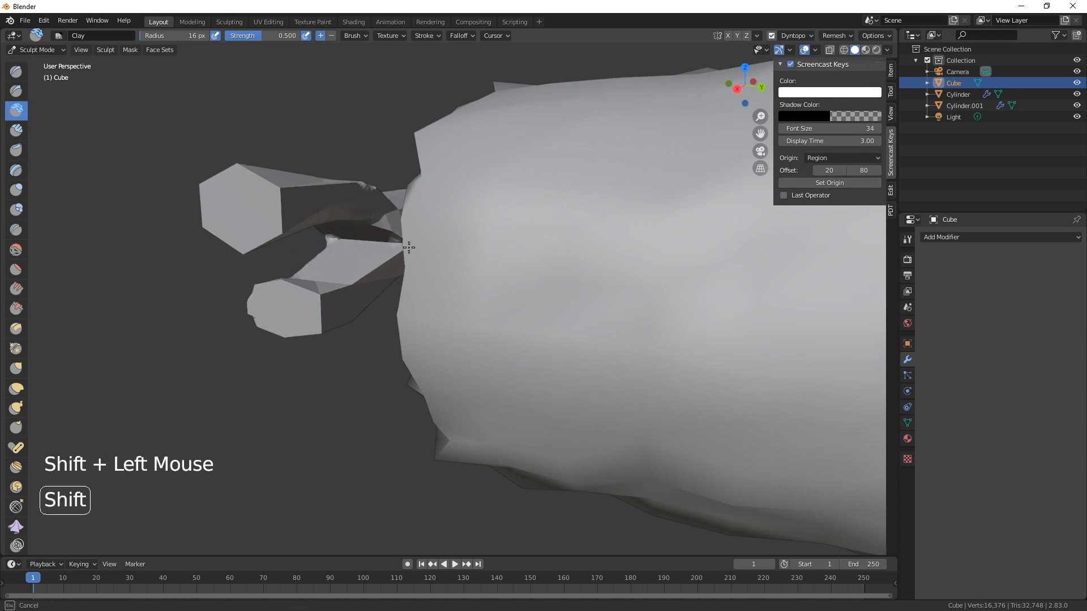
{"action": "mouse_move", "coordinate": [339, 197]}
{"action": "left_mouse_down", "text": "shift"}
{"action": "mouse_move", "coordinate": [295, 186]}
{"action": "mouse_move", "coordinate": [386, 210]}
{"action": "left_mouse_up", "text": "shift"}
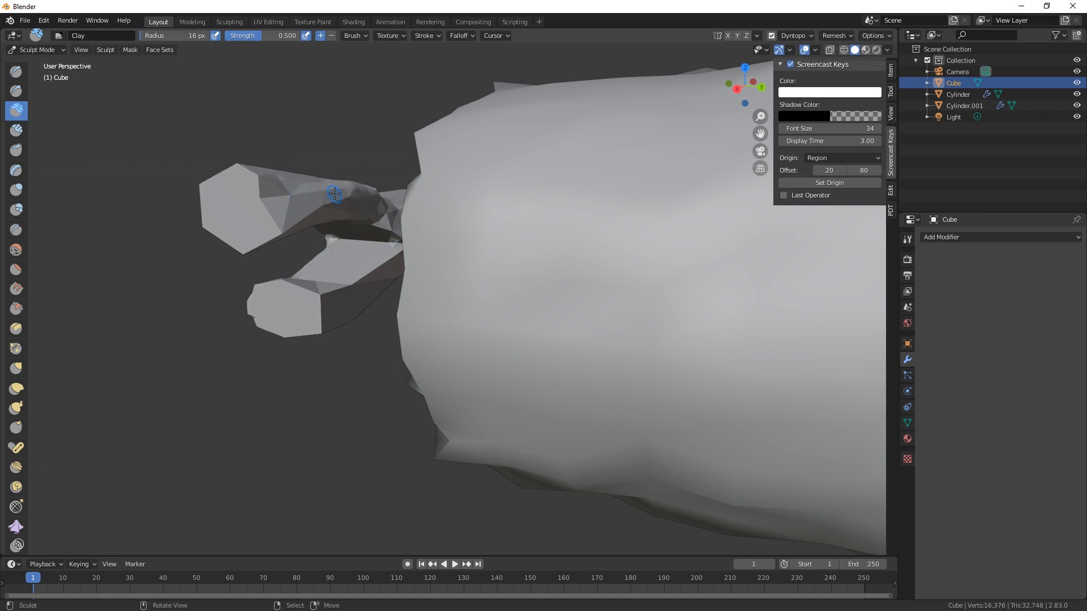
{"action": "left_click_drag", "start_coordinate": [326, 189], "coordinate": [281, 189]}
Build up the crotch and inner faces between the blocky fork's prongs with the Clay brush, and smooth them
{"action": "mouse_move", "coordinate": [333, 278]}
{"action": "middle_mouse_down"}
{"action": "mouse_move", "coordinate": [342, 306]}
{"action": "mouse_move", "coordinate": [334, 252]}
{"action": "middle_mouse_up"}
{"action": "left_click", "coordinate": [333, 252]}
{"action": "mouse_move", "coordinate": [286, 287]}
{"action": "left_mouse_down"}
{"action": "mouse_move", "coordinate": [292, 296]}
{"action": "mouse_move", "coordinate": [381, 253]}
{"action": "left_mouse_up"}
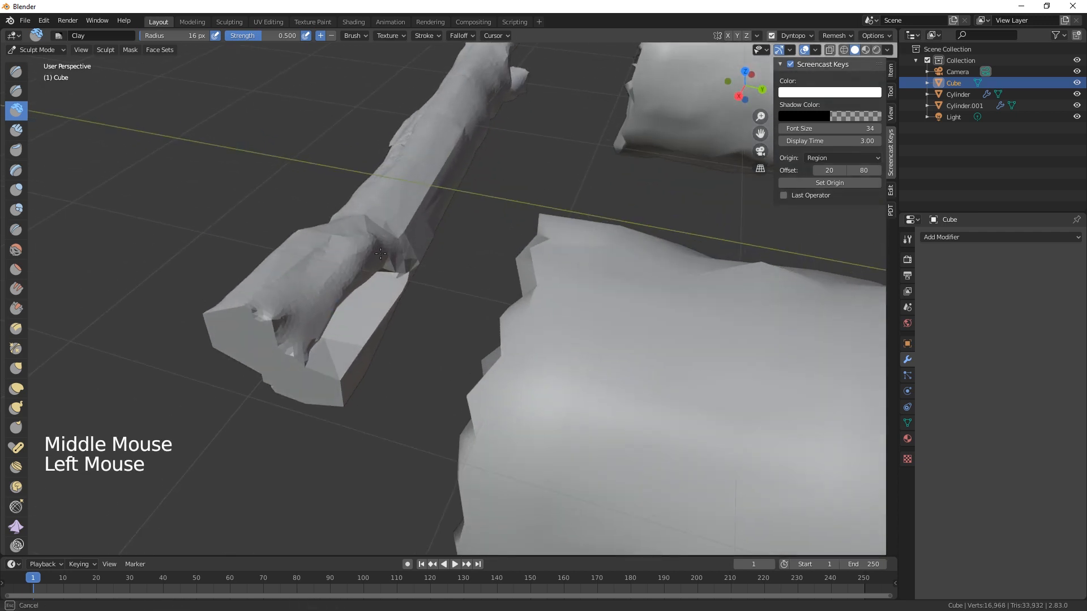
{"action": "middle_click_drag", "start_coordinate": [389, 303], "coordinate": [397, 243]}
{"action": "mouse_move", "coordinate": [397, 243]}
{"action": "left_mouse_down", "text": "shift"}
{"action": "mouse_move", "coordinate": [347, 246]}
{"action": "mouse_move", "coordinate": [398, 244]}
{"action": "mouse_move", "coordinate": [368, 268]}
{"action": "mouse_move", "coordinate": [370, 292]}
{"action": "mouse_move", "coordinate": [356, 300]}
{"action": "left_mouse_up", "text": "shift"}
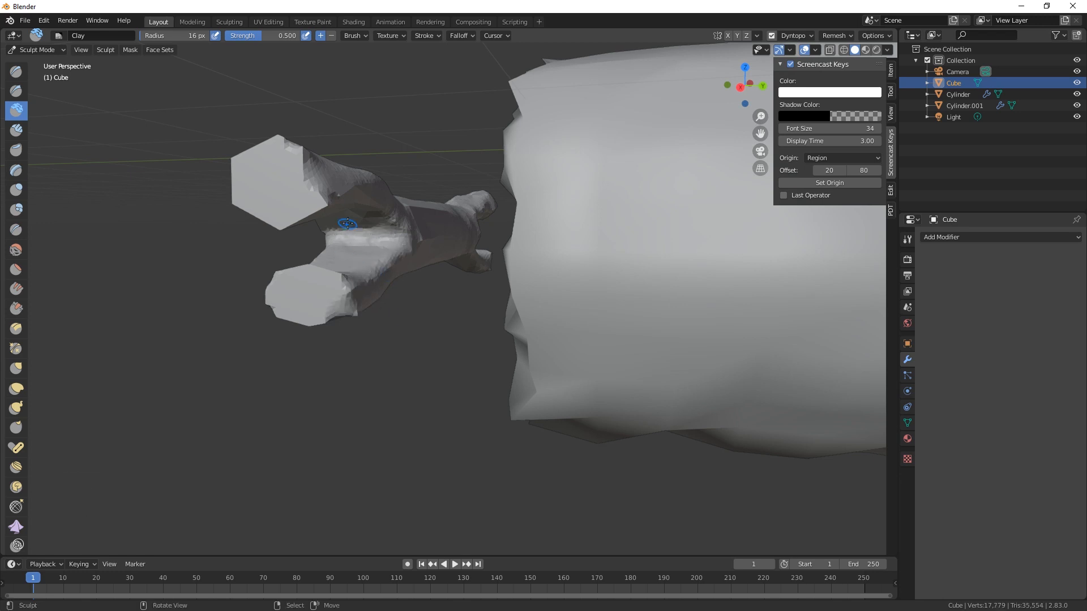
Fill in the crotch and round the end edges of the blocky fork's upper prong with the Clay brush
{"action": "mouse_move", "coordinate": [347, 223]}
{"action": "left_mouse_down"}
{"action": "mouse_move", "coordinate": [245, 208]}
{"action": "mouse_move", "coordinate": [234, 175]}
{"action": "mouse_move", "coordinate": [293, 143]}
{"action": "left_mouse_up"}
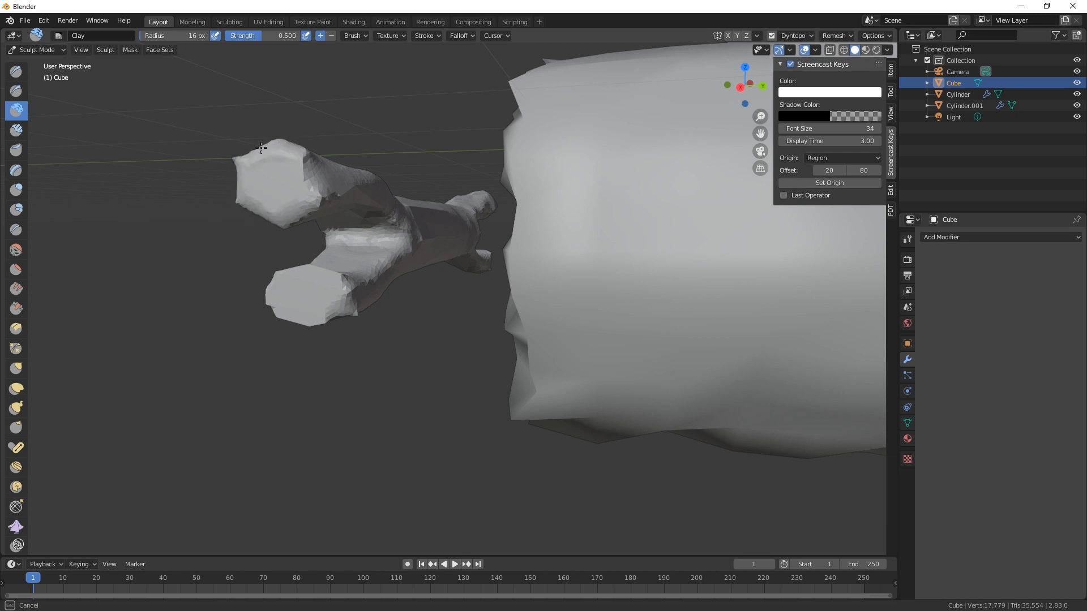
{"action": "left_click_drag", "start_coordinate": [274, 224], "coordinate": [339, 206]}
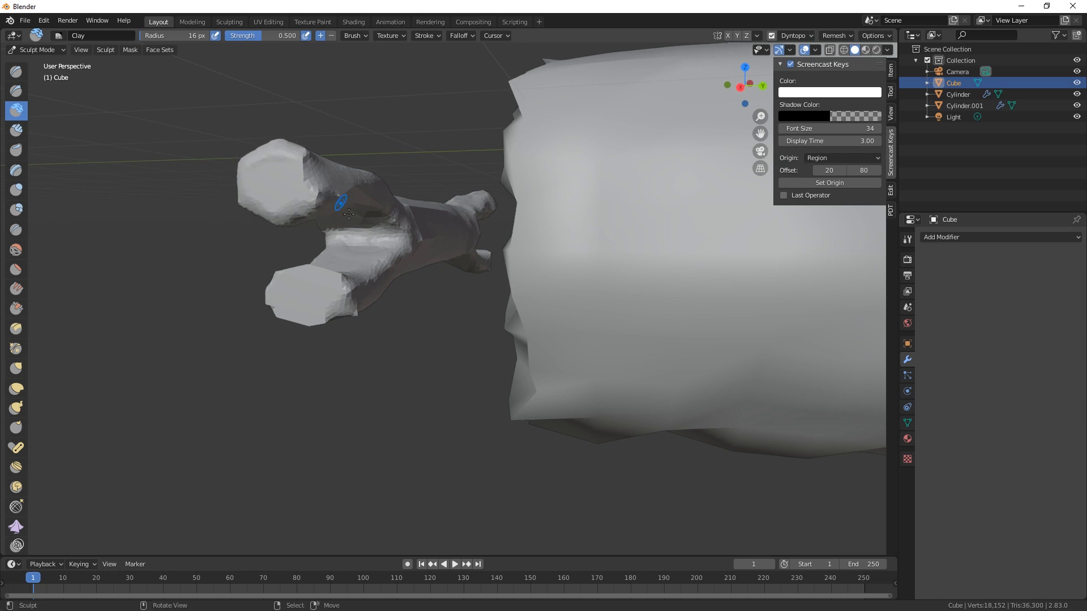
{"action": "middle_click_drag", "start_coordinate": [340, 206], "coordinate": [391, 331]}
{"action": "left_click_drag", "start_coordinate": [390, 331], "coordinate": [376, 328]}
Carve ring-like grooves into the cut end faces of both prongs with the Crease brush at strength 0.346
{"action": "left_click", "coordinate": [16, 229]}
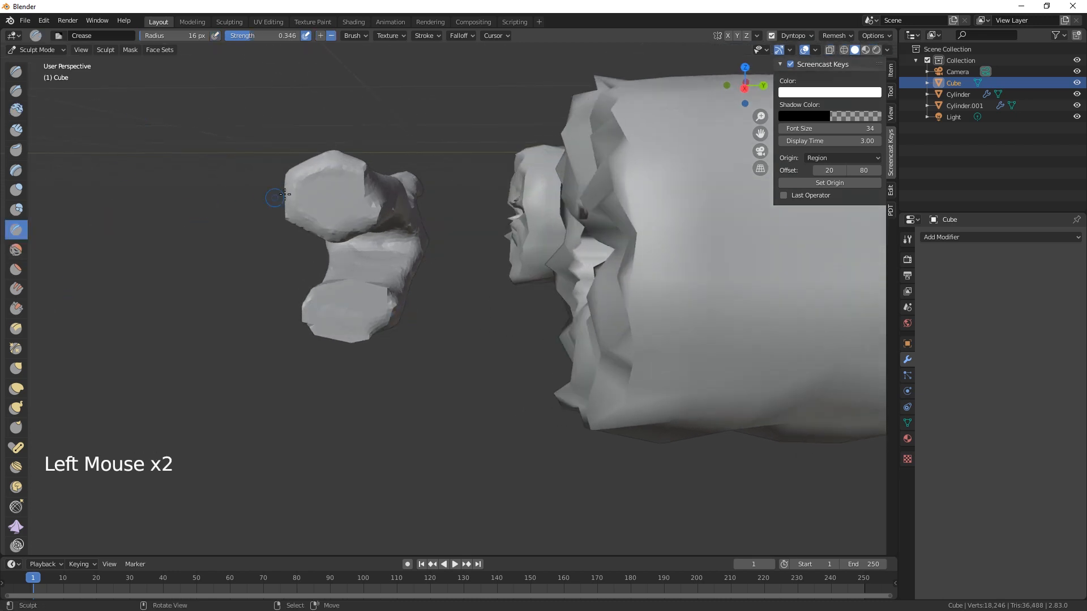
{"action": "mouse_move", "coordinate": [341, 194]}
{"action": "left_mouse_down"}
{"action": "mouse_move", "coordinate": [315, 191]}
{"action": "mouse_move", "coordinate": [341, 165]}
{"action": "left_mouse_up"}
{"action": "left_click_drag", "start_coordinate": [313, 222], "coordinate": [363, 232]}
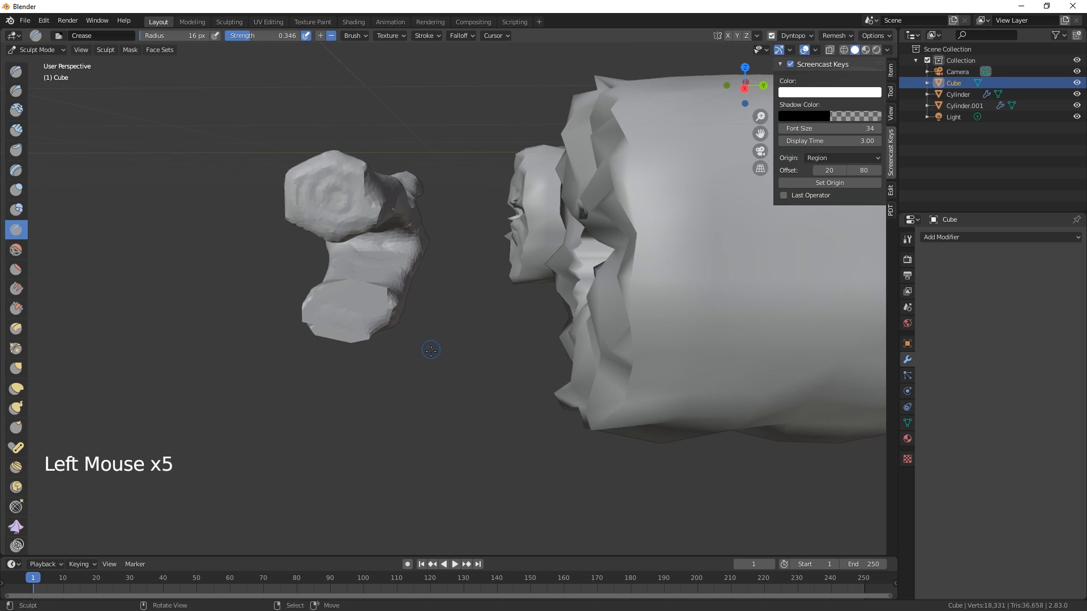
{"action": "mouse_move", "coordinate": [346, 307]}
{"action": "left_mouse_down"}
{"action": "mouse_move", "coordinate": [332, 318]}
{"action": "mouse_move", "coordinate": [360, 307]}
{"action": "mouse_move", "coordinate": [324, 294]}
{"action": "mouse_move", "coordinate": [344, 325]}
{"action": "left_mouse_up"}
{"action": "middle_click_drag", "start_coordinate": [344, 325], "coordinate": [420, 342]}
{"action": "mouse_move", "coordinate": [413, 286]}
{"action": "left_mouse_down"}
{"action": "mouse_move", "coordinate": [431, 289]}
{"action": "mouse_move", "coordinate": [435, 271]}
{"action": "mouse_move", "coordinate": [404, 277]}
{"action": "left_mouse_up"}
Round the still-blocky outward side of the upper prong and its junction with the shaft using the Clay brush
{"action": "mouse_move", "coordinate": [404, 278]}
{"action": "middle_mouse_down"}
{"action": "mouse_move", "coordinate": [469, 387]}
{"action": "mouse_move", "coordinate": [351, 295]}
{"action": "middle_mouse_up"}
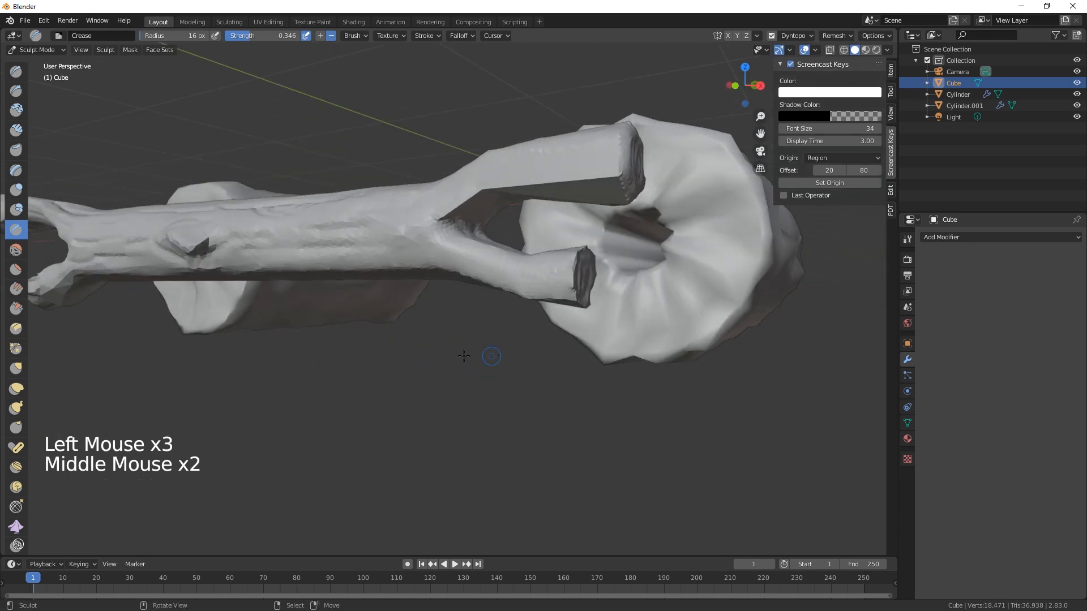
{"action": "left_click", "coordinate": [16, 110]}
{"action": "mouse_move", "coordinate": [548, 185]}
{"action": "left_mouse_down"}
{"action": "mouse_move", "coordinate": [457, 199]}
{"action": "mouse_move", "coordinate": [447, 212]}
{"action": "mouse_move", "coordinate": [460, 208]}
{"action": "left_mouse_up"}
{"action": "mouse_move", "coordinate": [608, 183]}
{"action": "left_mouse_down"}
{"action": "mouse_move", "coordinate": [613, 170]}
{"action": "mouse_move", "coordinate": [526, 175]}
{"action": "mouse_move", "coordinate": [494, 190]}
{"action": "left_mouse_up"}
{"action": "mouse_move", "coordinate": [576, 170]}
{"action": "left_mouse_down"}
{"action": "mouse_move", "coordinate": [550, 166]}
{"action": "mouse_move", "coordinate": [425, 225]}
{"action": "left_mouse_up"}
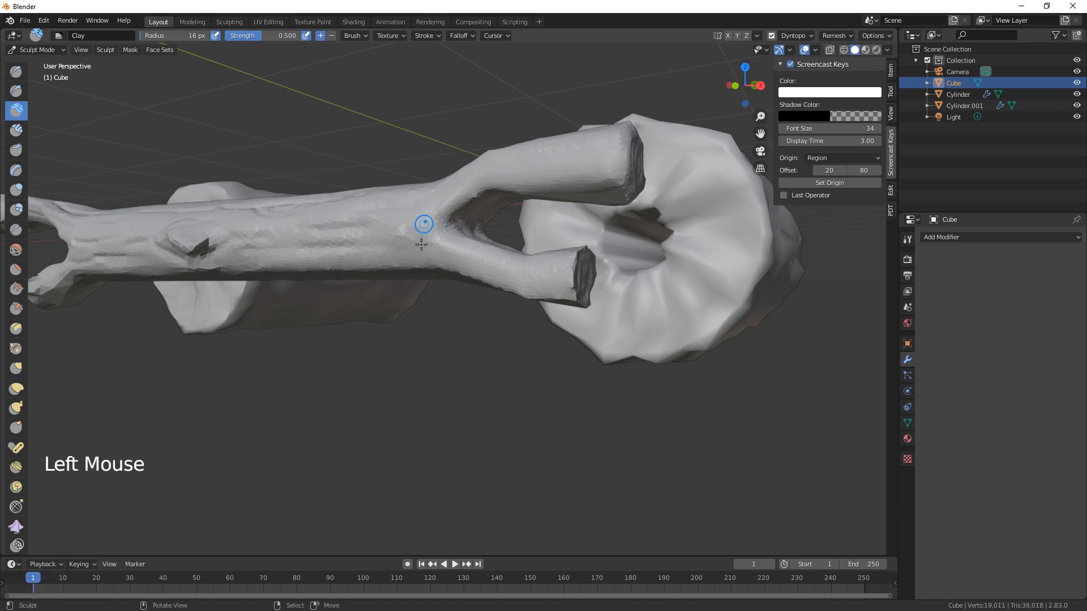
Return to Object Mode and slide the branch along Y to the ends of the two bumpy cylinders
{"action": "middle_click_drag", "start_coordinate": [424, 226], "coordinate": [409, 420]}
{"action": "scroll", "coordinate": [359, 394], "scroll_direction": "down", "scroll_amount": 4}
{"action": "mouse_move", "coordinate": [359, 394]}
{"action": "middle_mouse_down", "text": "shift"}
{"action": "mouse_move", "coordinate": [362, 382]}
{"action": "mouse_move", "coordinate": [341, 396]}
{"action": "middle_mouse_up", "text": "shift"}
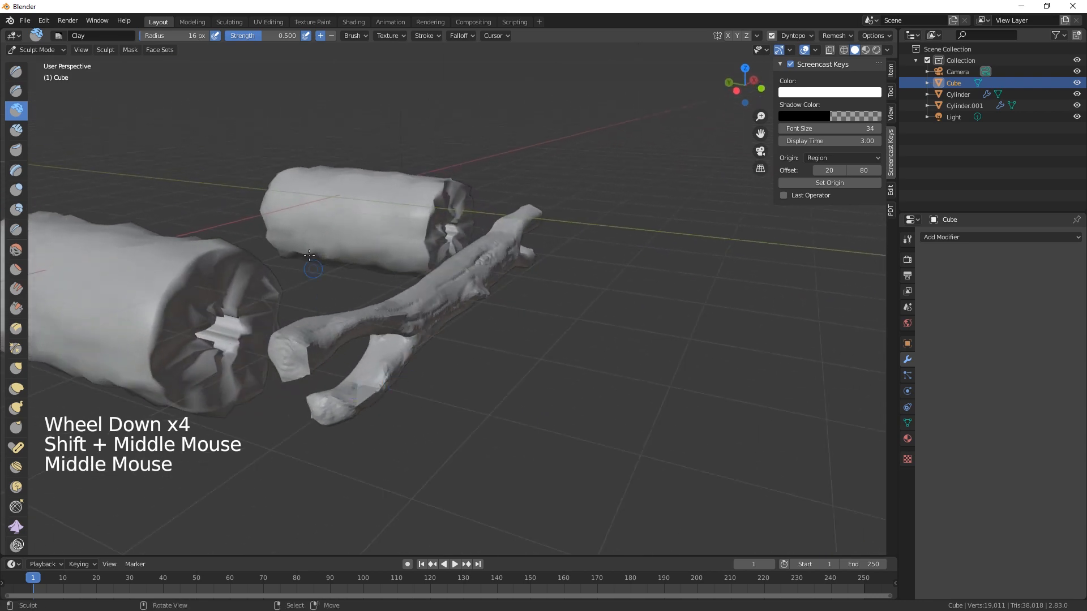
{"action": "left_click", "coordinate": [51, 53]}
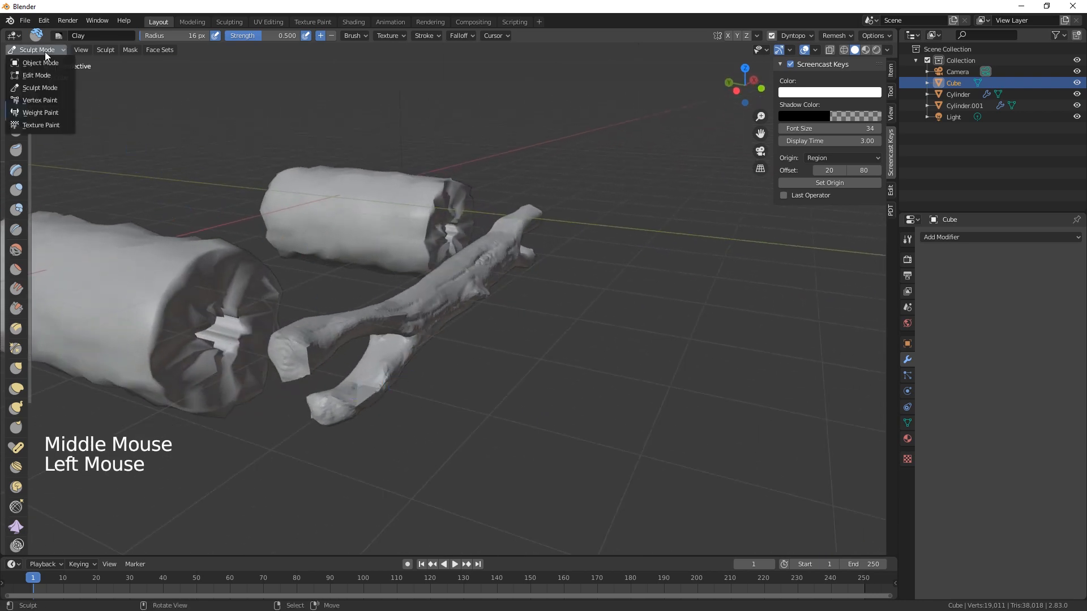
{"action": "left_click", "coordinate": [43, 60]}
{"action": "left_click_drag", "start_coordinate": [406, 273], "coordinate": [339, 262]}
Shift the far bumpy cylinder along Y away from the branch, and nudge the branch slightly closer to the cylinder ends
{"action": "middle_click_drag", "start_coordinate": [391, 340], "coordinate": [461, 378]}
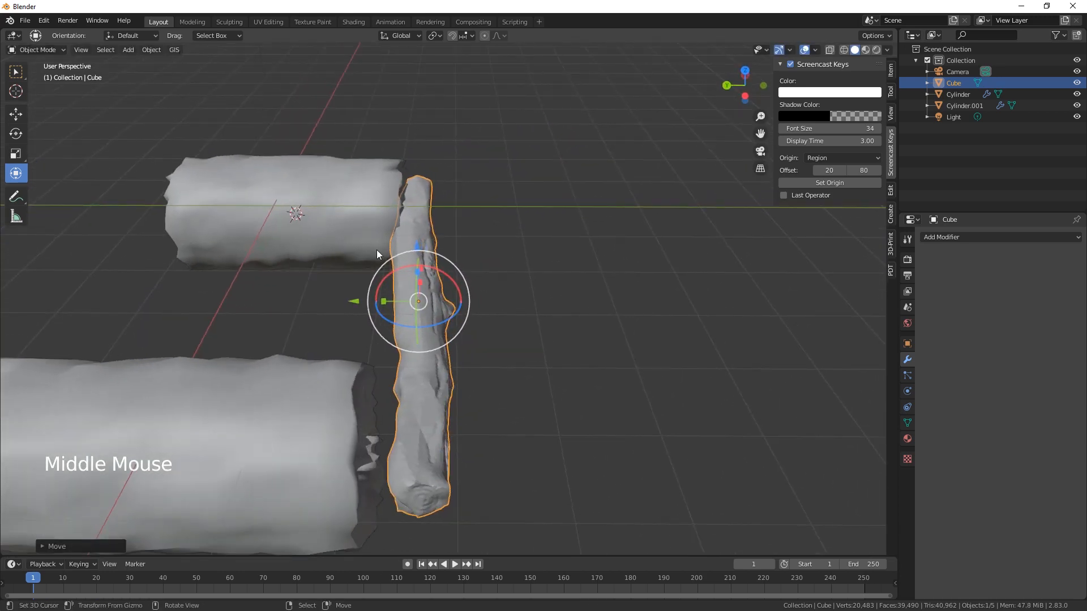
{"action": "right_click", "coordinate": [344, 213]}
{"action": "left_click_drag", "start_coordinate": [243, 215], "coordinate": [217, 211]}
{"action": "right_click", "coordinate": [415, 332]}
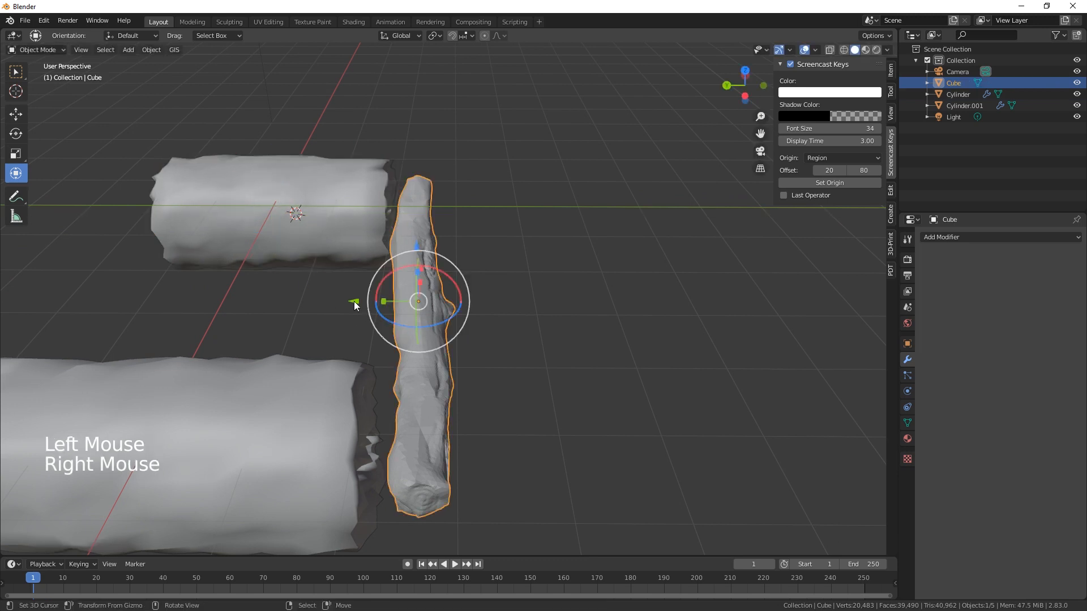
{"action": "left_click_drag", "start_coordinate": [356, 301], "coordinate": [346, 306]}
Duplicate the branch along Y and place the copy at the opposite ends of the bumpy cylinders
{"action": "middle_click_drag", "start_coordinate": [529, 369], "coordinate": [636, 307], "text": "shift"}
{"action": "key", "text": "shift"}
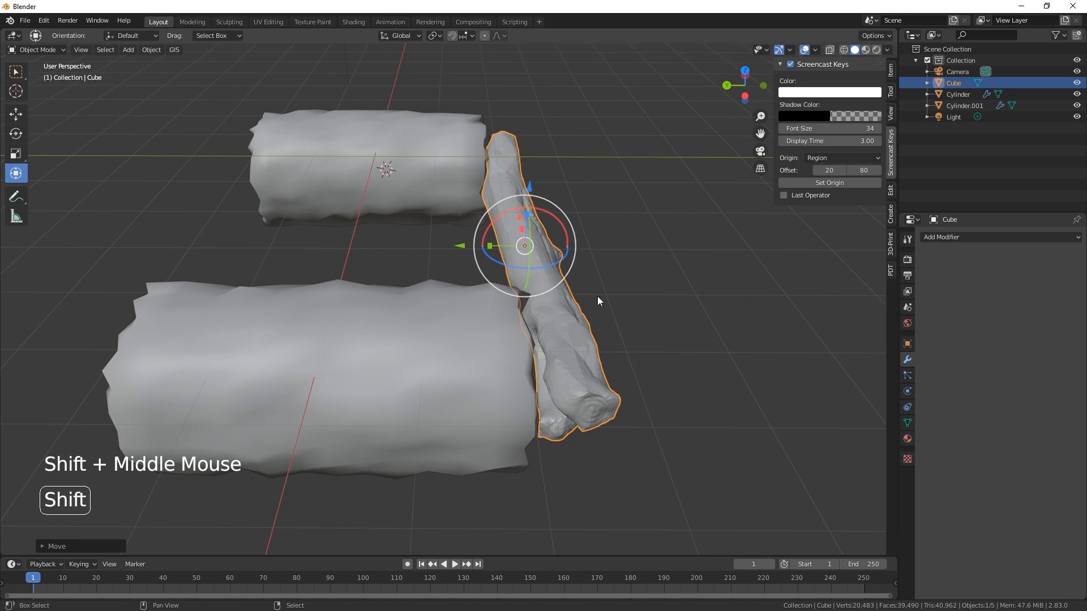
{"action": "key", "text": "shift+d"}
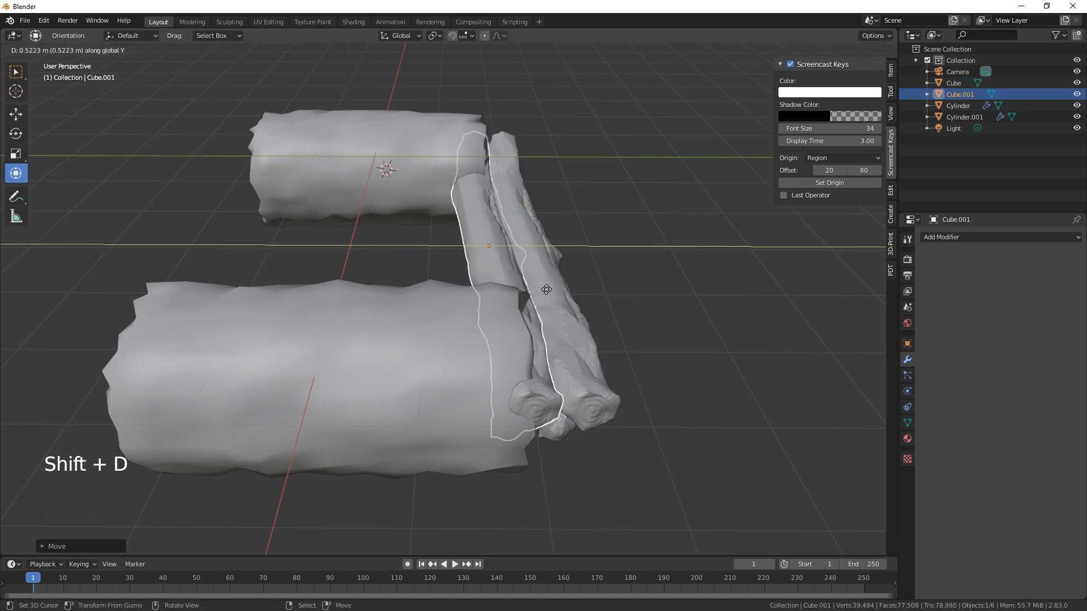
{"action": "left_click", "coordinate": [282, 275]}
{"action": "middle_click_drag", "start_coordinate": [526, 349], "coordinate": [383, 315]}
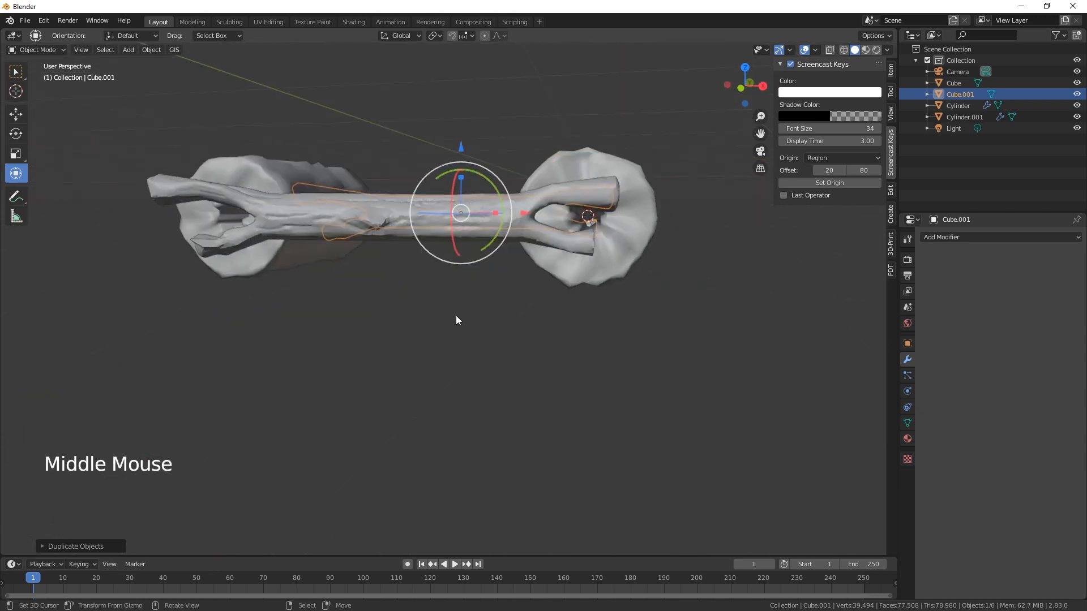
Add a mesh cylinder at the 3D cursor and rotate it 90° about X
{"action": "key", "text": "shift"}
{"action": "key", "text": "shift+a"}
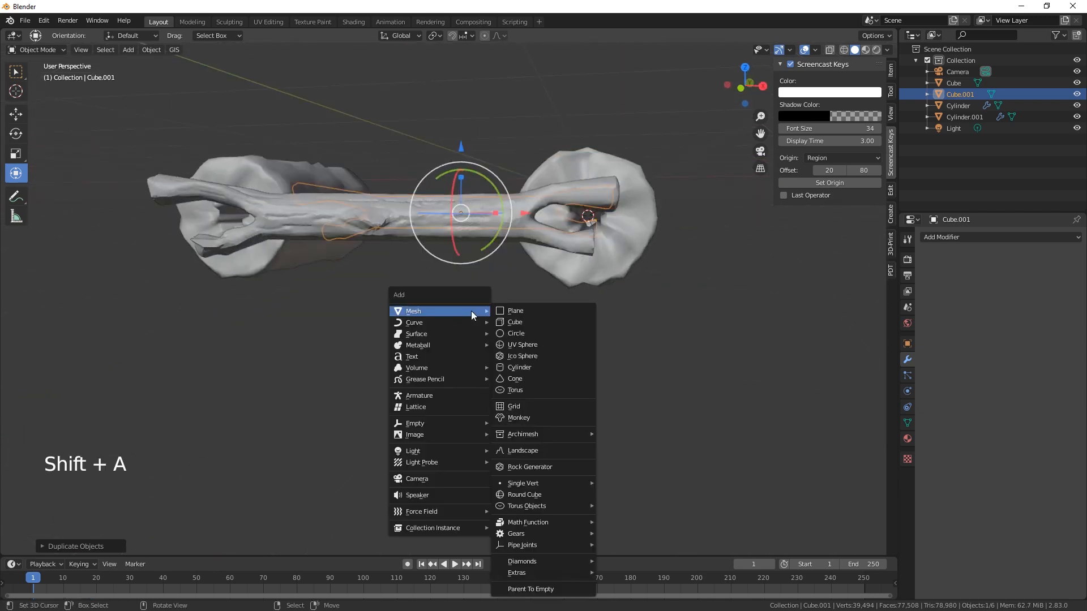
{"action": "mouse_move", "coordinate": [457, 310]}
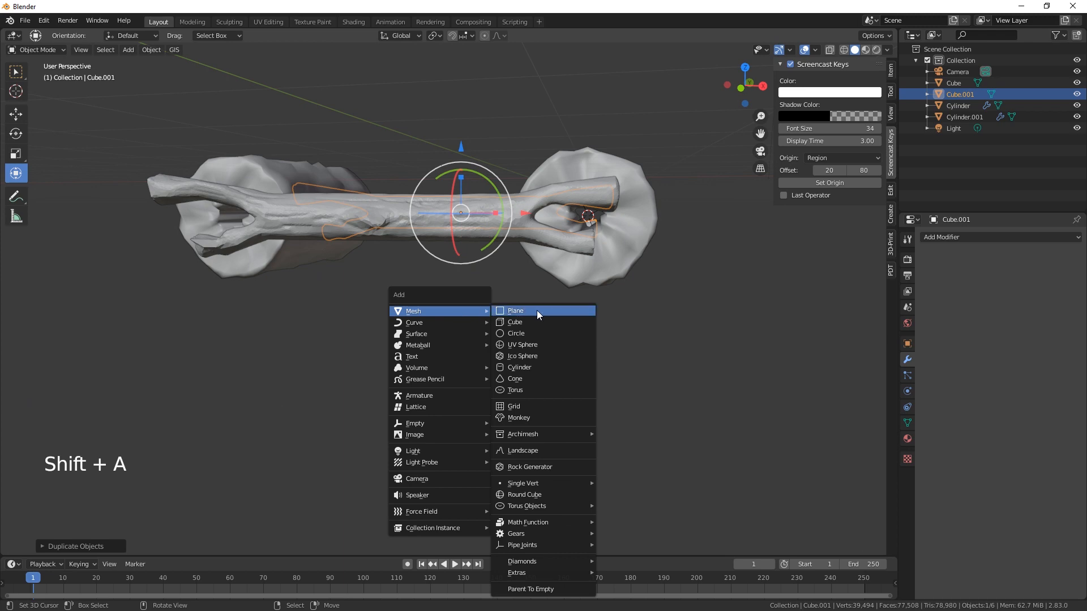
{"action": "left_click", "coordinate": [525, 367]}
{"action": "middle_click_drag", "start_coordinate": [674, 328], "coordinate": [582, 364]}
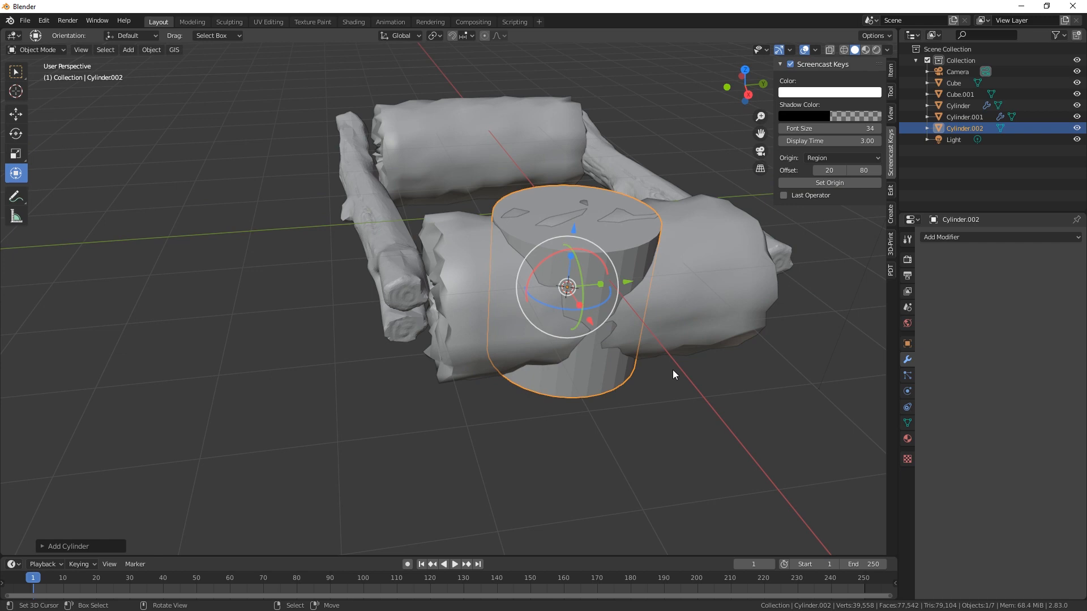
{"action": "type", "text": "rx"}
{"action": "type", "text": "90"}
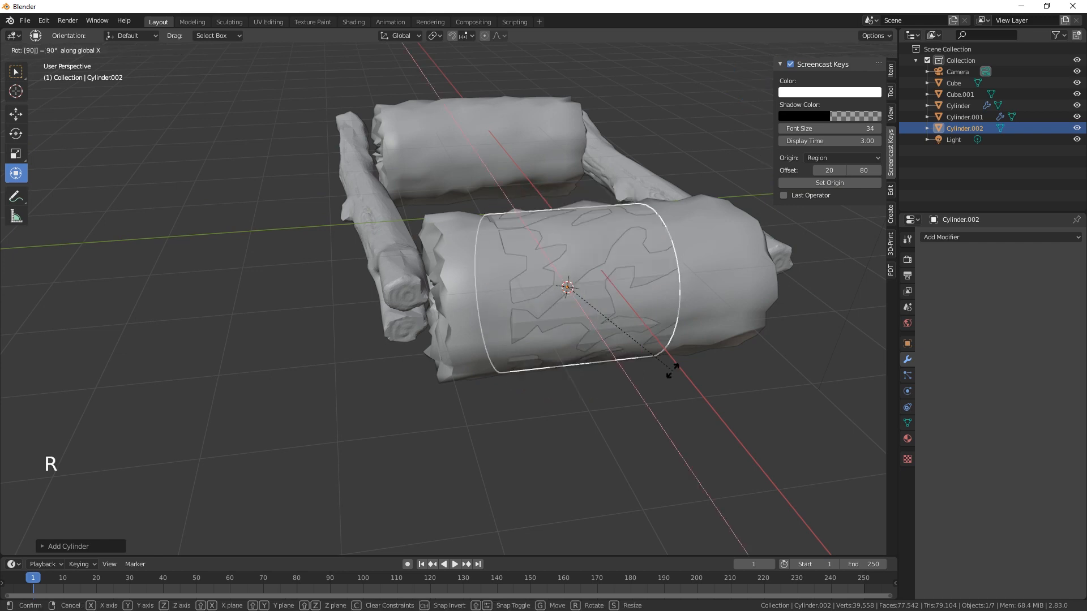
{"action": "key", "text": "Return"}
Scale the new cylinder into a thin rod about 0.404 m in diameter and 3.07 m long
{"action": "middle_click_drag", "start_coordinate": [672, 425], "coordinate": [740, 350]}
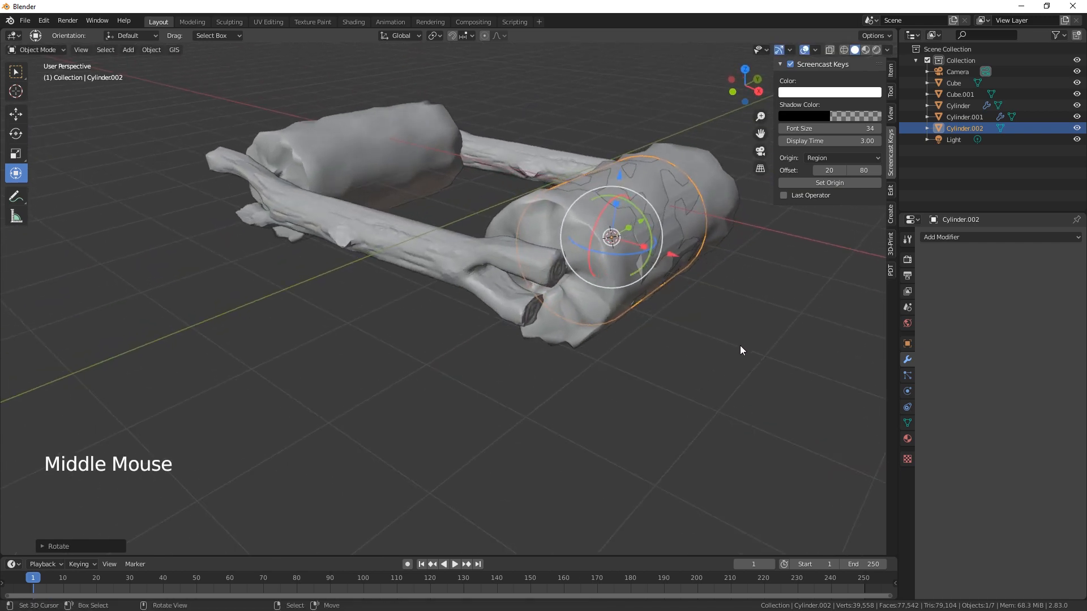
{"action": "left_click", "coordinate": [891, 69]}
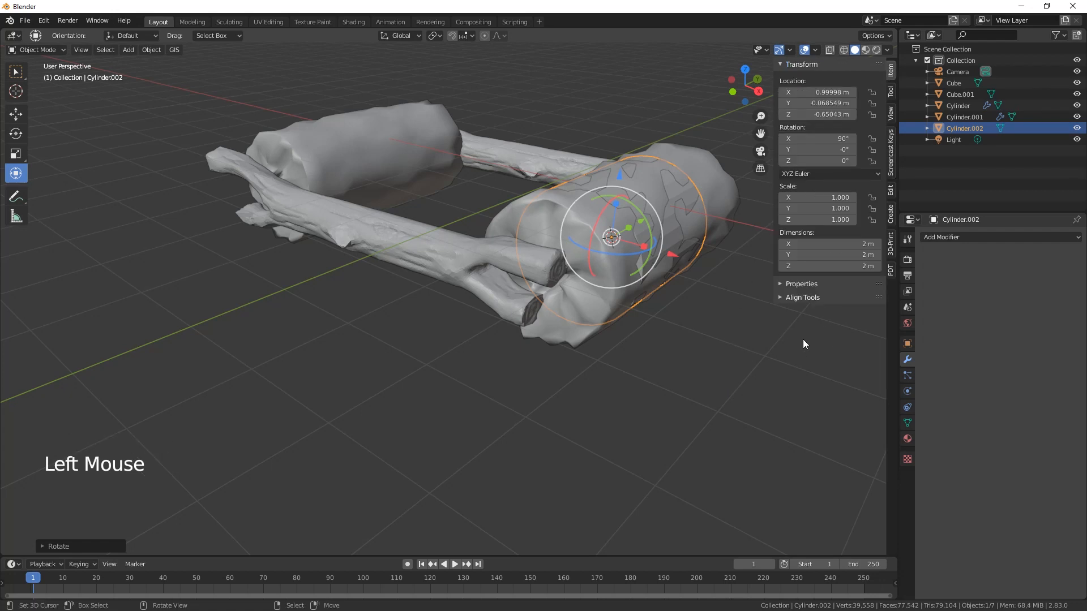
{"action": "key", "text": "s"}
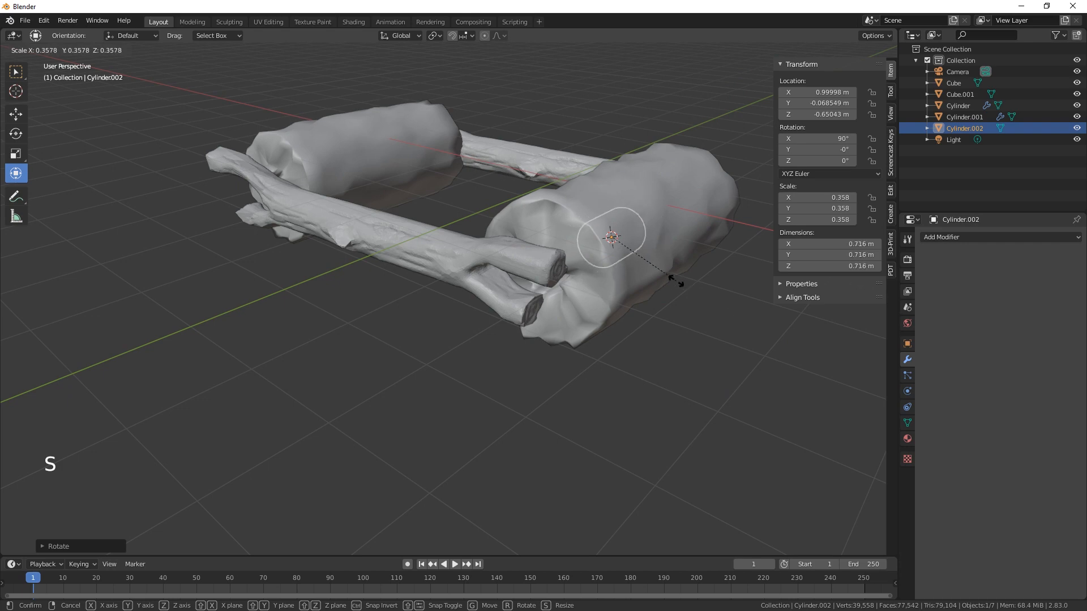
{"action": "left_click", "coordinate": [676, 280]}
{"action": "left_click_drag", "start_coordinate": [626, 230], "coordinate": [752, 151]}
{"action": "key", "text": "s"}
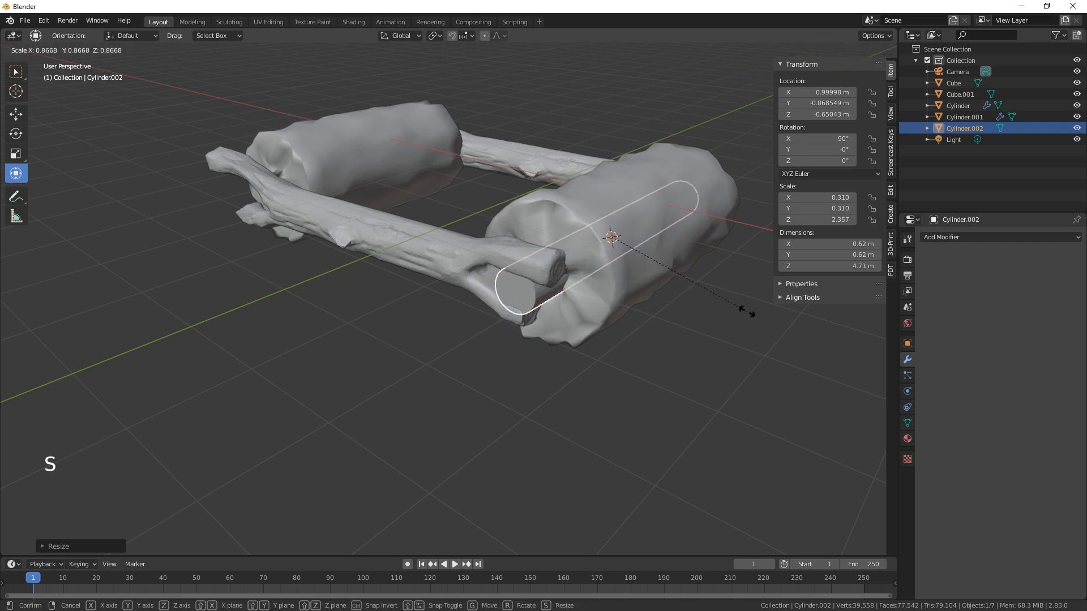
{"action": "left_click", "coordinate": [686, 282]}
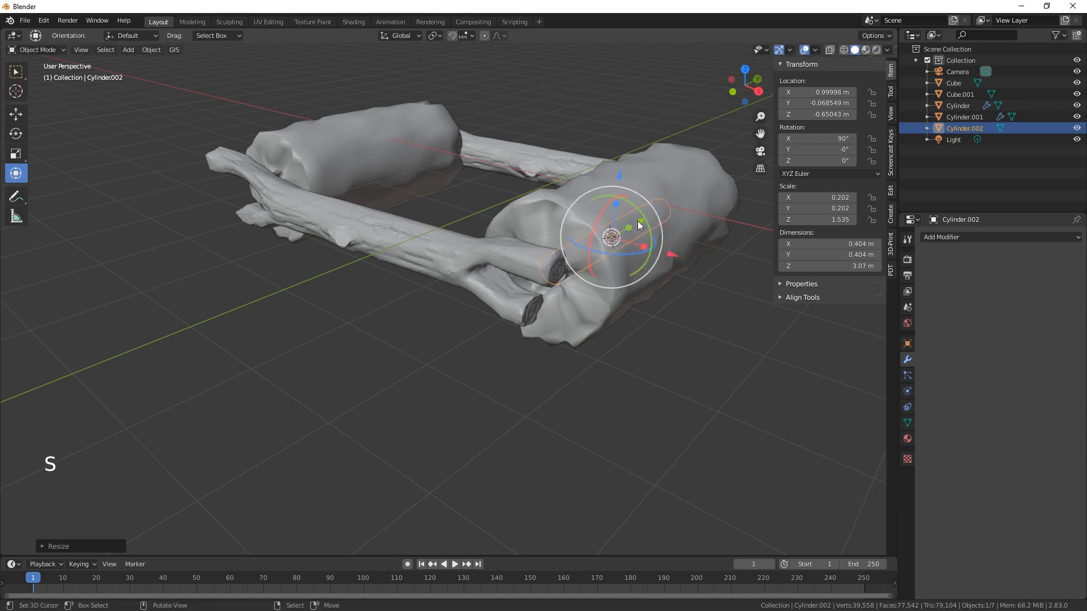
Adjust the rod along Y, and move it with its surrounding bumpy cylinder along X to about 0.819 m
{"action": "mouse_move", "coordinate": [637, 221]}
{"action": "left_mouse_down"}
{"action": "mouse_move", "coordinate": [736, 166]}
{"action": "mouse_move", "coordinate": [643, 214]}
{"action": "left_mouse_up"}
{"action": "mouse_move", "coordinate": [656, 362]}
{"action": "middle_mouse_down"}
{"action": "mouse_move", "coordinate": [663, 378]}
{"action": "mouse_move", "coordinate": [678, 369]}
{"action": "mouse_move", "coordinate": [666, 372]}
{"action": "middle_mouse_up"}
{"action": "right_click", "coordinate": [564, 170], "text": "shift"}
{"action": "left_click_drag", "start_coordinate": [661, 216], "coordinate": [651, 214]}
Stretch the thin rod along its axis to about 5.97 m so it passes through both branch forks
{"action": "middle_click_drag", "start_coordinate": [645, 322], "coordinate": [826, 391]}
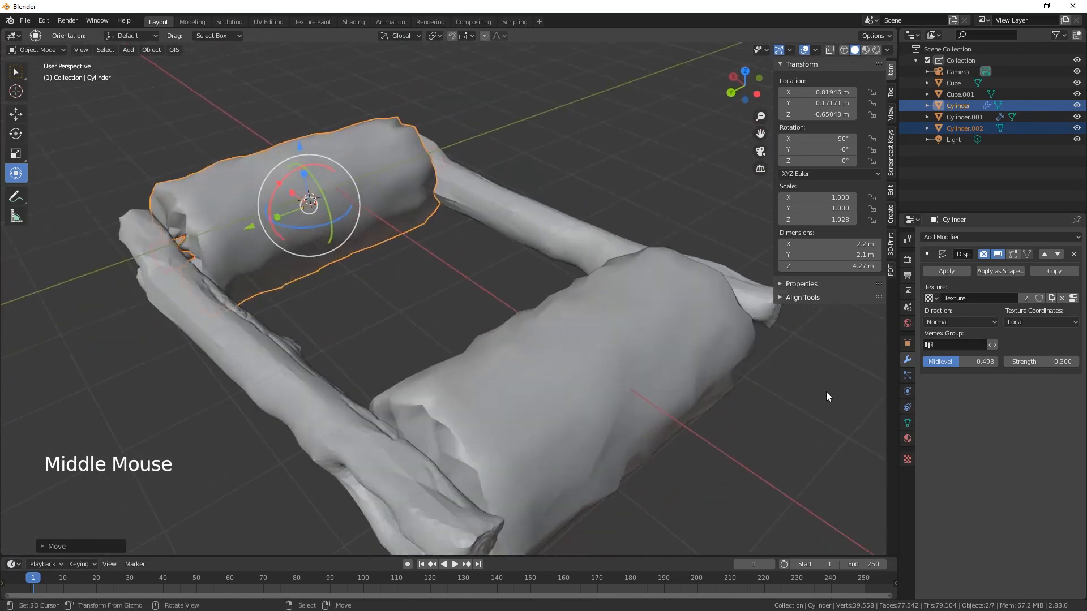
{"action": "middle_click_drag", "start_coordinate": [462, 363], "coordinate": [685, 310], "text": "shift"}
{"action": "middle_click_drag", "start_coordinate": [470, 315], "coordinate": [651, 294]}
{"action": "left_click_drag", "start_coordinate": [433, 179], "coordinate": [439, 206]}
{"action": "right_click", "coordinate": [509, 189]}
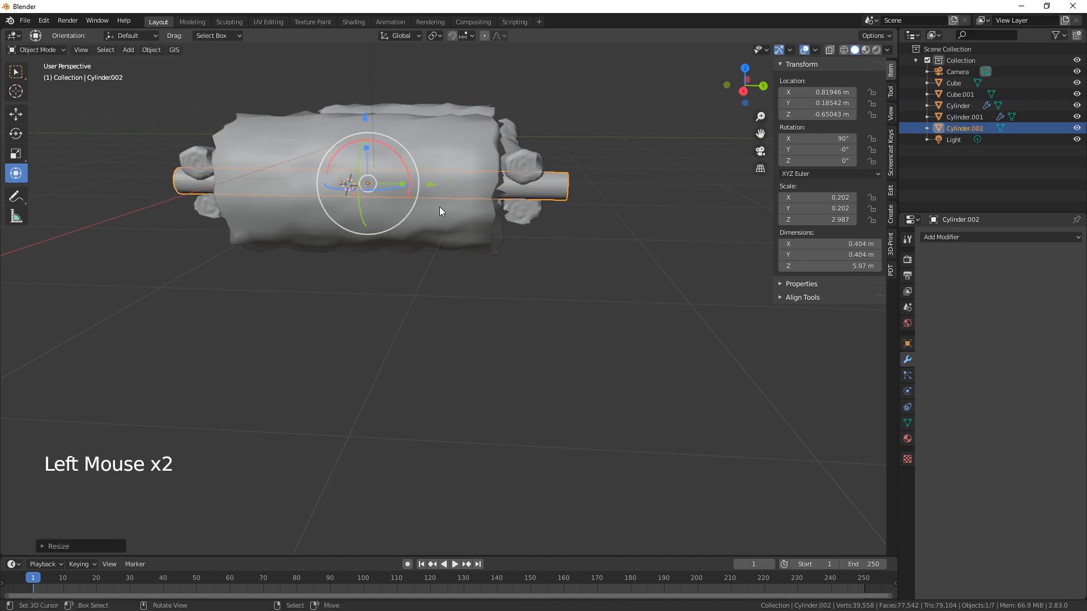
Duplicate the rod along X into the other bumpy cylinder, placing the copy at about X -4.617 m
{"action": "middle_click_drag", "start_coordinate": [440, 210], "coordinate": [317, 297]}
{"action": "middle_click_drag", "start_coordinate": [317, 298], "coordinate": [269, 296], "text": "shift"}
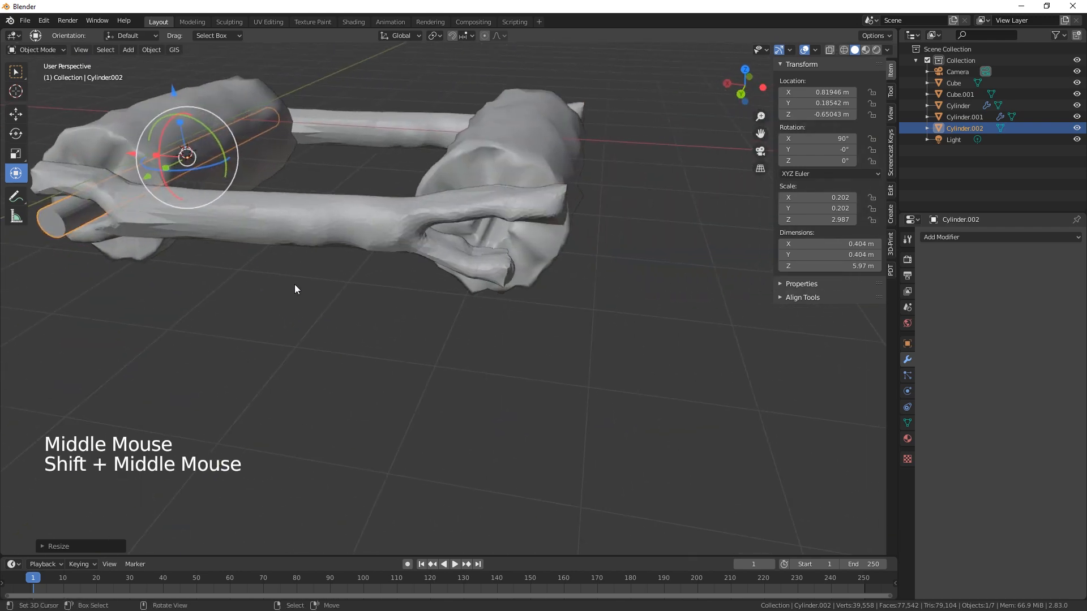
{"action": "middle_click_drag", "start_coordinate": [199, 325], "coordinate": [211, 368], "text": "shift"}
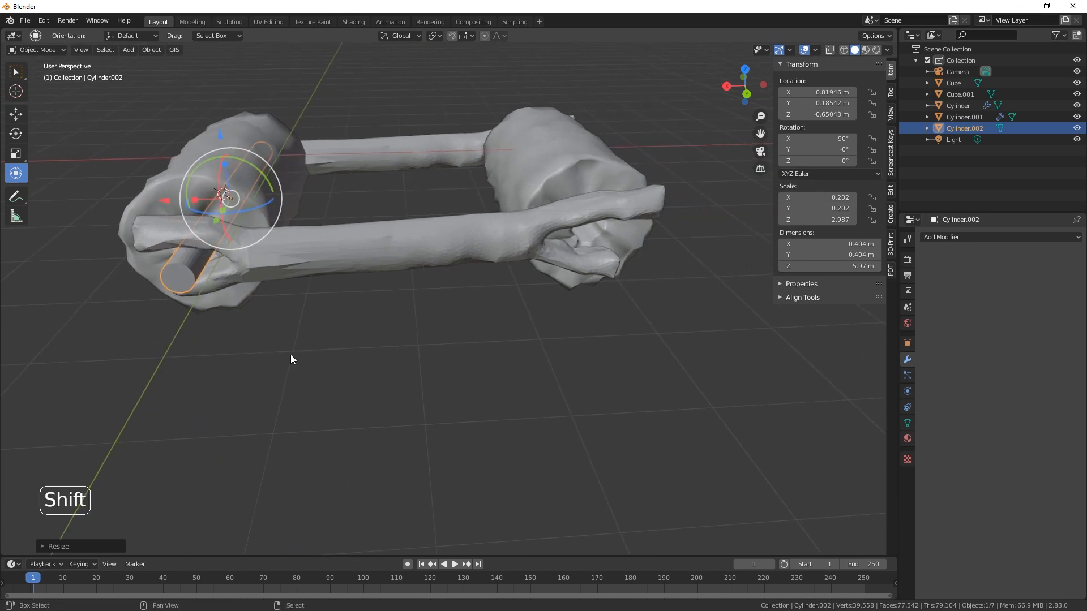
{"action": "key", "text": "shift+d"}
{"action": "key", "text": "x"}
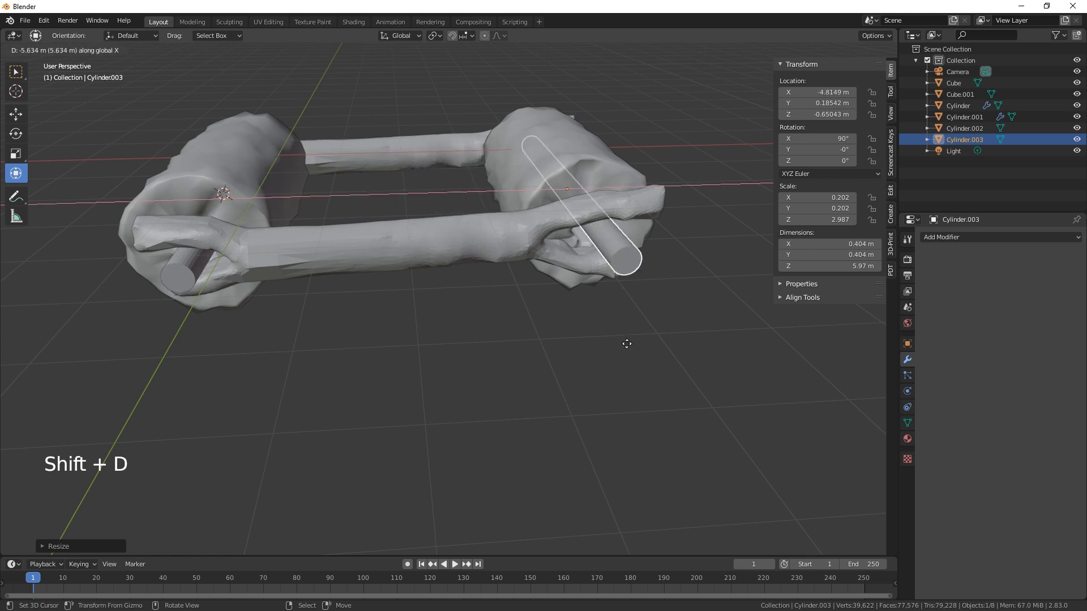
{"action": "left_click", "coordinate": [615, 341]}
{"action": "mouse_move", "coordinate": [614, 342]}
{"action": "middle_mouse_down"}
{"action": "mouse_move", "coordinate": [607, 394]}
{"action": "mouse_move", "coordinate": [605, 325]}
{"action": "middle_mouse_up"}
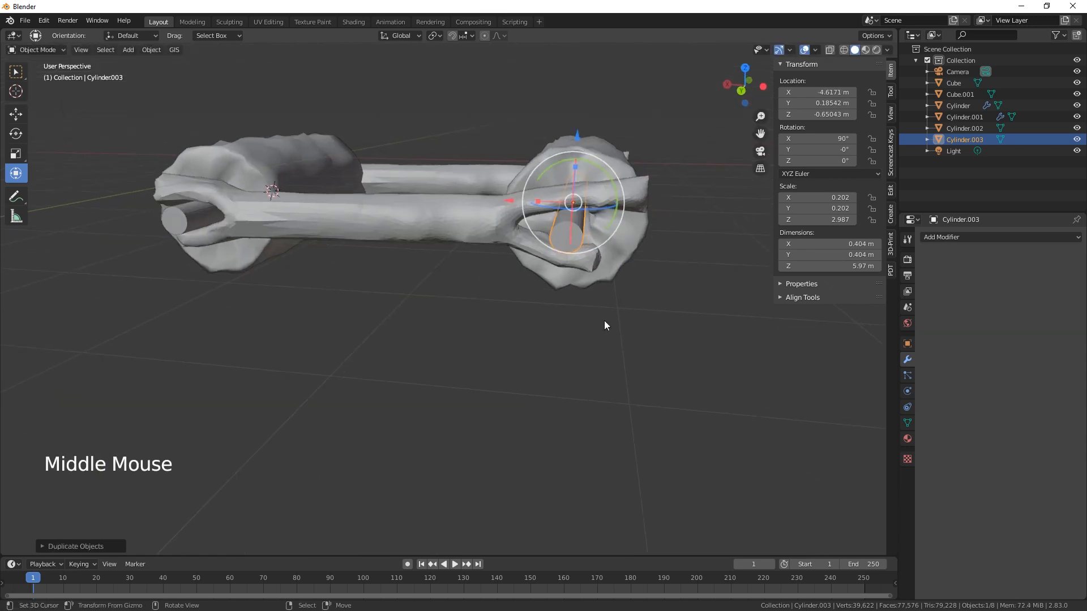
Move the second bumpy cylinder and its rod together along X to seat the rod between the branch forks
{"action": "right_click", "coordinate": [609, 174], "text": "shift"}
{"action": "left_click_drag", "start_coordinate": [509, 200], "coordinate": [517, 200]}
{"action": "middle_click_drag", "start_coordinate": [568, 367], "coordinate": [570, 433]}
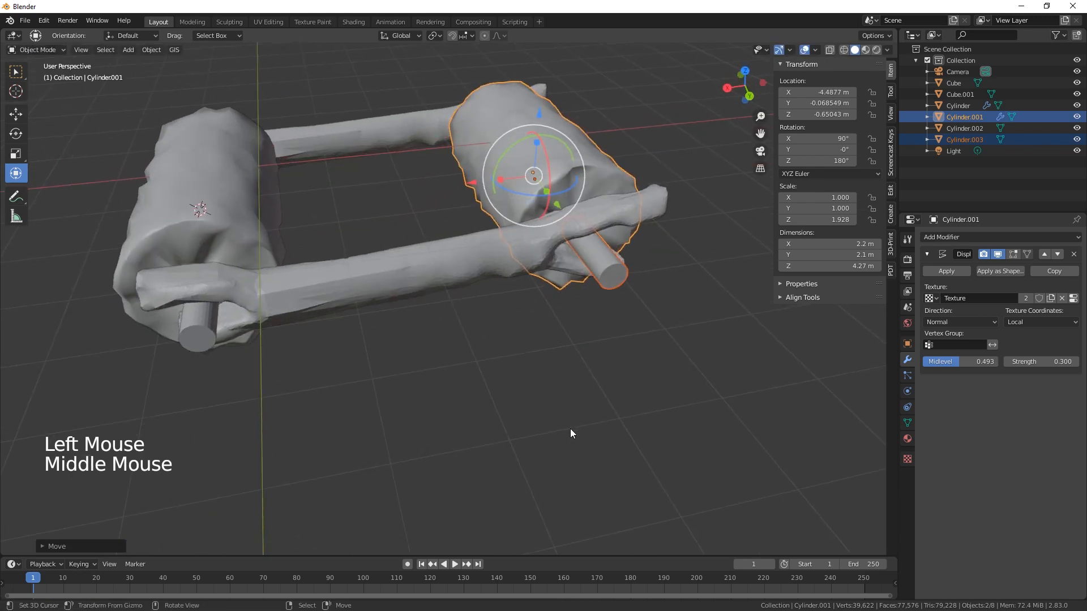
{"action": "scroll", "coordinate": [562, 416], "scroll_direction": "down", "scroll_amount": 2}
{"action": "middle_click_drag", "start_coordinate": [448, 414], "coordinate": [535, 422]}
{"action": "middle_click_drag", "start_coordinate": [587, 395], "coordinate": [431, 402]}
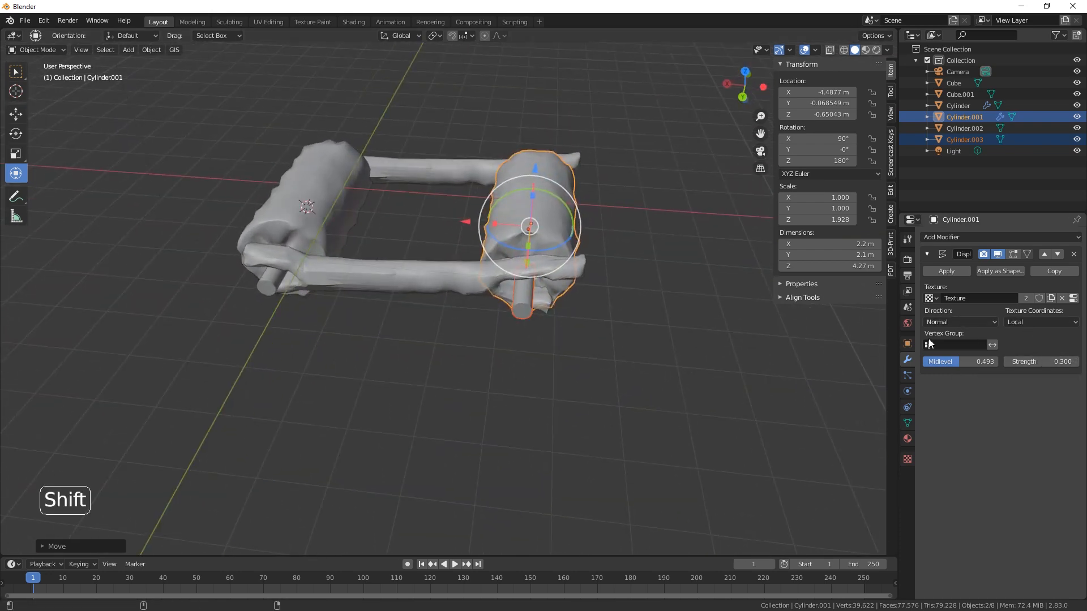
{"action": "middle_click_drag", "start_coordinate": [835, 346], "coordinate": [811, 383], "text": "shift"}
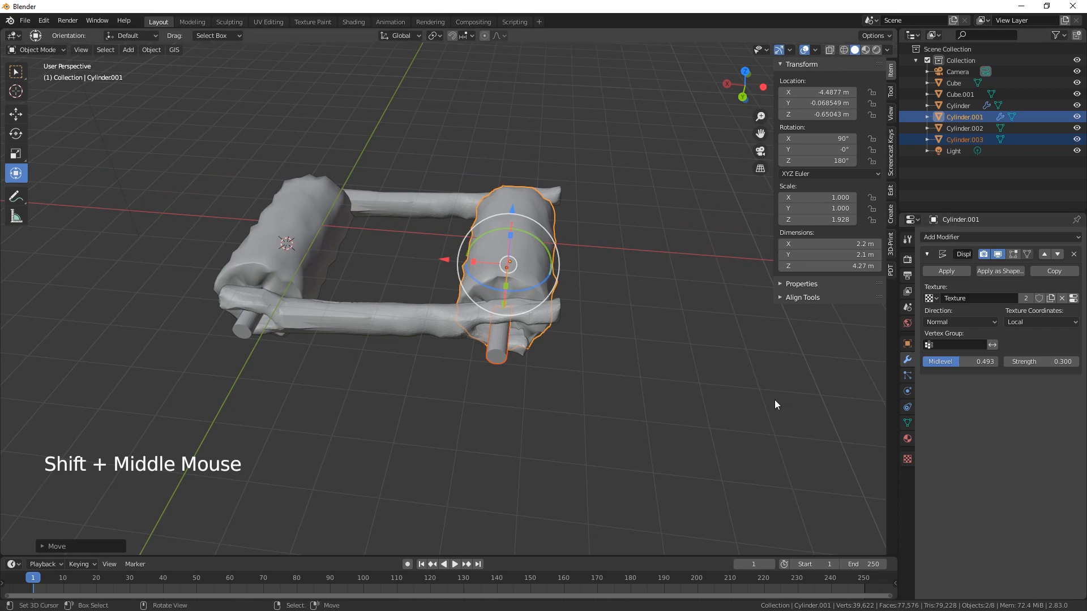
{"action": "middle_click_drag", "start_coordinate": [554, 407], "coordinate": [441, 417]}
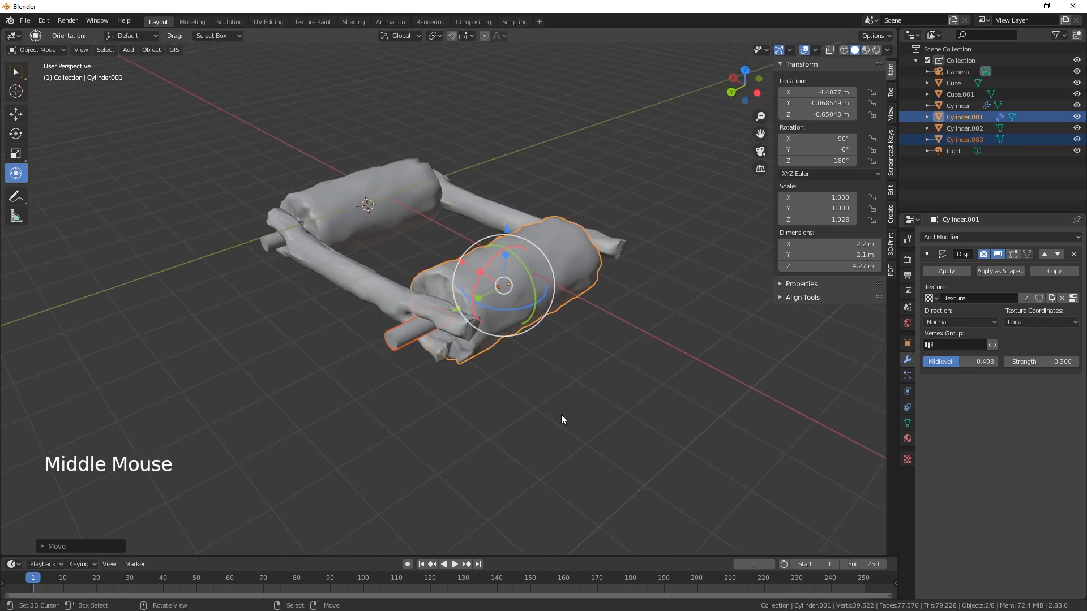
Duplicate the rod inside the second bumpy cylinder and raise the copy along Z to about 1.706 m
{"action": "right_click", "coordinate": [400, 341]}
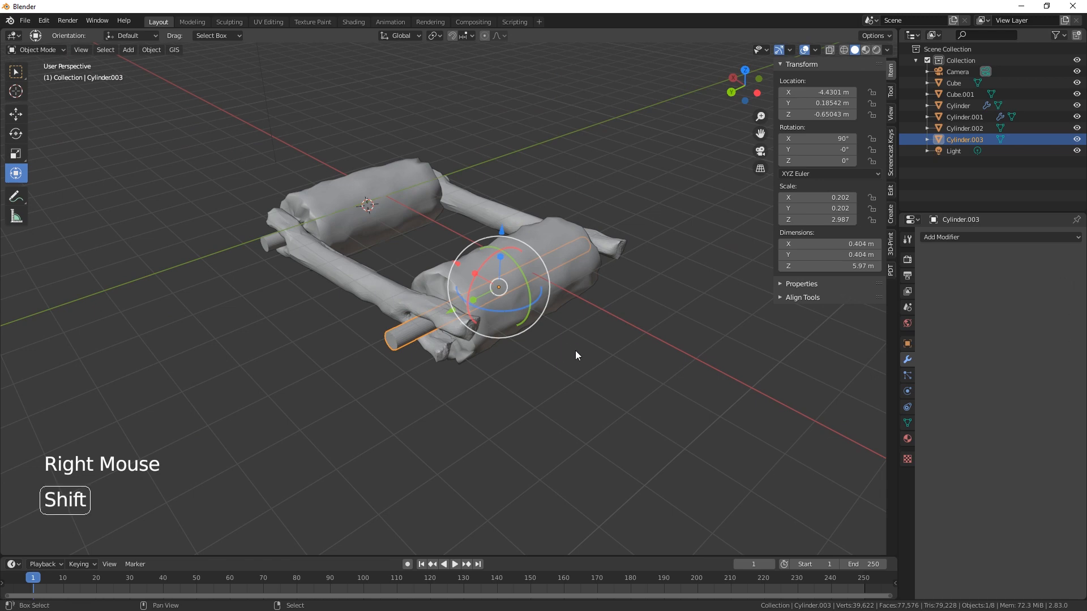
{"action": "key", "text": "shift+d"}
{"action": "key", "text": "z"}
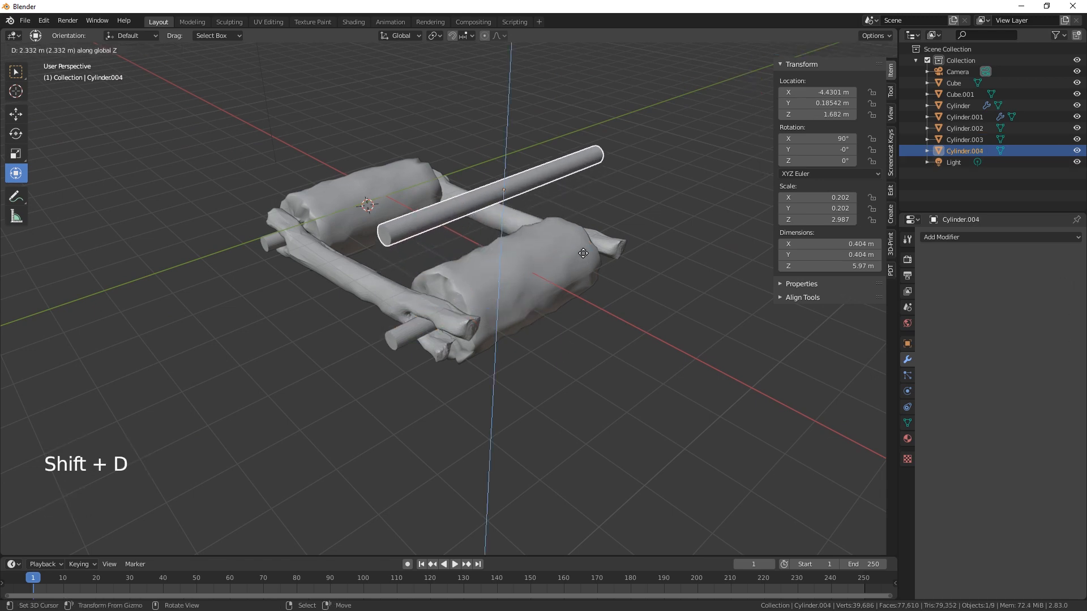
{"action": "left_click", "coordinate": [586, 256]}
Scale the raised rod copy down to about 0.089 m thick and stretch it to about 3.84 m long
{"action": "key", "text": "s"}
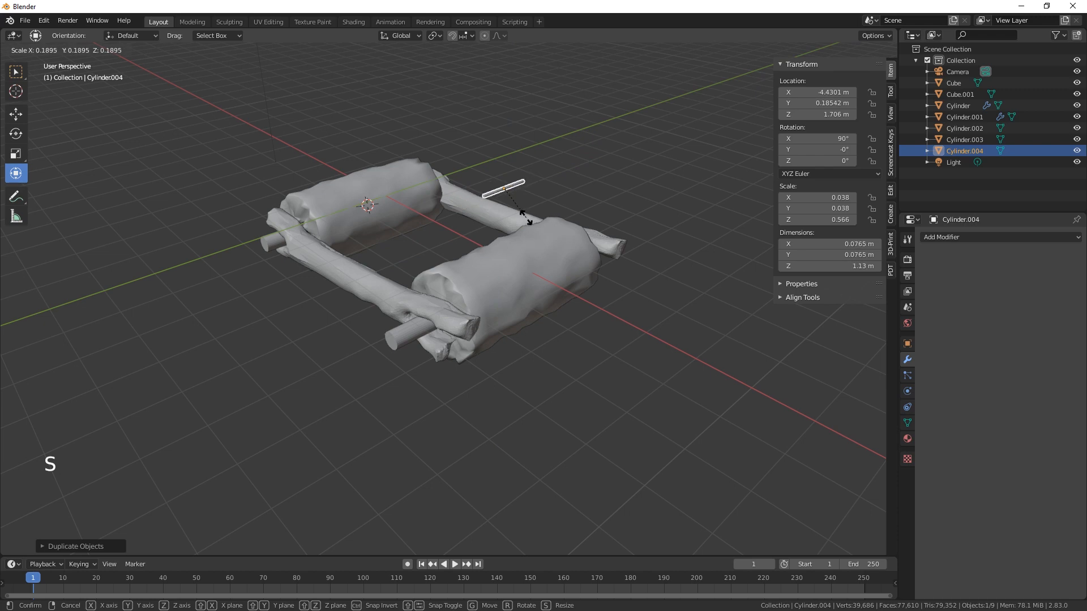
{"action": "left_click", "coordinate": [525, 217]}
{"action": "left_click_drag", "start_coordinate": [480, 193], "coordinate": [438, 209]}
{"action": "middle_click_drag", "start_coordinate": [515, 298], "coordinate": [532, 153]}
{"action": "middle_click_drag", "start_coordinate": [562, 188], "coordinate": [564, 290]}
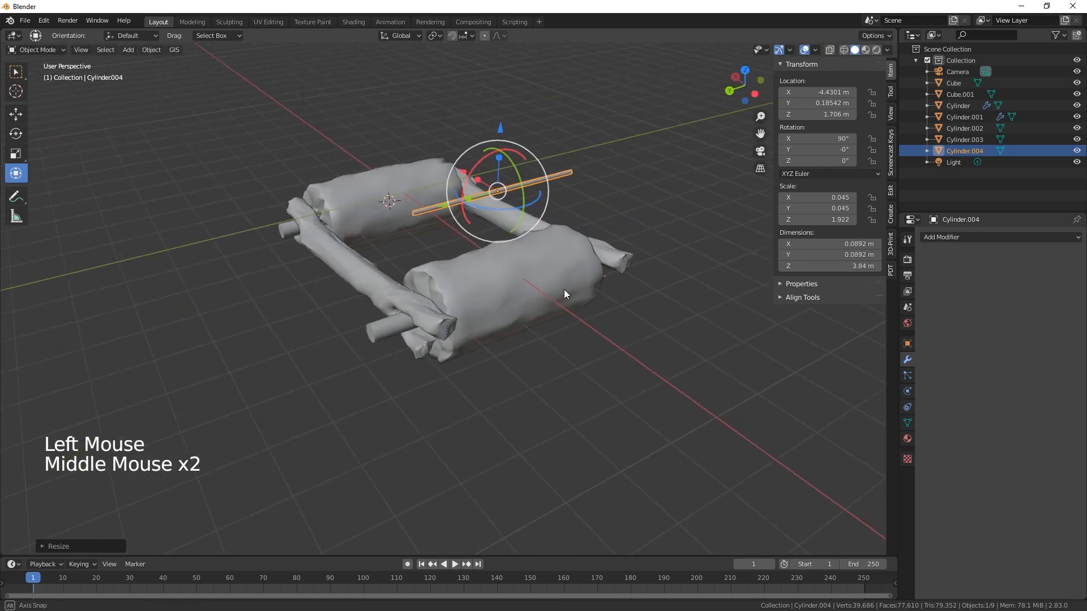
Rotate the slim rod about the X axis until it stands upright at 180°
{"action": "key", "text": "r"}
{"action": "key", "text": "x"}
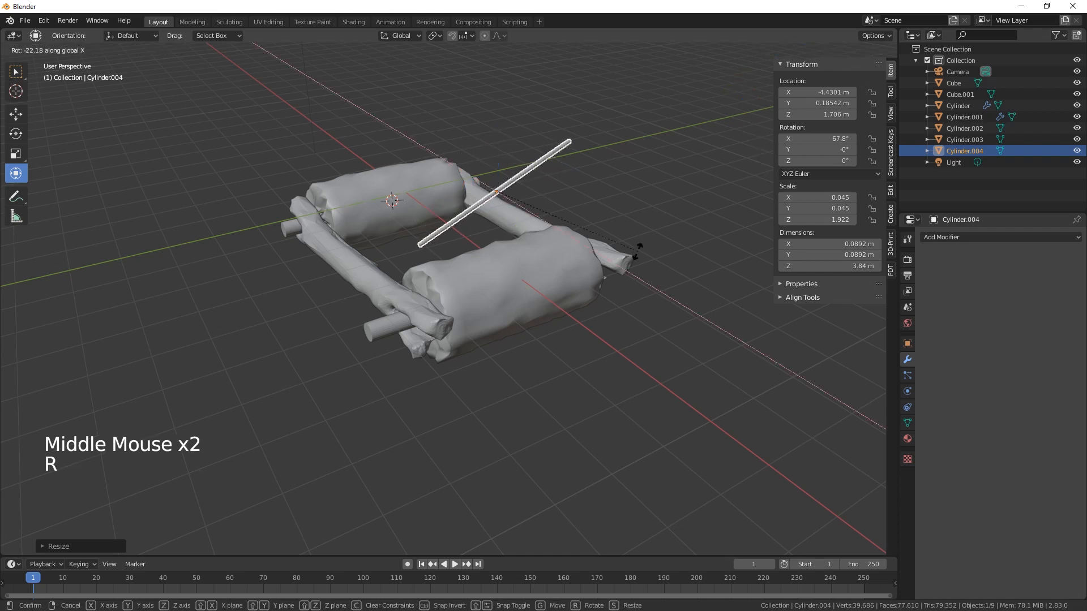
{"action": "left_click", "coordinate": [632, 254]}
{"action": "middle_click_drag", "start_coordinate": [644, 310], "coordinate": [695, 333]}
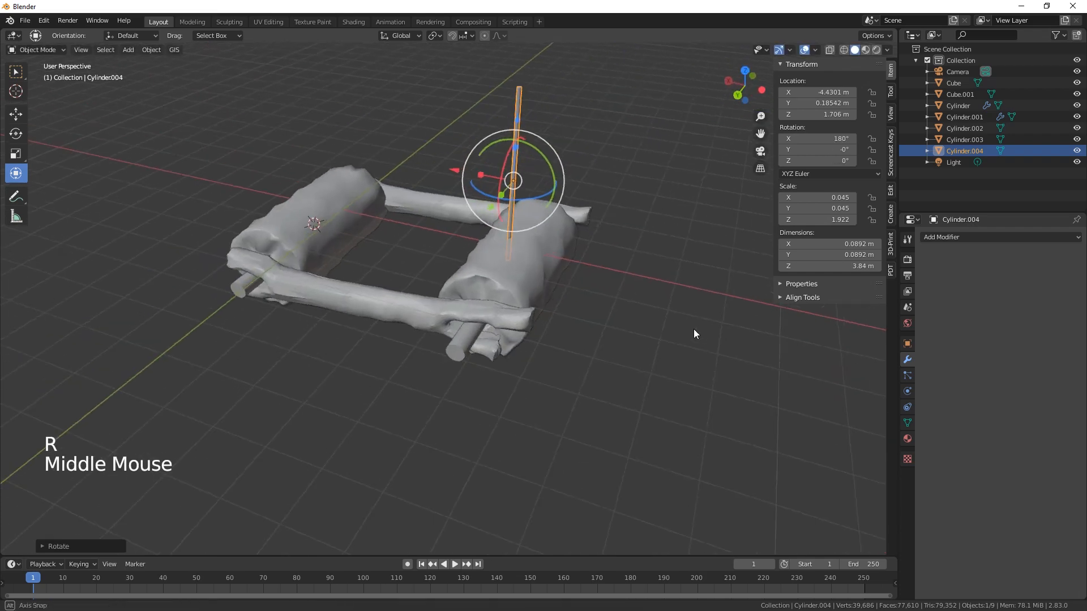
Move the upright pole over the first branch's fork, at about X 0.539 m and Y 2.464 m
{"action": "left_click_drag", "start_coordinate": [451, 170], "coordinate": [247, 147]}
{"action": "middle_click_drag", "start_coordinate": [409, 188], "coordinate": [303, 108]}
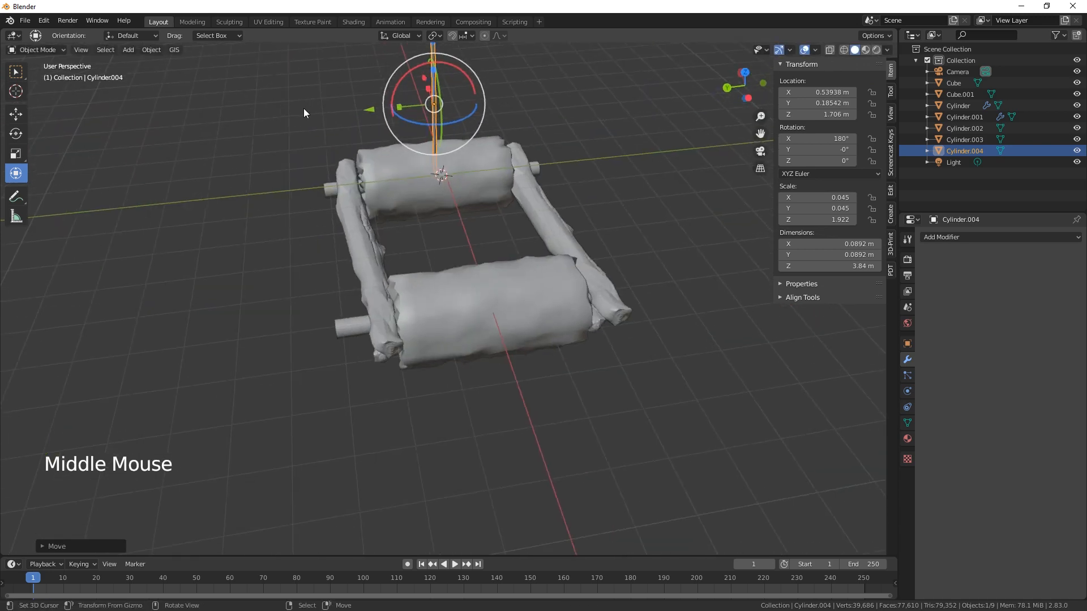
{"action": "left_click_drag", "start_coordinate": [369, 109], "coordinate": [275, 119]}
Tilt the pole about Y to -14° and seat it on the branch at about X 0.377 m, Z 1.64 m
{"action": "middle_click_drag", "start_coordinate": [275, 118], "coordinate": [297, 130]}
{"action": "left_click_drag", "start_coordinate": [292, 131], "coordinate": [300, 141]}
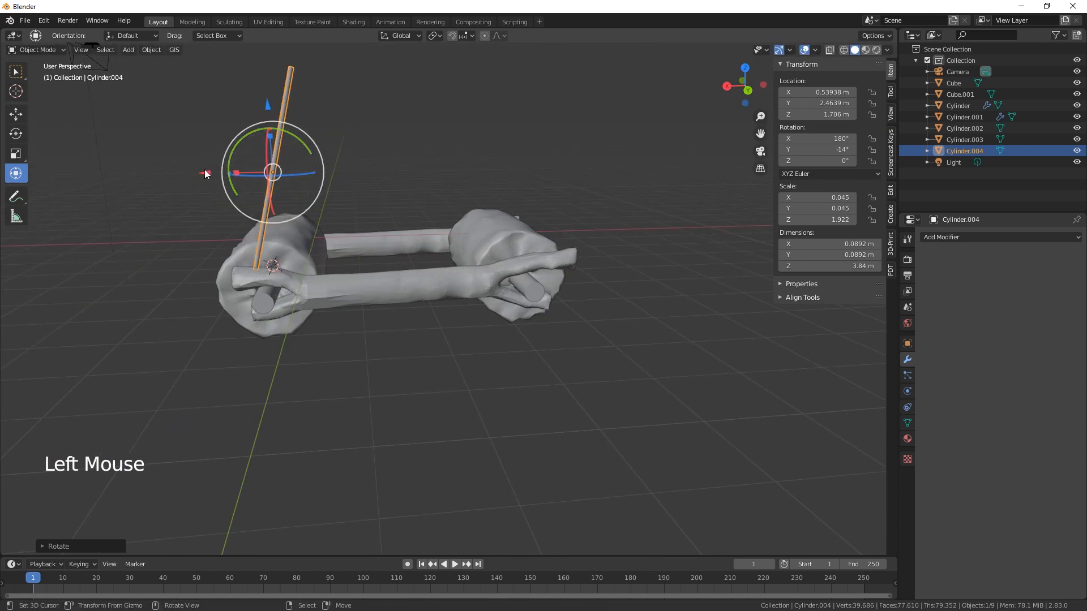
{"action": "left_click_drag", "start_coordinate": [206, 173], "coordinate": [215, 173]}
{"action": "middle_click_drag", "start_coordinate": [297, 219], "coordinate": [317, 290]}
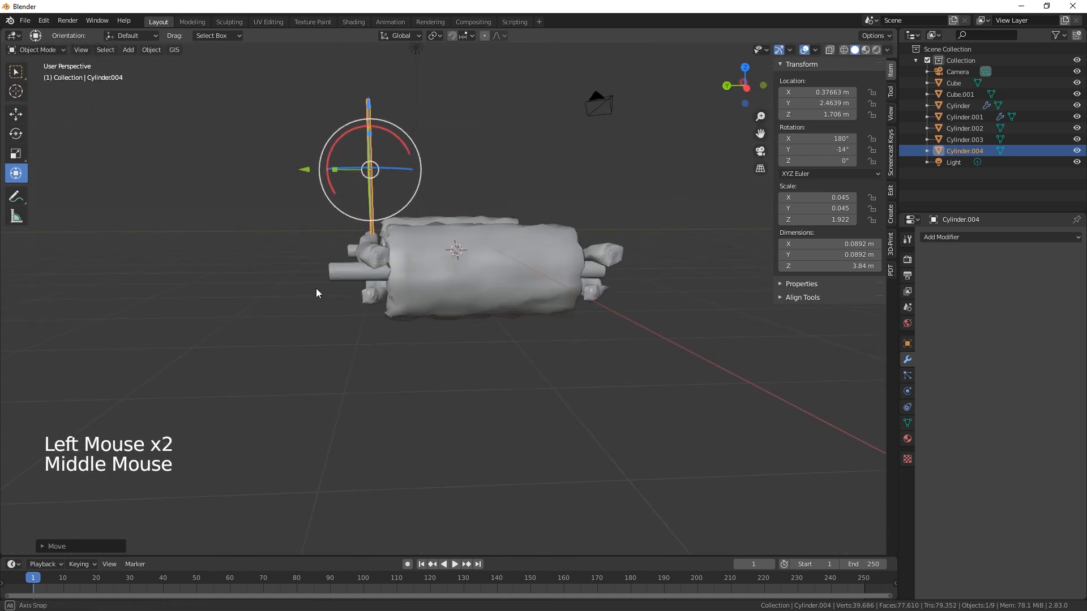
{"action": "middle_click_drag", "start_coordinate": [419, 262], "coordinate": [544, 242]}
{"action": "left_click_drag", "start_coordinate": [292, 76], "coordinate": [293, 80]}
{"action": "middle_click_drag", "start_coordinate": [447, 151], "coordinate": [336, 205]}
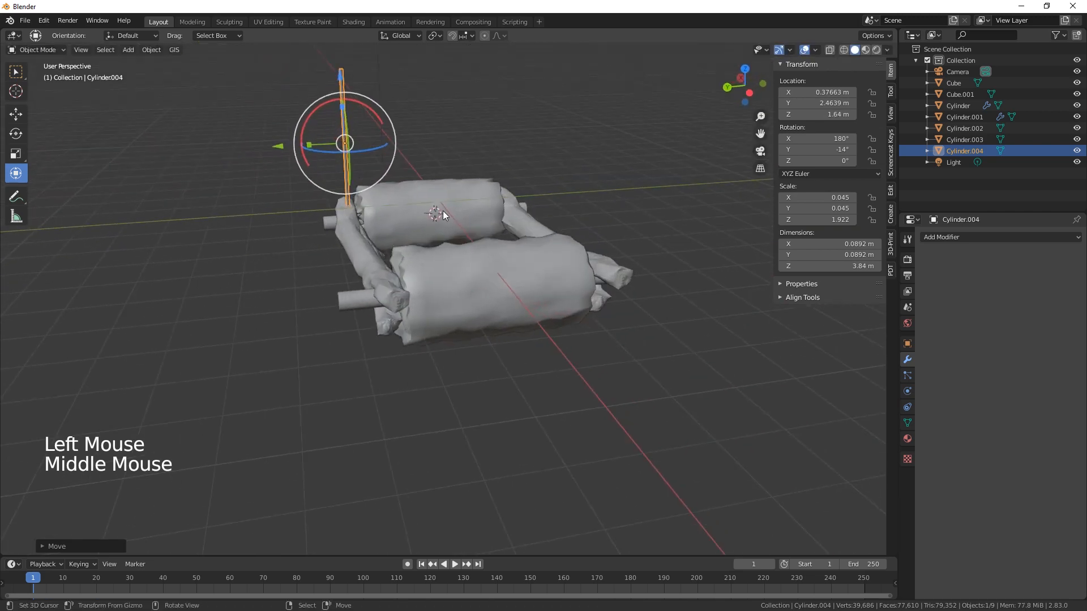
Duplicate the tilted pole along Y onto the opposite branch, placing the copy at about Y -2.129 m
{"action": "key", "text": "shift"}
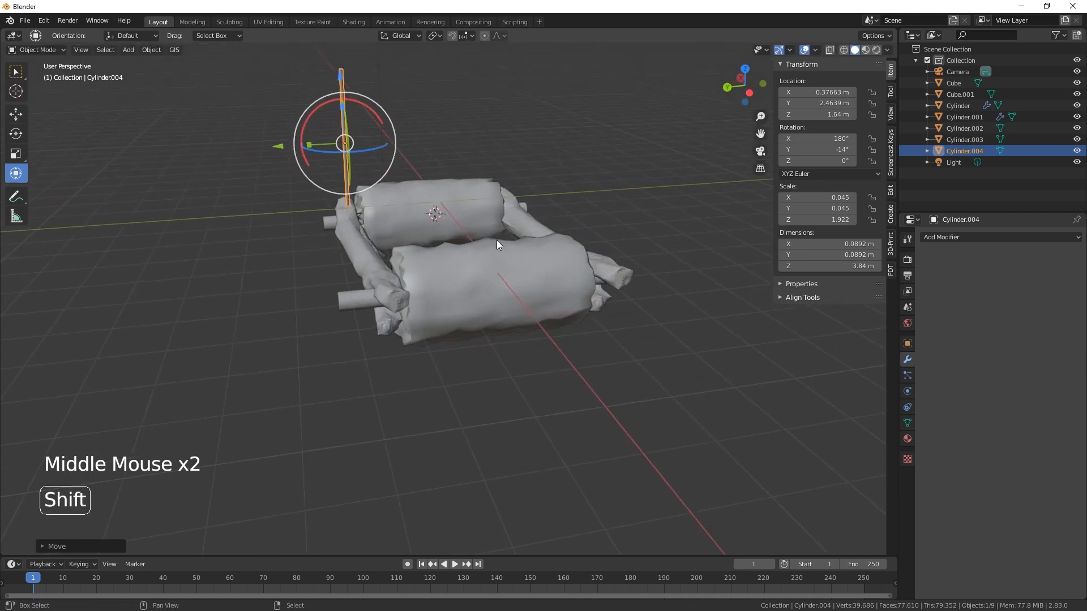
{"action": "key", "text": "shift+d"}
{"action": "key", "text": "y"}
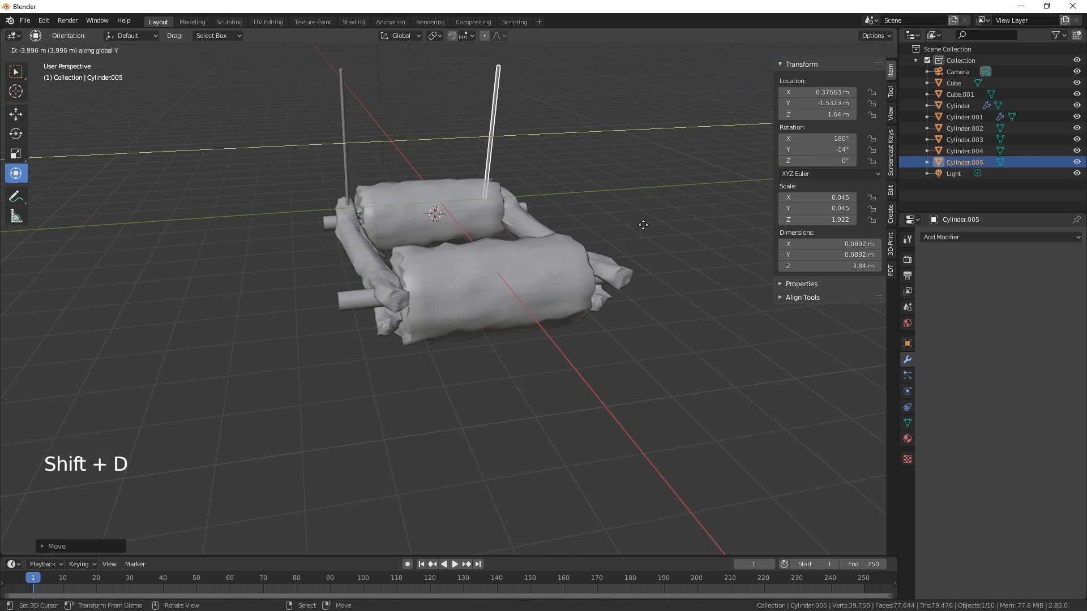
{"action": "left_click", "coordinate": [661, 222]}
{"action": "middle_click_drag", "start_coordinate": [595, 259], "coordinate": [544, 283]}
{"action": "left_click_drag", "start_coordinate": [571, 100], "coordinate": [542, 126]}
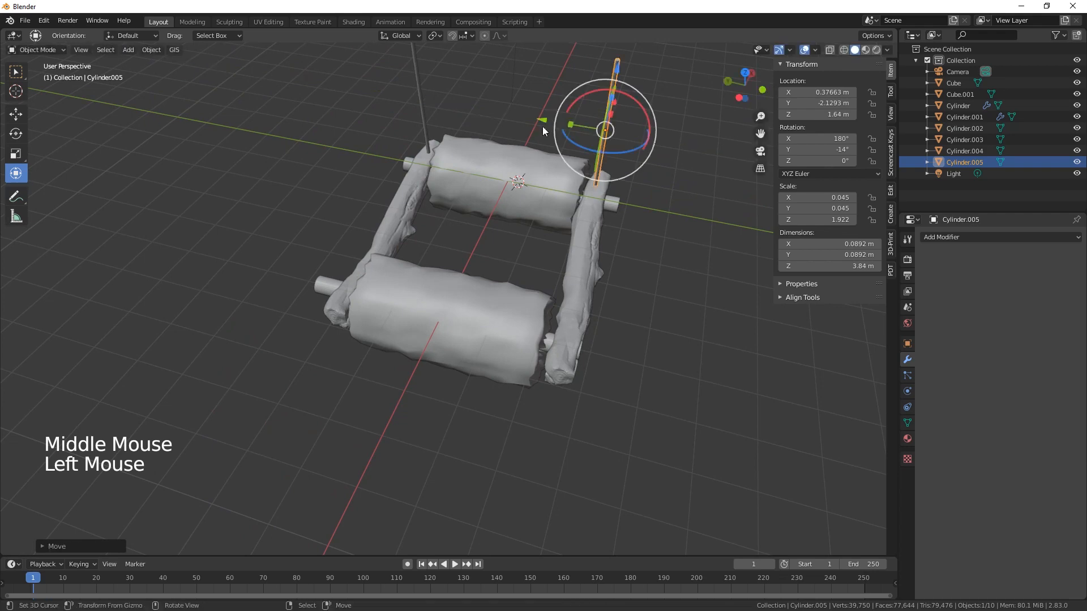
Duplicate both tilted poles together and rotate the copies 90° about the Y axis
{"action": "middle_click_drag", "start_coordinate": [542, 127], "coordinate": [483, 195]}
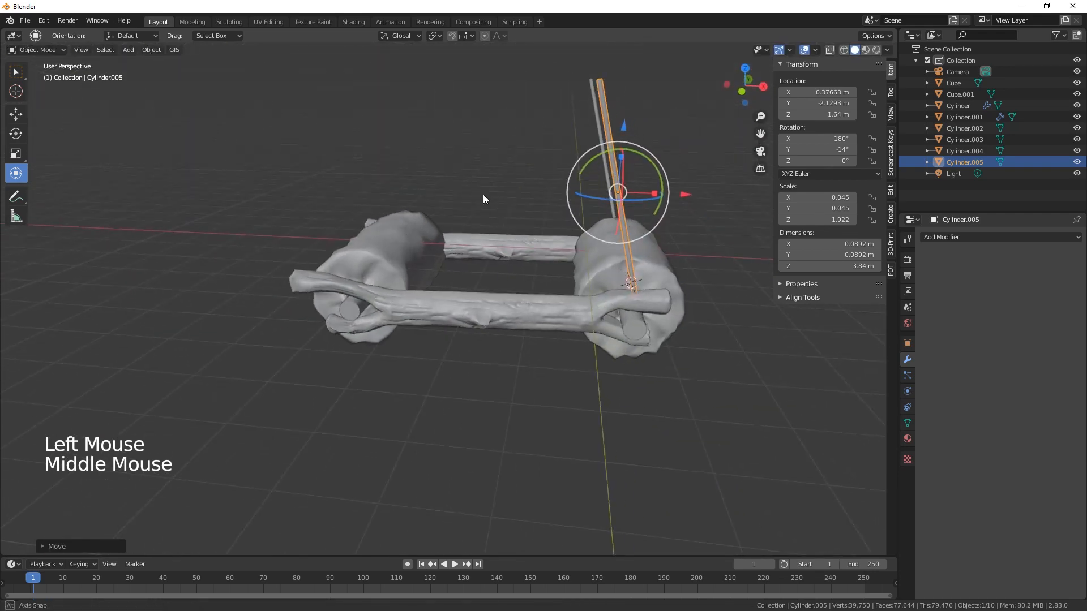
{"action": "middle_click_drag", "start_coordinate": [559, 226], "coordinate": [577, 263]}
{"action": "right_click", "coordinate": [571, 129], "text": "shift"}
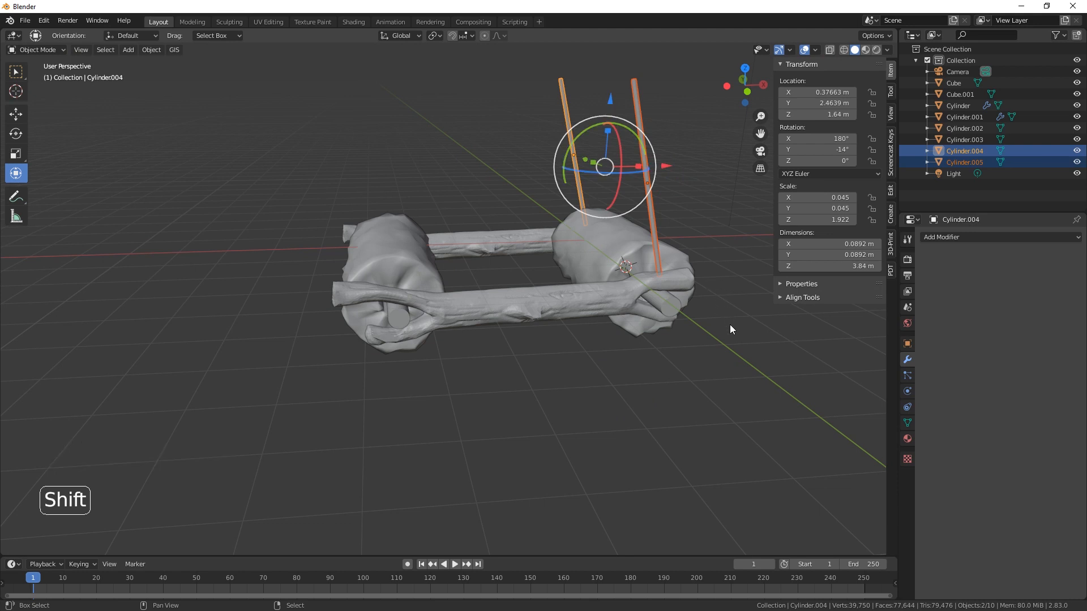
{"action": "key", "text": "shift+d"}
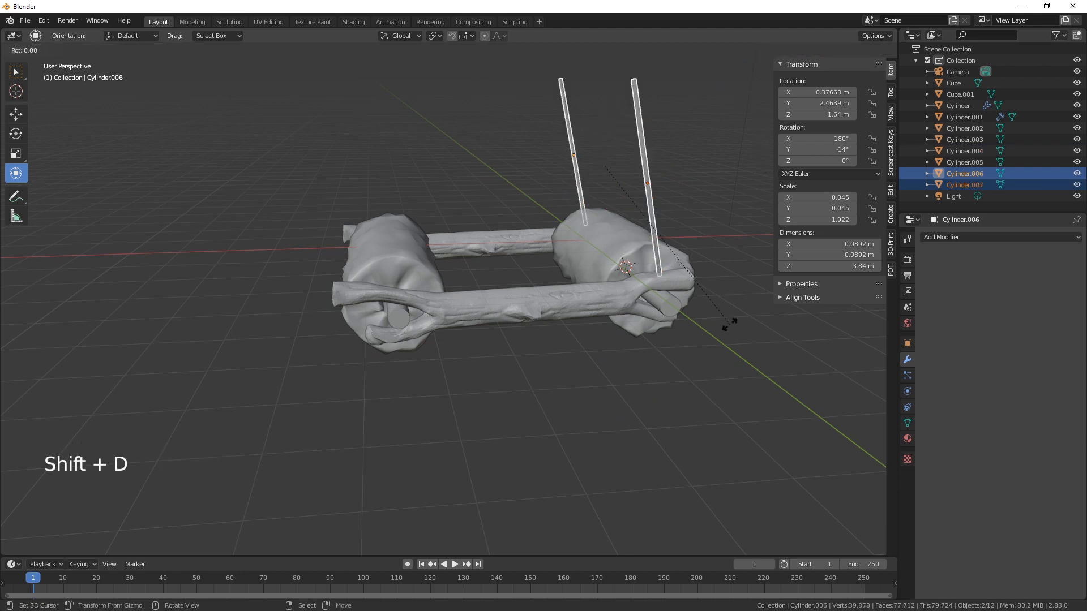
{"action": "type", "text": "y"}
{"action": "type", "text": "90"}
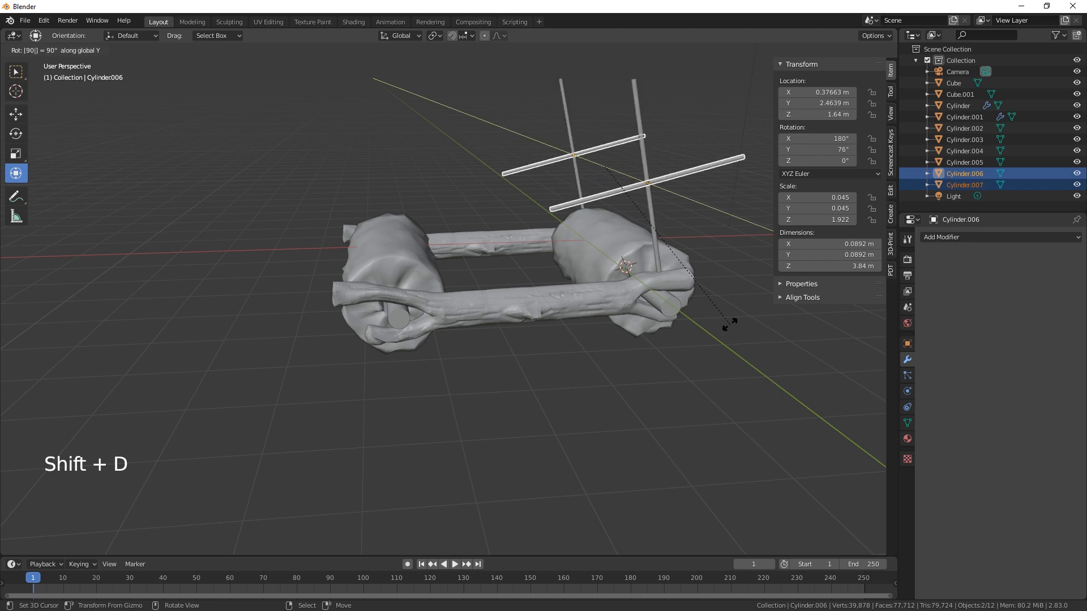
{"action": "key", "text": "Return"}
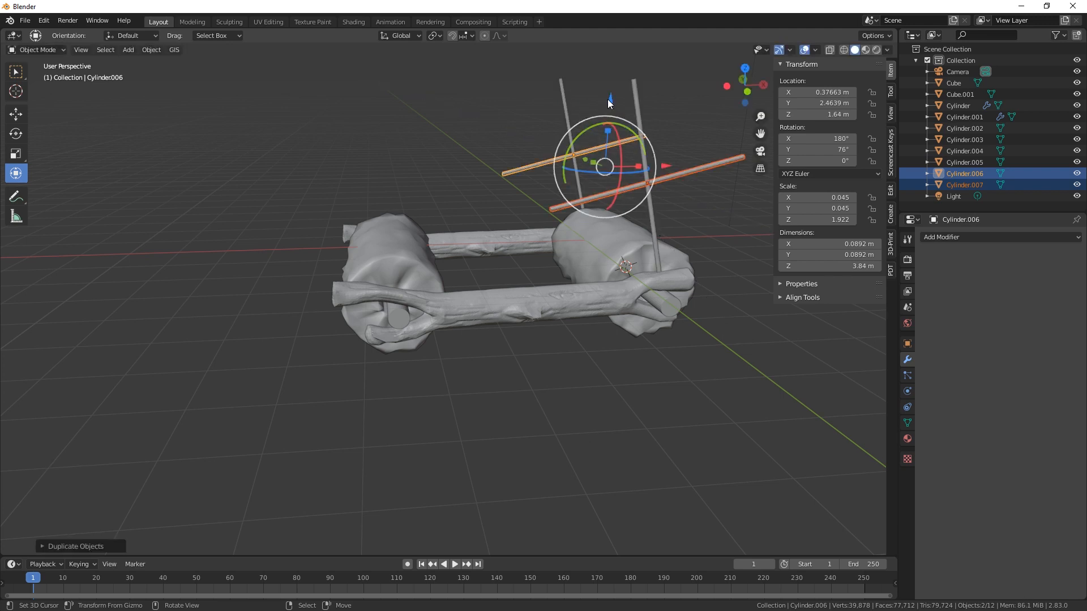
Move the crossbar pair to the pole tops at about X -1.686 m, Z 3.15 m, and level it to about 90.7° around Y
{"action": "left_click_drag", "start_coordinate": [609, 103], "coordinate": [600, 524]}
{"action": "middle_click_drag", "start_coordinate": [617, 404], "coordinate": [467, 509], "text": "shift"}
{"action": "left_click_drag", "start_coordinate": [493, 174], "coordinate": [417, 186]}
{"action": "left_click_drag", "start_coordinate": [349, 124], "coordinate": [351, 136]}
{"action": "left_click_drag", "start_coordinate": [419, 203], "coordinate": [454, 202]}
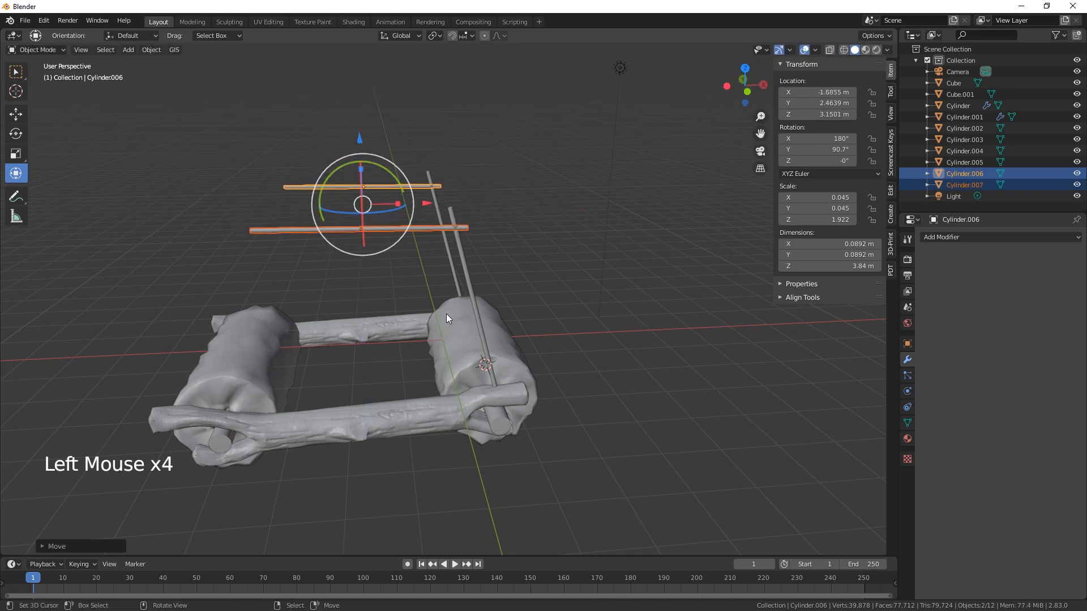
Add a mesh plane and raise it along Z to about 2.425 m, between the two tilted poles
{"action": "middle_click_drag", "start_coordinate": [446, 314], "coordinate": [532, 304]}
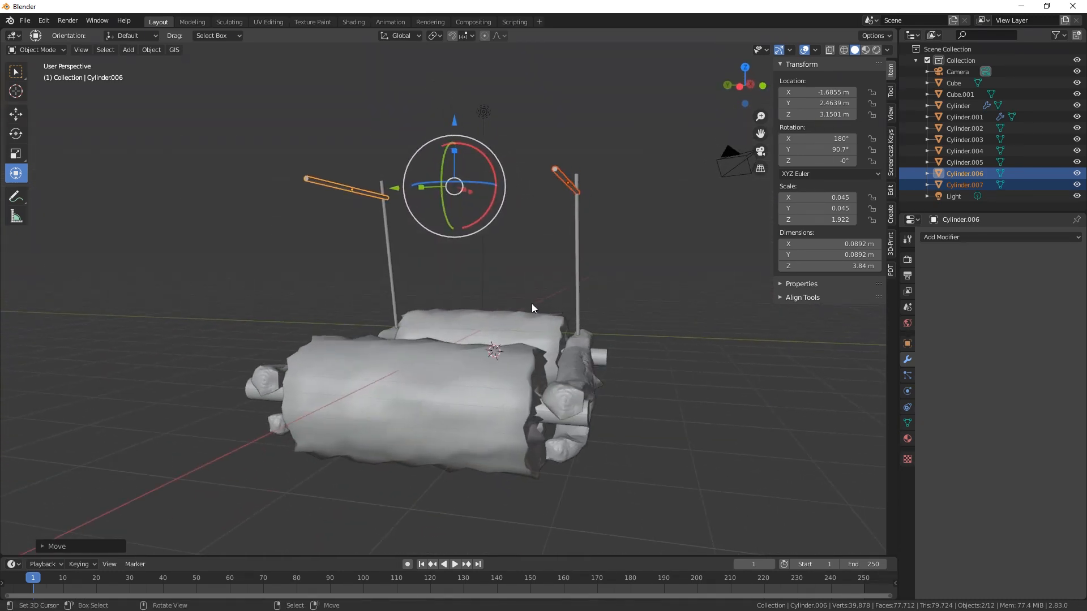
{"action": "middle_click_drag", "start_coordinate": [541, 323], "coordinate": [369, 375]}
{"action": "key", "text": "shift"}
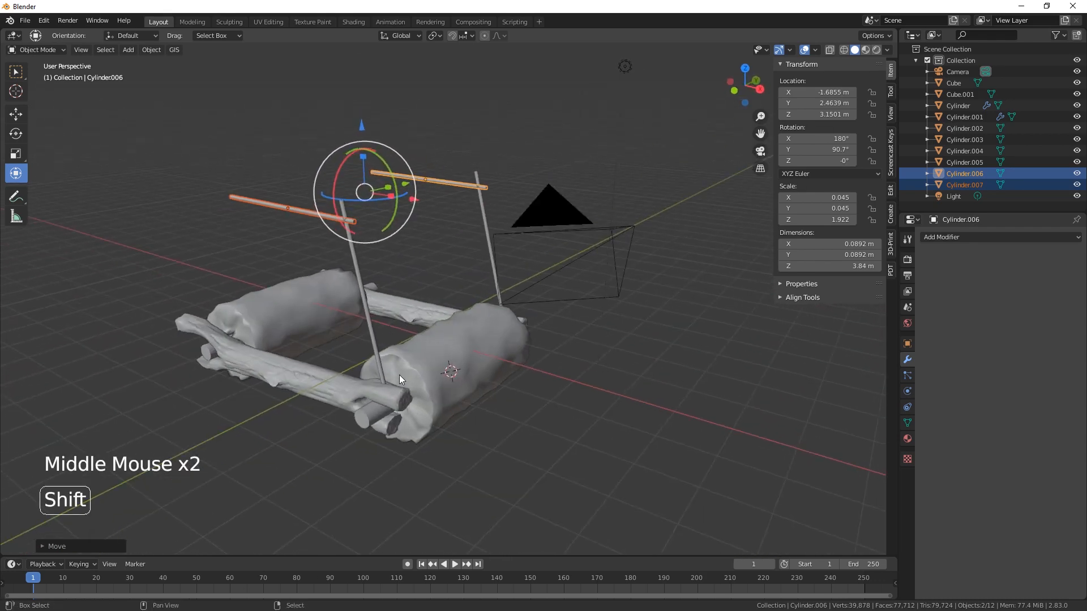
{"action": "key", "text": "shift+a"}
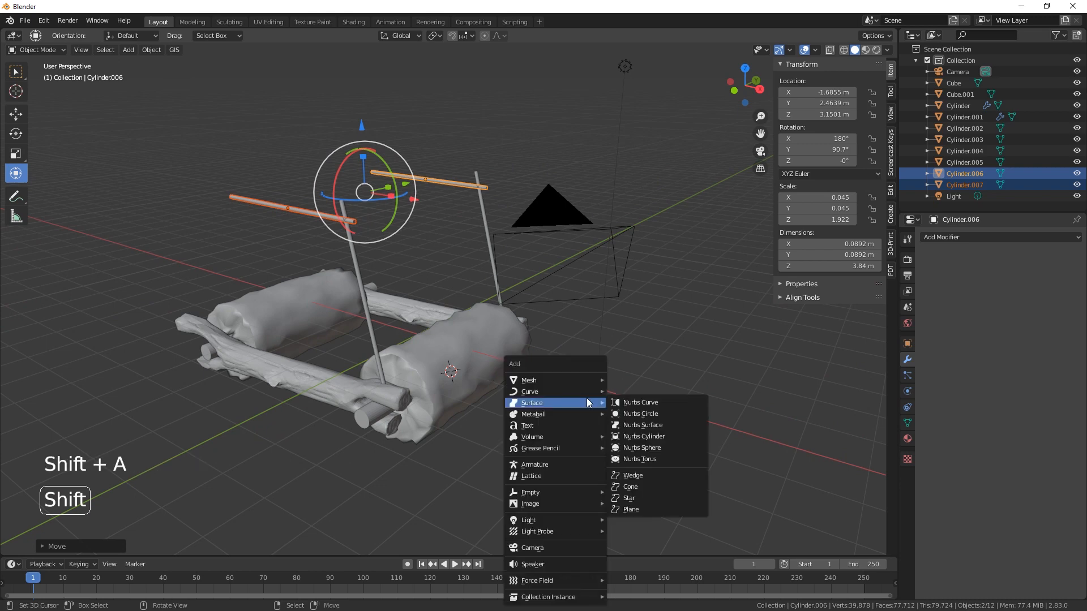
{"action": "mouse_move", "coordinate": [580, 379]}
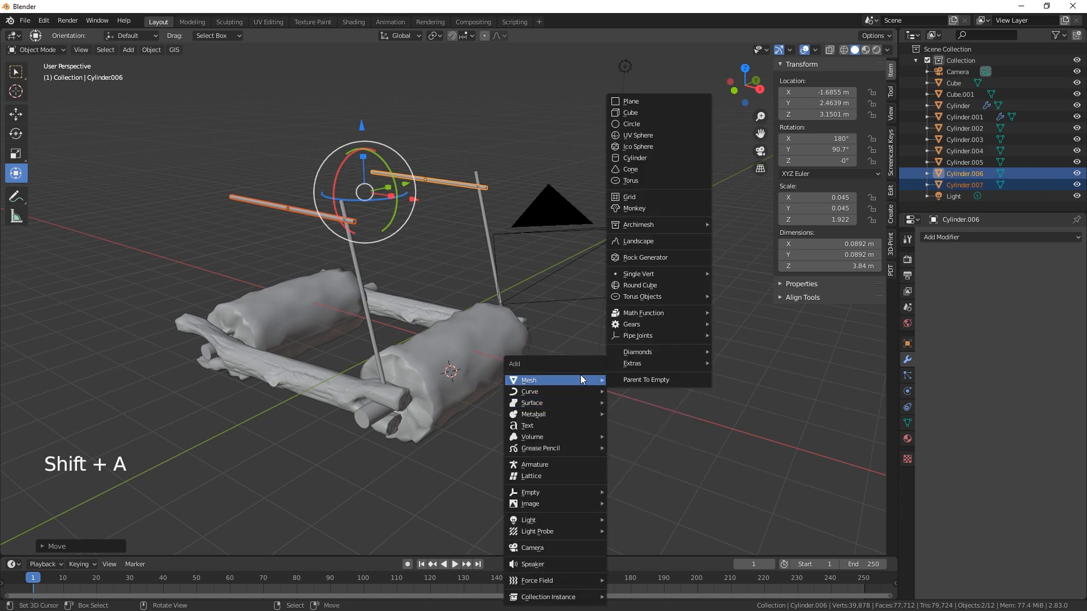
{"action": "left_click", "coordinate": [647, 100]}
{"action": "left_click_drag", "start_coordinate": [446, 312], "coordinate": [451, 185]}
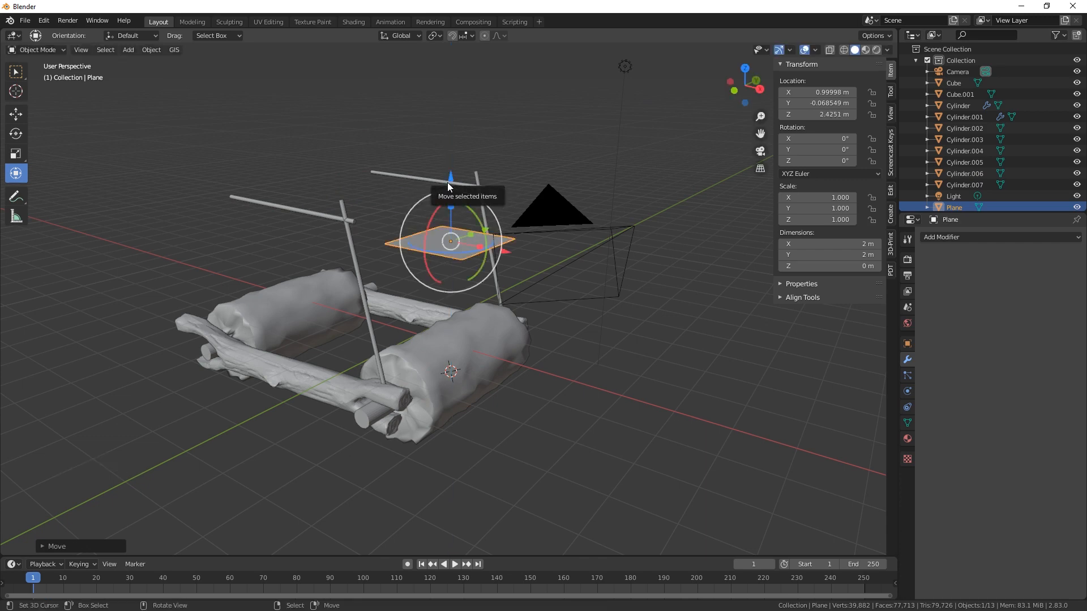
Rotate the flat plane 90° about the Y axis so it stands upright
{"action": "type", "text": "r"}
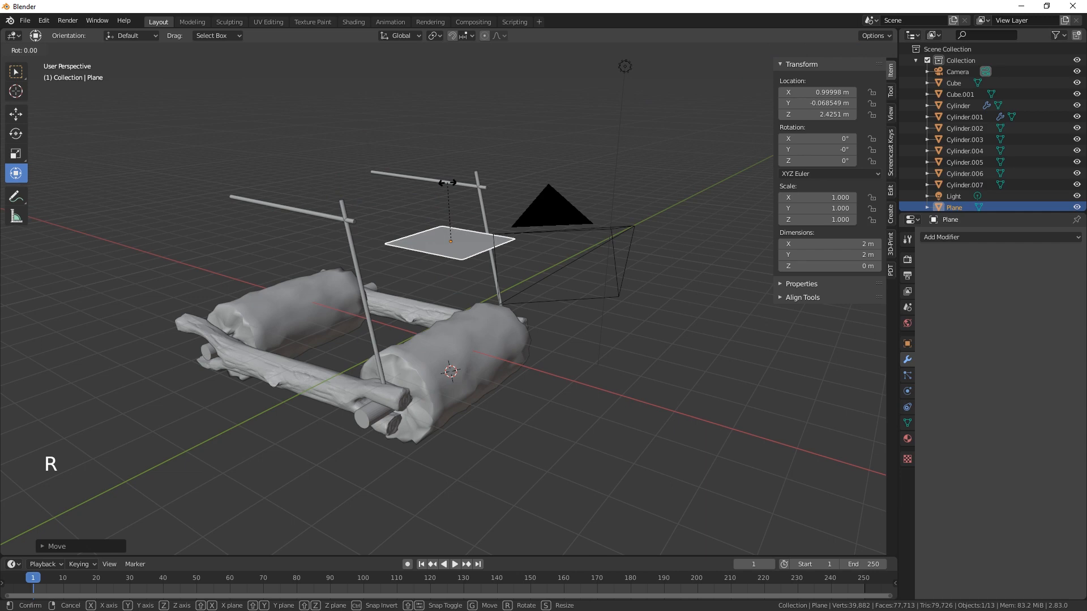
{"action": "type", "text": "y90"}
{"action": "key", "text": "Return"}
Shift the plane towards the upright poles, tilt it to about 75.8° about Y, and widen it along Y to about 4.26 m
{"action": "middle_click_drag", "start_coordinate": [537, 328], "coordinate": [510, 186]}
{"action": "left_click_drag", "start_coordinate": [509, 186], "coordinate": [491, 188]}
{"action": "middle_click_drag", "start_coordinate": [560, 321], "coordinate": [464, 313]}
{"action": "left_click_drag", "start_coordinate": [453, 248], "coordinate": [493, 242]}
{"action": "middle_click_drag", "start_coordinate": [522, 386], "coordinate": [545, 224]}
{"action": "left_click_drag", "start_coordinate": [546, 224], "coordinate": [508, 228]}
Position the plane between the two upright poles at about Y 0.125 m and Z 1.59 m
{"action": "middle_click_drag", "start_coordinate": [508, 229], "coordinate": [469, 225]}
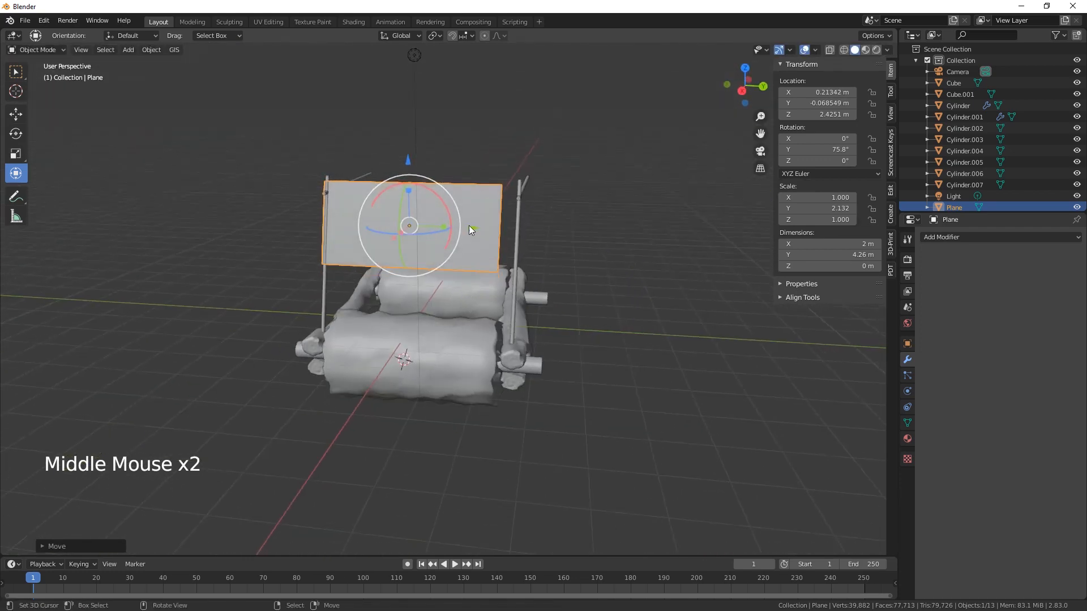
{"action": "left_click_drag", "start_coordinate": [468, 225], "coordinate": [479, 230]}
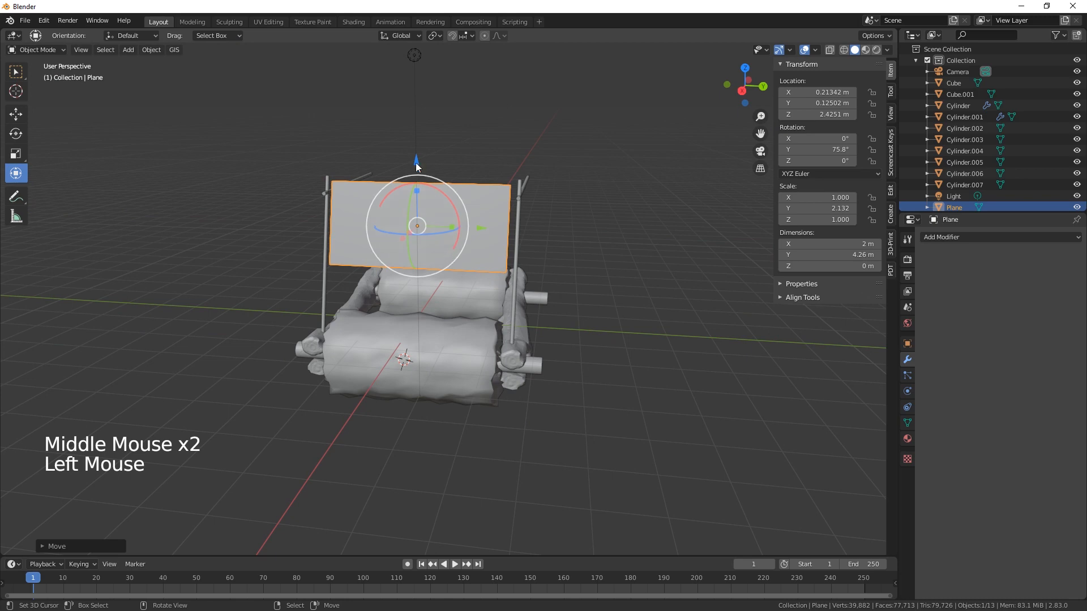
{"action": "left_click_drag", "start_coordinate": [416, 165], "coordinate": [407, 188]}
Align the plane with the slanted poles at about X 0.39 m and Y 0.19 m, and widen it along Y to about 4.52 m
{"action": "middle_click_drag", "start_coordinate": [537, 346], "coordinate": [602, 338]}
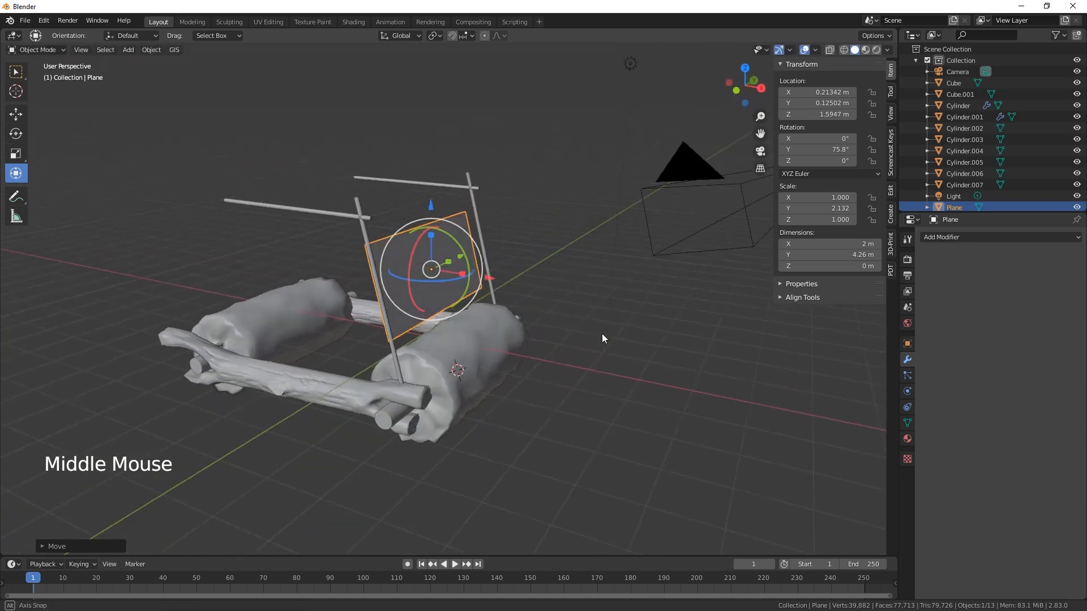
{"action": "left_click_drag", "start_coordinate": [494, 280], "coordinate": [497, 279]}
{"action": "middle_click_drag", "start_coordinate": [497, 280], "coordinate": [458, 266]}
{"action": "left_click_drag", "start_coordinate": [455, 264], "coordinate": [485, 258]}
{"action": "middle_click_drag", "start_coordinate": [481, 383], "coordinate": [551, 362]}
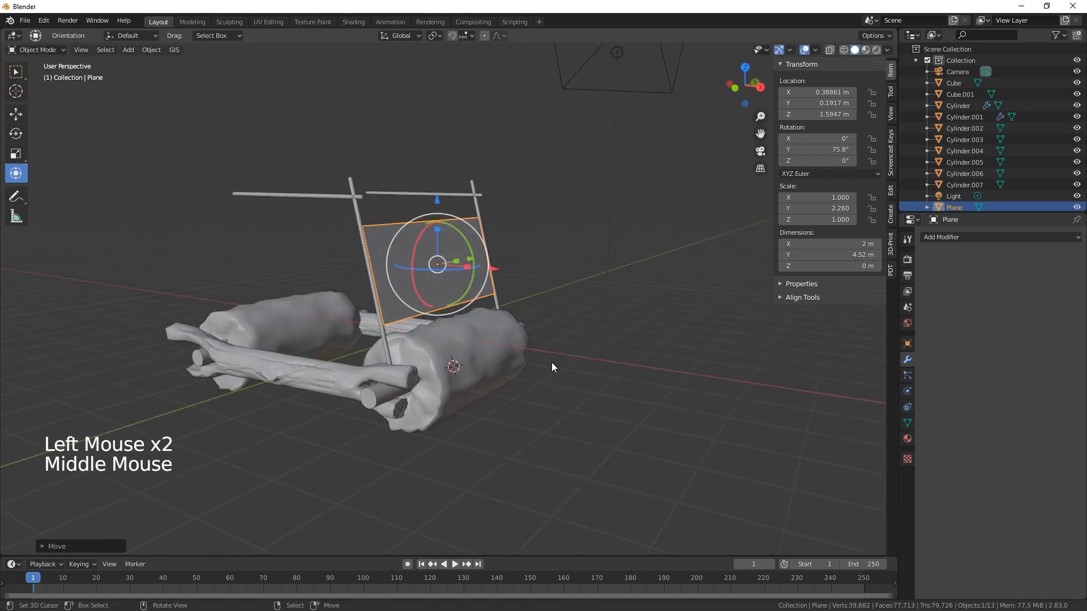
Stretch the plane to about 2.68 m tall and move it to about X 0.29 m, Z 1.99 m so it reaches the crossbars
{"action": "left_click_drag", "start_coordinate": [433, 226], "coordinate": [430, 213]}
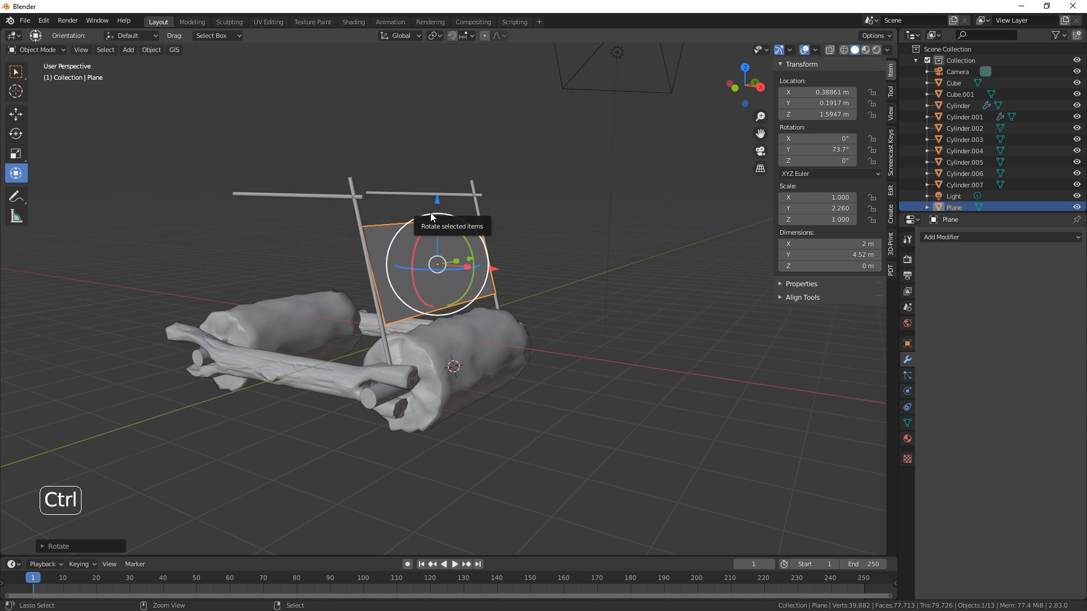
{"action": "key", "text": "ctrl+z"}
{"action": "left_click_drag", "start_coordinate": [440, 223], "coordinate": [426, 178]}
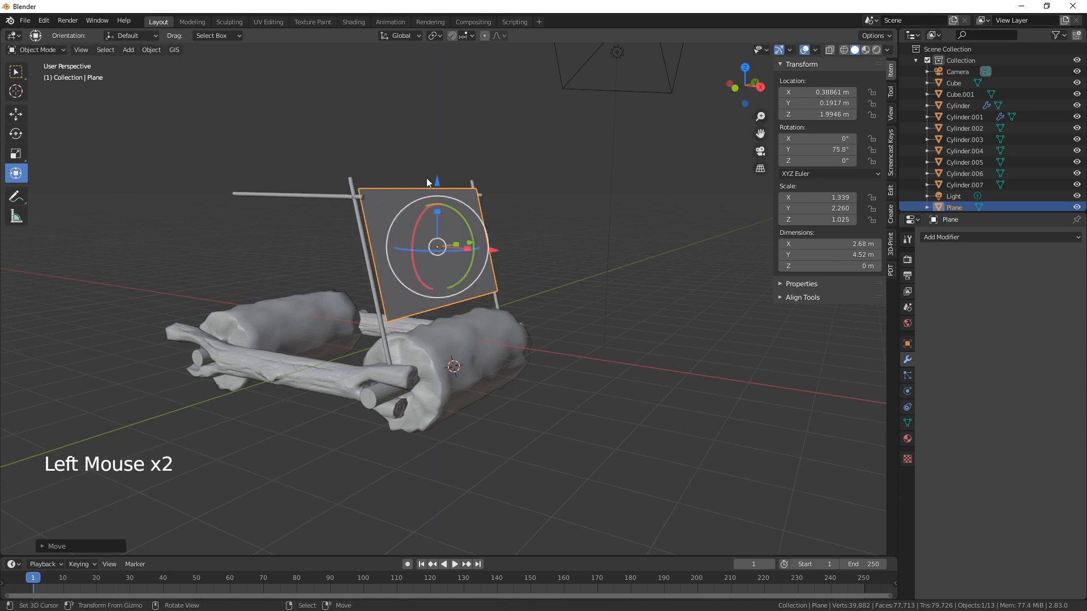
{"action": "left_click_drag", "start_coordinate": [493, 252], "coordinate": [490, 250]}
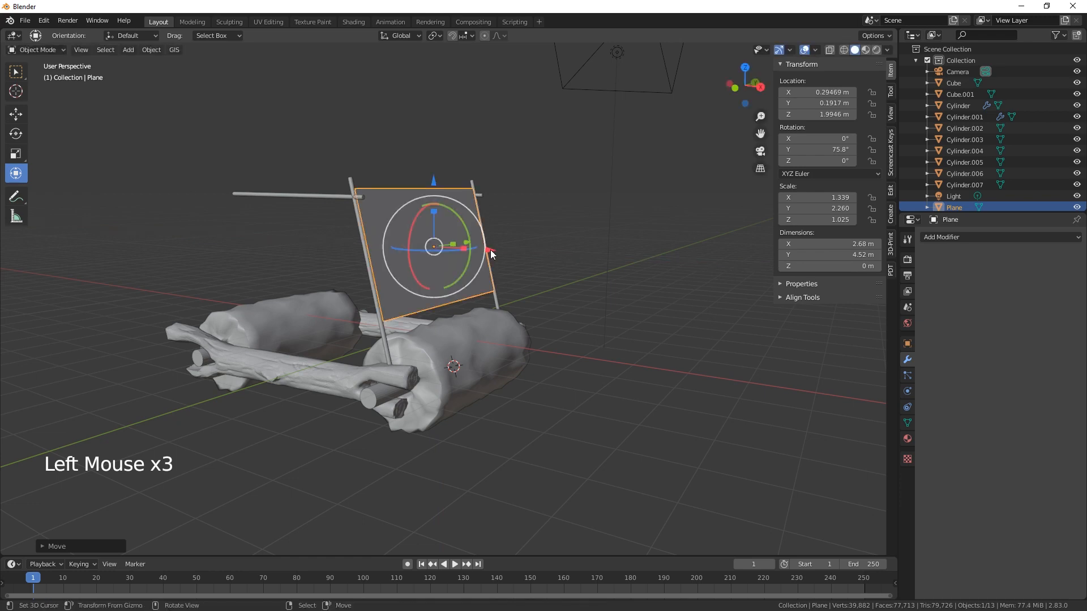
Extrude the plane's top edge about 3.55 m along negative X to form the roof, and lower the roof's front edge slightly
{"action": "middle_click_drag", "start_coordinate": [477, 301], "coordinate": [455, 196]}
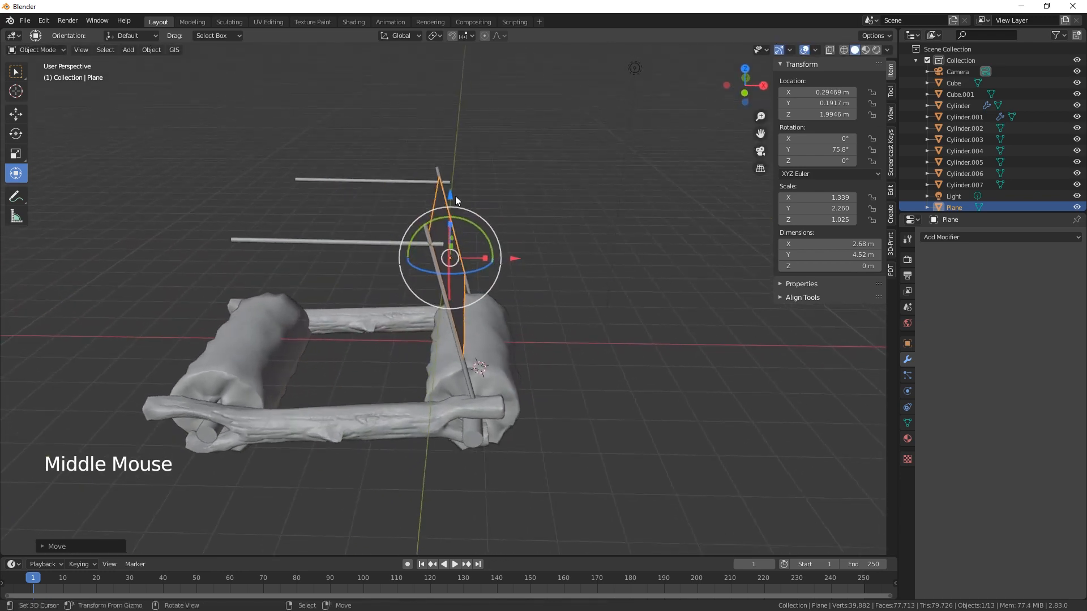
{"action": "key", "text": "Tab"}
{"action": "right_click", "coordinate": [432, 195]}
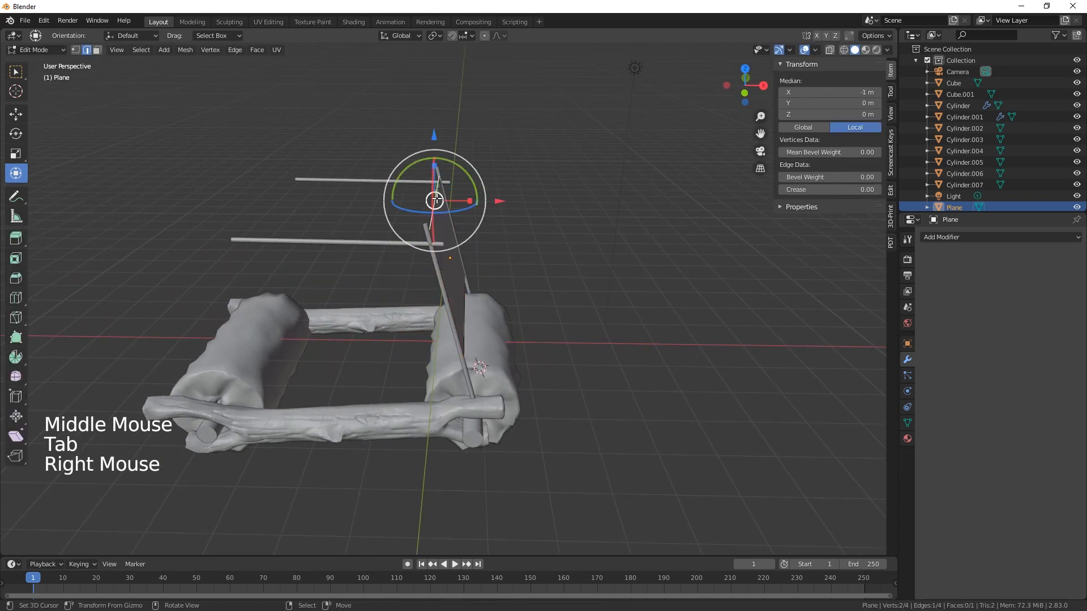
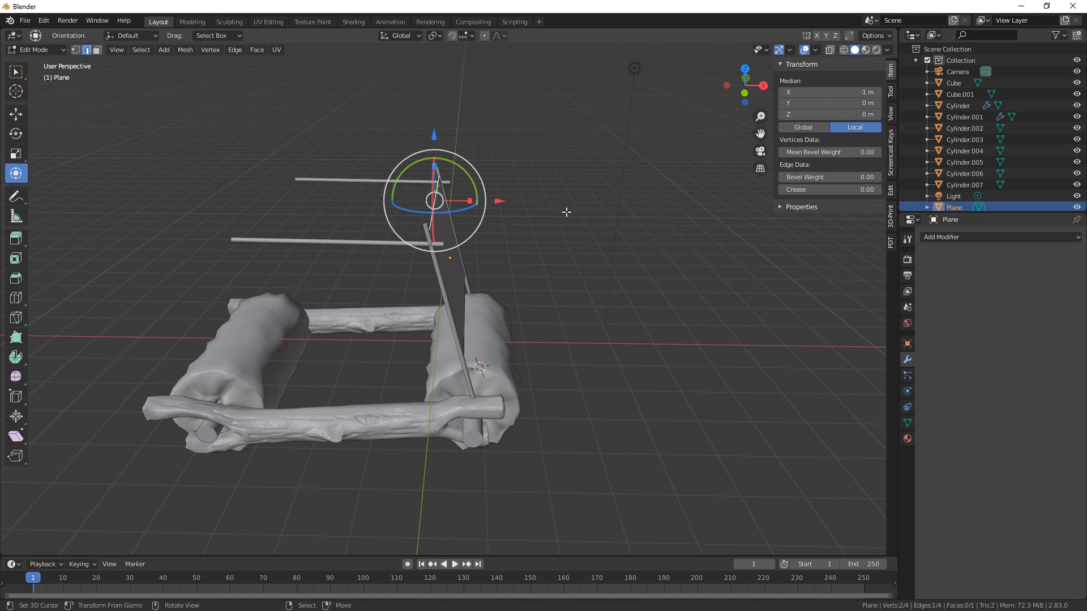
{"action": "key", "text": "e"}
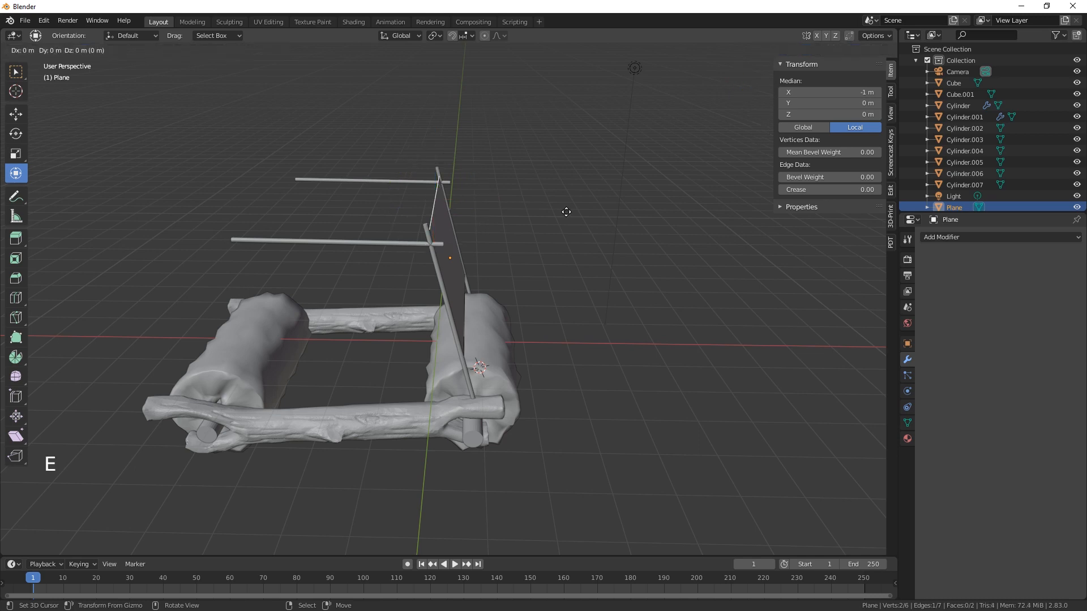
{"action": "key", "text": "x"}
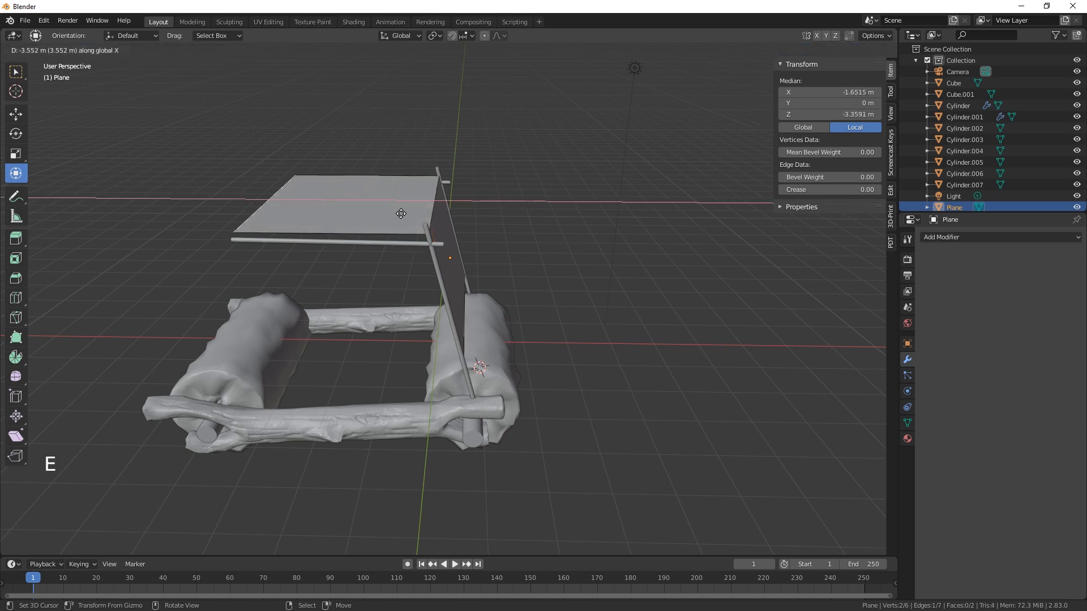
{"action": "left_click", "coordinate": [400, 214]}
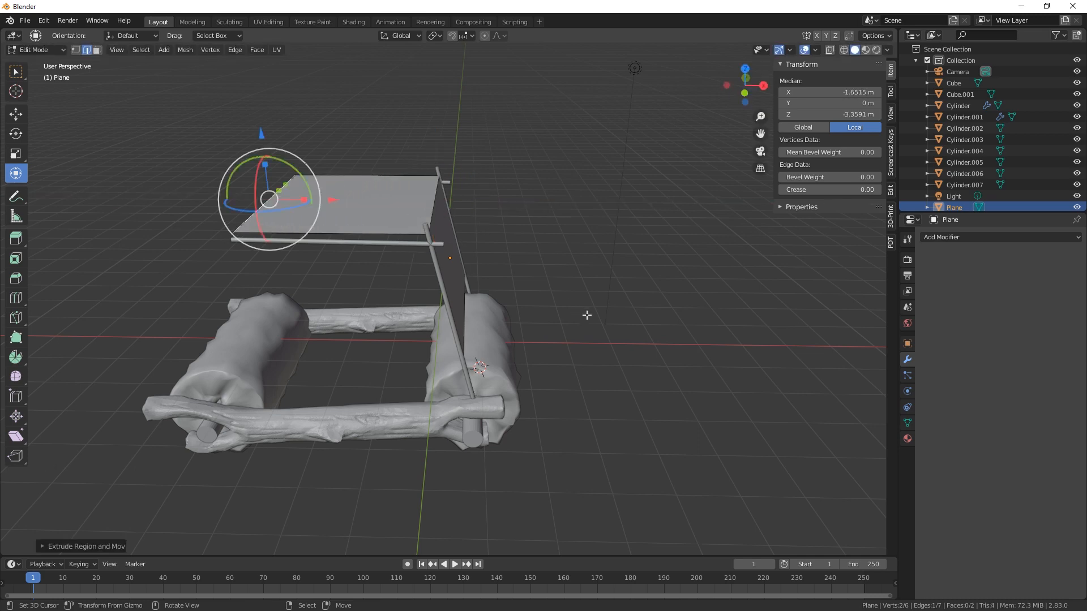
{"action": "middle_click_drag", "start_coordinate": [586, 316], "coordinate": [723, 304]}
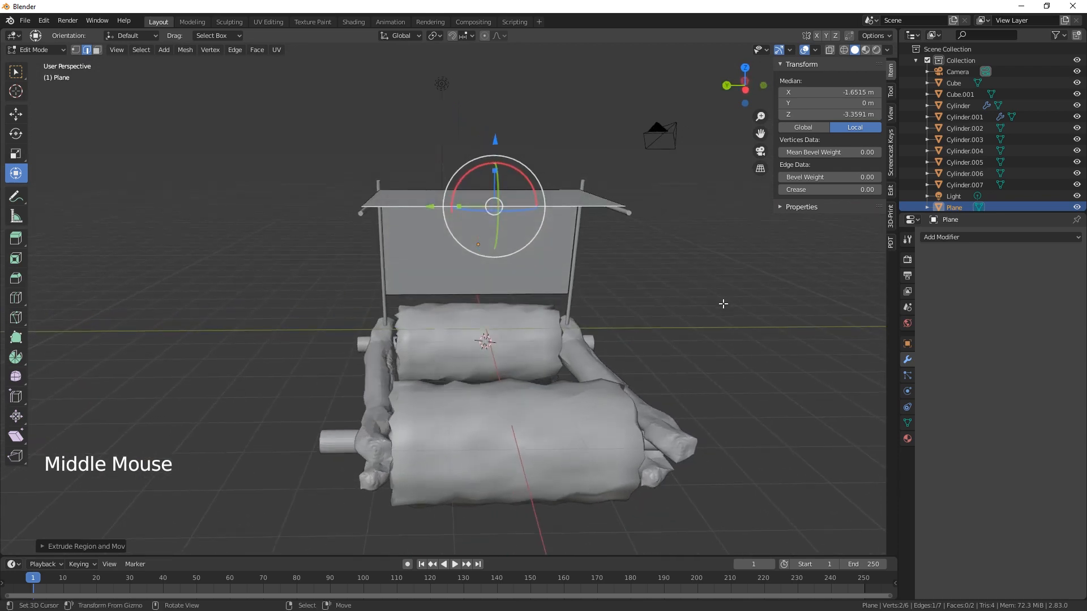
{"action": "left_click_drag", "start_coordinate": [498, 142], "coordinate": [505, 152]}
Add five evenly spaced loop cuts running down the back panel and along the roof
{"action": "middle_click_drag", "start_coordinate": [701, 294], "coordinate": [516, 277]}
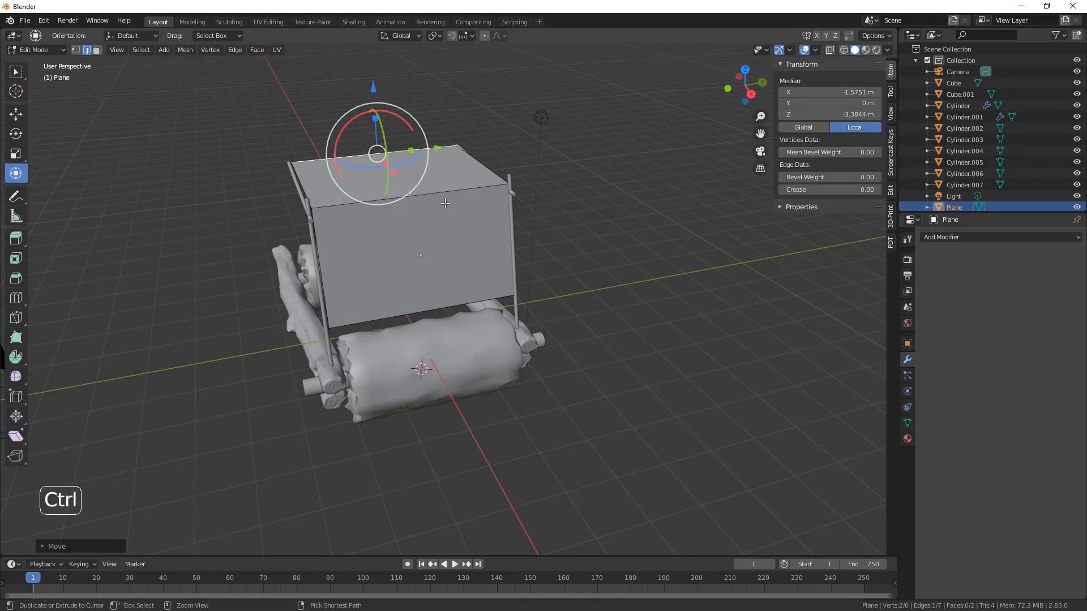
{"action": "key", "text": "ctrl+r"}
{"action": "scroll", "coordinate": [440, 204], "scroll_direction": "up", "scroll_amount": 5}
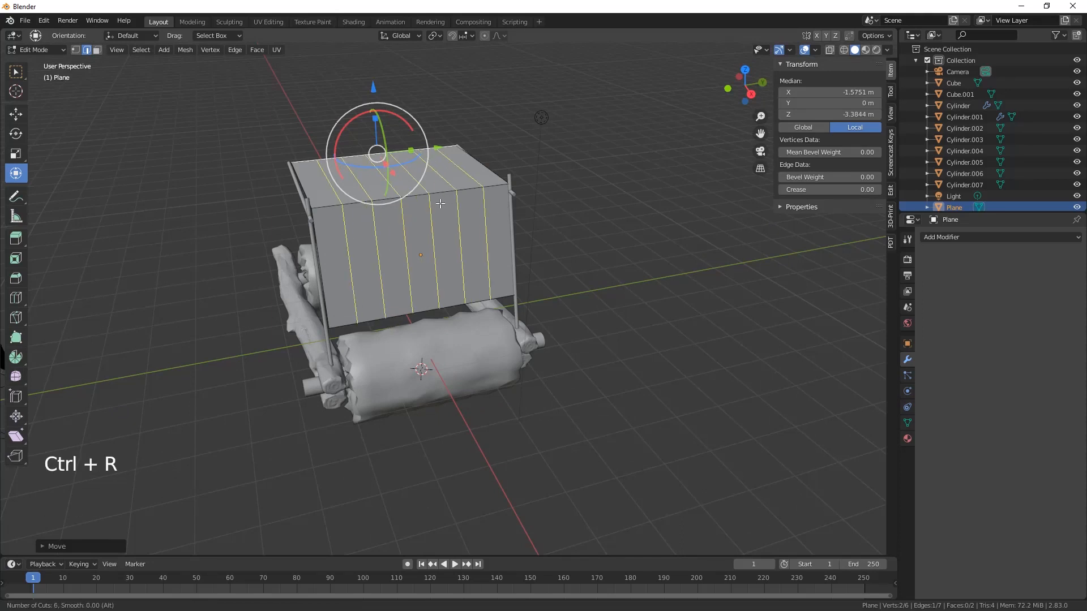
{"action": "scroll", "coordinate": [439, 204], "scroll_direction": "down", "scroll_amount": 1}
{"action": "left_click", "coordinate": [440, 204]}
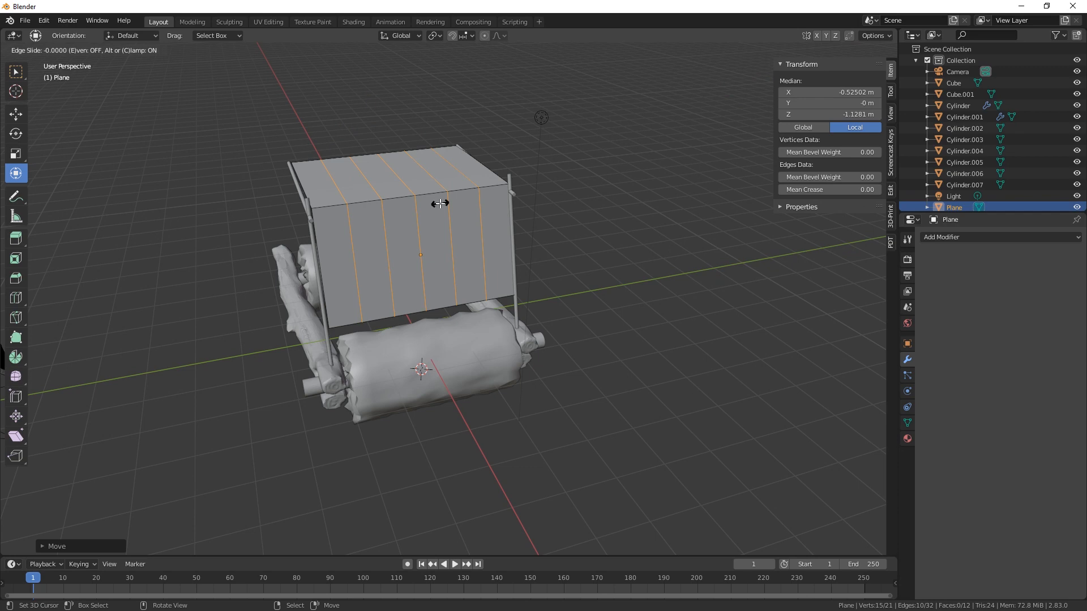
{"action": "right_click", "coordinate": [439, 203]}
Add three evenly spaced loop cuts across the width of the roof panel
{"action": "key", "text": "ctrl+r"}
{"action": "scroll", "coordinate": [425, 173], "scroll_direction": "up", "scroll_amount": 2}
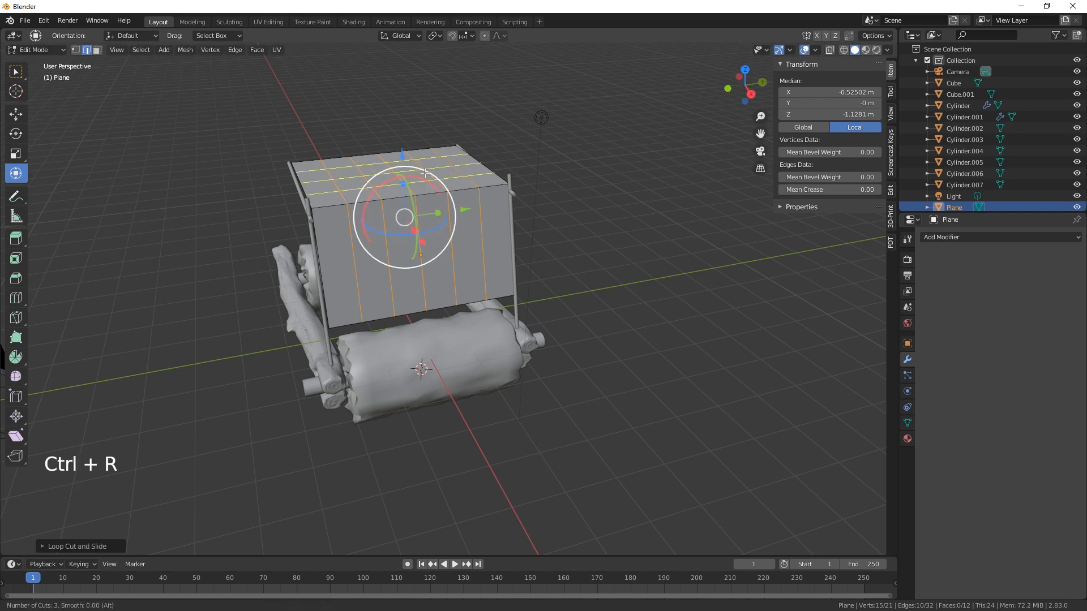
{"action": "left_click", "coordinate": [425, 172]}
{"action": "right_click", "coordinate": [425, 173]}
Add four evenly spaced horizontal loop cuts across the back panel
{"action": "key", "text": "ctrl+r"}
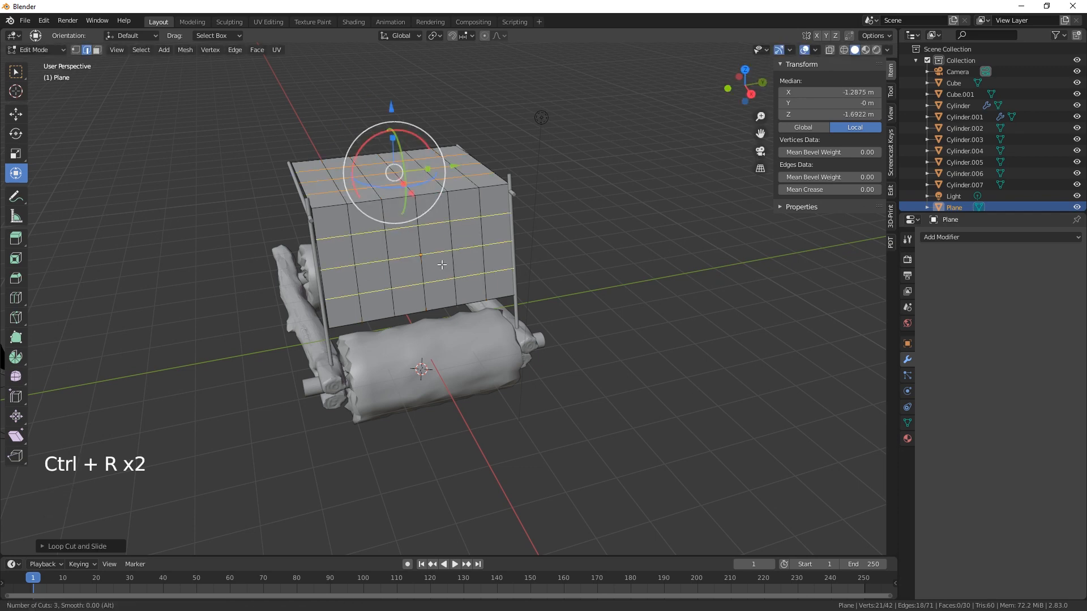
{"action": "scroll", "coordinate": [441, 265], "scroll_direction": "up", "scroll_amount": 1}
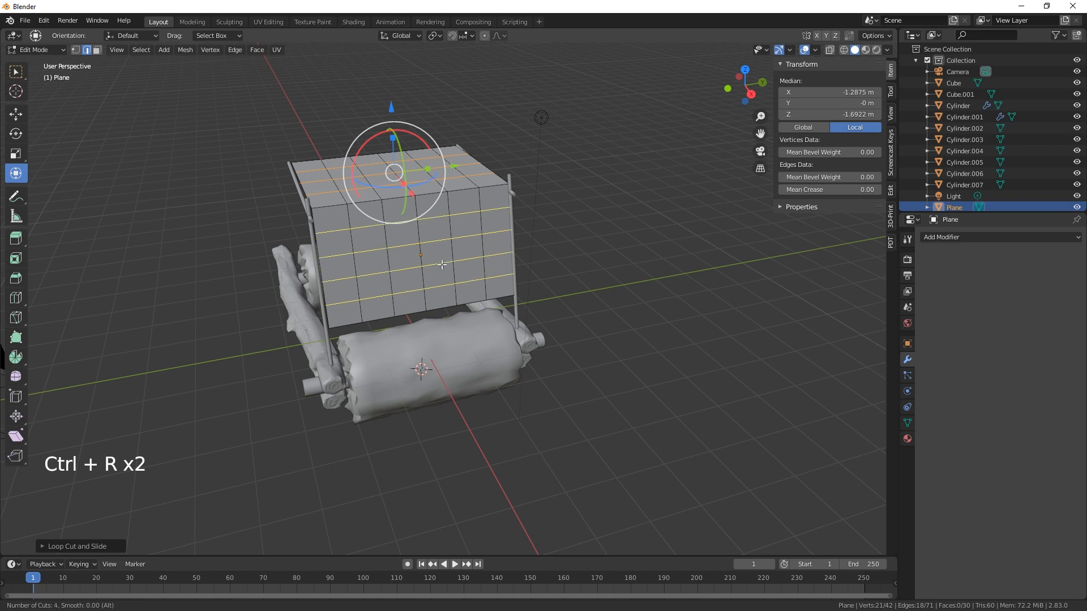
{"action": "left_click", "coordinate": [441, 264]}
{"action": "right_click", "coordinate": [441, 265]}
{"action": "left_click", "coordinate": [442, 264]}
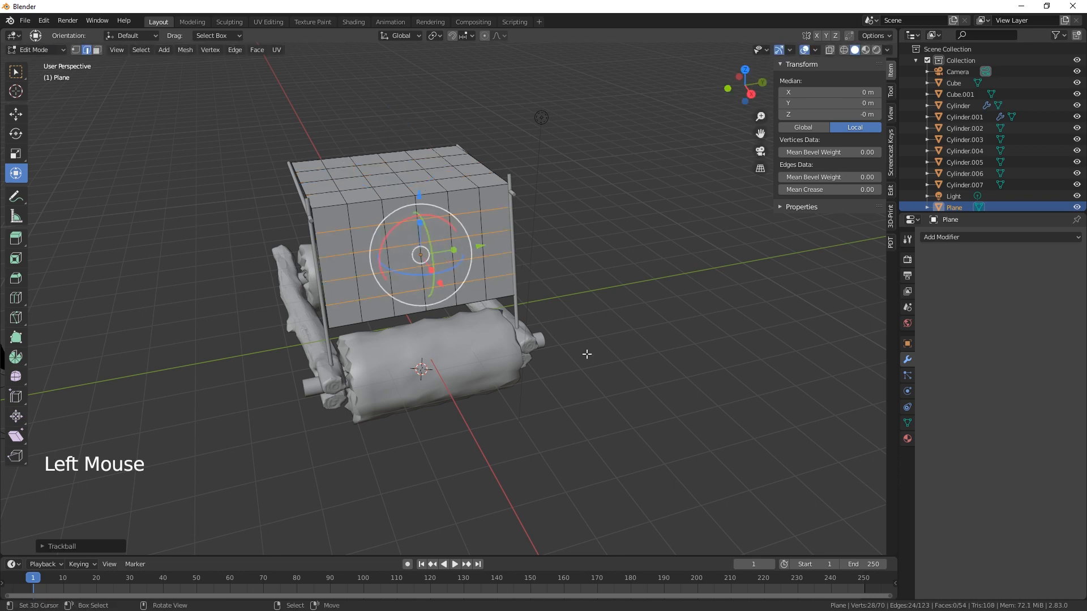
Pull the middle vertex of the roof's front edge downward with proportional editing enabled so the roof sags
{"action": "middle_click_drag", "start_coordinate": [586, 354], "coordinate": [685, 309]}
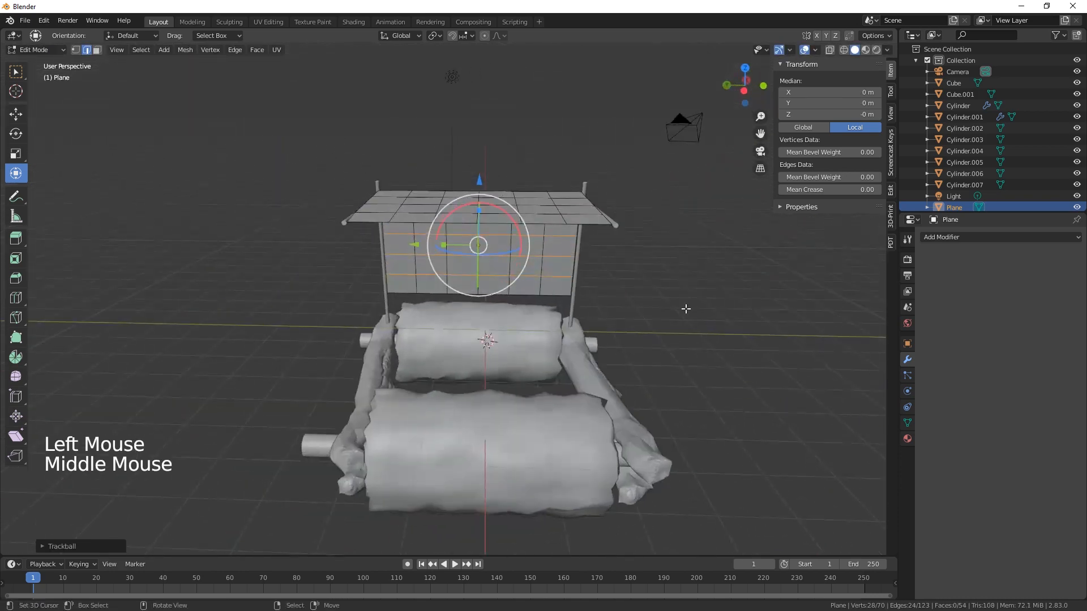
{"action": "key", "text": "1"}
{"action": "right_click", "coordinate": [480, 224]}
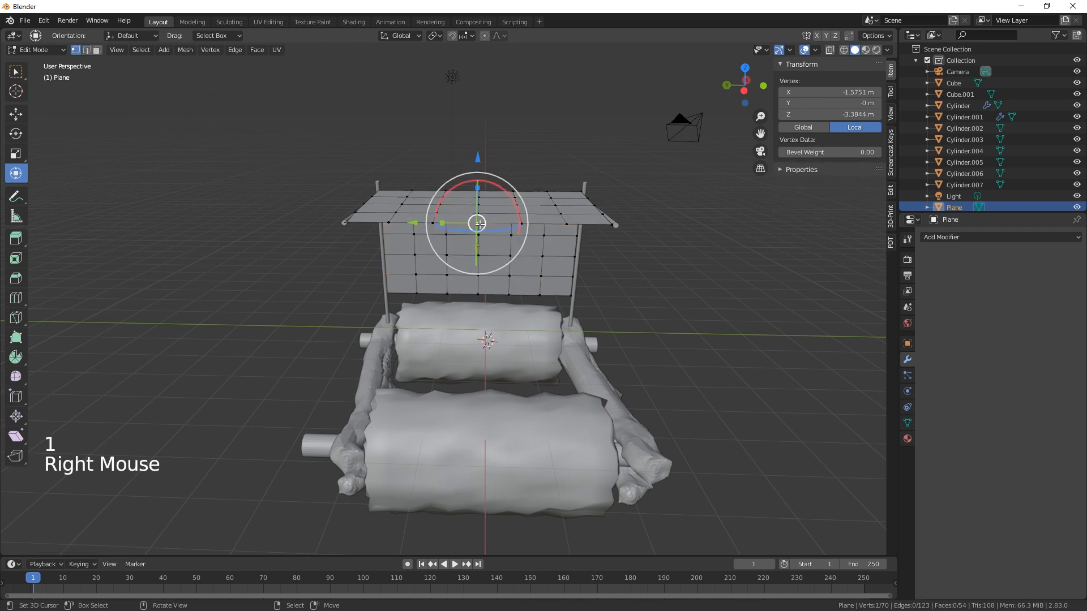
{"action": "left_click", "coordinate": [485, 36]}
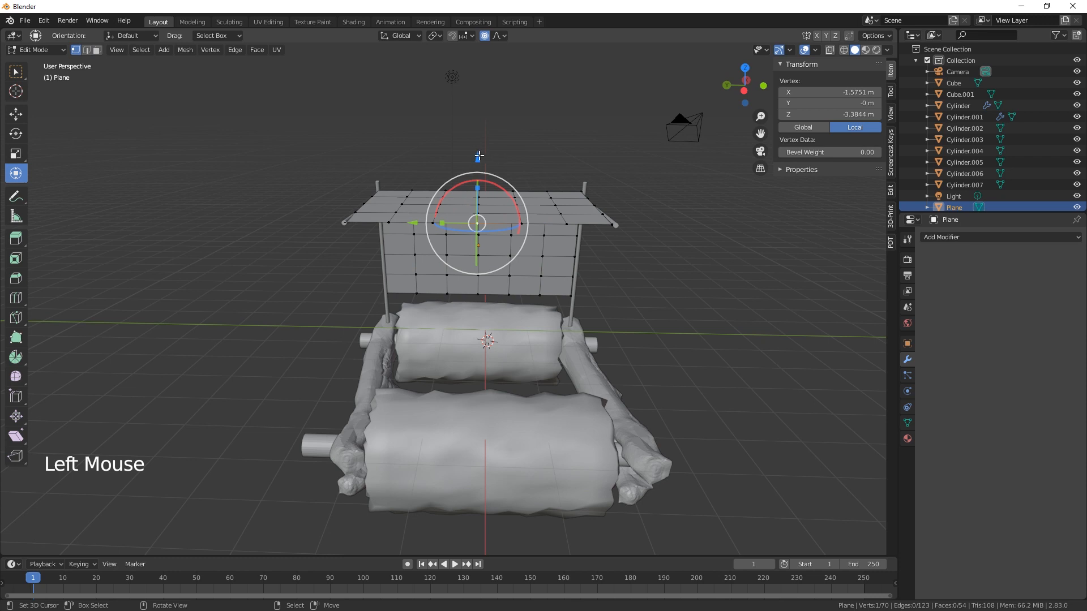
{"action": "left_click_drag", "start_coordinate": [478, 155], "coordinate": [489, 175]}
{"action": "scroll", "coordinate": [481, 167], "scroll_direction": "up", "scroll_amount": 4}
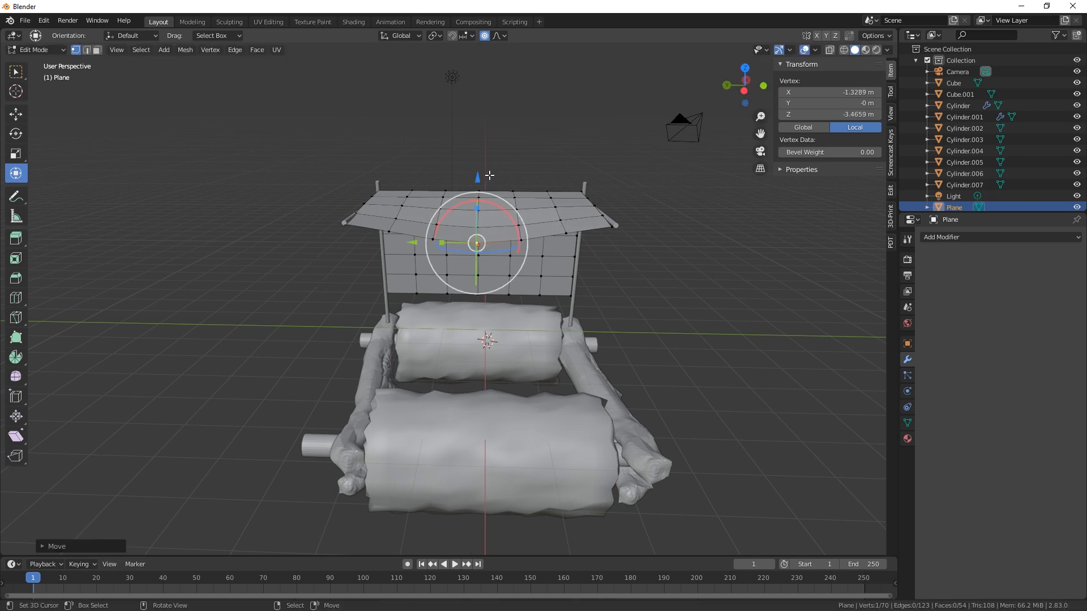
Select a ring of vertices around the centre of the back panel
{"action": "middle_click_drag", "start_coordinate": [683, 311], "coordinate": [484, 296]}
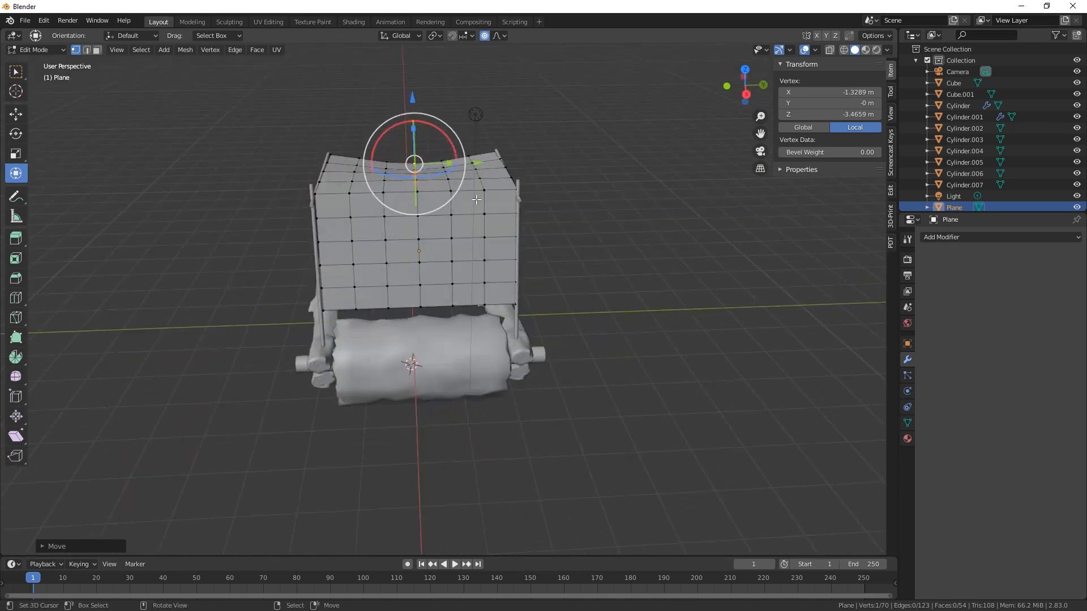
{"action": "right_click", "coordinate": [422, 218]}
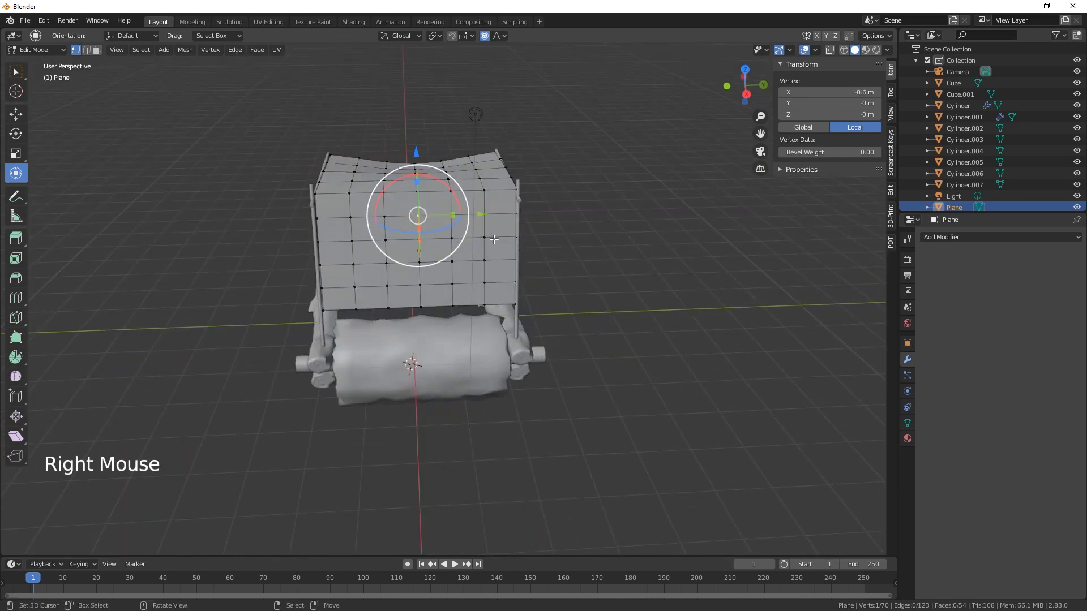
{"action": "right_click", "coordinate": [451, 215], "text": "shift"}
{"action": "right_click", "coordinate": [484, 238], "text": "shift"}
{"action": "right_click", "coordinate": [483, 261], "text": "shift"}
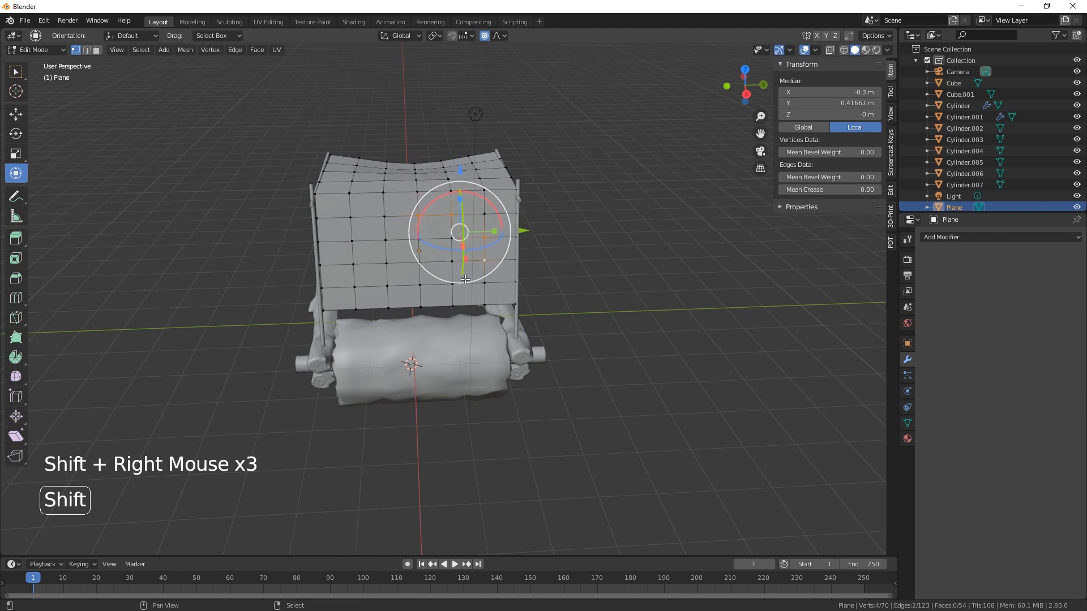
{"action": "right_click", "coordinate": [453, 283], "text": "shift"}
{"action": "right_click", "coordinate": [420, 284], "text": "shift"}
{"action": "right_click", "coordinate": [387, 286], "text": "shift"}
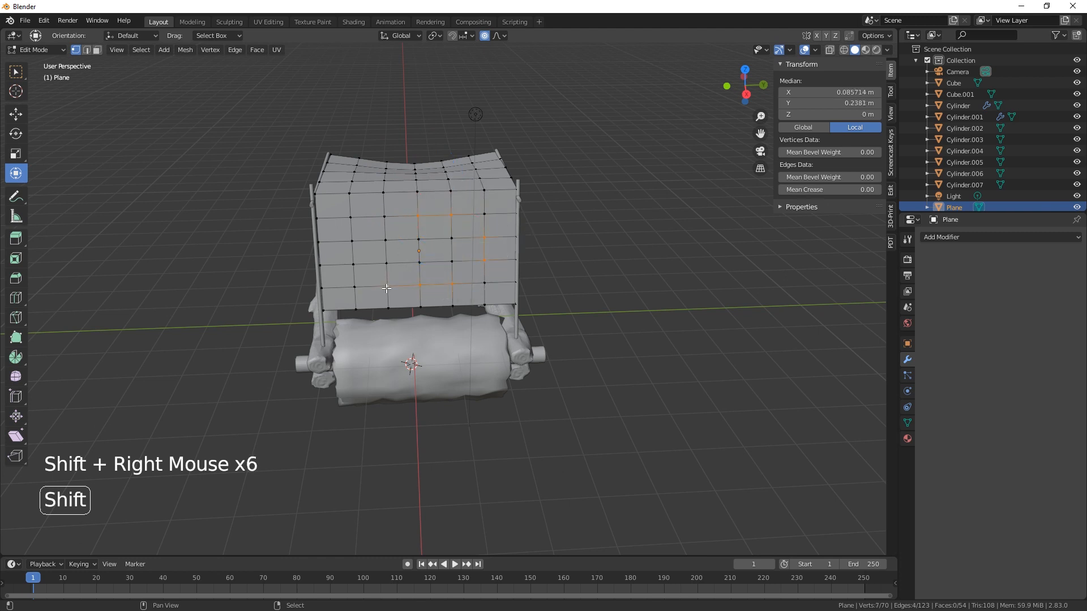
{"action": "right_click", "coordinate": [353, 264], "text": "shift"}
{"action": "right_click", "coordinate": [352, 240], "text": "shift"}
{"action": "right_click", "coordinate": [385, 216], "text": "shift"}
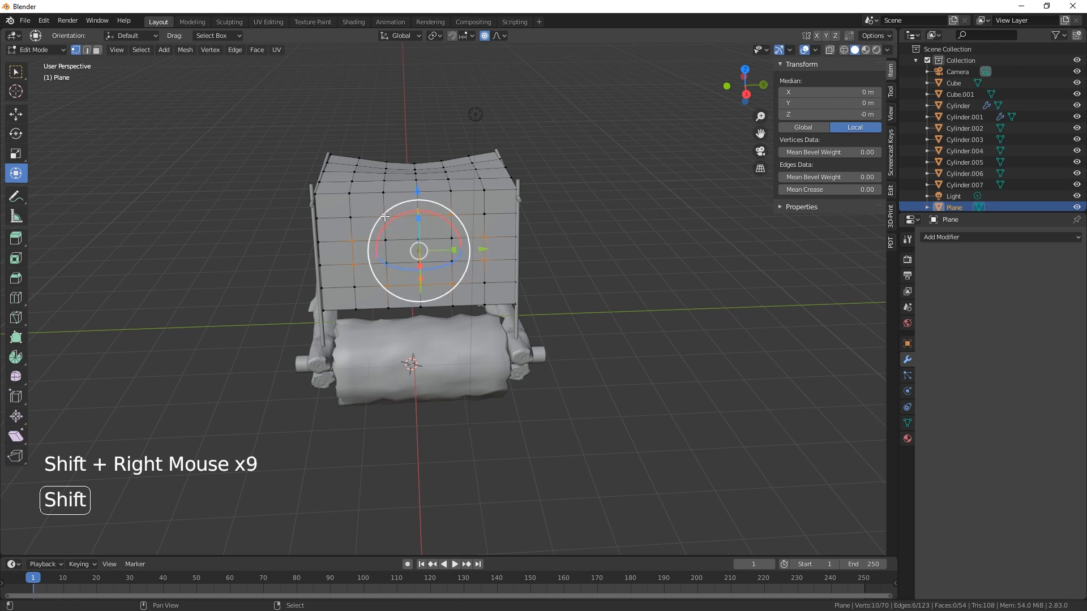
{"action": "right_click", "coordinate": [385, 216], "text": "shift"}
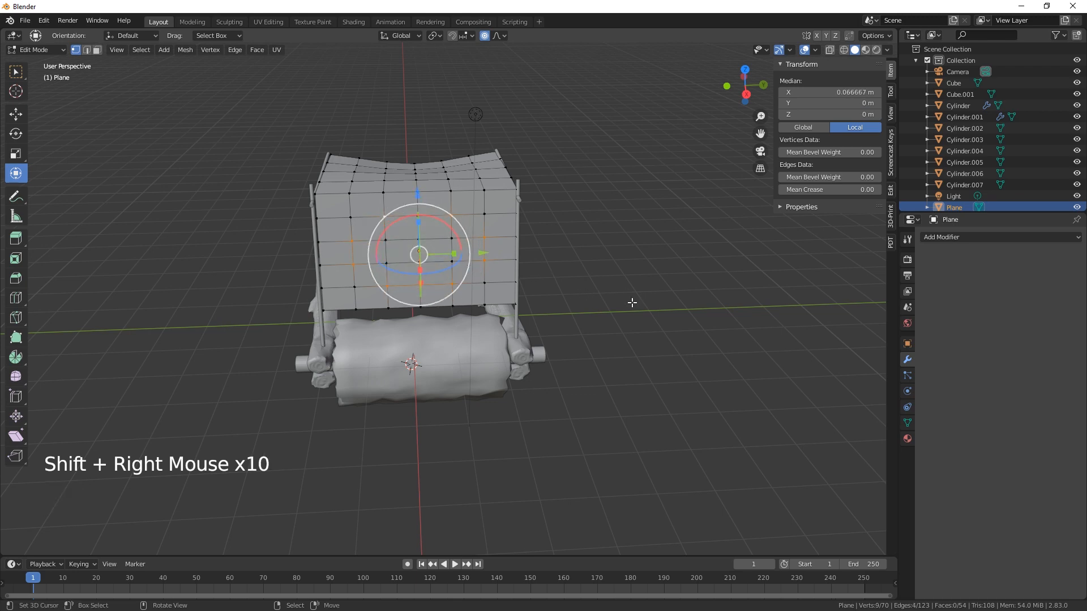
Try deleting the ring of vertices together with the inner vertices at the back panel's centre, and undo the deletion
{"action": "middle_click_drag", "start_coordinate": [631, 303], "coordinate": [670, 301]}
{"action": "right_click", "coordinate": [419, 222], "text": "shift"}
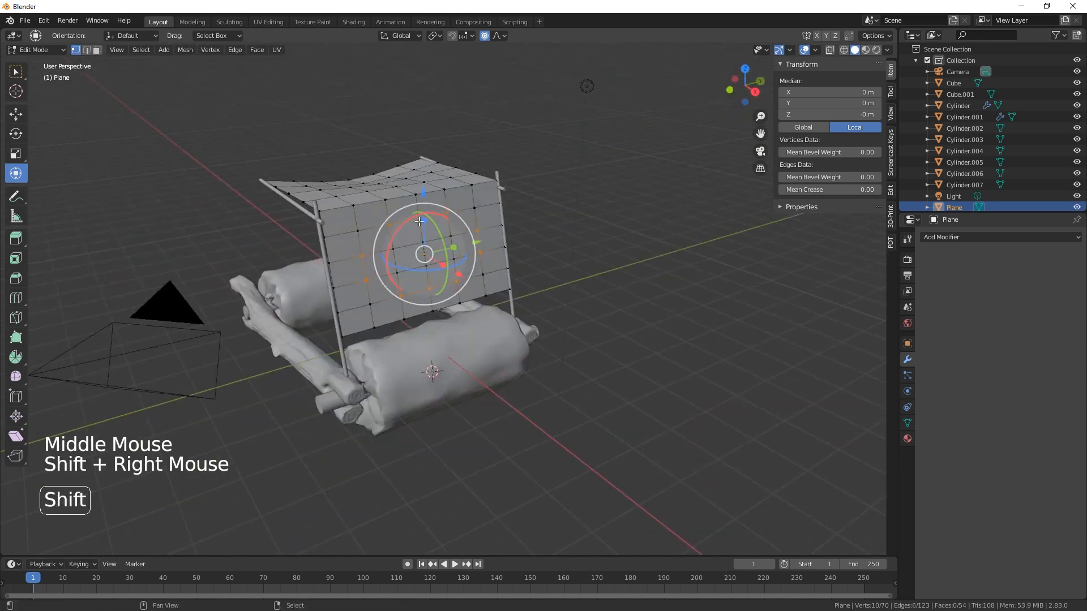
{"action": "right_click", "coordinate": [450, 235], "text": "shift"}
{"action": "right_click", "coordinate": [425, 241], "text": "shift"}
{"action": "right_click", "coordinate": [422, 266], "text": "shift"}
{"action": "right_click", "coordinate": [396, 248], "text": "shift"}
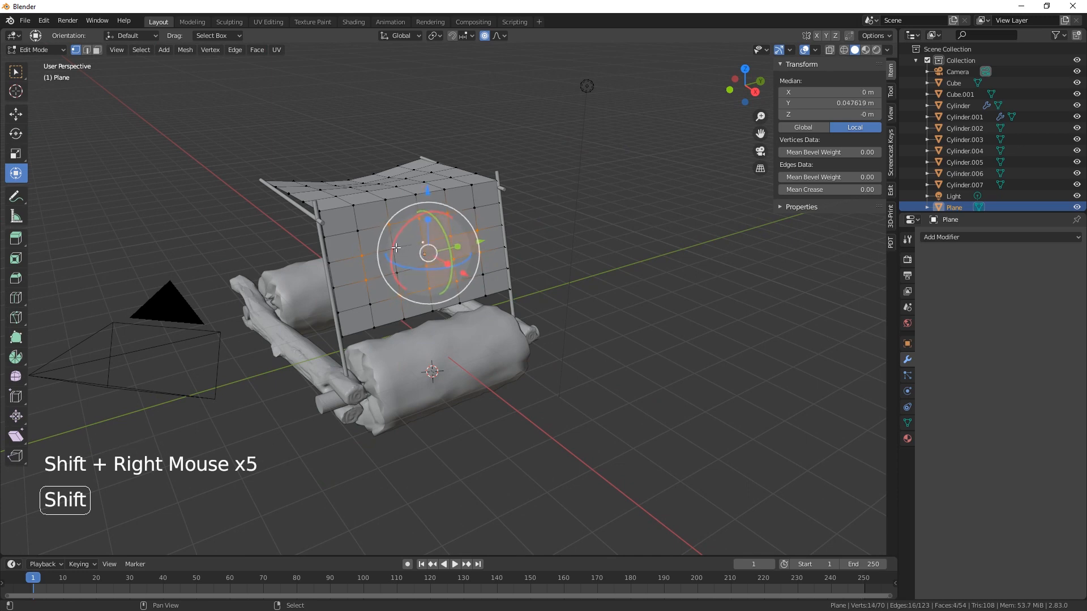
{"action": "right_click", "coordinate": [396, 248], "text": "shift"}
{"action": "right_click", "coordinate": [397, 272], "text": "shift"}
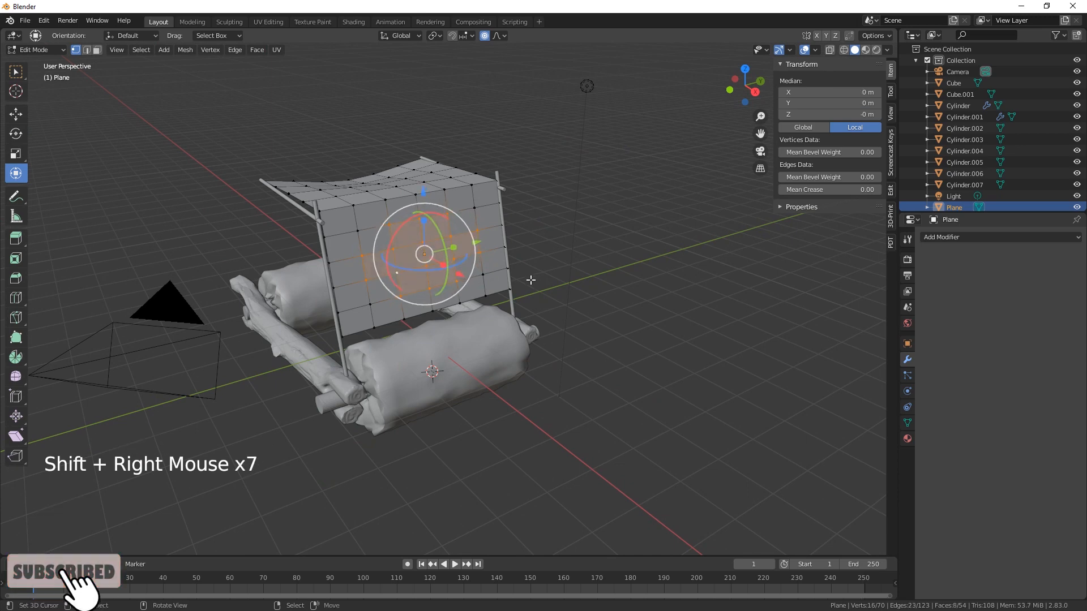
{"action": "key", "text": "x"}
{"action": "left_click", "coordinate": [531, 280]}
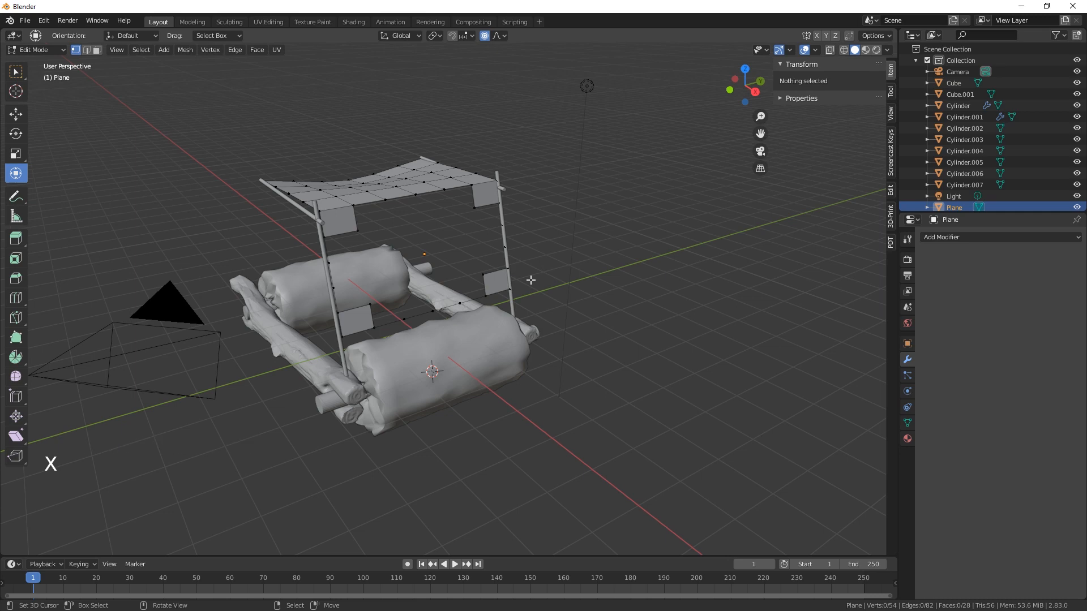
{"action": "key", "text": "ctrl+z"}
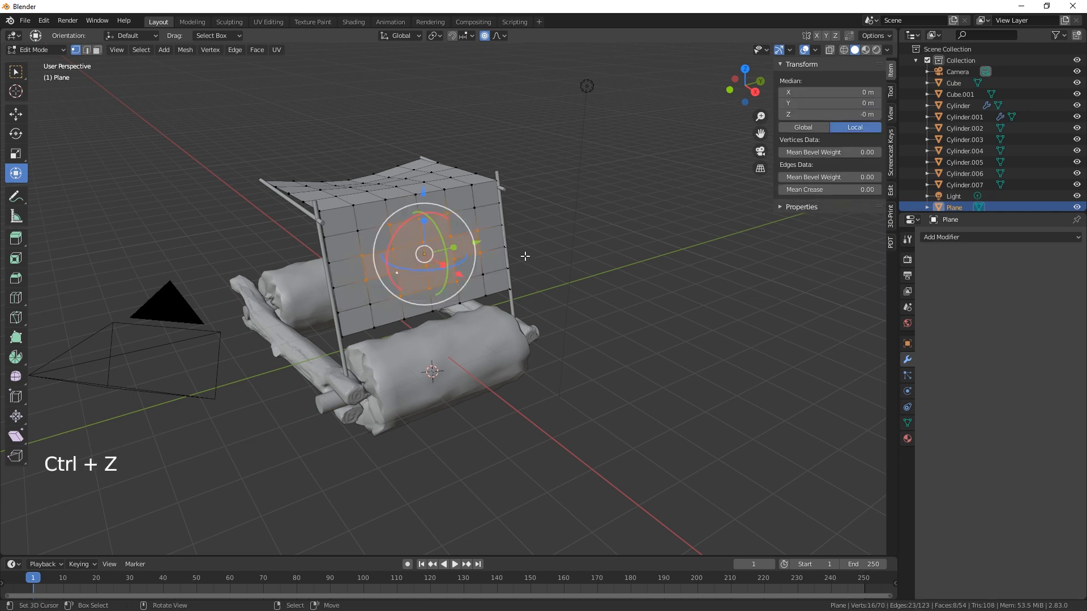
Try deleting a narrower block of central back-panel vertices that leaves out the outer columns, and undo the deletion
{"action": "right_click", "coordinate": [486, 244], "text": "ctrl"}
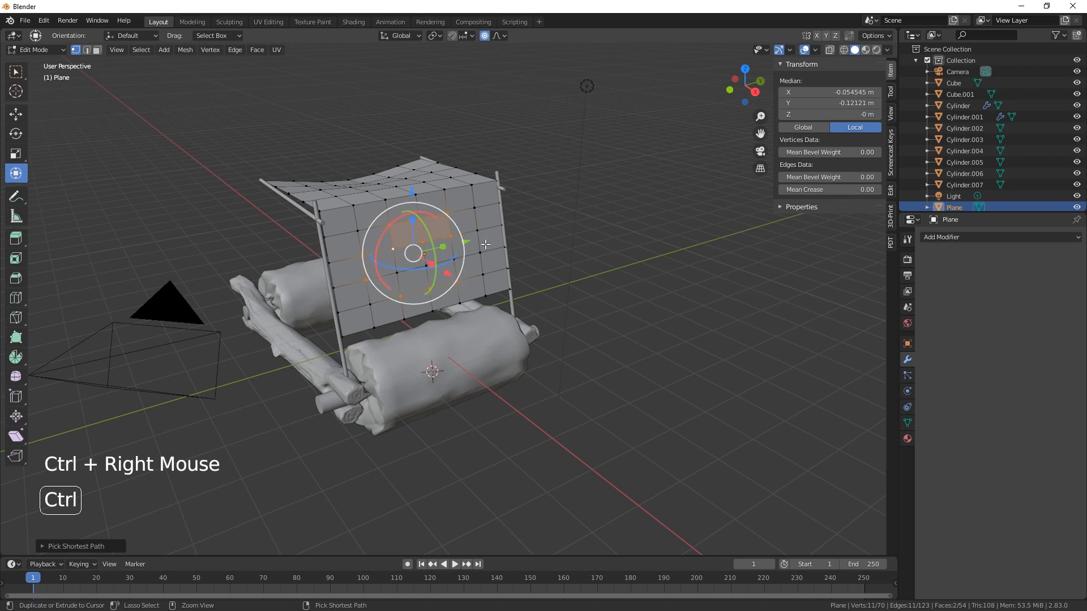
{"action": "right_click", "coordinate": [455, 258], "text": "shift"}
{"action": "right_click", "coordinate": [435, 265], "text": "shift"}
{"action": "right_click", "coordinate": [398, 272], "text": "shift"}
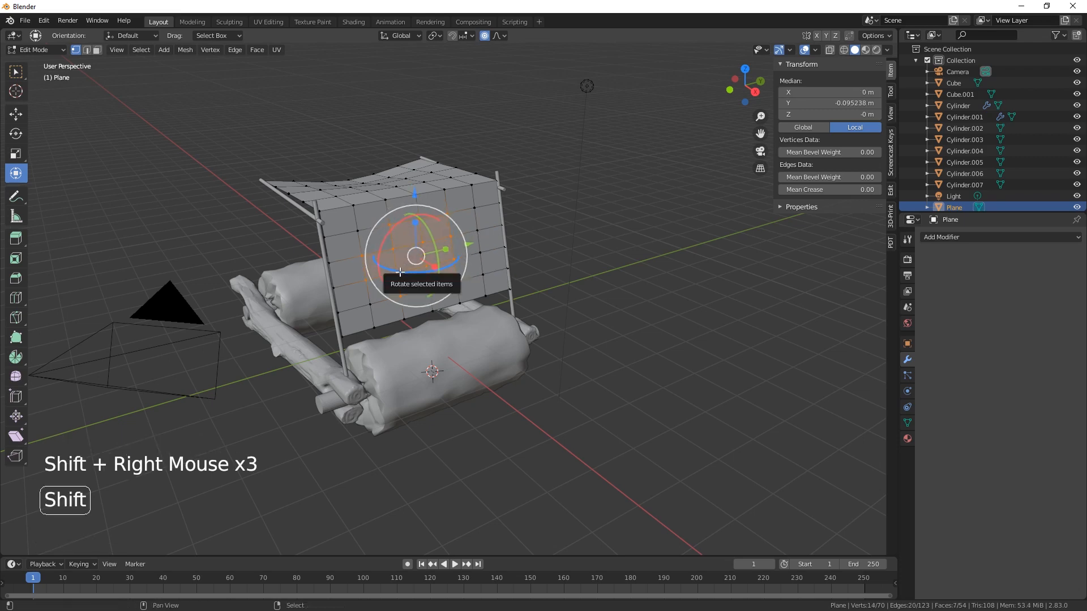
{"action": "right_click", "coordinate": [365, 257], "text": "shift"}
{"action": "right_click", "coordinate": [364, 256], "text": "shift"}
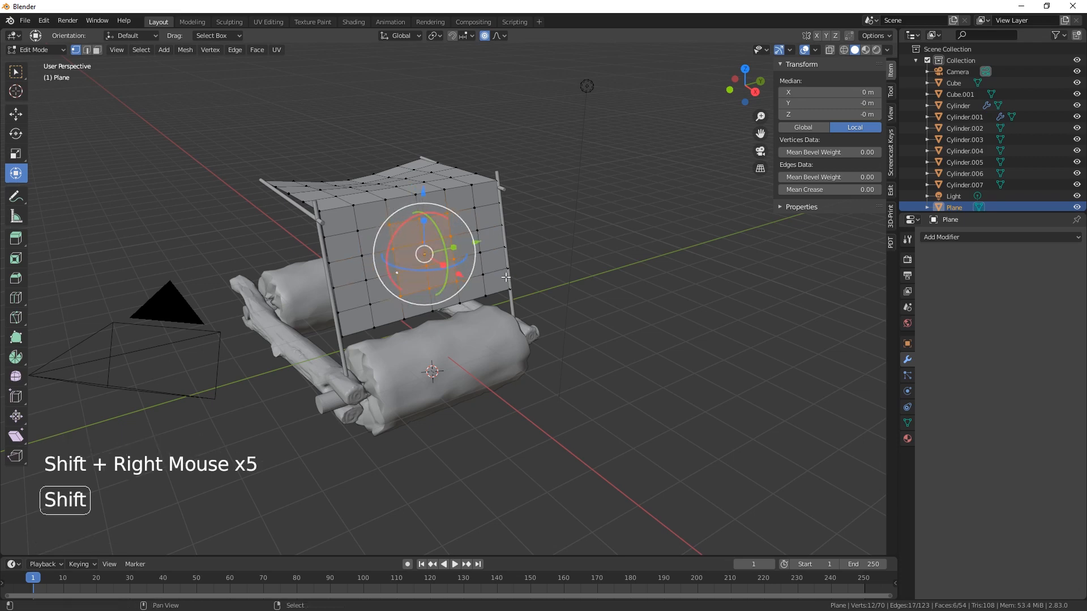
{"action": "middle_click_drag", "start_coordinate": [586, 327], "coordinate": [567, 316]}
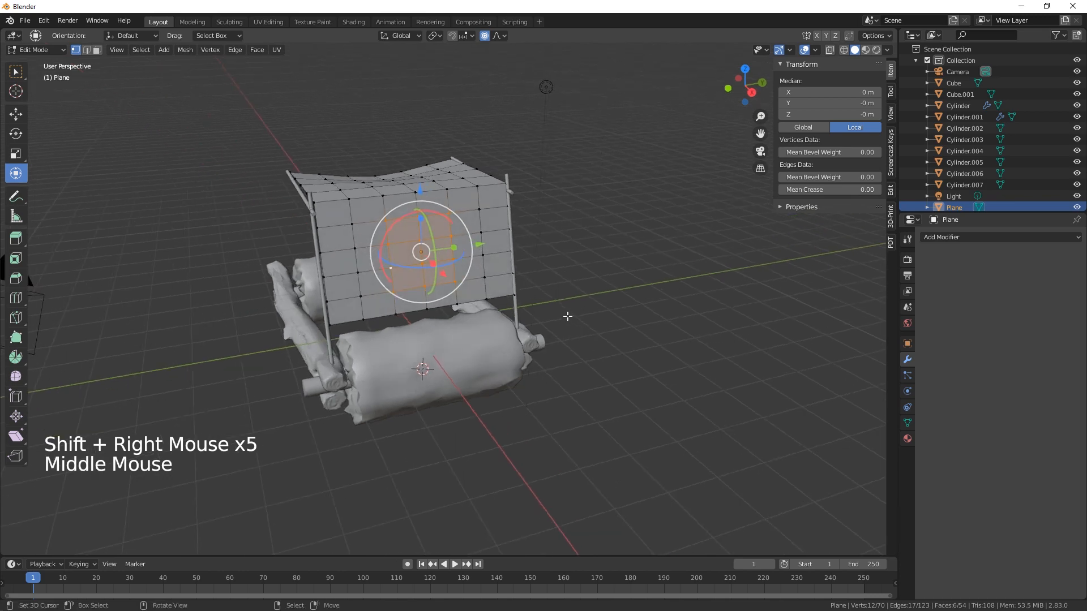
{"action": "key", "text": "x"}
{"action": "left_click", "coordinate": [568, 316]}
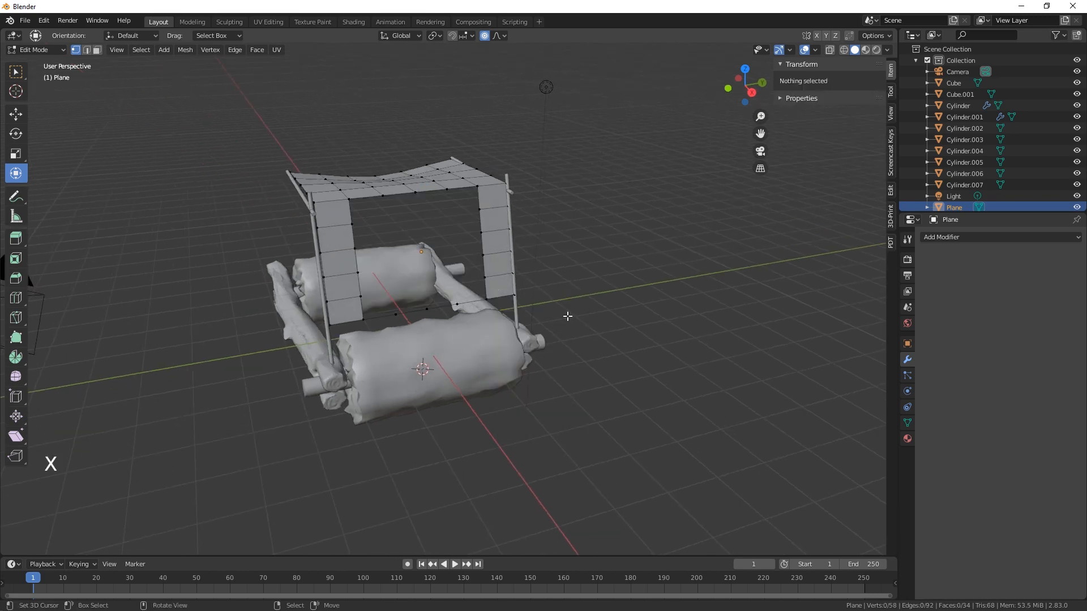
{"action": "key", "text": "ctrl+z"}
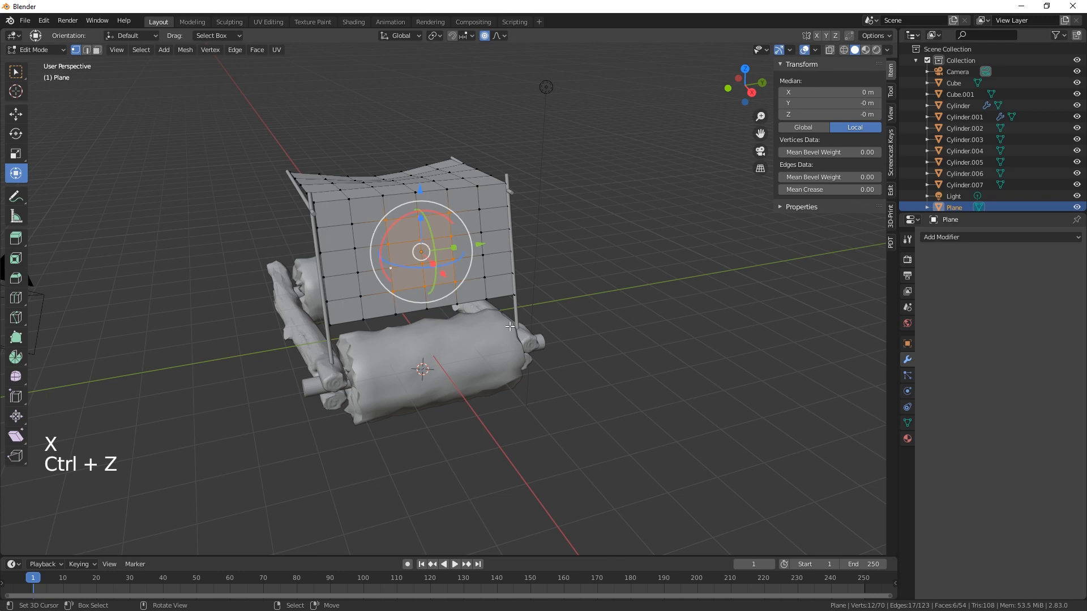
Drop the lowest row from the selected back-panel vertices, try deleting the remaining block, and undo the deletion
{"action": "right_click", "coordinate": [454, 283], "text": "shift"}
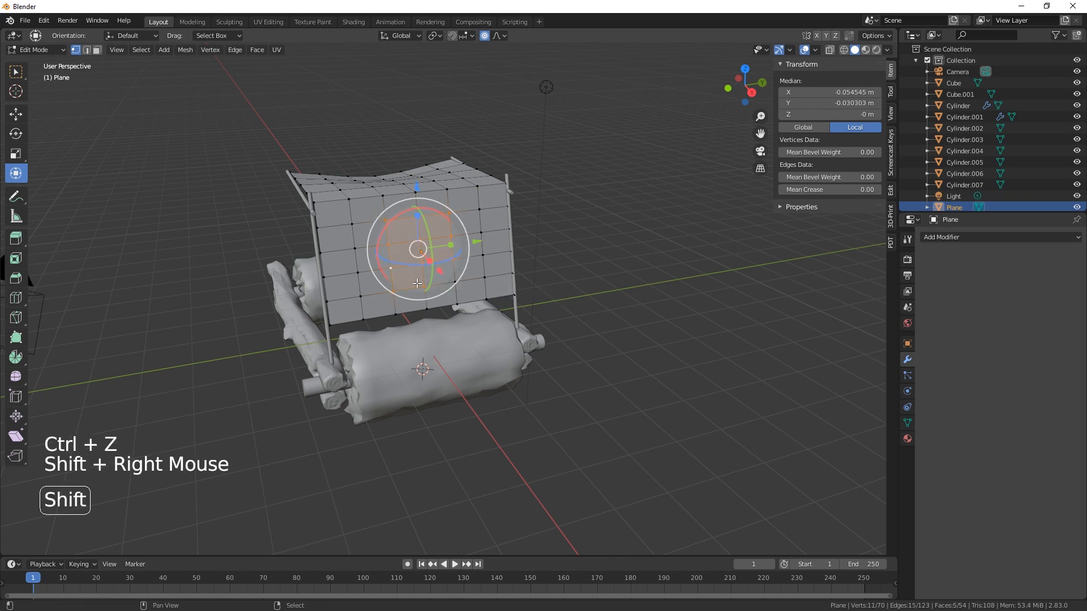
{"action": "right_click", "coordinate": [425, 286], "text": "shift"}
{"action": "right_click", "coordinate": [396, 287], "text": "shift"}
{"action": "key", "text": "x"}
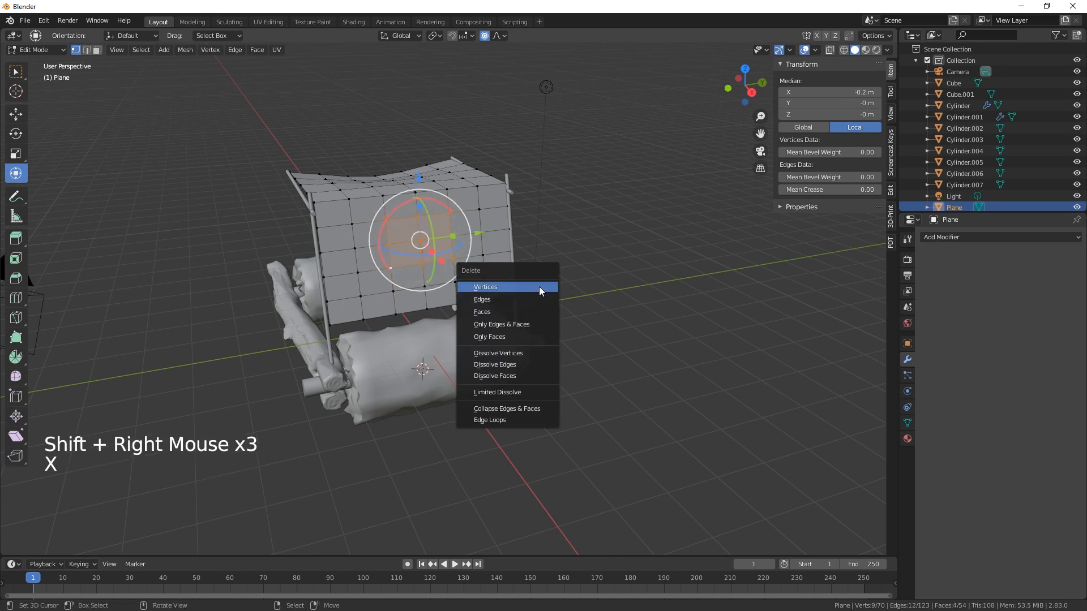
{"action": "left_click", "coordinate": [539, 287]}
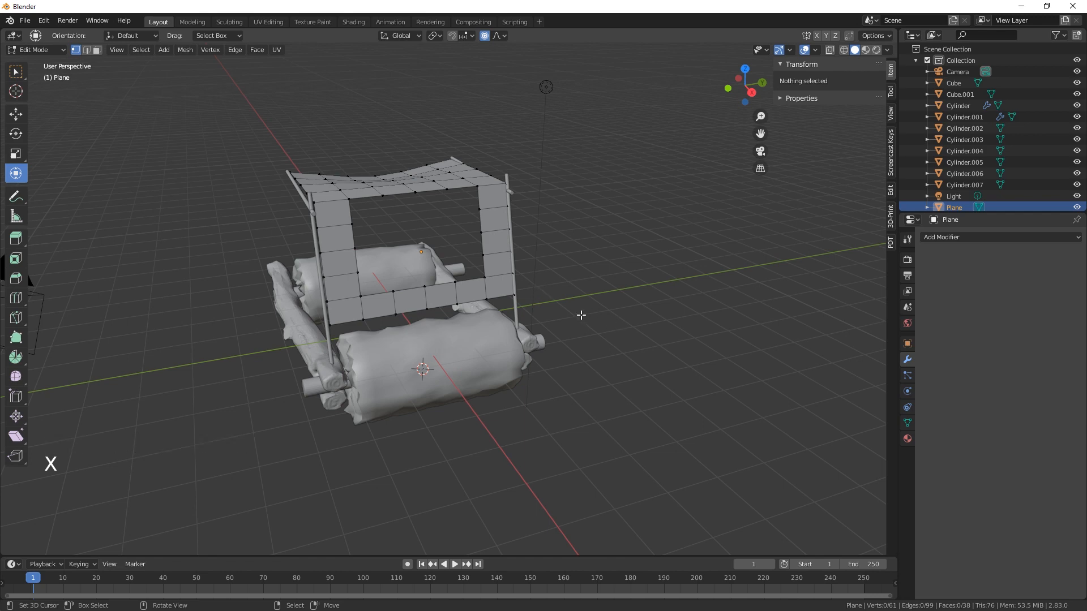
{"action": "key", "text": "ctrl+x"}
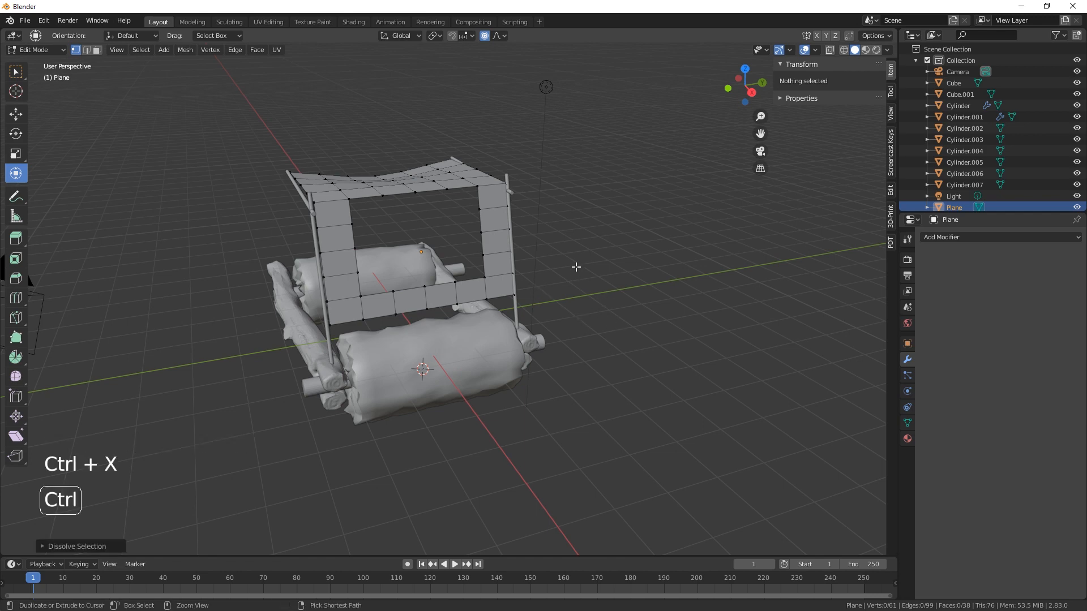
{"action": "key", "text": "ctrl+z"}
{"action": "key", "text": "ctrl+z"}
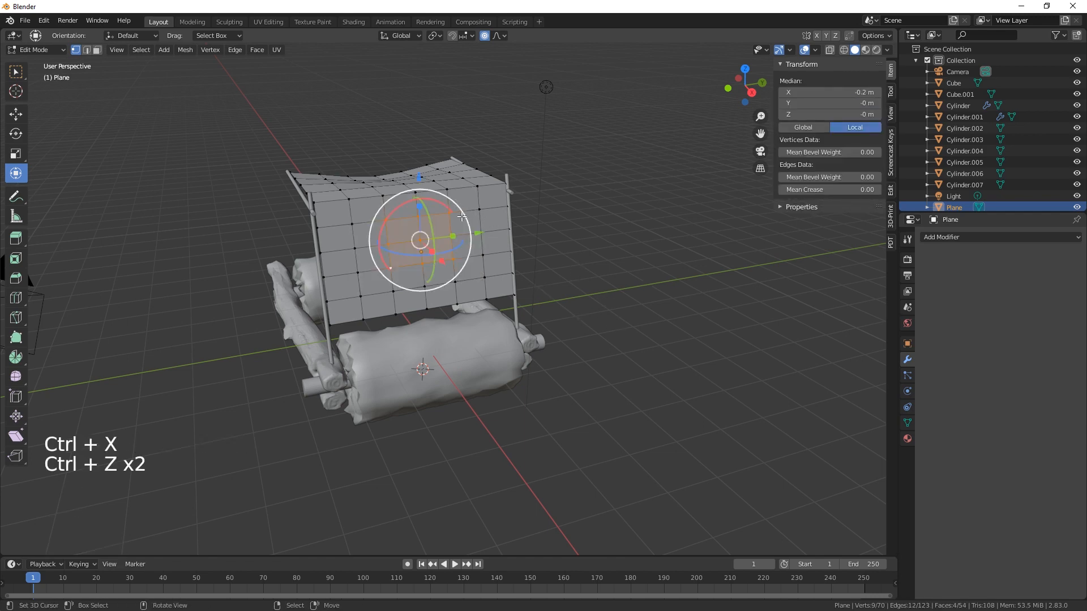
Drop the upper row from the selection and delete the six central vertices to cut a rectangular window in the back panel
{"action": "right_click", "coordinate": [432, 215], "text": "shift"}
{"action": "right_click", "coordinate": [418, 216], "text": "shift"}
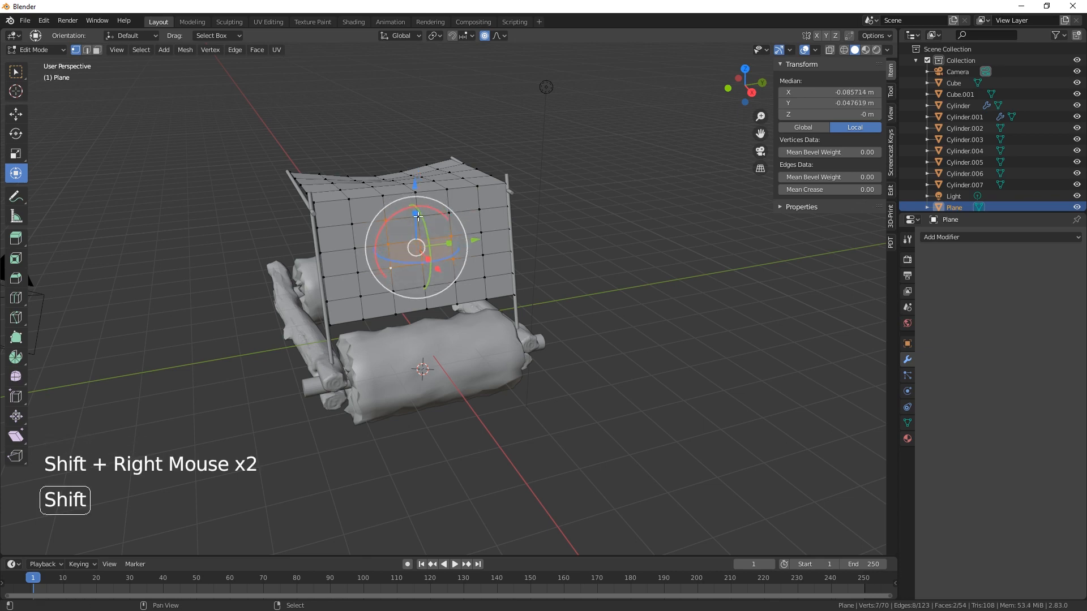
{"action": "right_click", "coordinate": [391, 219], "text": "shift"}
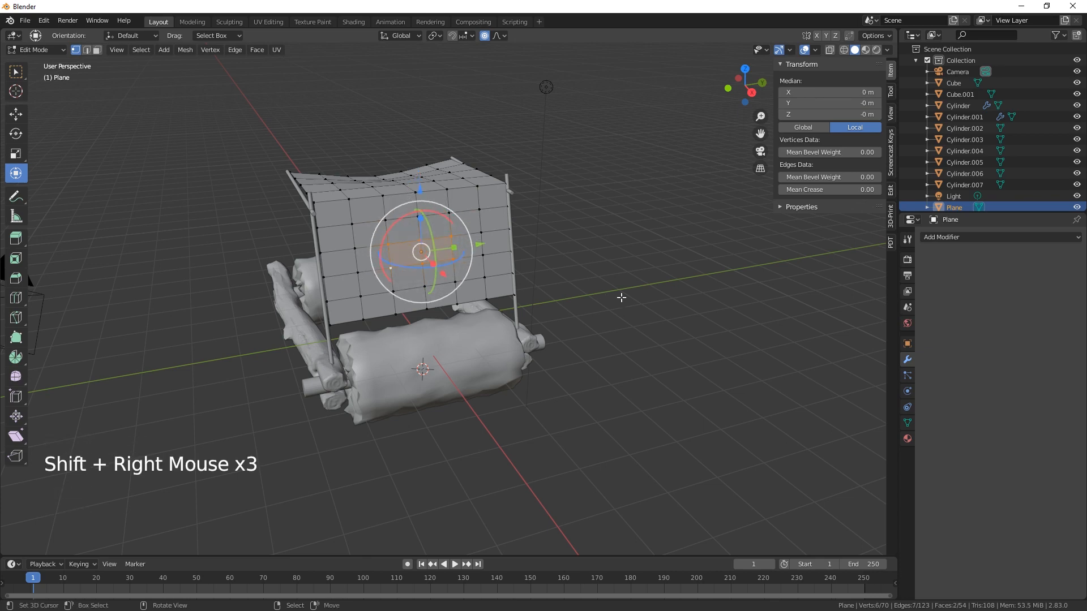
{"action": "key", "text": "x"}
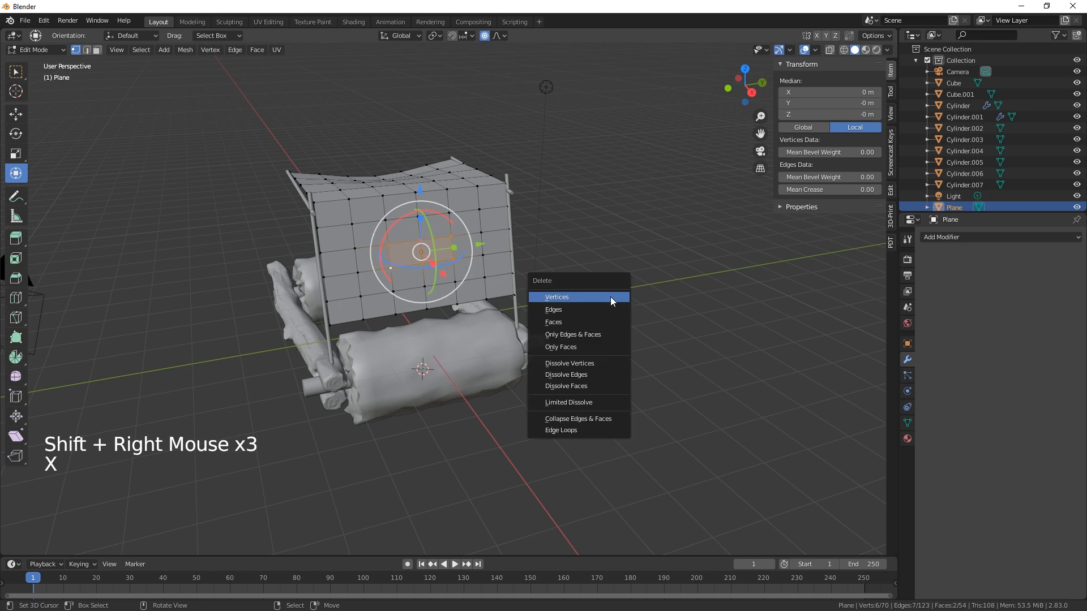
{"action": "left_click", "coordinate": [610, 296]}
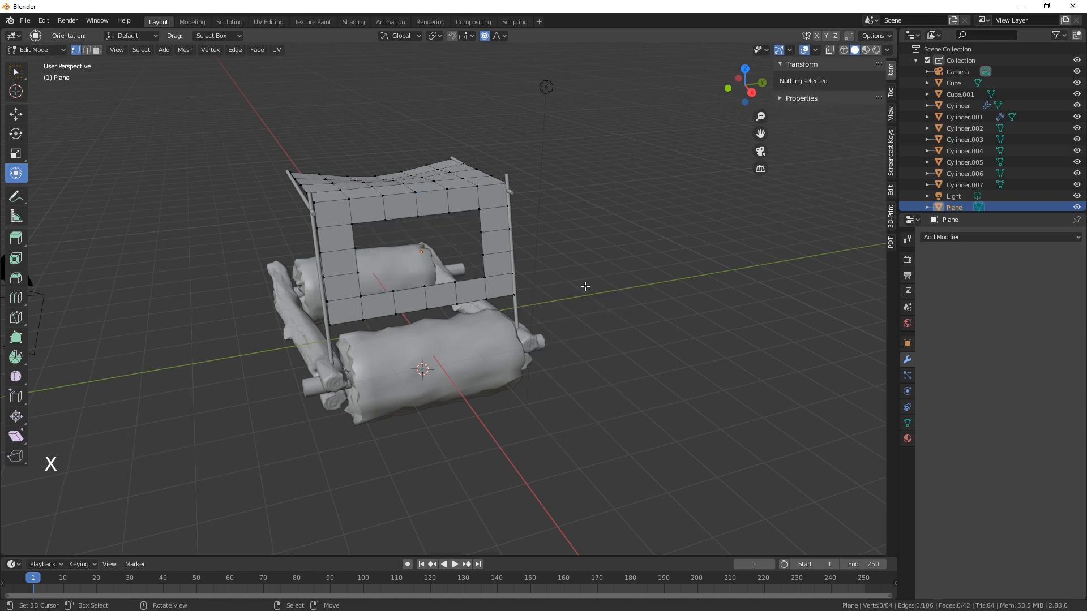
Turn off proportional editing and move individual vertices around the back panel's window to give the opening a ragged outline
{"action": "left_click", "coordinate": [485, 37]}
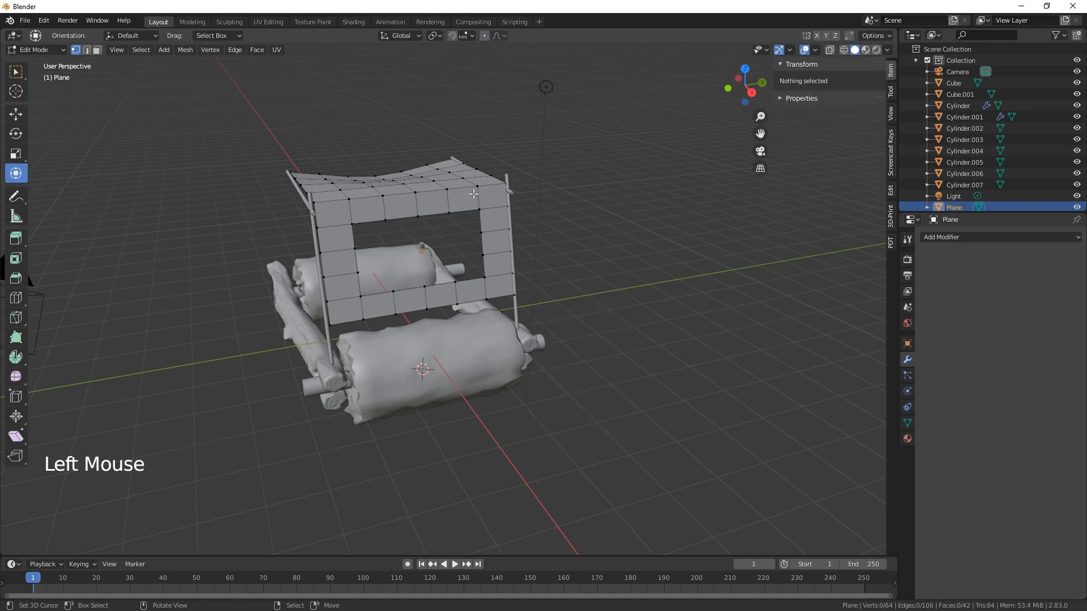
{"action": "right_click", "coordinate": [449, 213]}
{"action": "left_click_drag", "start_coordinate": [457, 149], "coordinate": [473, 153]}
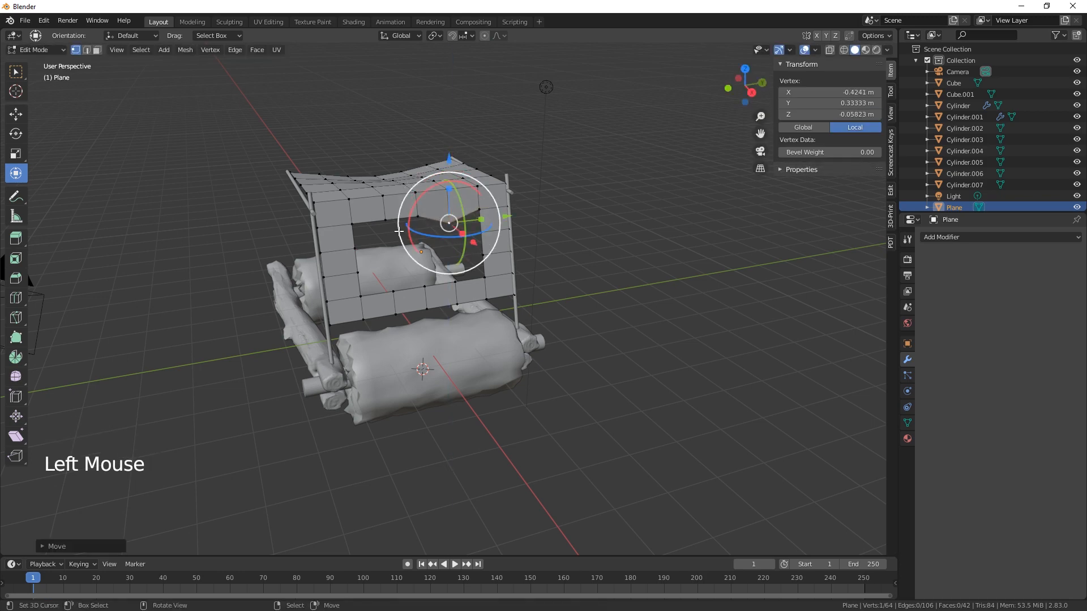
{"action": "left_click", "coordinate": [499, 219]}
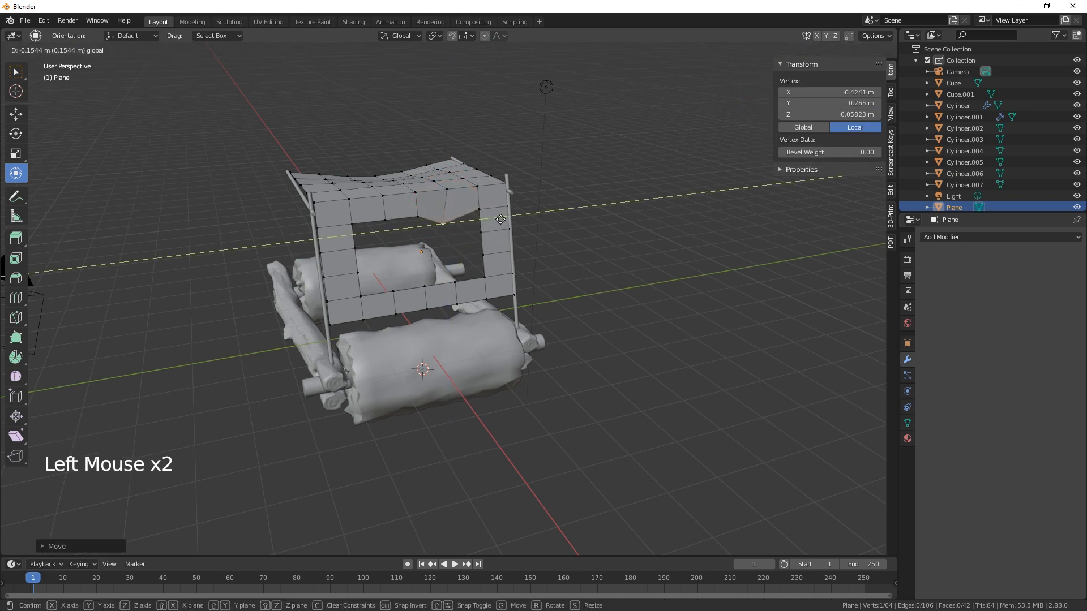
{"action": "left_click_drag", "start_coordinate": [500, 219], "coordinate": [501, 219]}
{"action": "right_click_drag", "start_coordinate": [369, 246], "coordinate": [368, 253]}
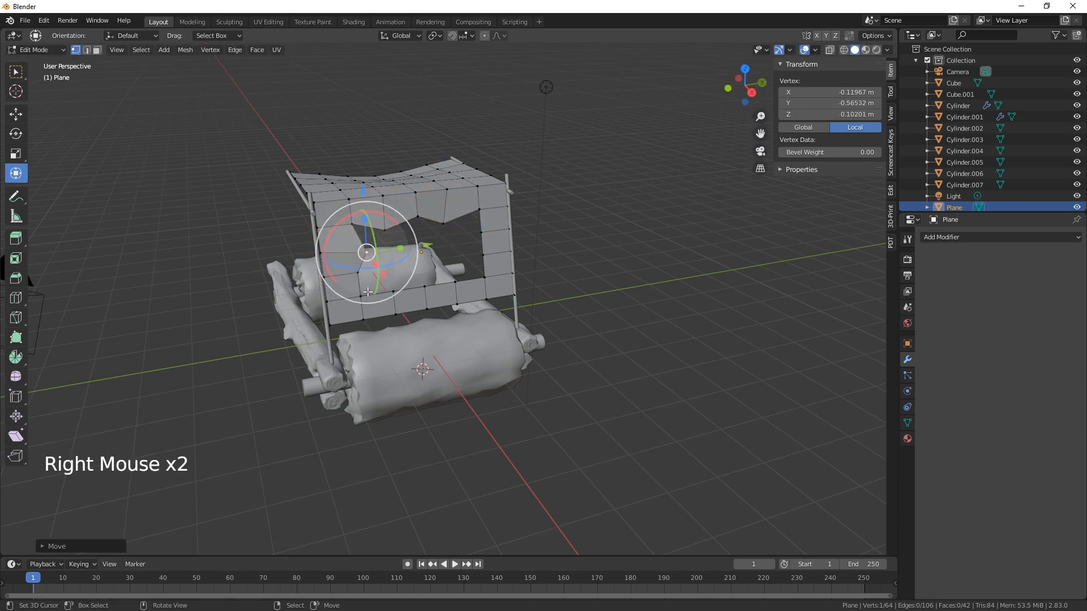
{"action": "right_click_drag", "start_coordinate": [363, 295], "coordinate": [468, 241]}
Return to Object Mode and shade the canopy smooth
{"action": "middle_click_drag", "start_coordinate": [530, 355], "coordinate": [630, 359]}
{"action": "key", "text": "Tab"}
{"action": "middle_click_drag", "start_coordinate": [560, 374], "coordinate": [610, 393]}
{"action": "key", "text": "w"}
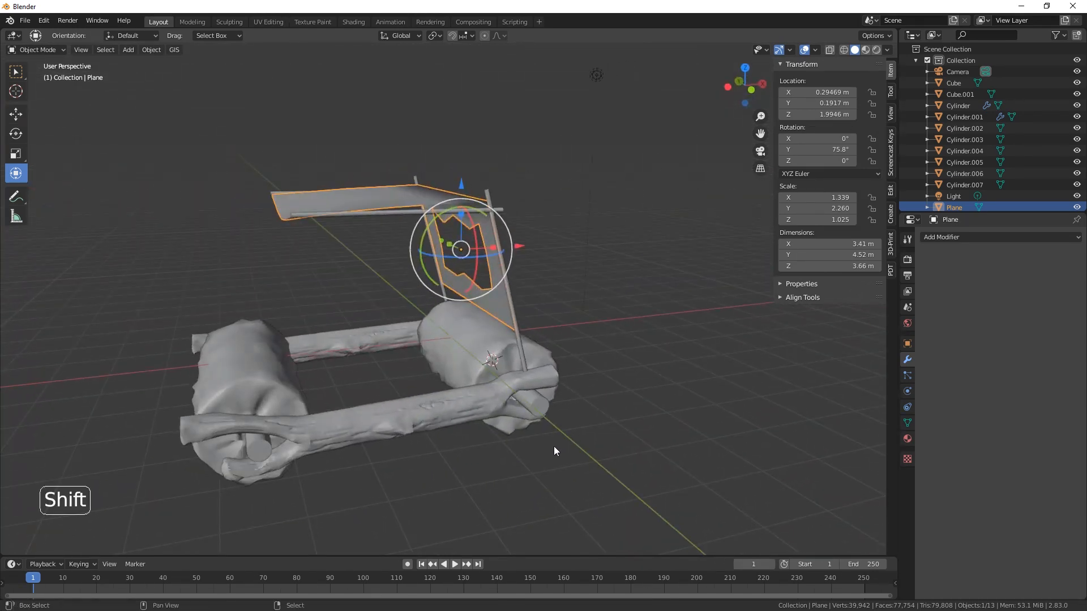
Add a cube and move it along X to about -1.09 m, between the two log rollers
{"action": "middle_click_drag", "start_coordinate": [555, 451], "coordinate": [584, 417], "text": "shift"}
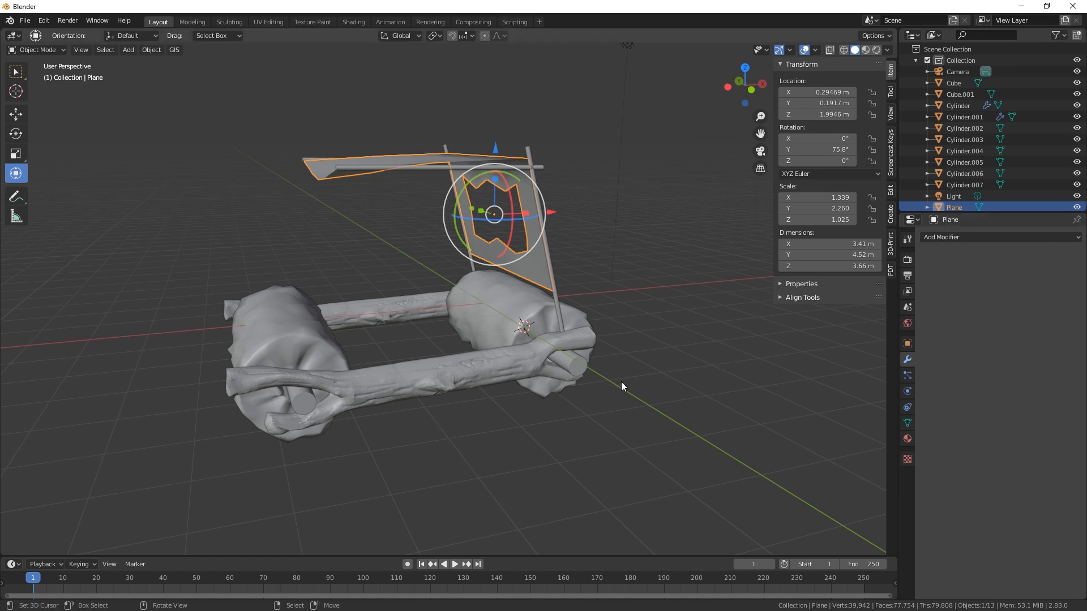
{"action": "middle_click_drag", "start_coordinate": [611, 388], "coordinate": [594, 408]}
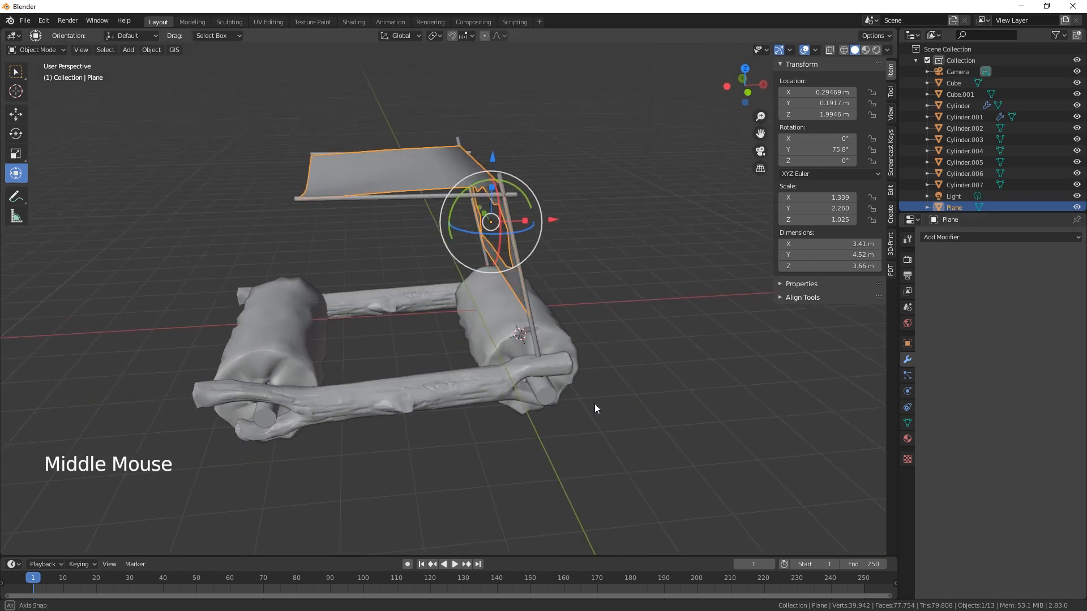
{"action": "key", "text": "shift+a"}
{"action": "mouse_move", "coordinate": [591, 397]}
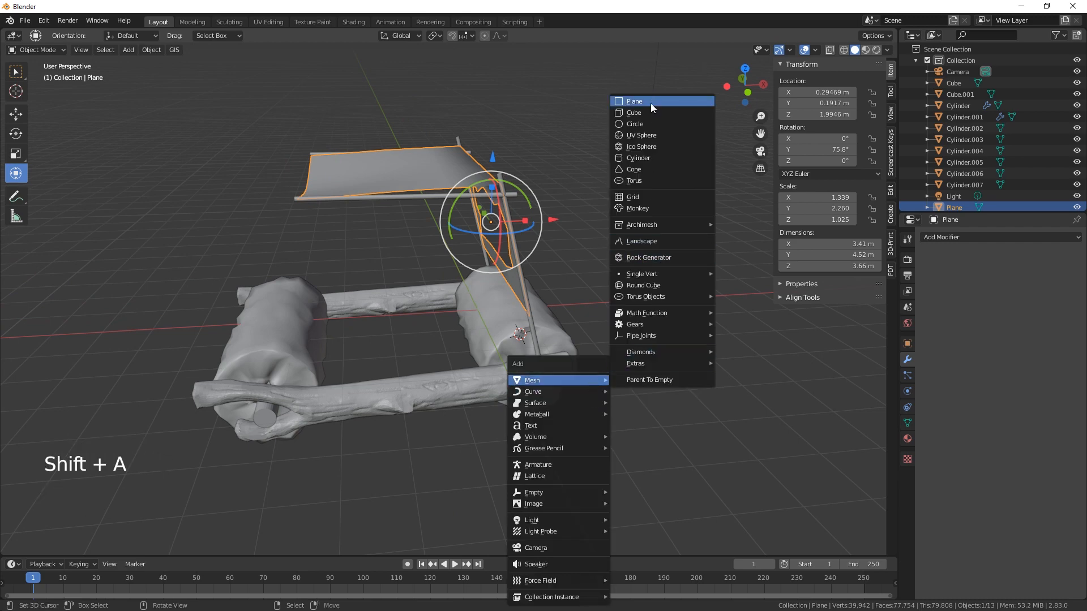
{"action": "left_click", "coordinate": [647, 112]}
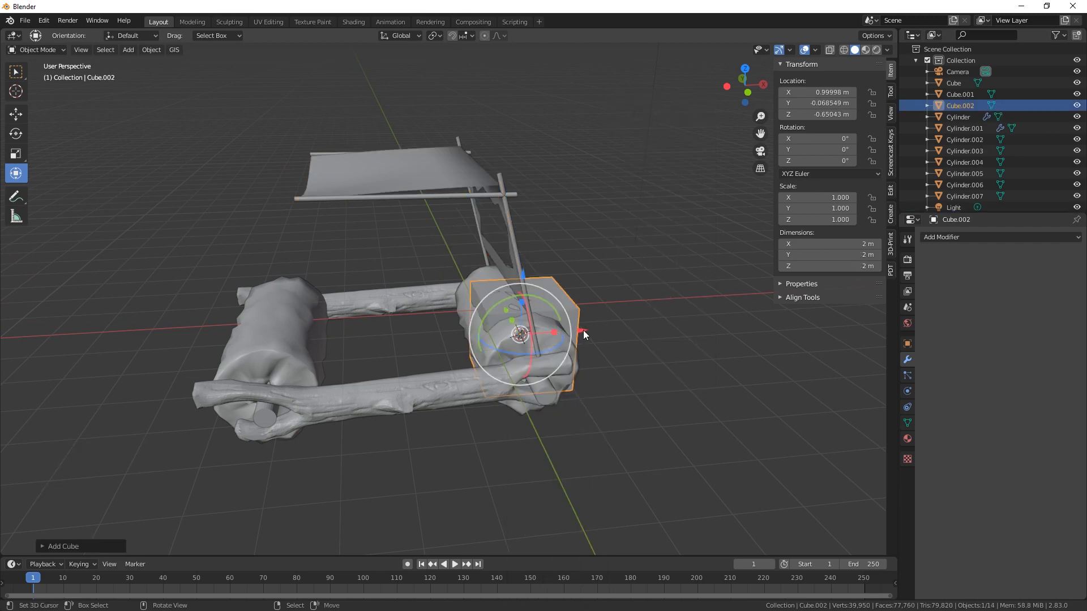
{"action": "left_click_drag", "start_coordinate": [585, 334], "coordinate": [495, 335]}
Flatten the cube to a Z scale of about 0.211 and move it along Y to about -0.82 m, beside the side log
{"action": "middle_click_drag", "start_coordinate": [483, 374], "coordinate": [536, 351]}
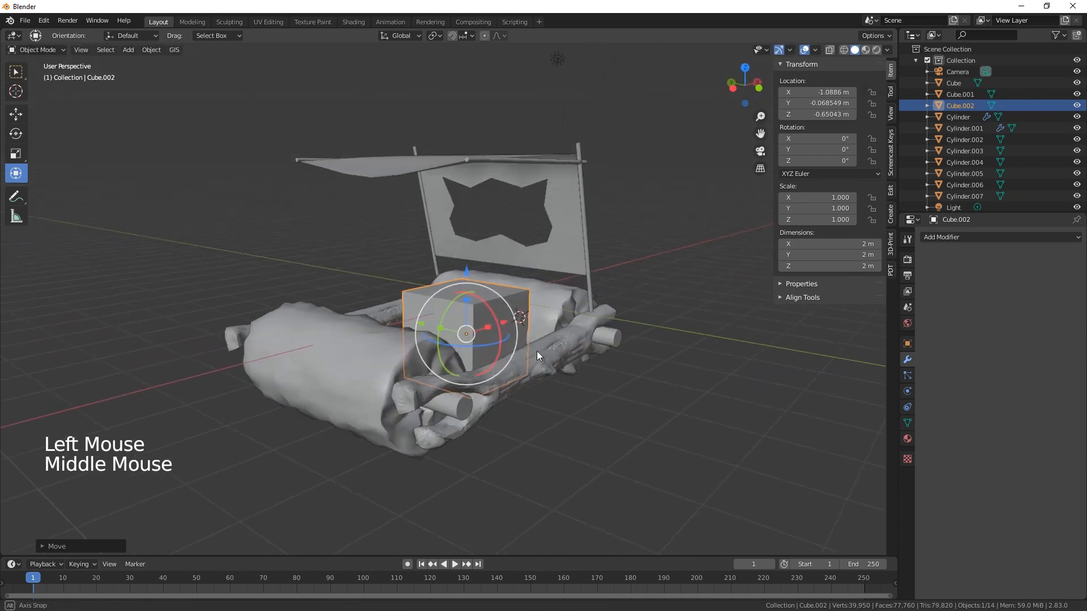
{"action": "left_click_drag", "start_coordinate": [474, 304], "coordinate": [464, 330]}
{"action": "middle_click_drag", "start_coordinate": [470, 345], "coordinate": [566, 399]}
{"action": "left_click_drag", "start_coordinate": [427, 331], "coordinate": [644, 378]}
{"action": "middle_click_drag", "start_coordinate": [644, 378], "coordinate": [634, 433]}
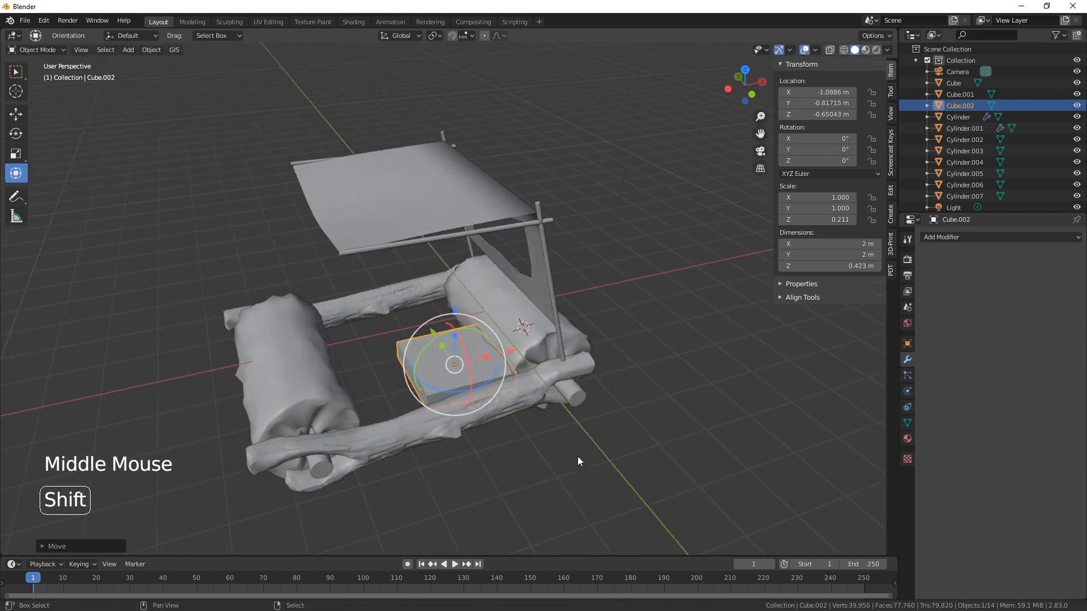
Duplicate the flat slab and place the copy about 2.15 m along the Y axis
{"action": "key", "text": "shift+d"}
{"action": "key", "text": "y"}
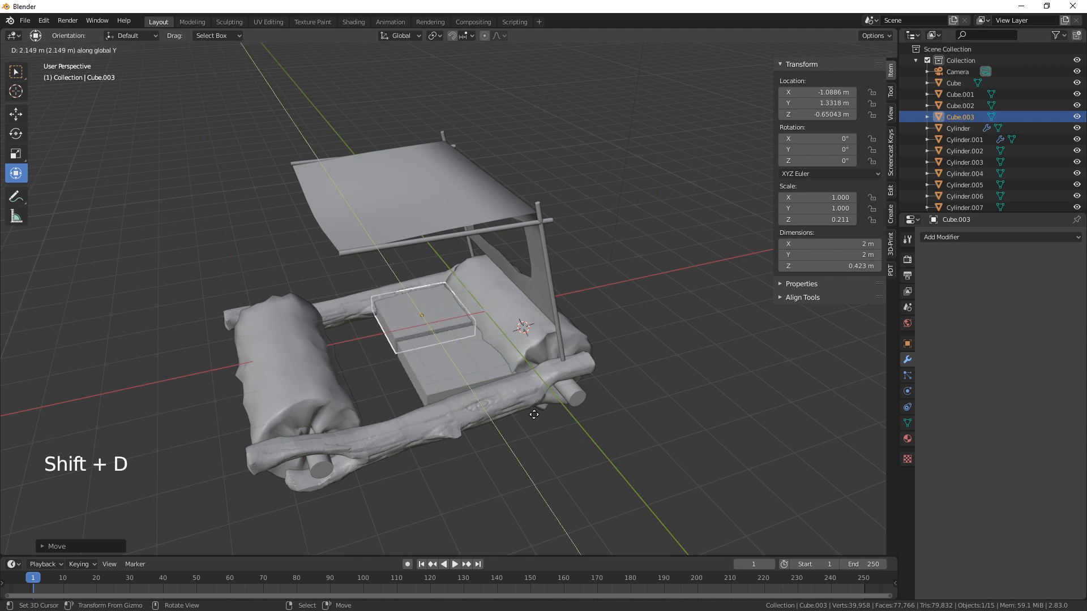
{"action": "left_click", "coordinate": [533, 414]}
Select both slabs, narrow them to a Y scale of about 0.902 and shift them along Y to fit between the side logs
{"action": "middle_click_drag", "start_coordinate": [535, 415], "coordinate": [648, 433]}
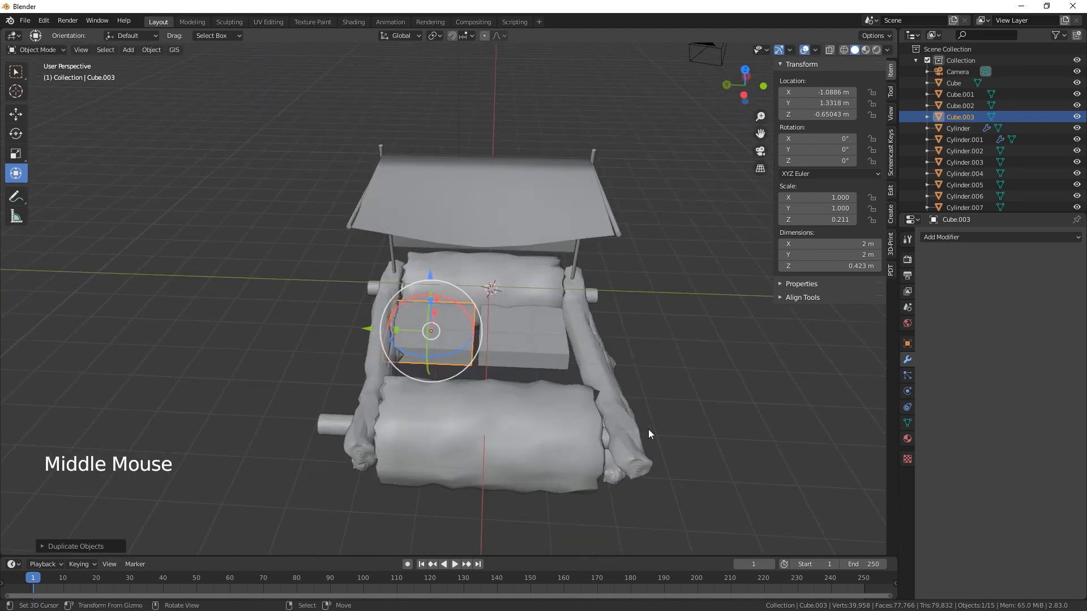
{"action": "left_click", "coordinate": [381, 331]}
{"action": "right_click", "coordinate": [549, 334], "text": "shift"}
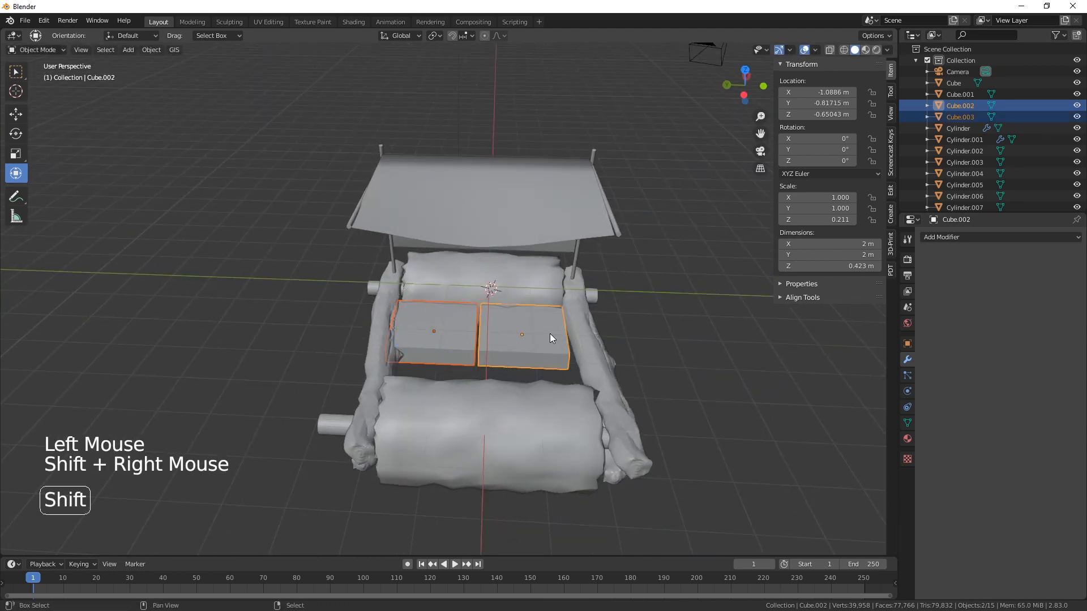
{"action": "left_click_drag", "start_coordinate": [455, 335], "coordinate": [428, 334]}
{"action": "middle_click_drag", "start_coordinate": [746, 424], "coordinate": [500, 364]}
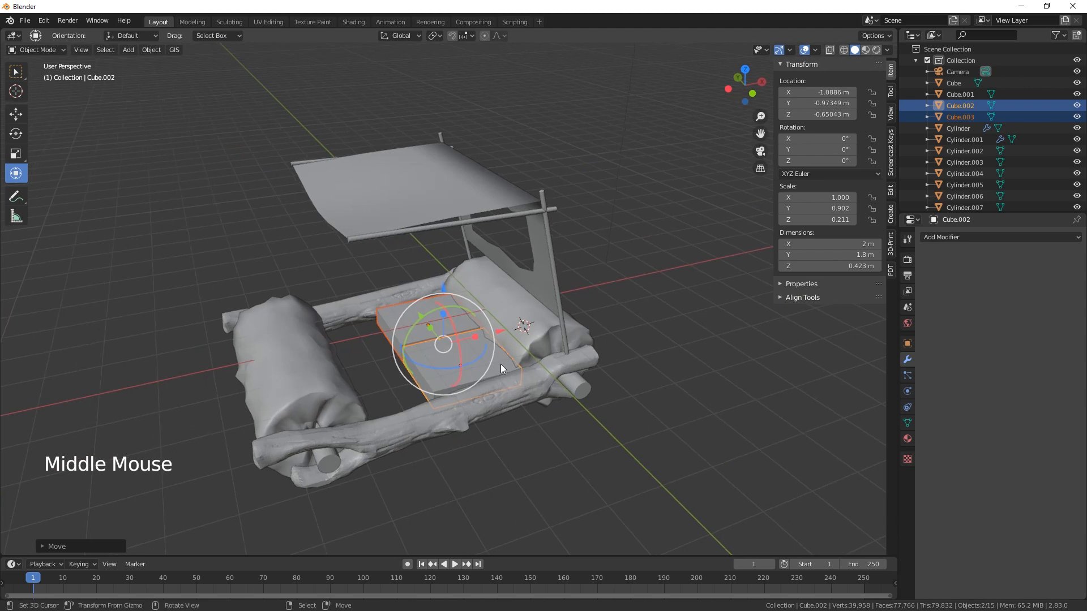
Move both seat slabs together along the X axis to about -1.34 m
{"action": "left_click_drag", "start_coordinate": [496, 334], "coordinate": [486, 337]}
{"action": "middle_click_drag", "start_coordinate": [661, 441], "coordinate": [710, 466]}
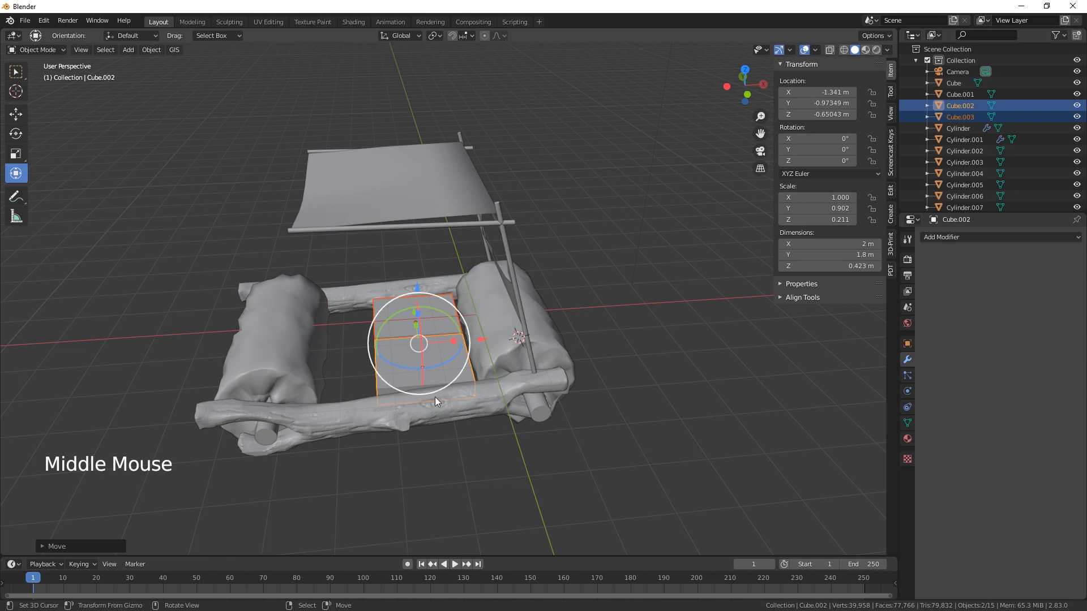
{"action": "middle_click_drag", "start_coordinate": [435, 396], "coordinate": [497, 375]}
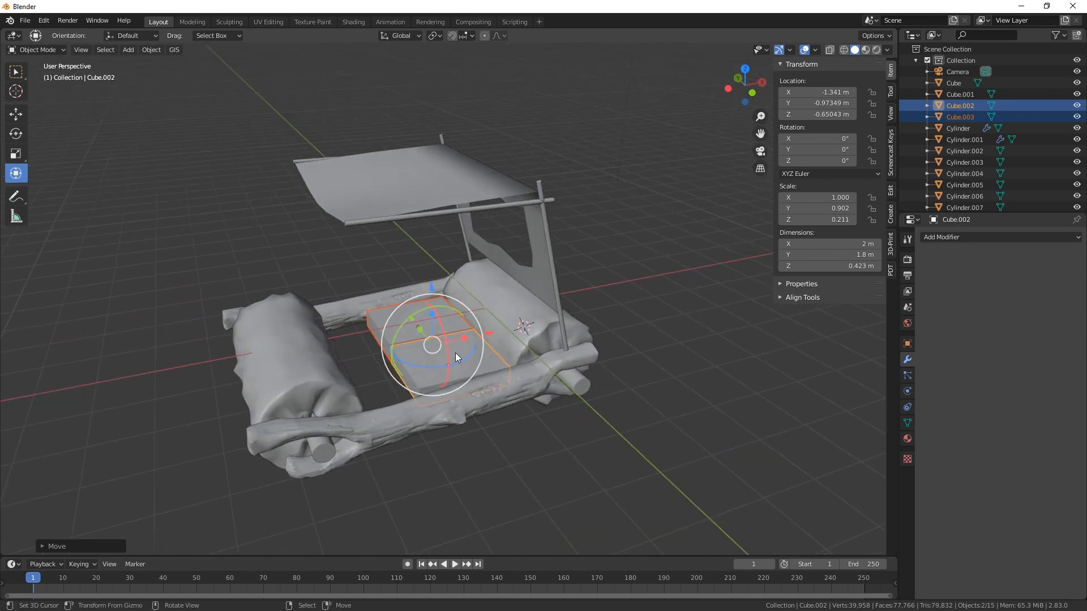
Add a crosswise loop cut to each seat slab and slide it toward the end nearest the canopy's back panel
{"action": "key", "text": "Tab"}
{"action": "key", "text": "ctrl+r"}
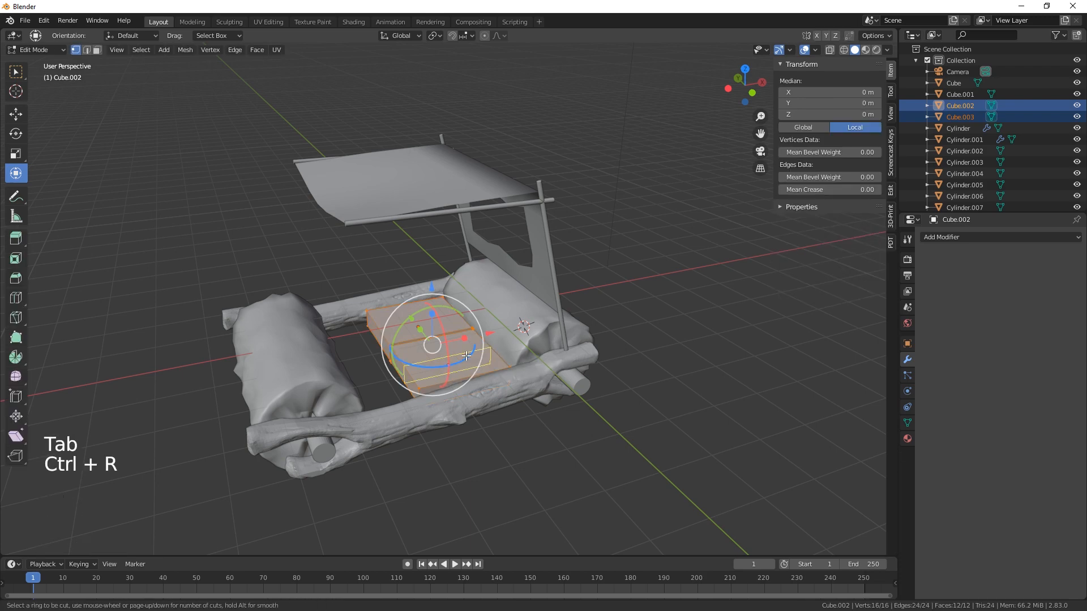
{"action": "left_click", "coordinate": [482, 369]}
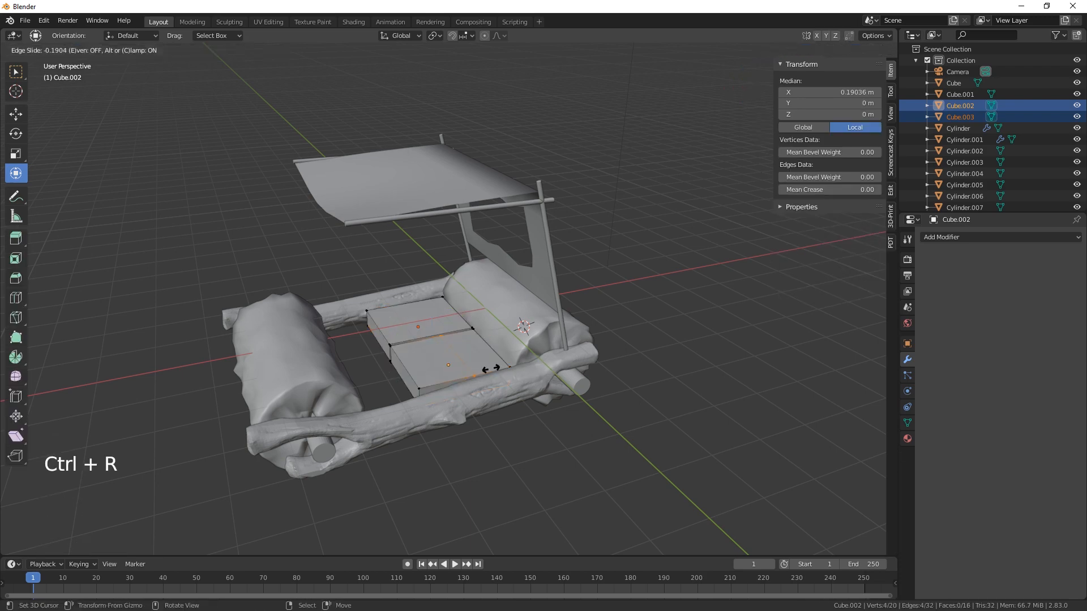
{"action": "left_click", "coordinate": [508, 365]}
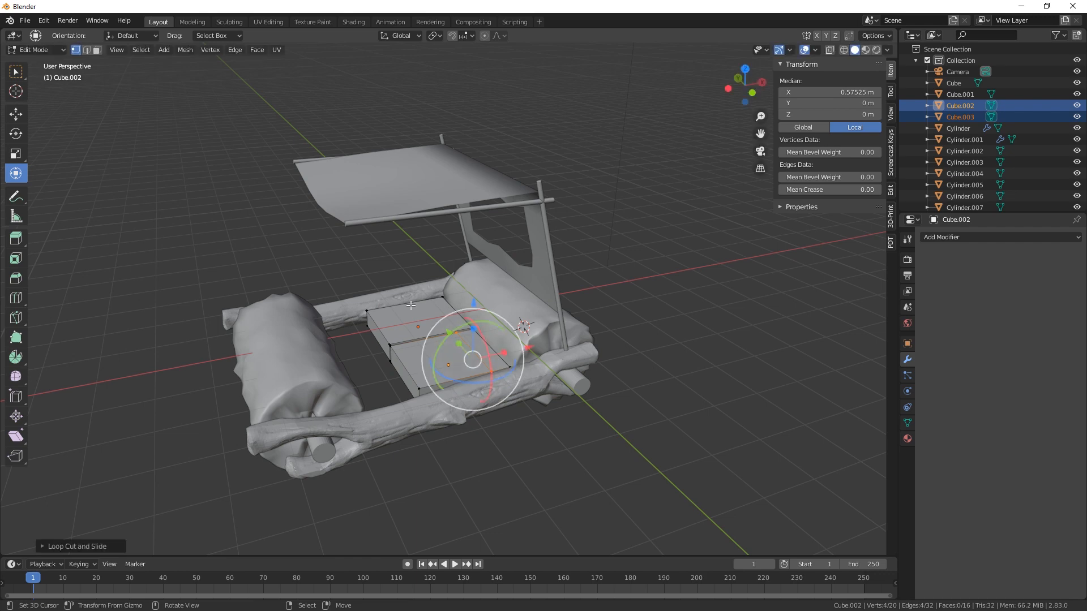
{"action": "key", "text": "ctrl+r"}
{"action": "left_click", "coordinate": [434, 318]}
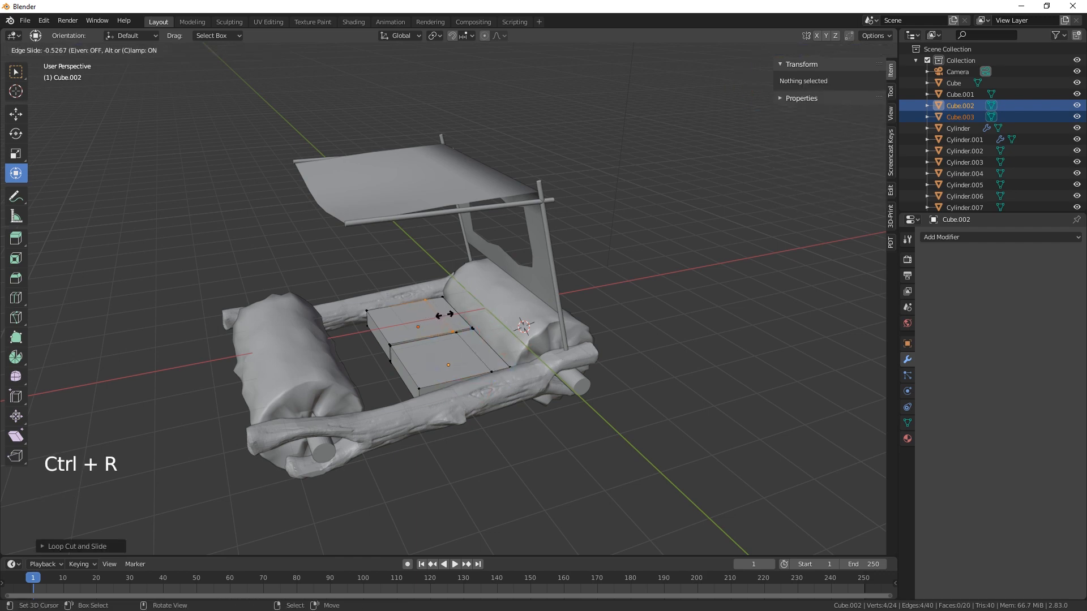
{"action": "left_click", "coordinate": [446, 315]}
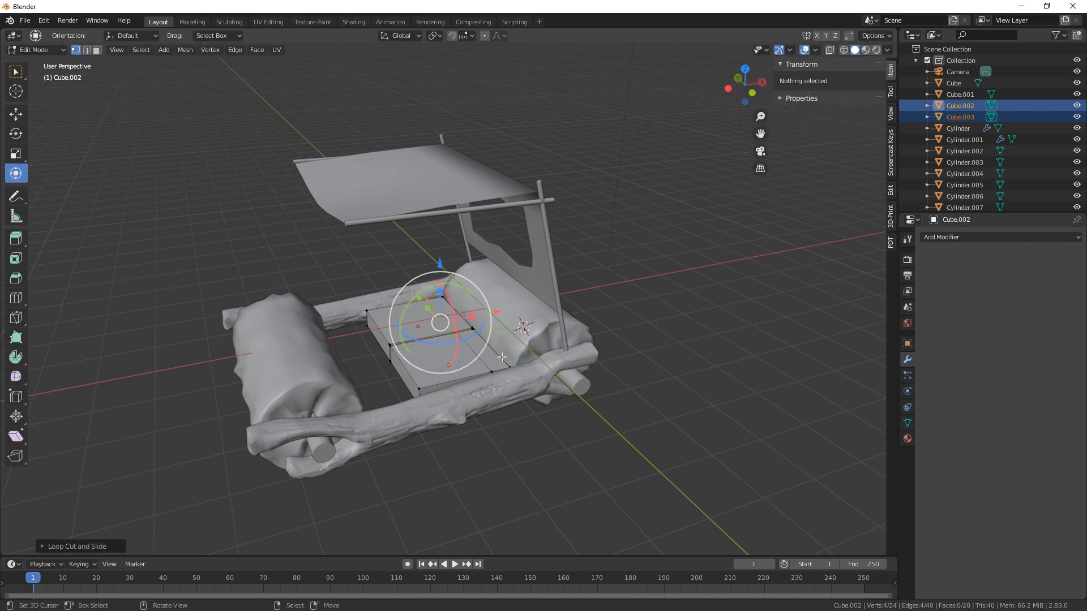
Extrude the narrow rear top faces of both seat slabs upward to a local Z of about 7.74 to form backrests
{"action": "key", "text": "3"}
{"action": "right_click", "coordinate": [484, 351]}
{"action": "right_click", "coordinate": [449, 308], "text": "shift"}
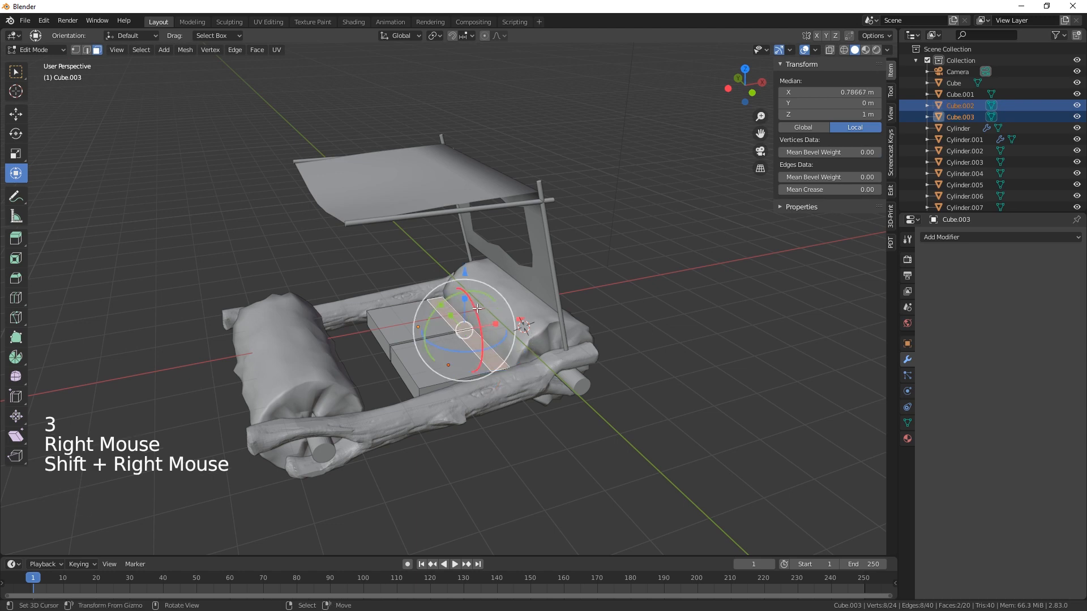
{"action": "left_click_drag", "start_coordinate": [464, 298], "coordinate": [464, 291]}
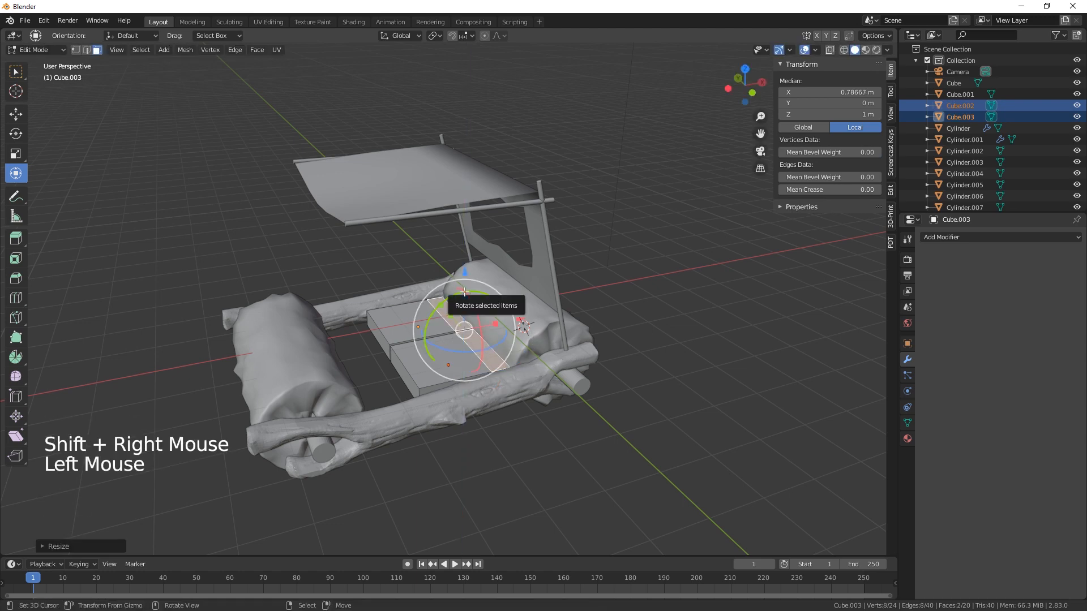
{"action": "key", "text": "e"}
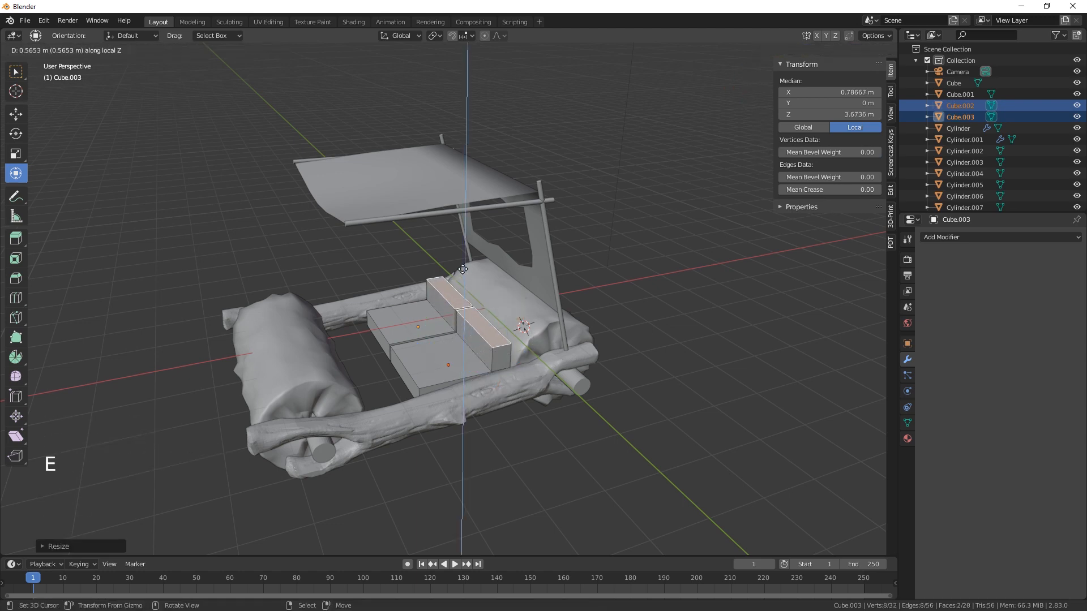
{"action": "left_click", "coordinate": [459, 238]}
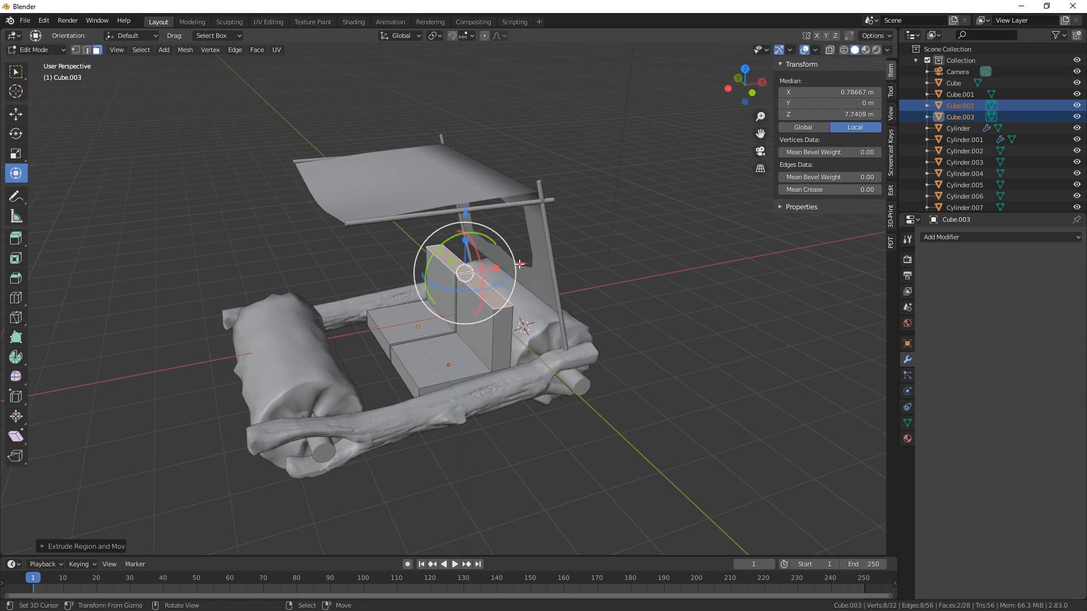
Lean the backrest tops backward along X and raise them until each seat is about 2.33 m long and 2.2 m tall
{"action": "left_click_drag", "start_coordinate": [516, 266], "coordinate": [532, 261]}
{"action": "middle_click_drag", "start_coordinate": [587, 432], "coordinate": [562, 309]}
{"action": "left_click_drag", "start_coordinate": [529, 255], "coordinate": [540, 256]}
{"action": "middle_click_drag", "start_coordinate": [547, 291], "coordinate": [506, 213]}
{"action": "left_click_drag", "start_coordinate": [470, 198], "coordinate": [471, 179]}
{"action": "middle_click_drag", "start_coordinate": [610, 339], "coordinate": [638, 348]}
{"action": "key", "text": "Tab"}
{"action": "right_click", "coordinate": [607, 424]}
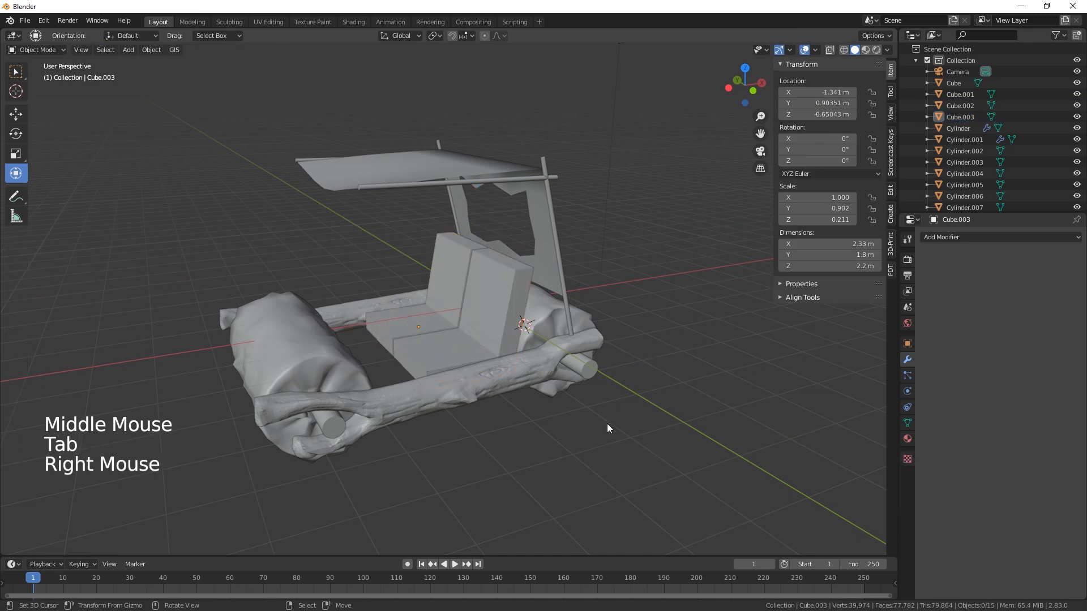
Add a cube, move it along X to about -2.46 m in front of the seats, and thin it to an X scale of about 0.223
{"action": "middle_click_drag", "start_coordinate": [593, 417], "coordinate": [479, 384]}
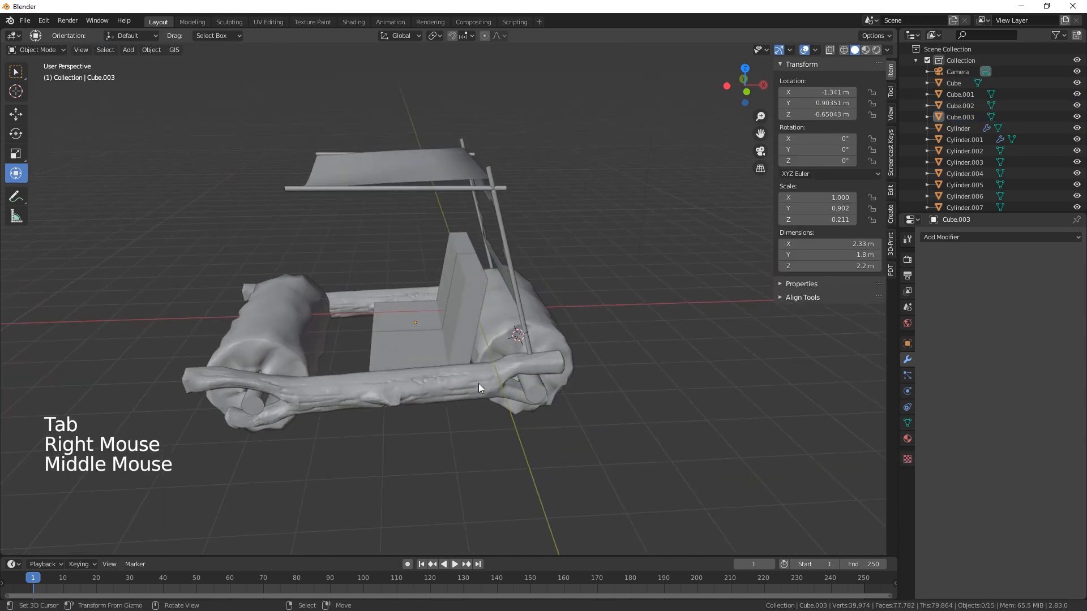
{"action": "key", "text": "shift+a"}
{"action": "mouse_move", "coordinate": [477, 382]}
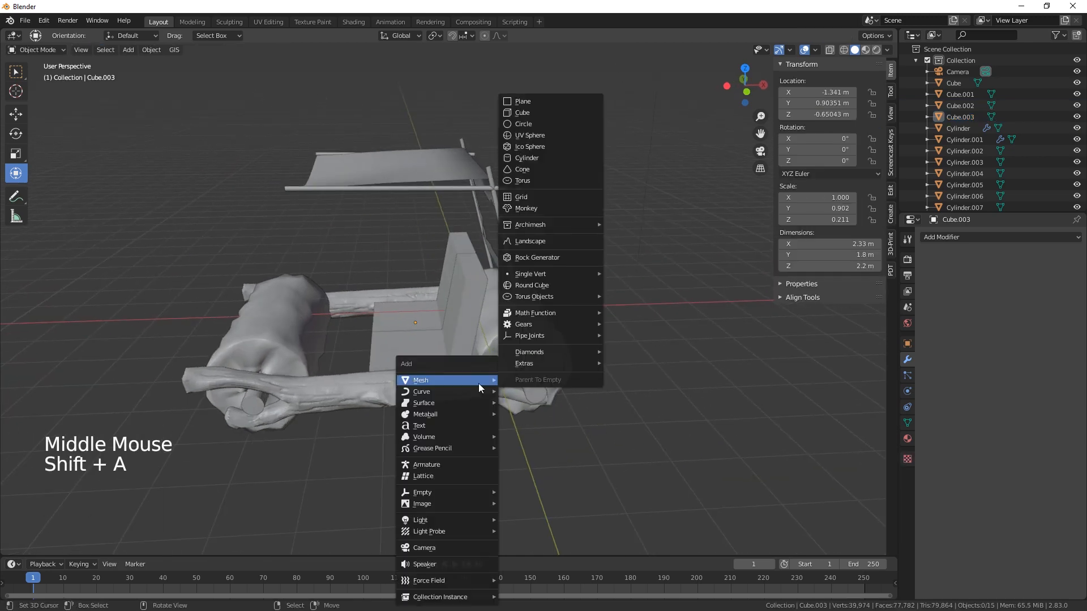
{"action": "left_click", "coordinate": [525, 111]}
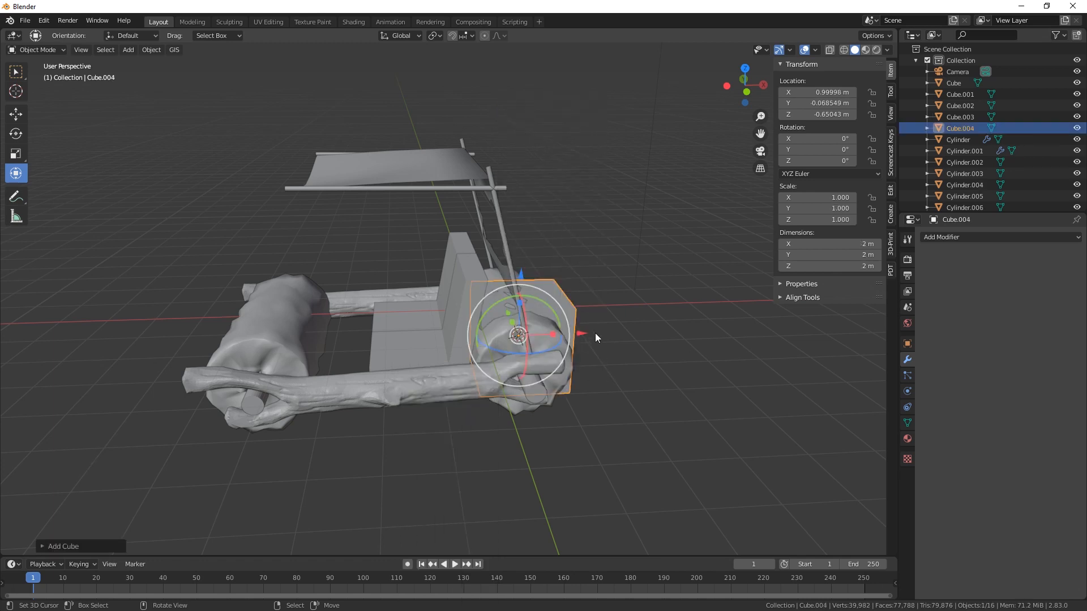
{"action": "left_click_drag", "start_coordinate": [583, 334], "coordinate": [375, 348]}
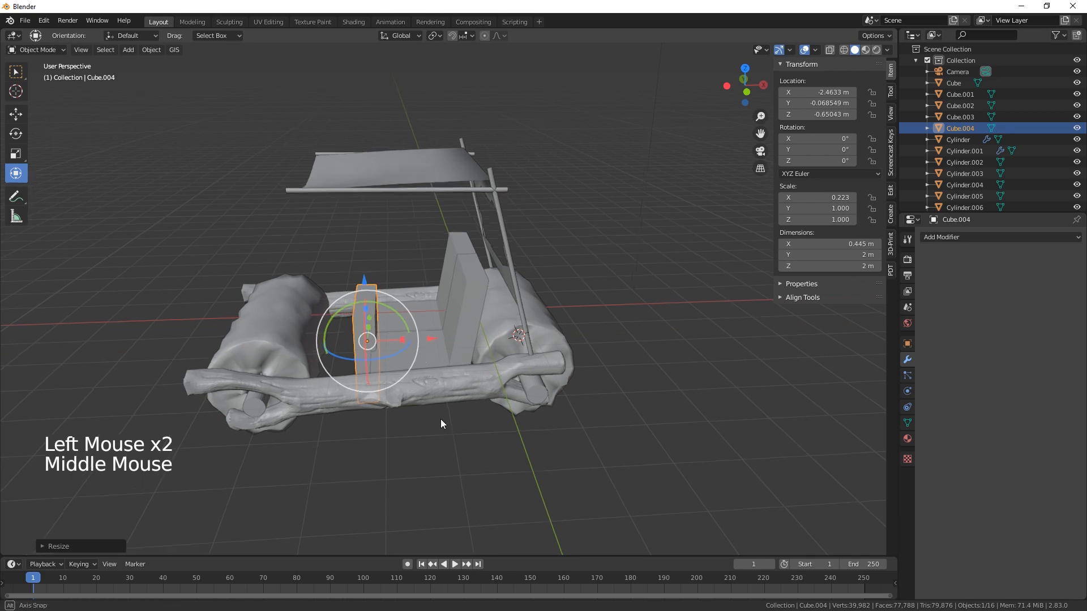
{"action": "middle_click_drag", "start_coordinate": [440, 419], "coordinate": [389, 421]}
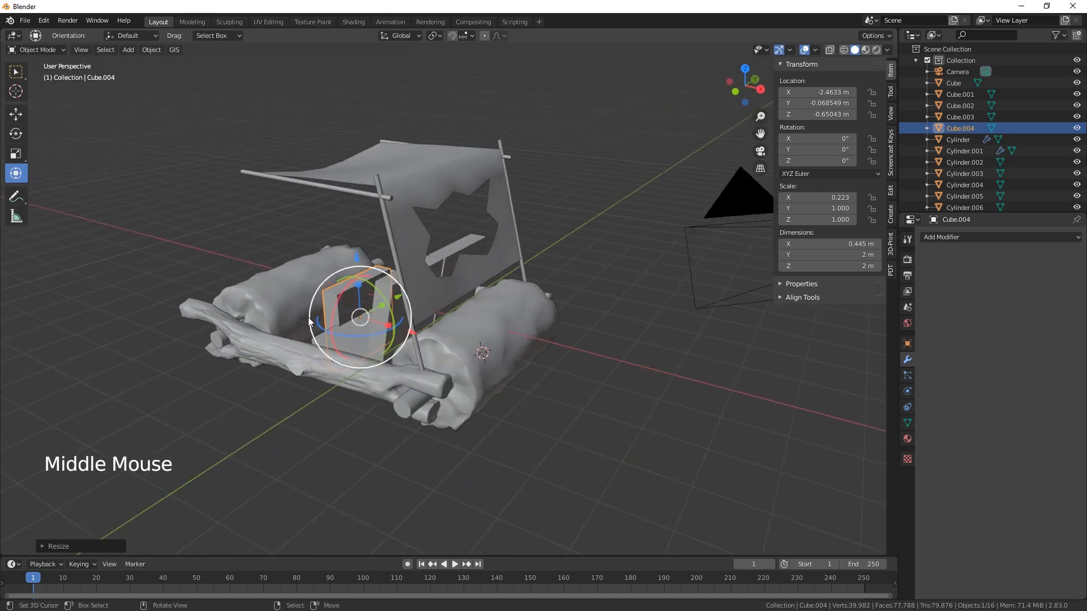
Position the thin block at about X -3.39 m and Z 0.40 m, tilted about -10.1° around Y
{"action": "left_click_drag", "start_coordinate": [348, 253], "coordinate": [351, 209]}
{"action": "middle_click_drag", "start_coordinate": [376, 281], "coordinate": [433, 300]}
{"action": "left_click_drag", "start_coordinate": [434, 300], "coordinate": [393, 300]}
{"action": "middle_click_drag", "start_coordinate": [392, 300], "coordinate": [444, 371]}
{"action": "left_click_drag", "start_coordinate": [334, 278], "coordinate": [387, 299]}
Scale the tilted block to about 1.864 in Y and 0.842 in Z, and lower it to about 0.069 m on Z
{"action": "middle_click_drag", "start_coordinate": [387, 299], "coordinate": [518, 402]}
{"action": "left_click_drag", "start_coordinate": [422, 327], "coordinate": [545, 418]}
{"action": "middle_click_drag", "start_coordinate": [545, 418], "coordinate": [441, 389]}
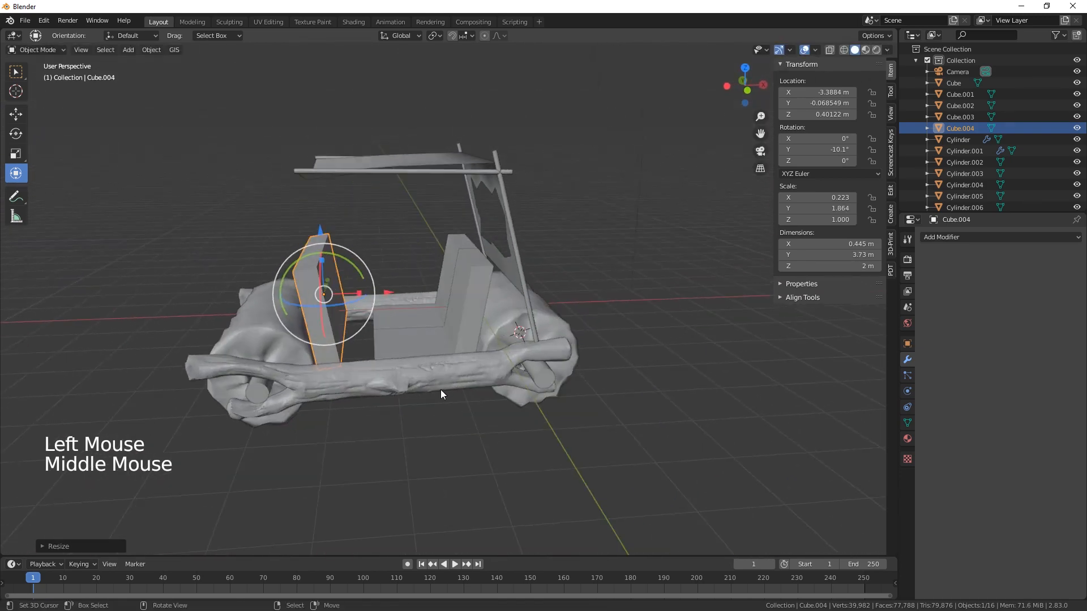
{"action": "left_click_drag", "start_coordinate": [322, 261], "coordinate": [322, 267]}
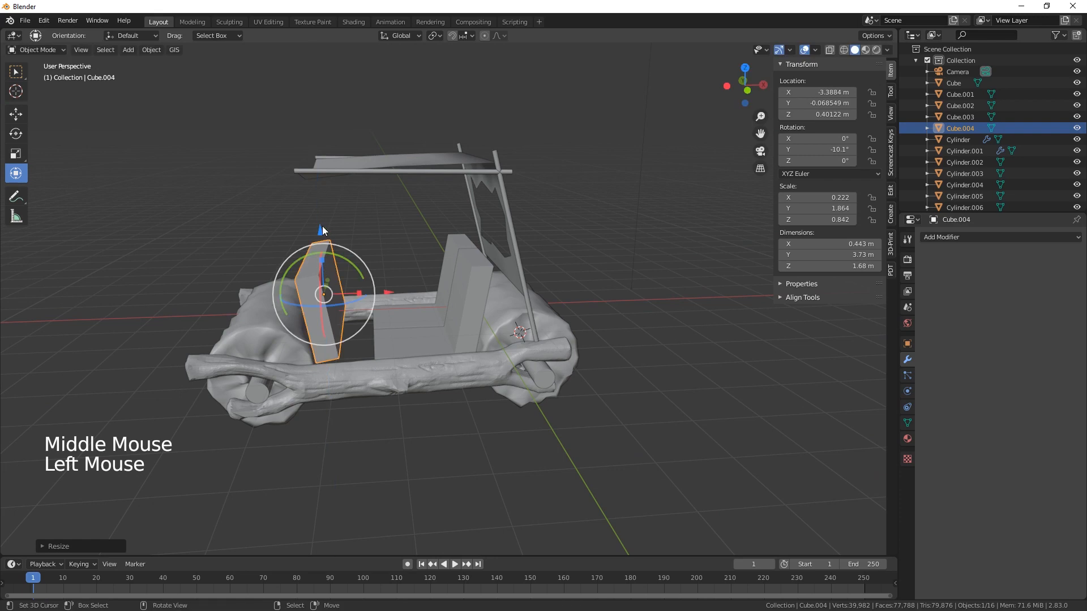
{"action": "left_click_drag", "start_coordinate": [321, 228], "coordinate": [321, 241]}
{"action": "middle_click_drag", "start_coordinate": [527, 417], "coordinate": [459, 430]}
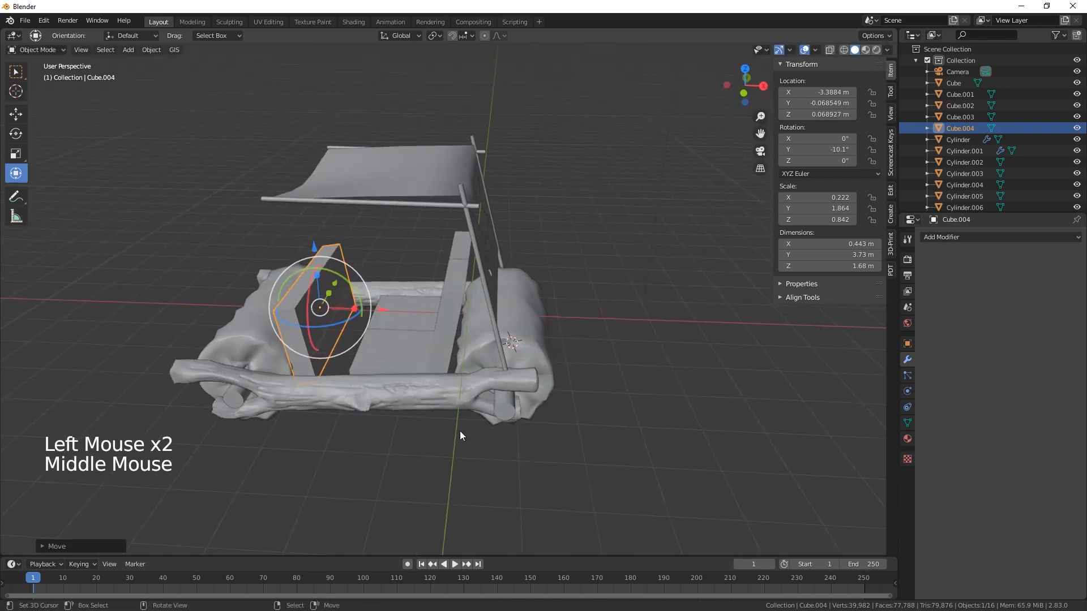
Shorten both seats by moving their front faces together along X to a local position of about -0.68 m
{"action": "middle_click_drag", "start_coordinate": [383, 362], "coordinate": [419, 373]}
{"action": "right_click", "coordinate": [422, 372]}
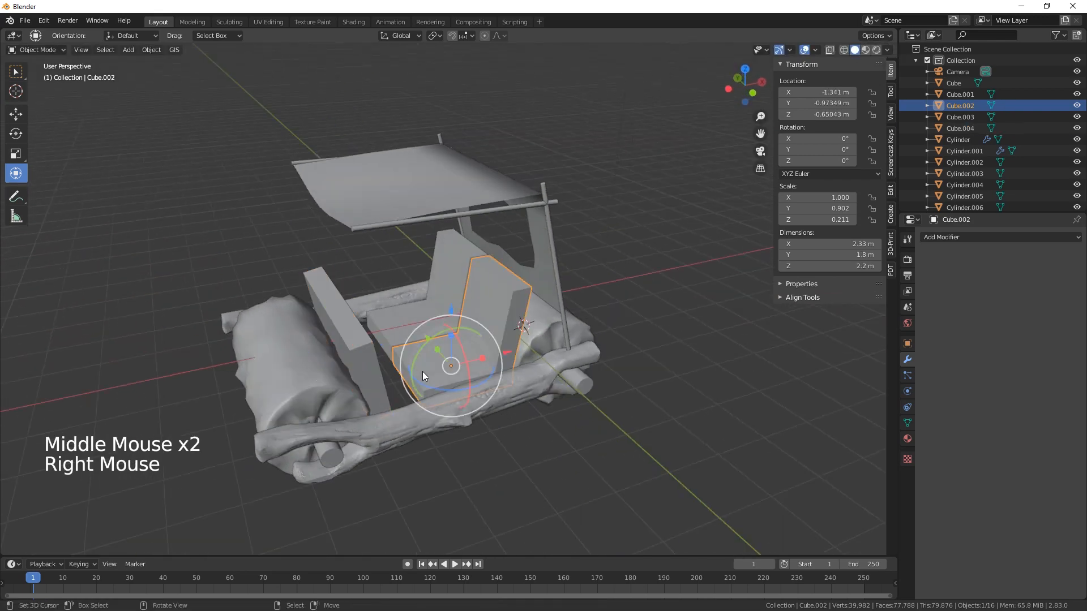
{"action": "right_click", "coordinate": [398, 335], "text": "shift"}
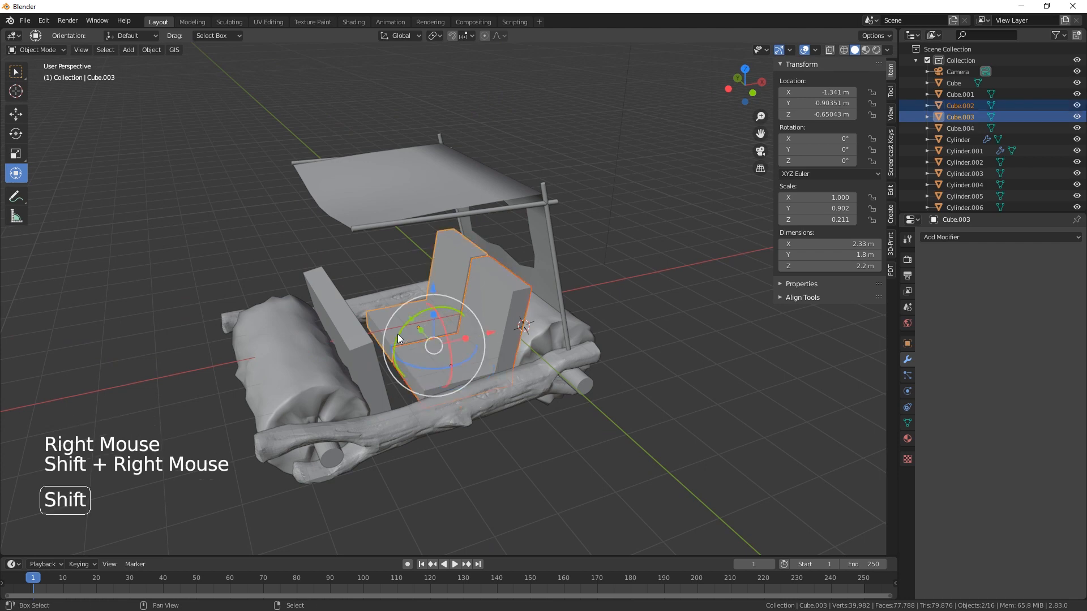
{"action": "key", "text": "Tab"}
{"action": "right_click", "coordinate": [386, 345]}
{"action": "right_click", "coordinate": [403, 371], "text": "shift"}
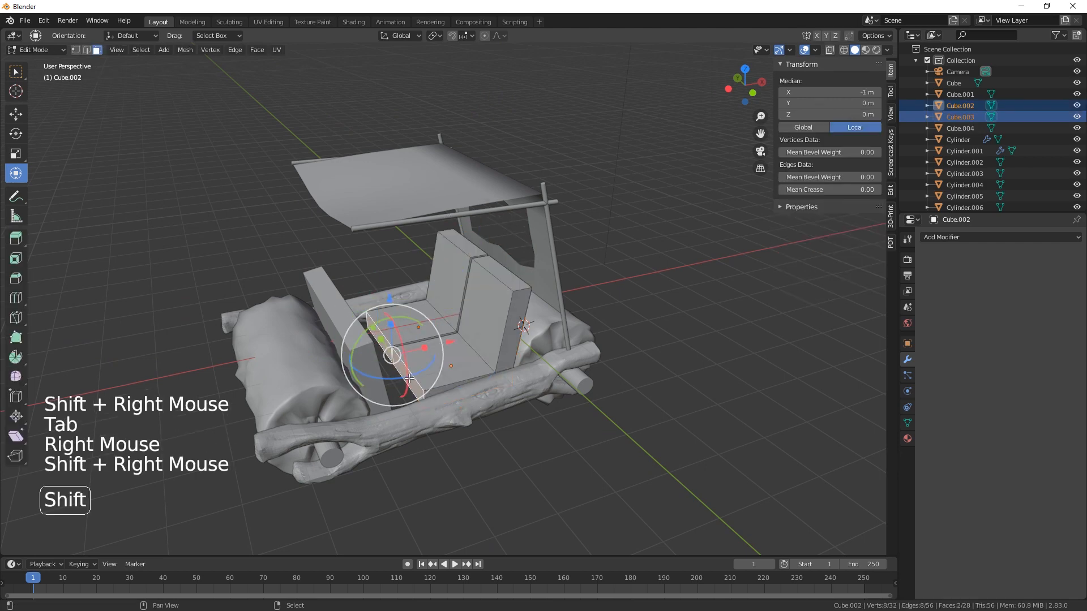
{"action": "left_click_drag", "start_coordinate": [449, 350], "coordinate": [464, 339]}
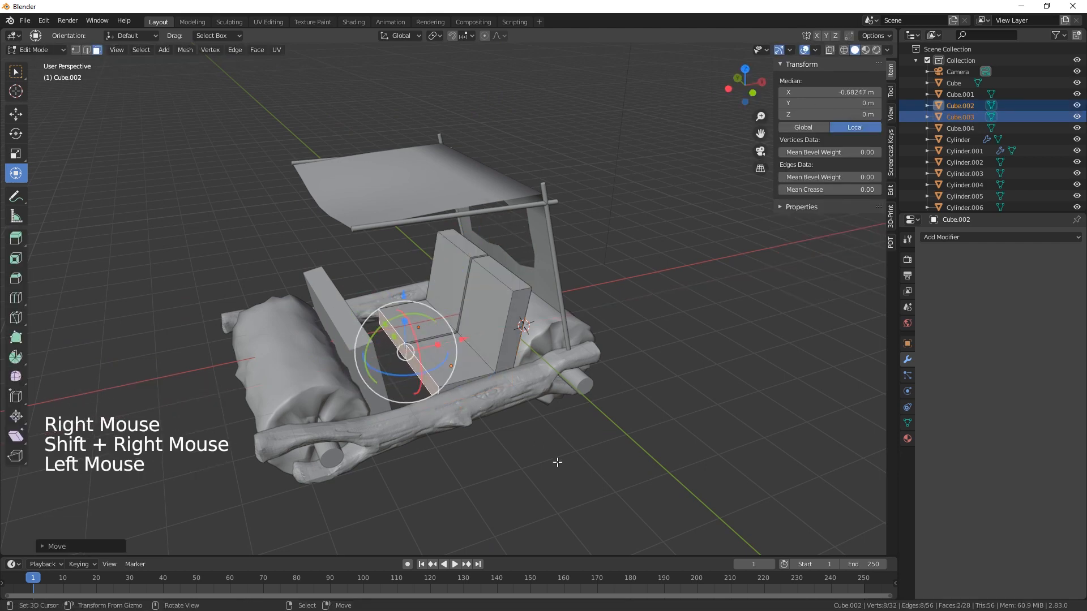
{"action": "middle_click_drag", "start_coordinate": [555, 461], "coordinate": [519, 456]}
{"action": "key", "text": "Tab"}
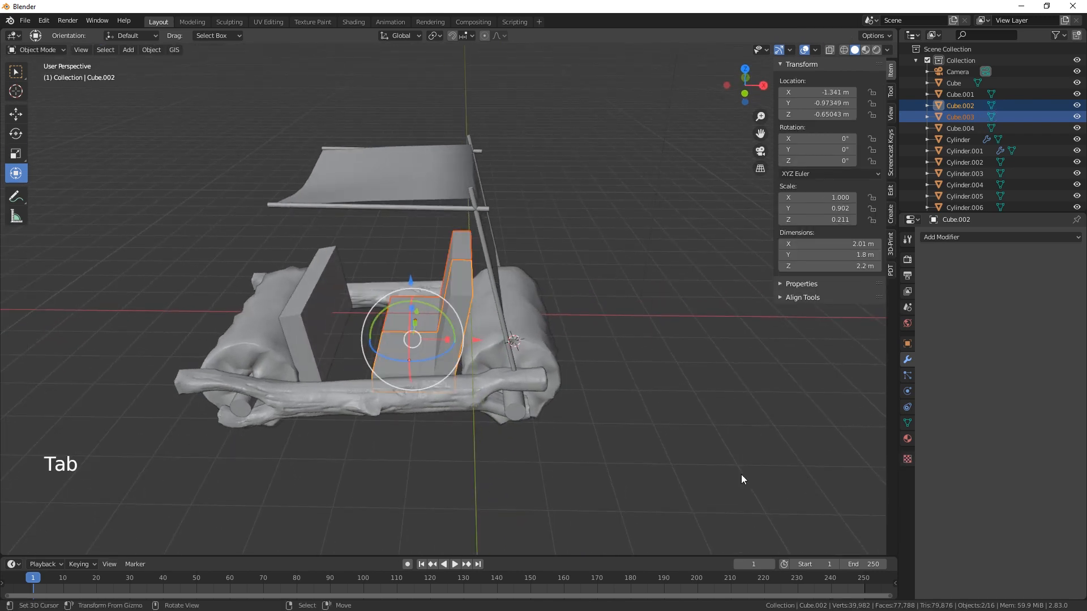
{"action": "middle_click_drag", "start_coordinate": [741, 475], "coordinate": [720, 487]}
{"action": "key", "text": "Tab"}
{"action": "key", "text": "Tab"}
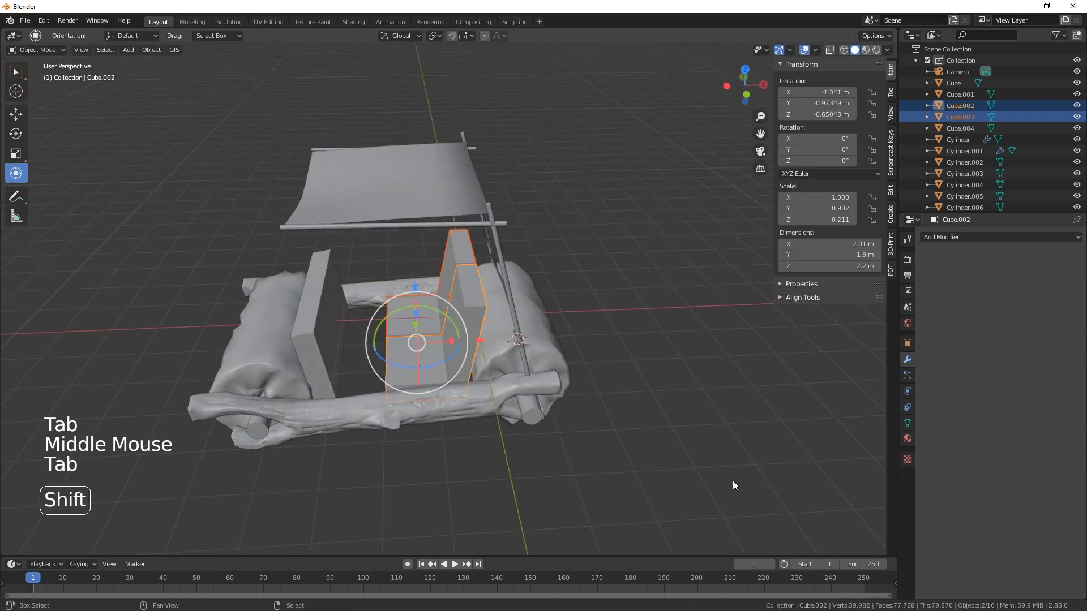
Add a cylinder at about X 2.92 m, behind the rear roller, and scale it into a disc about 0.873 m across and 0.156 m thick
{"action": "key", "text": "shift+a"}
{"action": "mouse_move", "coordinate": [724, 385]}
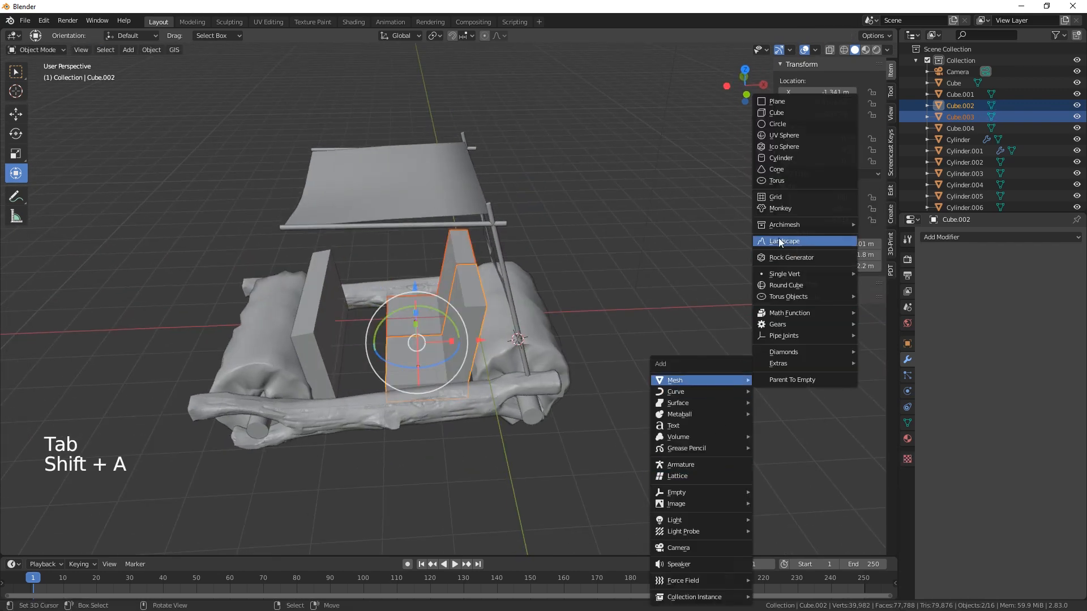
{"action": "left_click", "coordinate": [806, 159]}
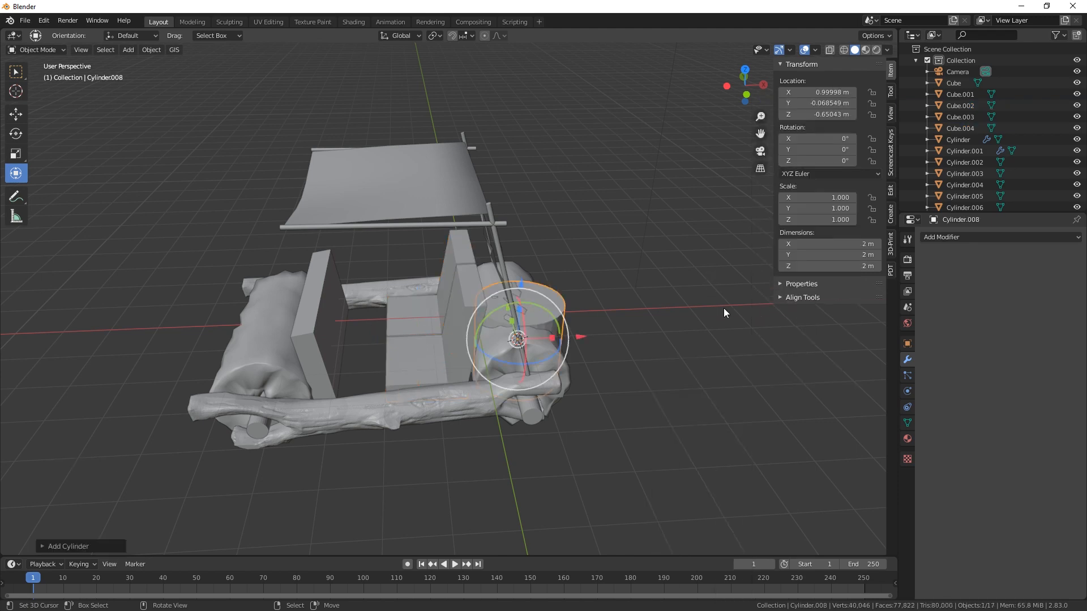
{"action": "left_click_drag", "start_coordinate": [583, 338], "coordinate": [748, 341]}
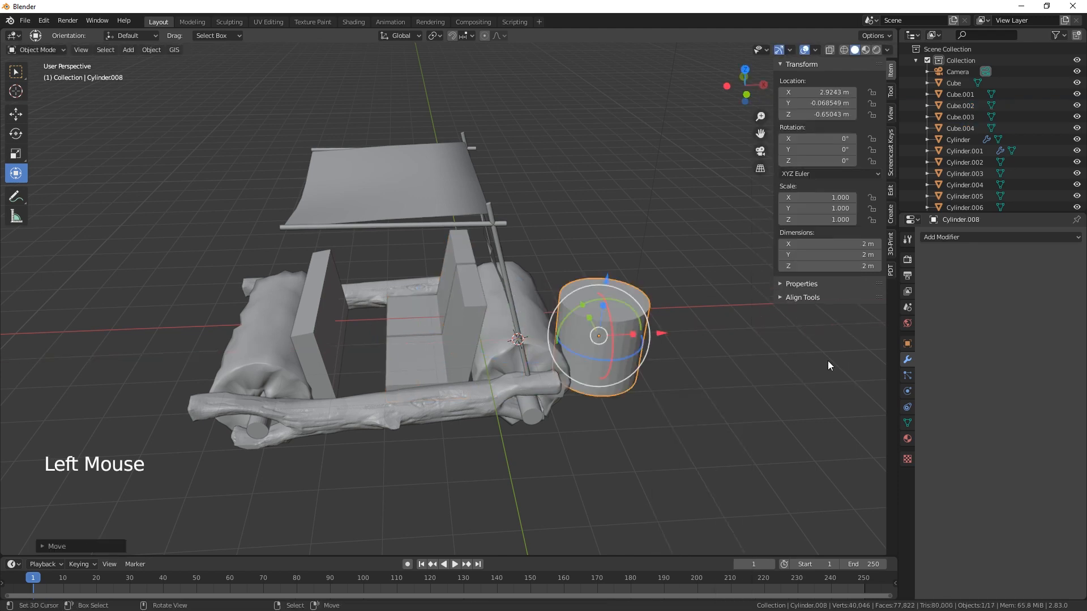
{"action": "key", "text": "s"}
{"action": "left_click", "coordinate": [699, 339]}
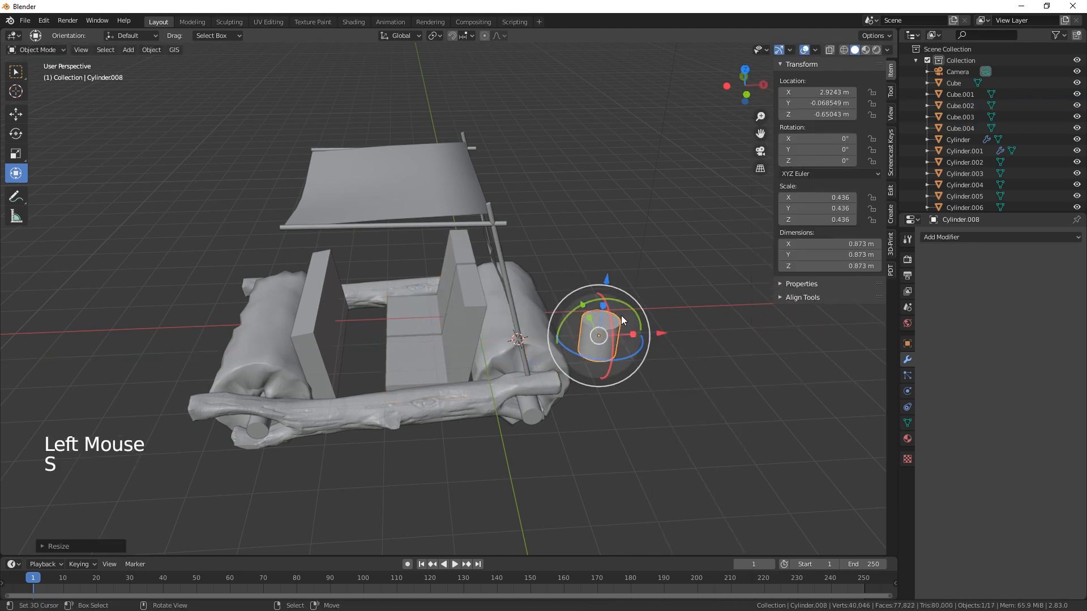
{"action": "left_click_drag", "start_coordinate": [602, 306], "coordinate": [600, 331]}
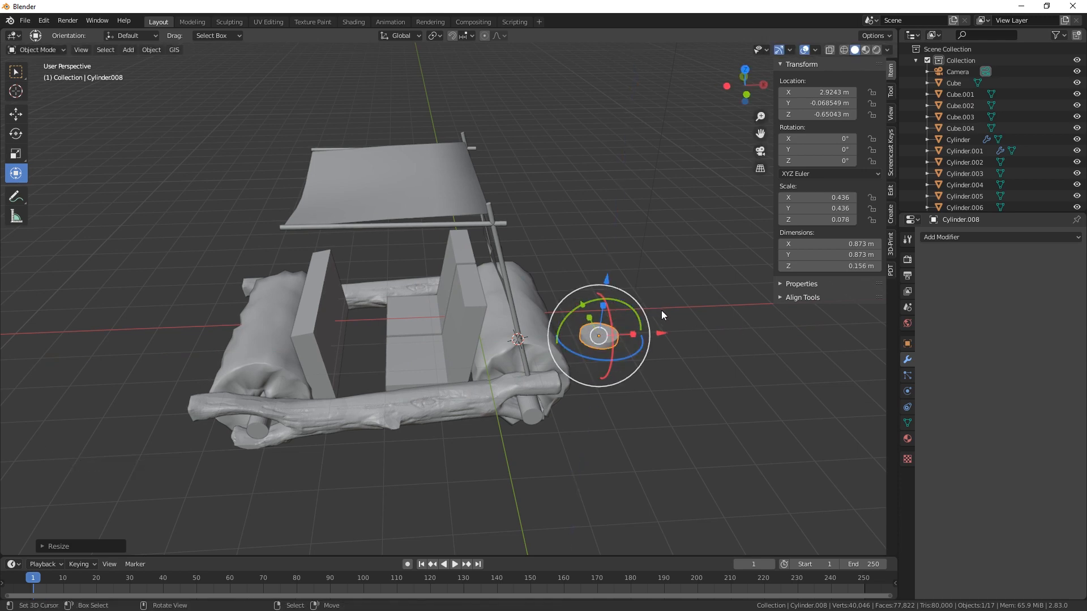
Rotate the disc 90° around the Y axis and move it along X to about -2.88 m, just behind the front panel
{"action": "middle_click_drag", "start_coordinate": [694, 325], "coordinate": [707, 331]}
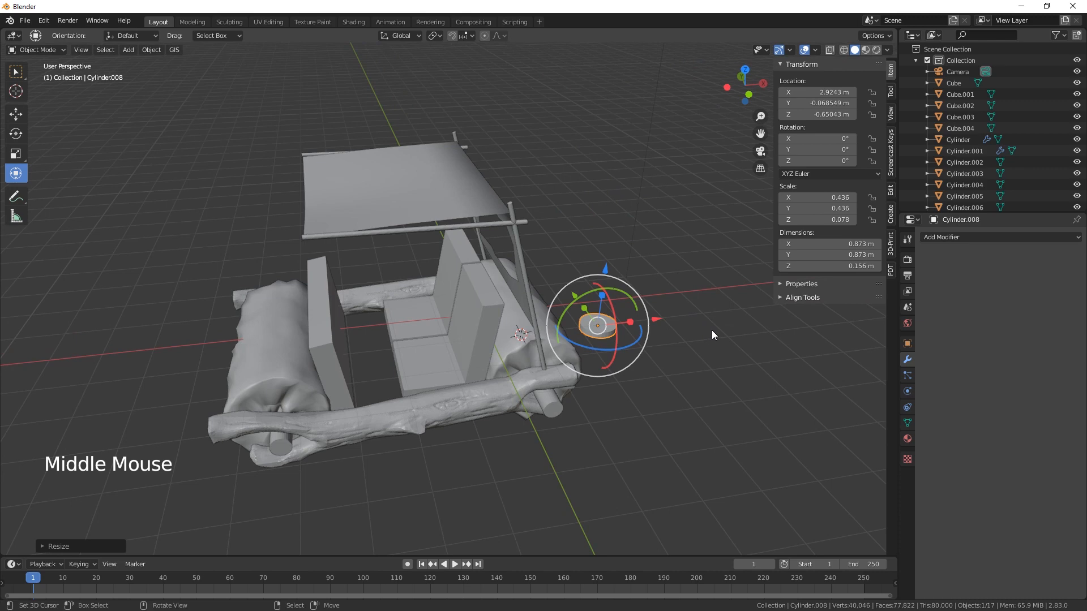
{"action": "type", "text": "ry90"}
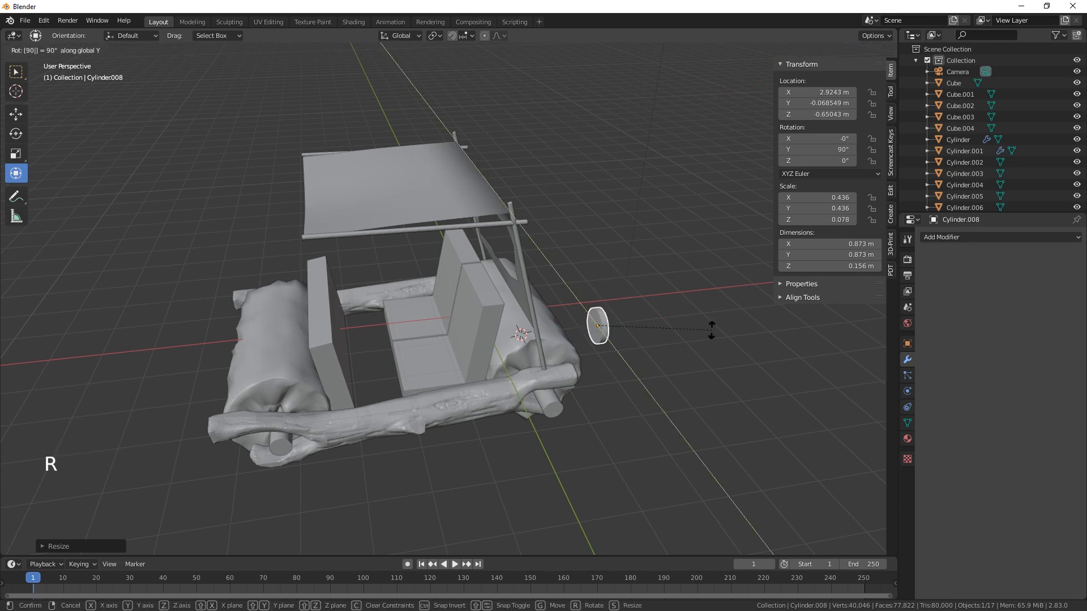
{"action": "key", "text": "Return"}
{"action": "left_click_drag", "start_coordinate": [656, 320], "coordinate": [414, 348]}
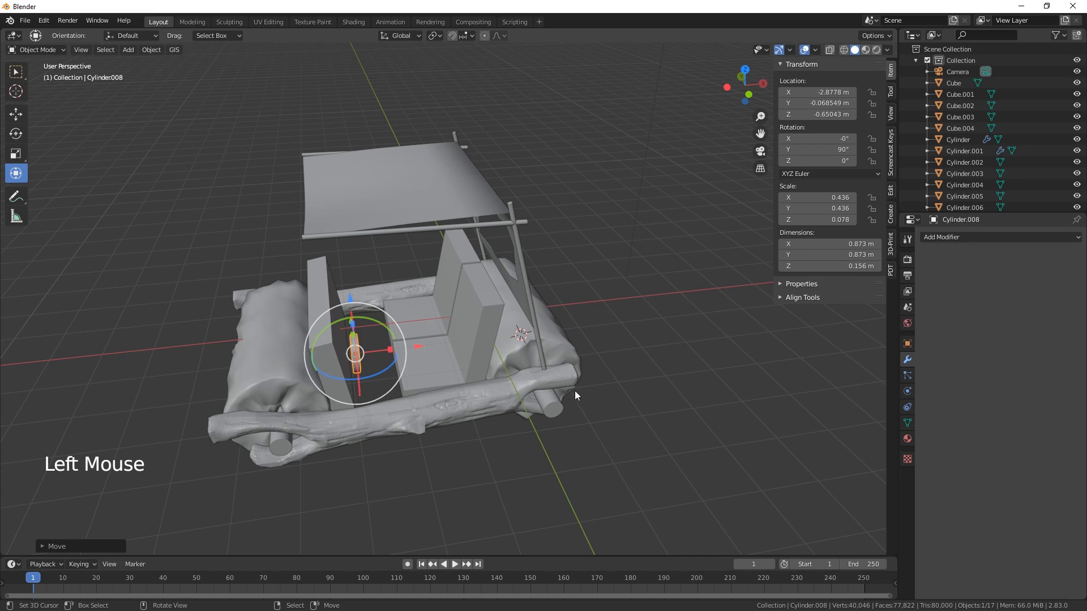
Place the disc in front of one seat at about Y -1.09 m and Z 0.68 m
{"action": "middle_click_drag", "start_coordinate": [575, 393], "coordinate": [582, 357]}
{"action": "left_click_drag", "start_coordinate": [385, 297], "coordinate": [369, 308]}
{"action": "left_click_drag", "start_coordinate": [329, 268], "coordinate": [288, 215]}
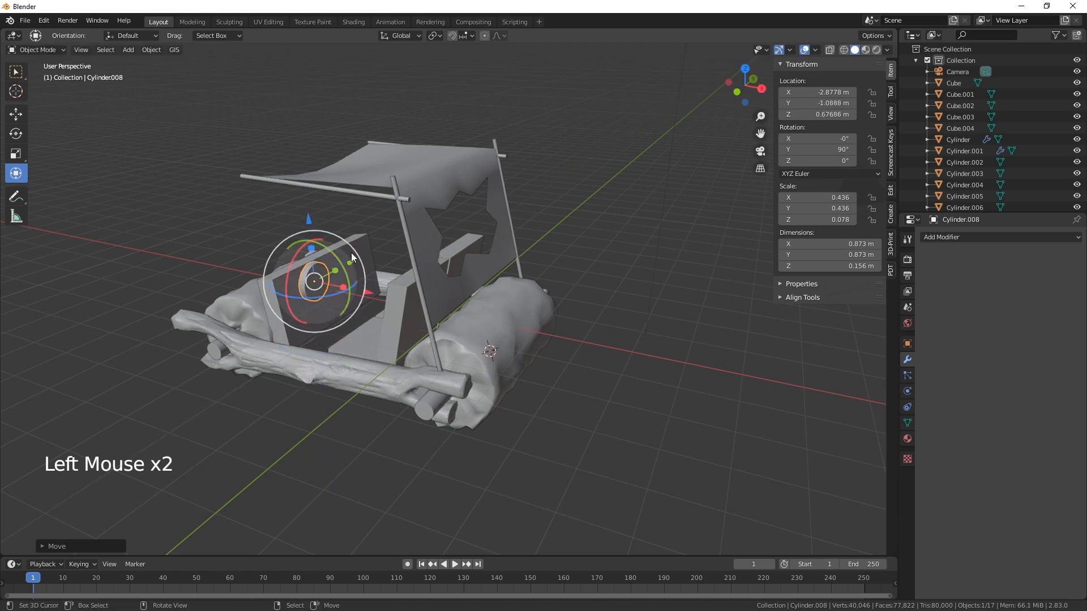
Tilt the steering wheel disc to a Y rotation of about 75.9° so it leans toward the front panel
{"action": "left_click_drag", "start_coordinate": [329, 255], "coordinate": [320, 247]}
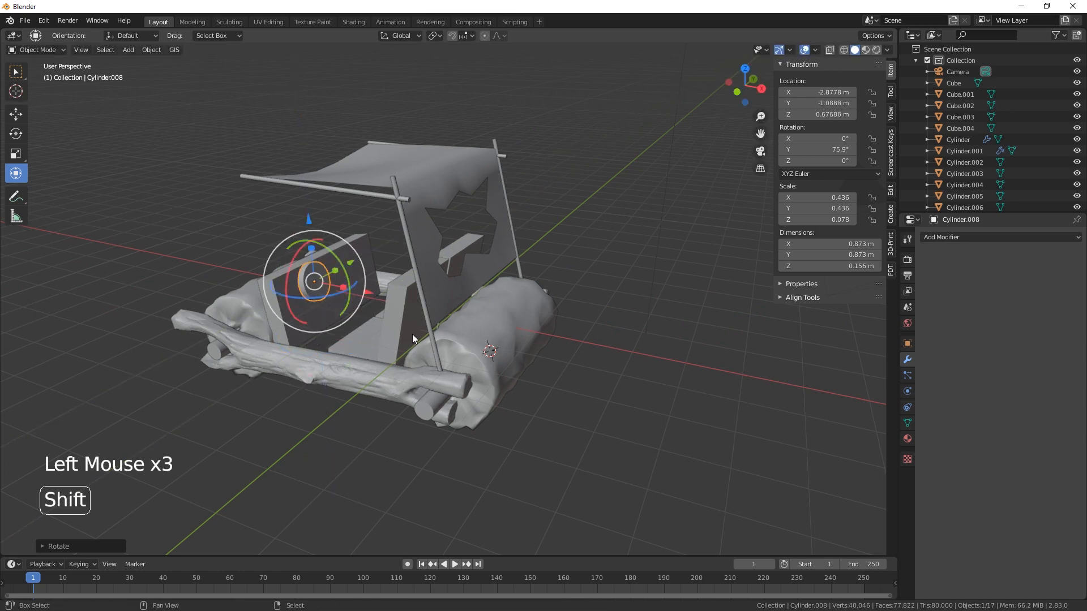
{"action": "middle_click_drag", "start_coordinate": [412, 333], "coordinate": [569, 322], "text": "shift"}
{"action": "left_click_drag", "start_coordinate": [569, 299], "coordinate": [558, 298]}
{"action": "middle_click_drag", "start_coordinate": [551, 361], "coordinate": [477, 339]}
Add a Displace modifier to the seat behind the steering wheel disc
{"action": "right_click", "coordinate": [461, 341]}
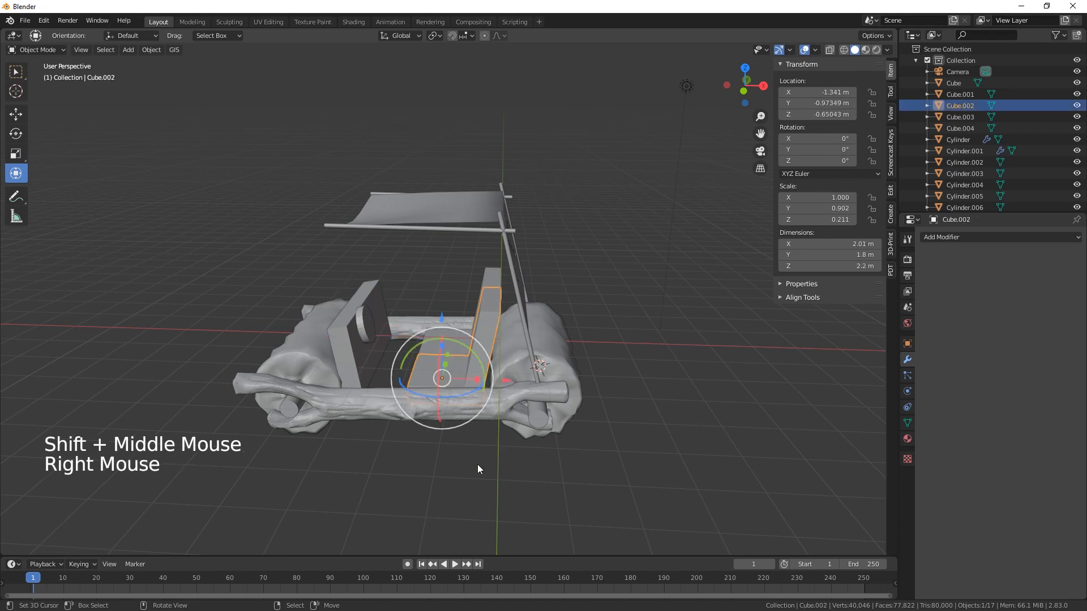
{"action": "scroll", "coordinate": [478, 466], "scroll_direction": "up", "scroll_amount": 1}
{"action": "middle_click_drag", "start_coordinate": [469, 494], "coordinate": [514, 492]}
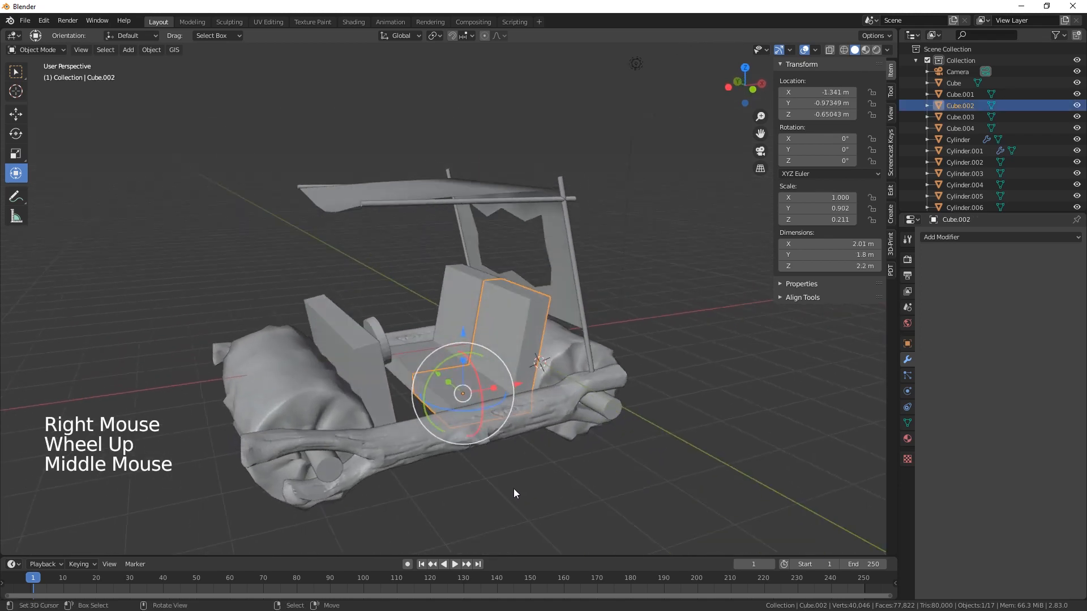
{"action": "key", "text": "Tab"}
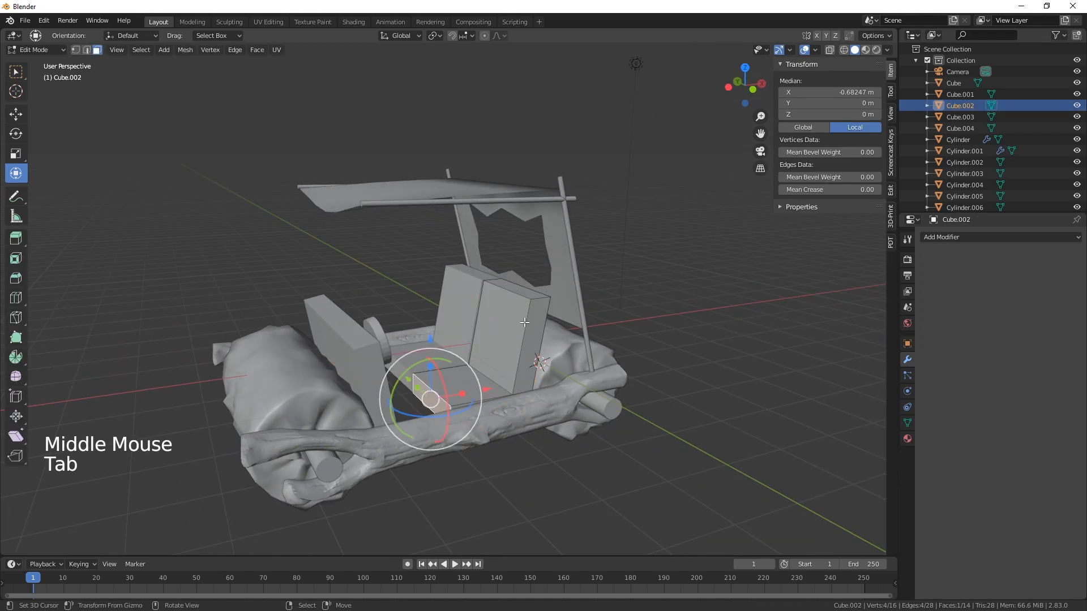
{"action": "right_click", "coordinate": [504, 328]}
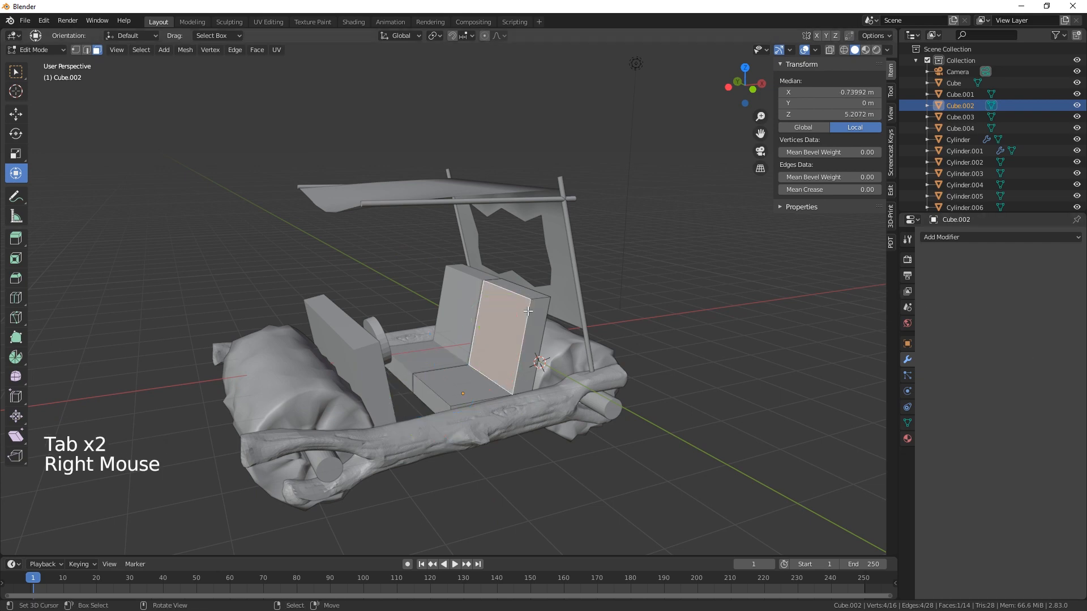
{"action": "key", "text": "Tab"}
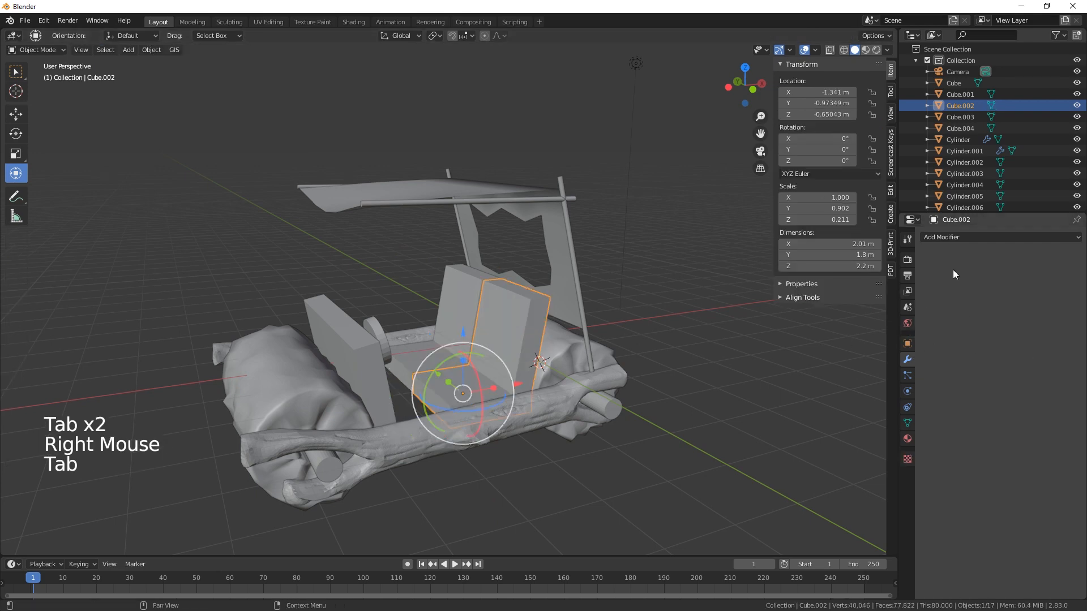
{"action": "left_click", "coordinate": [958, 237]}
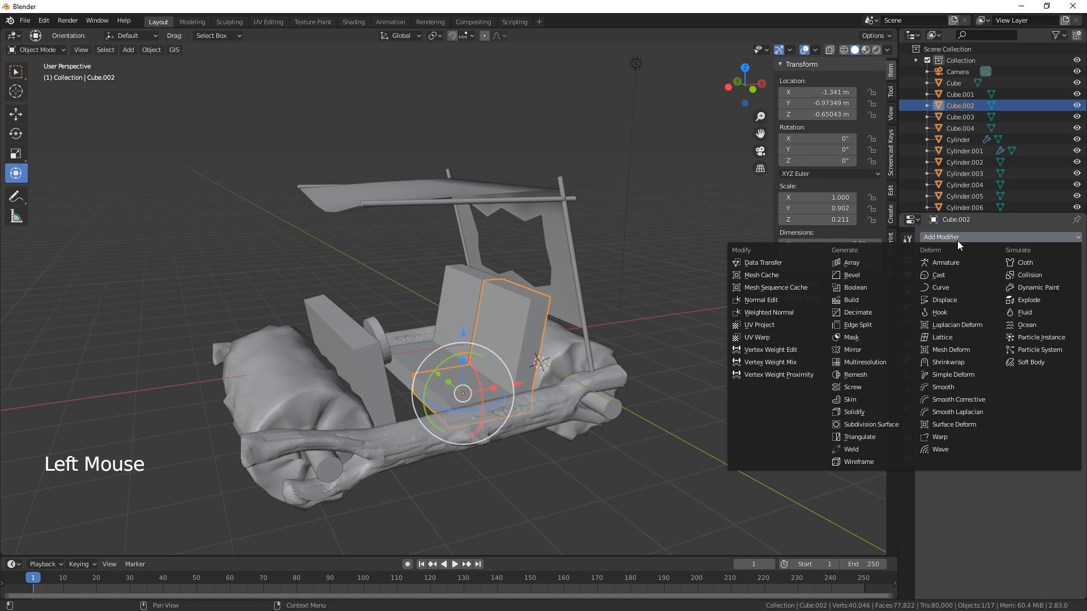
{"action": "left_click", "coordinate": [958, 299]}
Create a new texture for the seat's Displace modifier and set its type to Clouds
{"action": "left_click", "coordinate": [907, 459]}
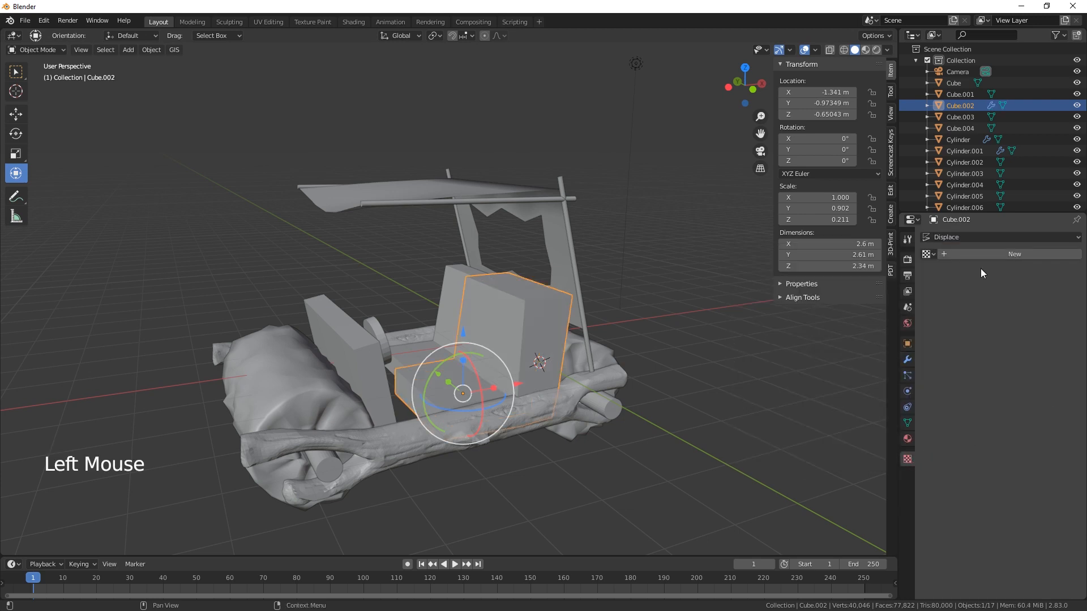
{"action": "left_click", "coordinate": [991, 254]}
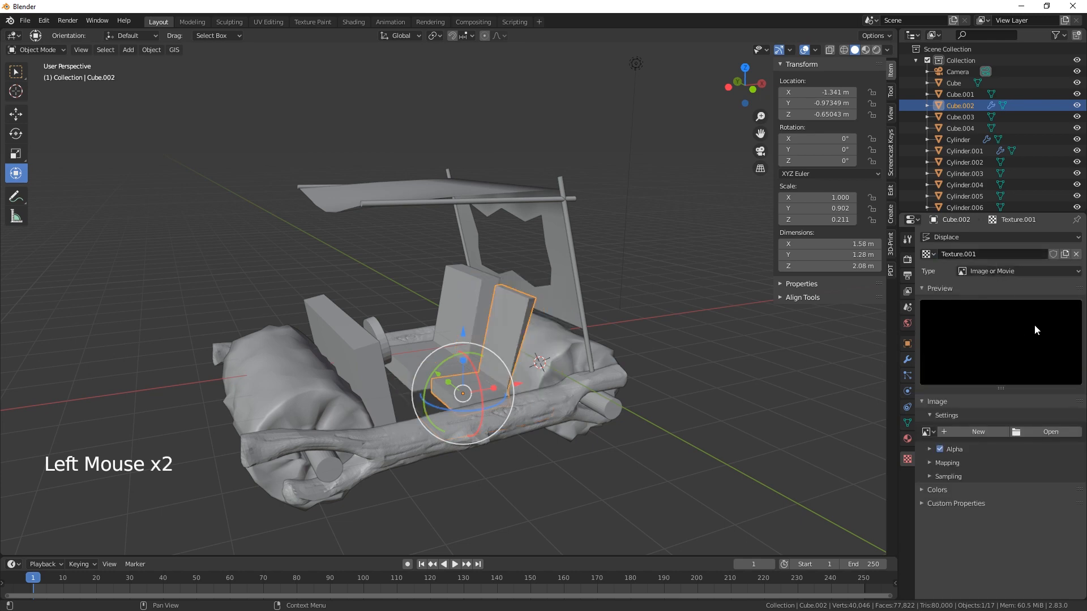
{"action": "left_click", "coordinate": [1000, 270]}
{"action": "left_click", "coordinate": [987, 309]}
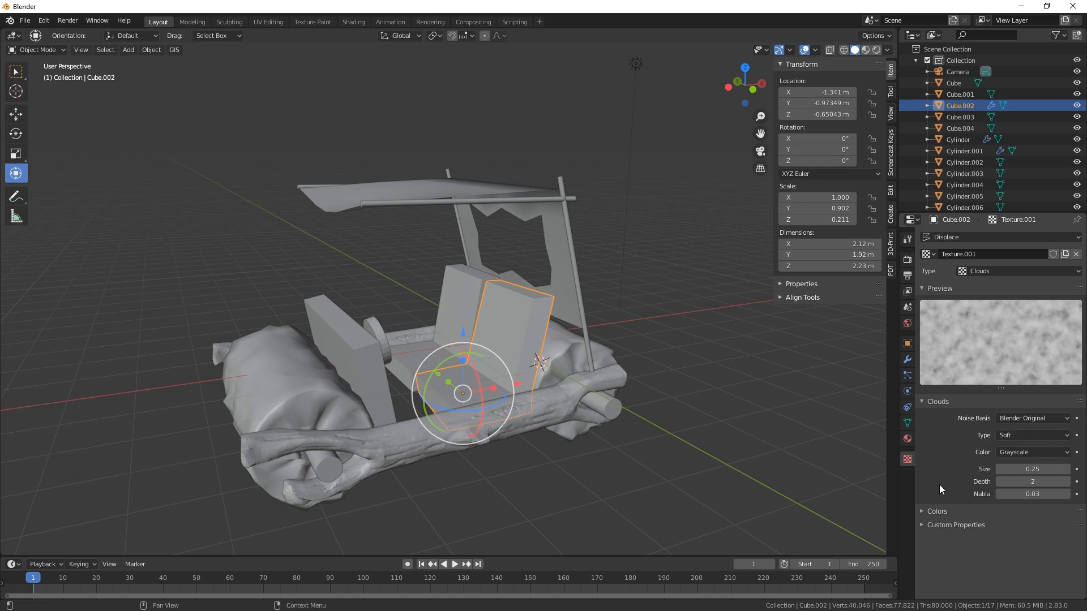
{"action": "middle_click_drag", "start_coordinate": [766, 438], "coordinate": [730, 451]}
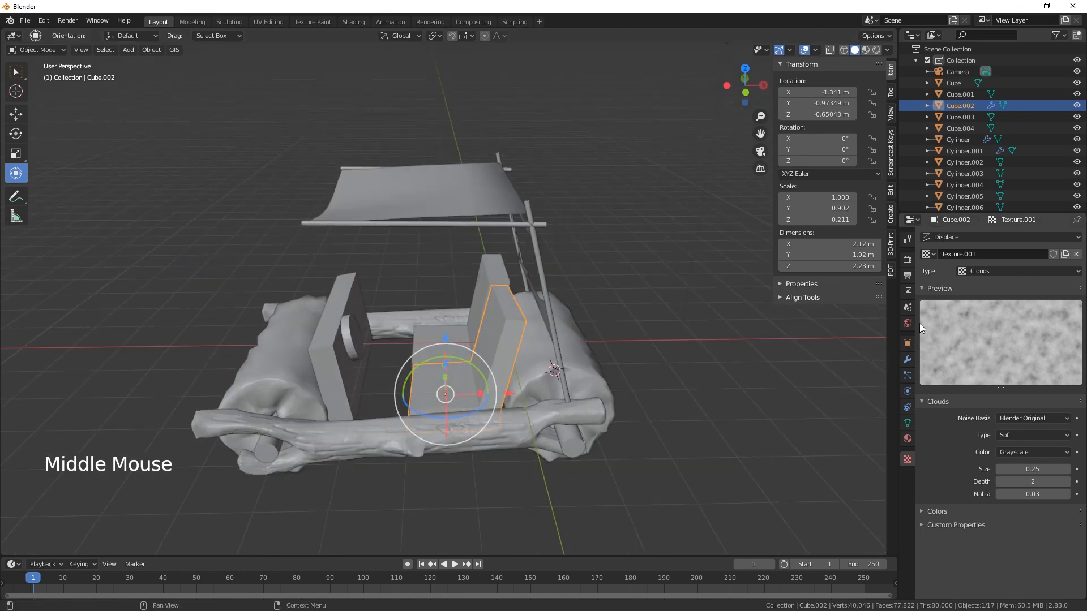
{"action": "left_click", "coordinate": [907, 360]}
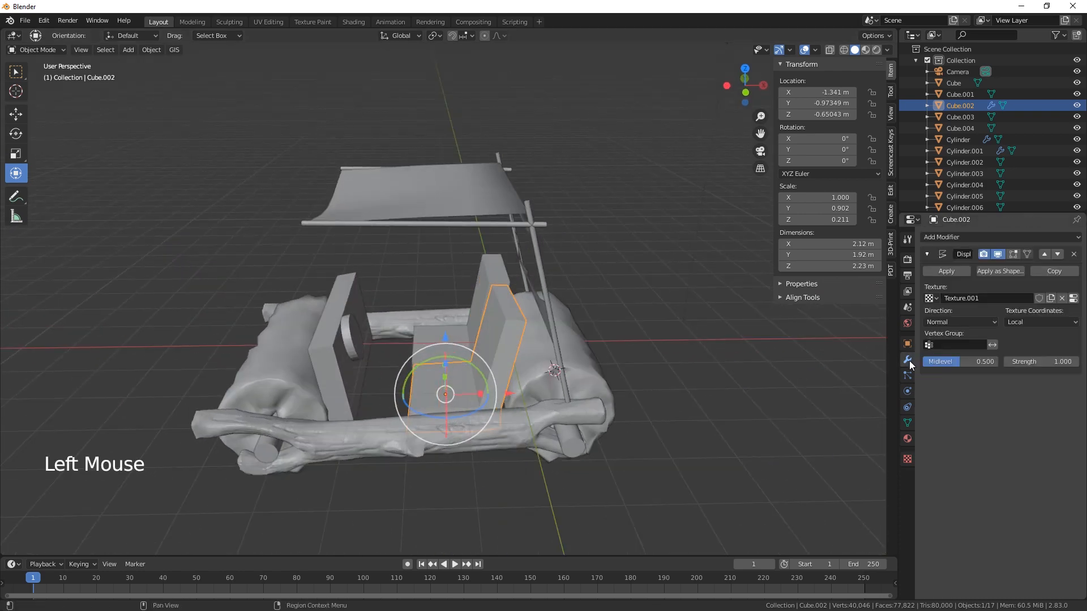
Divide the driver's seat across its width with four evenly spaced loop cuts running along the seat base and backrest
{"action": "key", "text": "Tab"}
{"action": "key", "text": "Tab"}
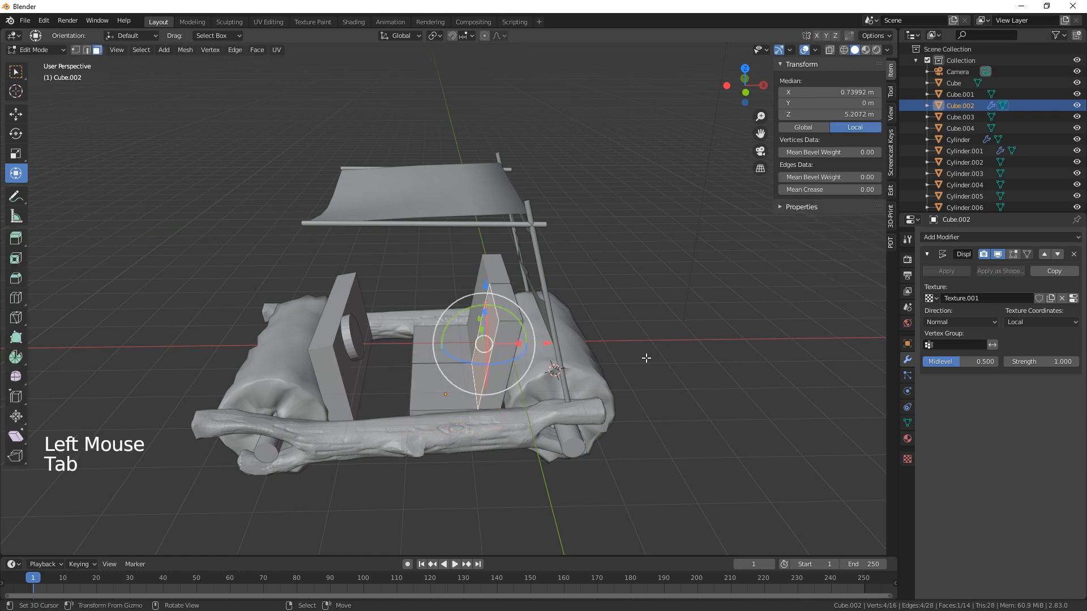
{"action": "middle_click_drag", "start_coordinate": [640, 358], "coordinate": [631, 458]}
{"action": "scroll", "coordinate": [631, 463], "scroll_direction": "up", "scroll_amount": 2}
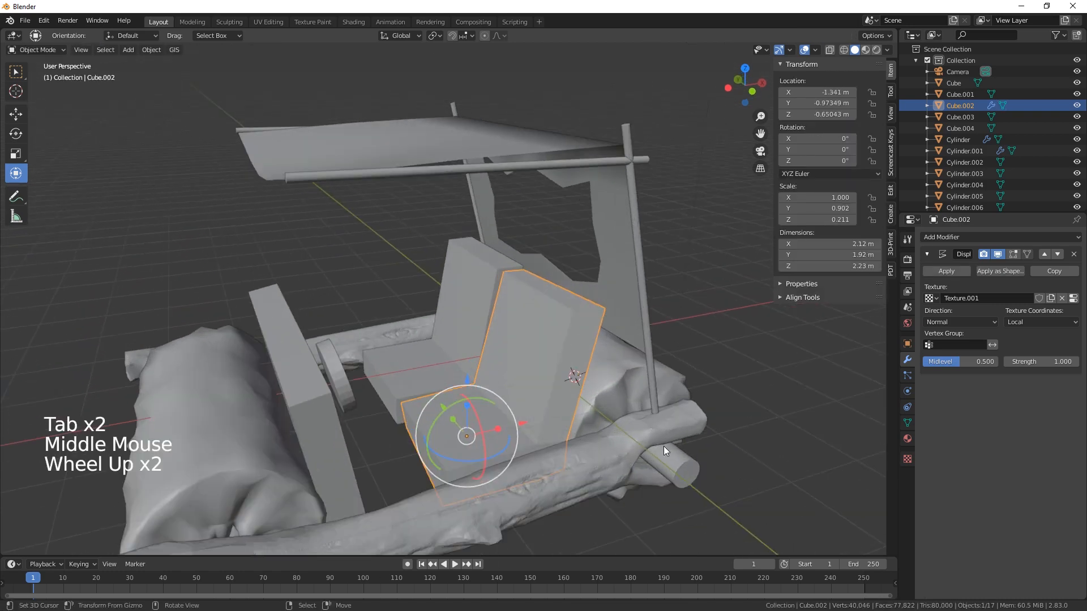
{"action": "key", "text": "Tab"}
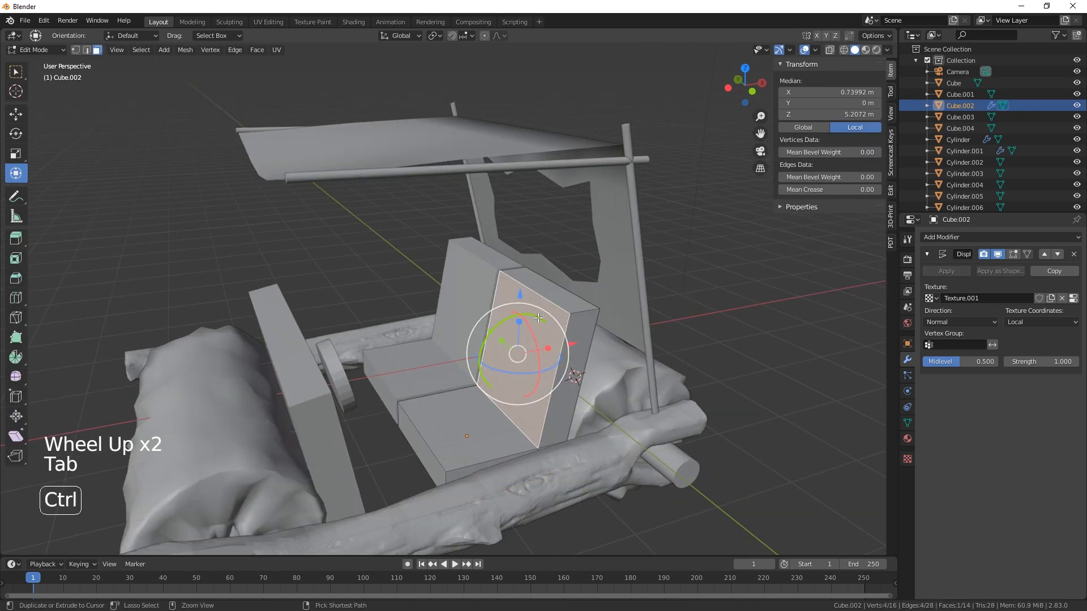
{"action": "key", "text": "ctrl+r"}
{"action": "left_click", "coordinate": [537, 318]}
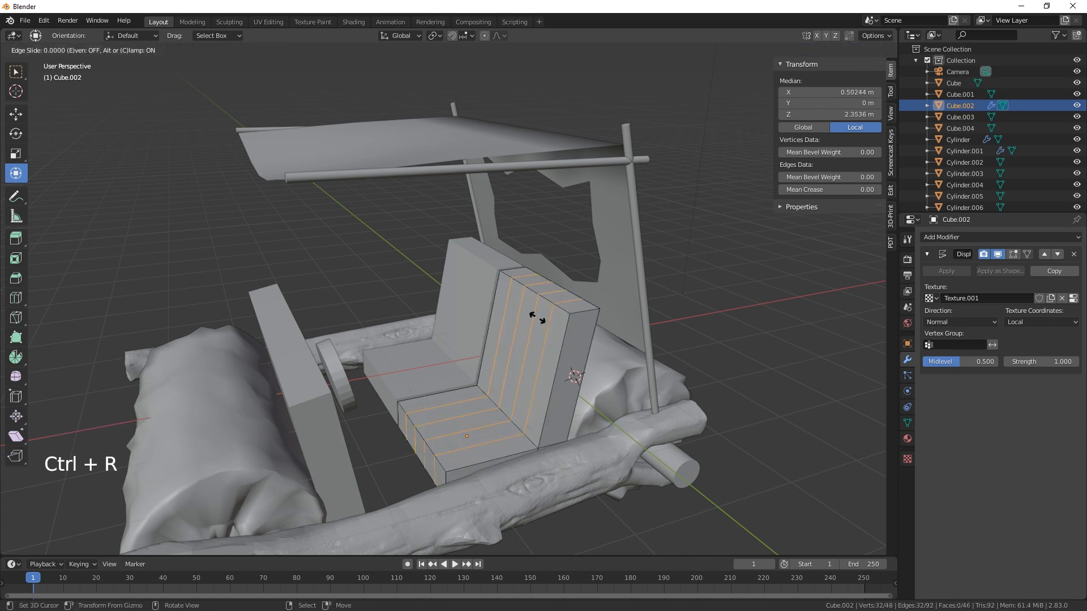
{"action": "right_click", "coordinate": [551, 290]}
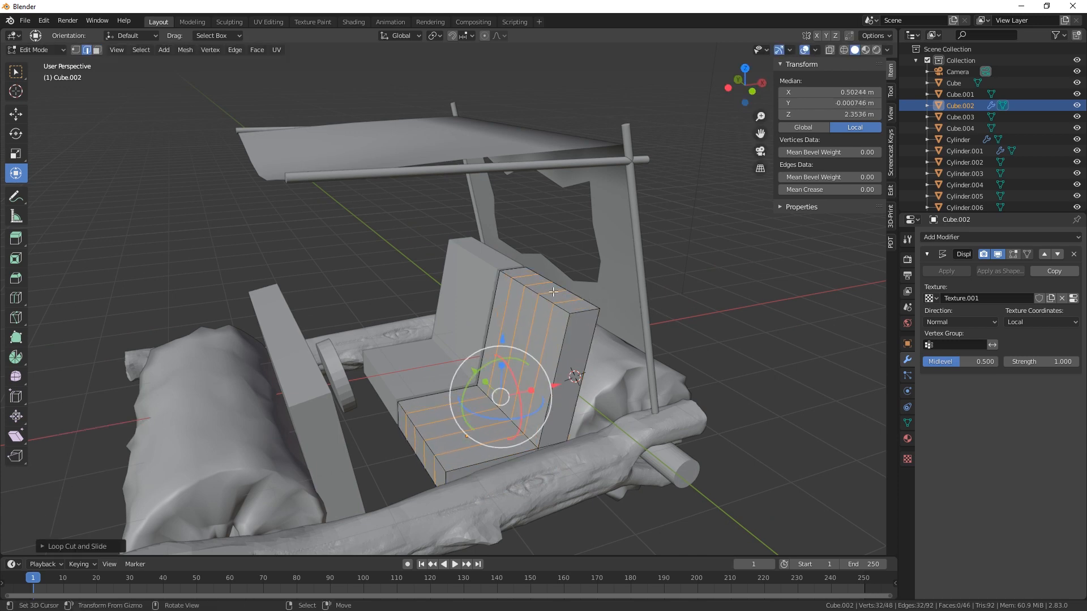
{"action": "key", "text": "Tab"}
{"action": "key", "text": "Tab"}
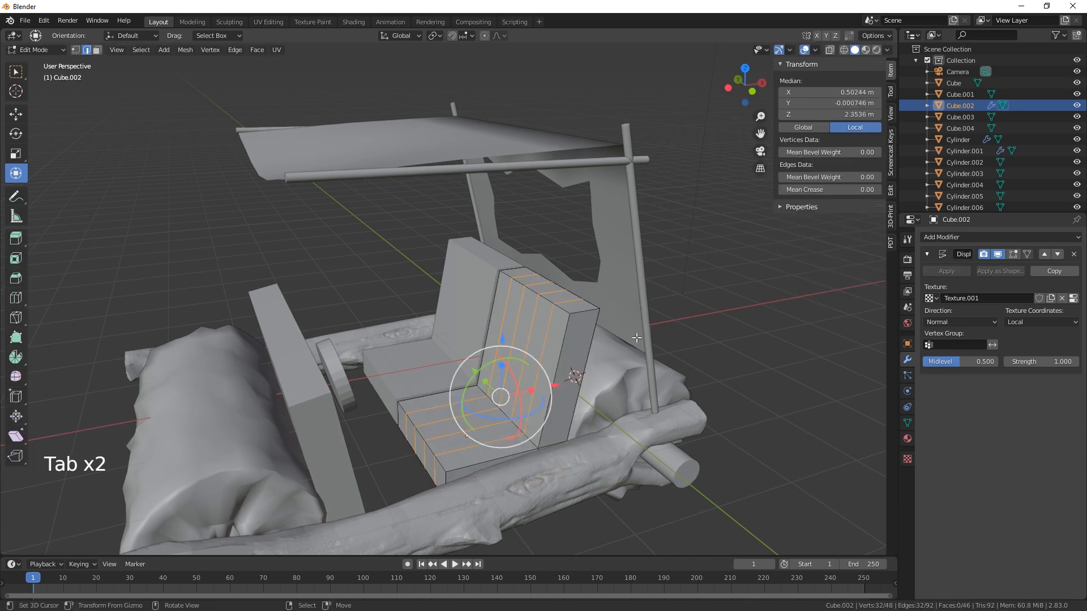
Add four evenly spaced horizontal loop cuts around the driver seat's backrest and return to Object Mode
{"action": "key", "text": "ctrl+r"}
{"action": "left_click", "coordinate": [561, 329]}
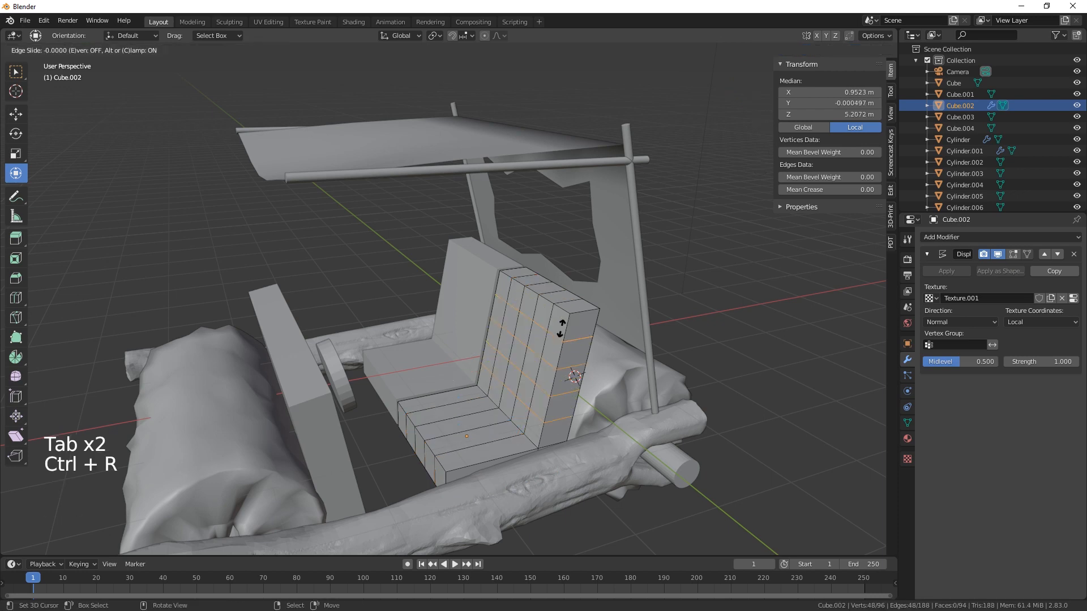
{"action": "right_click", "coordinate": [568, 328]}
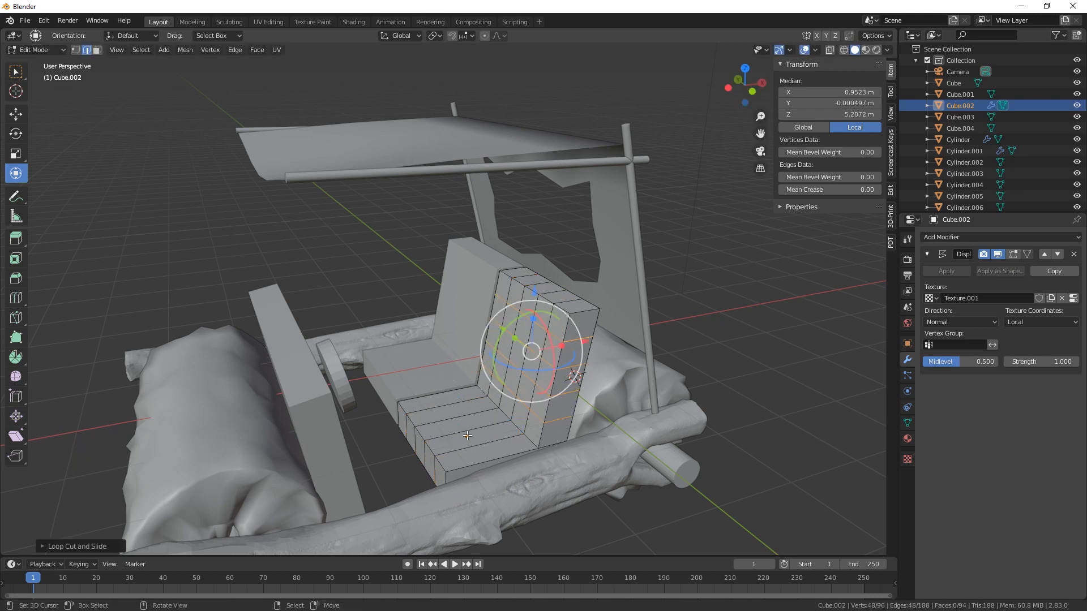
{"action": "key", "text": "Tab"}
{"action": "middle_click_drag", "start_coordinate": [753, 388], "coordinate": [756, 362]}
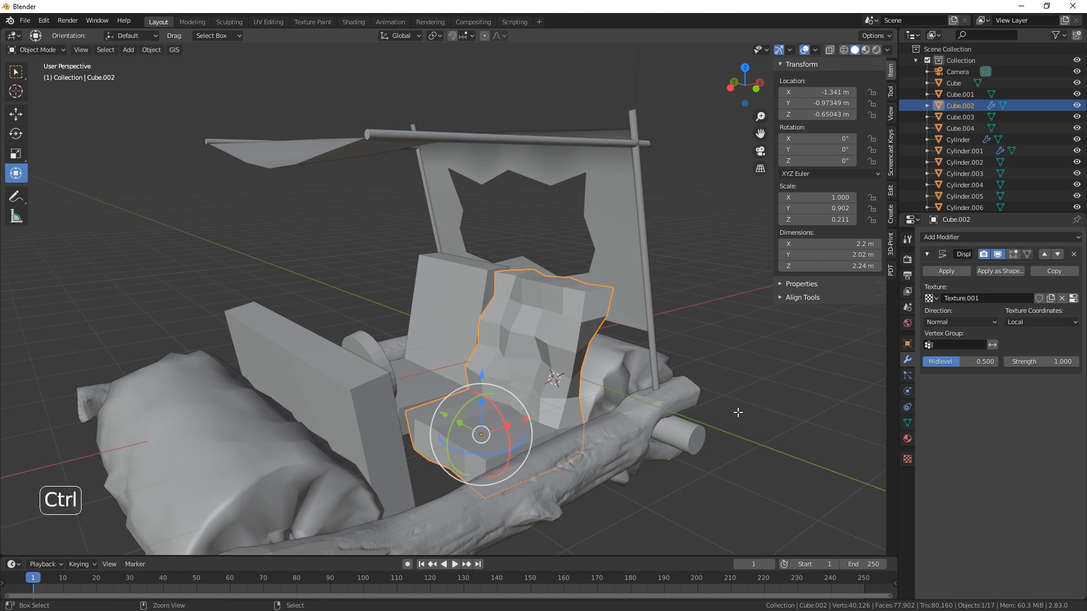
Undo all the loop cuts made on the driver's seat
{"action": "key", "text": "ctrl+z"}
{"action": "key", "text": "ctrl+z"}
{"action": "key", "text": "ctrl+z"}
{"action": "key", "text": "ctrl+z"}
{"action": "key", "text": "ctrl+z"}
{"action": "key", "text": "ctrl+z"}
{"action": "key", "text": "ctrl+z"}
{"action": "key", "text": "ctrl+z"}
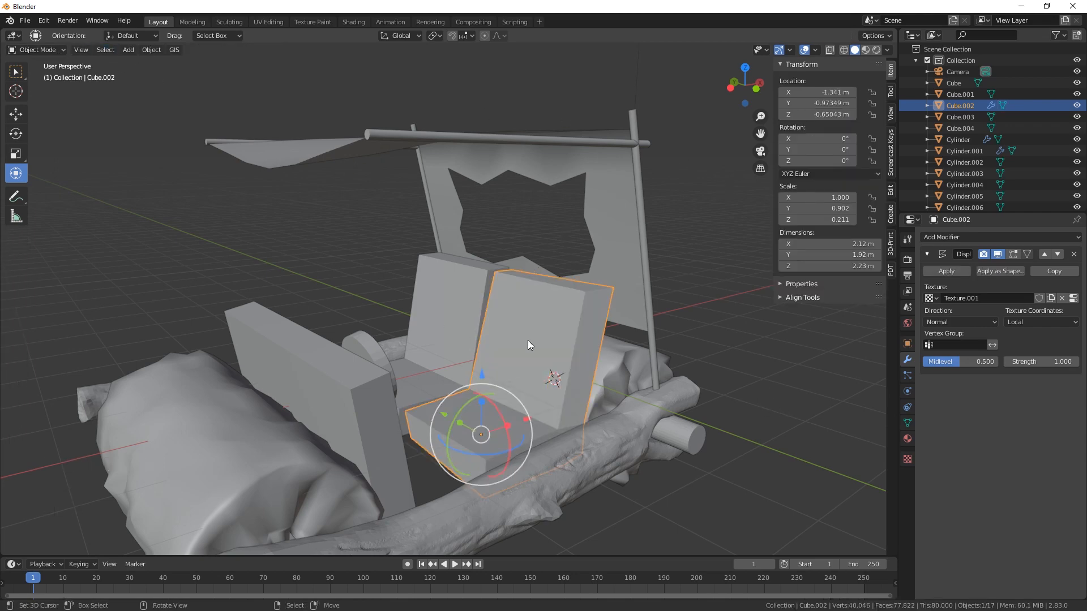
In Sculpt Mode with dynamic topology enabled, sculpt a short Clay stroke near the upper outer edge of the driver seat's backrest
{"action": "left_click", "coordinate": [57, 49]}
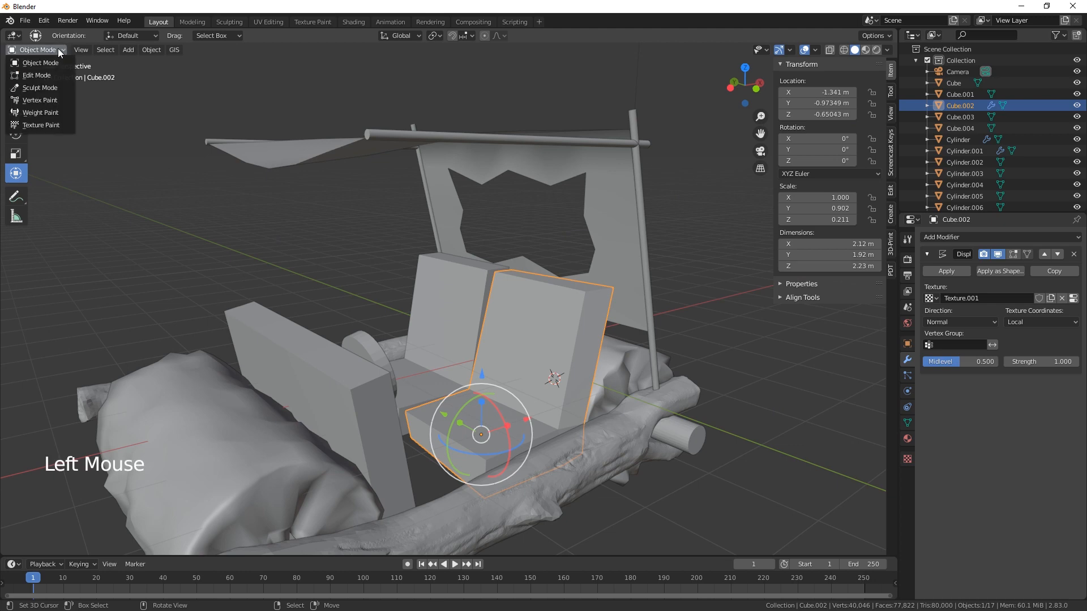
{"action": "left_click", "coordinate": [50, 86]}
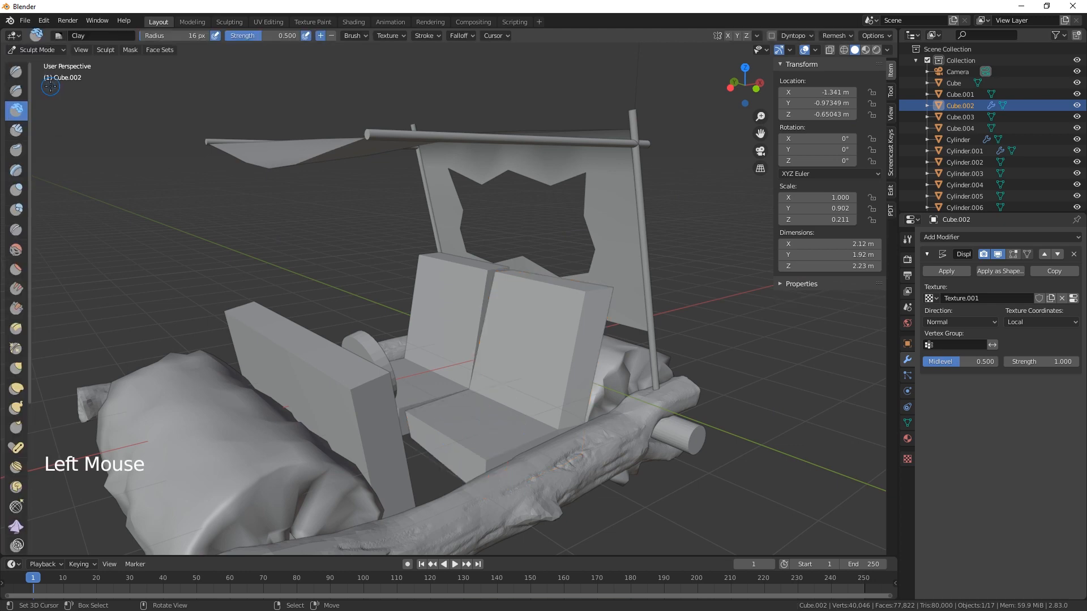
{"action": "left_click", "coordinate": [771, 36]}
{"action": "left_click", "coordinate": [677, 69]}
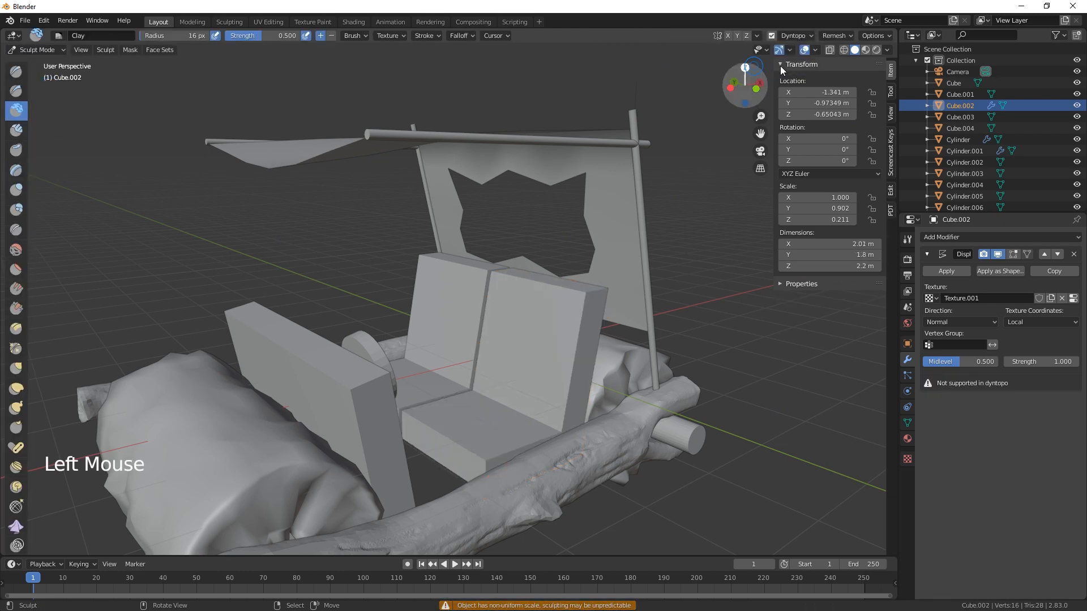
{"action": "left_click", "coordinate": [808, 35]}
{"action": "double_click", "coordinate": [827, 57]}
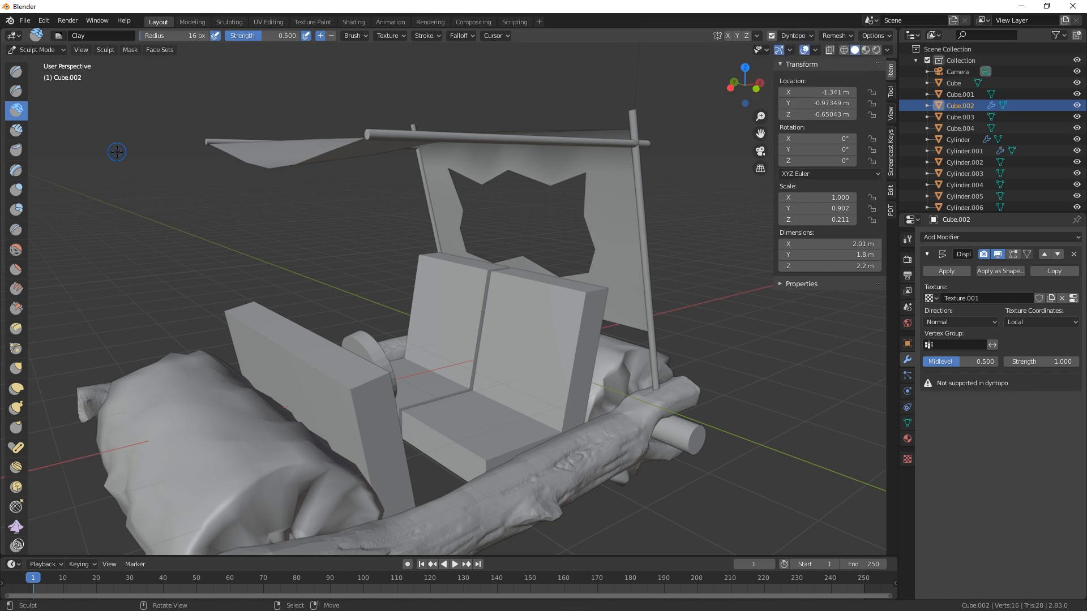
{"action": "left_click_drag", "start_coordinate": [589, 309], "coordinate": [576, 336]}
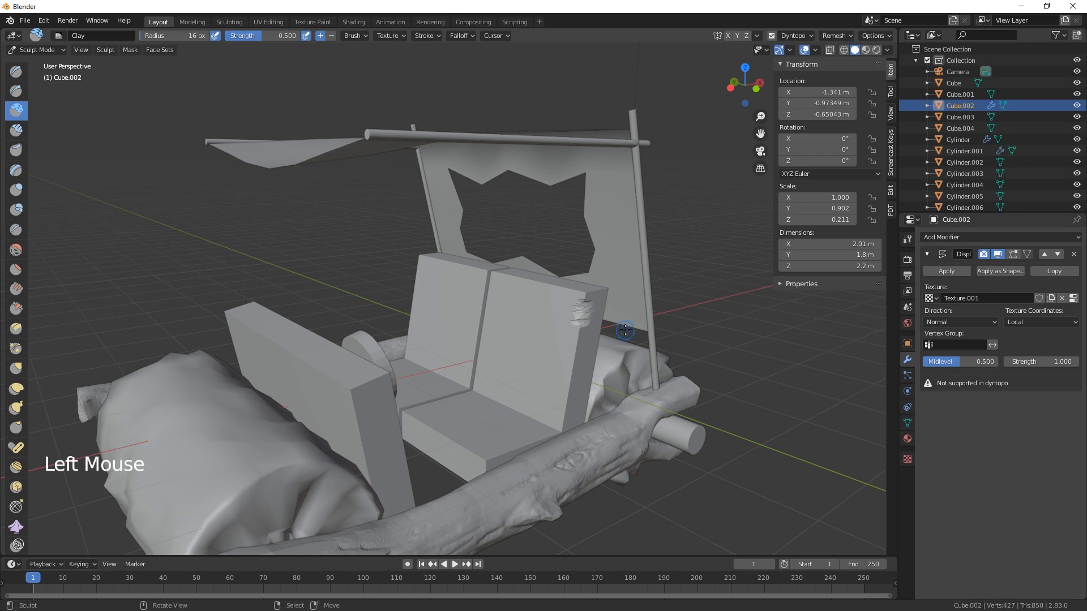
Apply the driver seat's scale in Object Mode and remove its Displace modifier
{"action": "left_click", "coordinate": [37, 49]}
{"action": "left_click", "coordinate": [37, 62]}
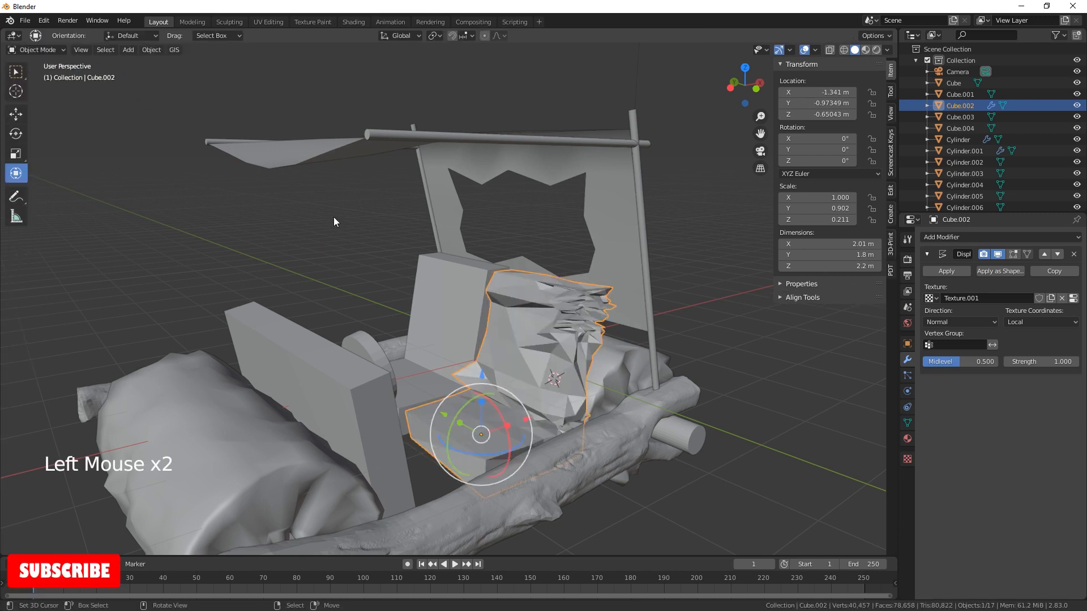
{"action": "key", "text": "ctrl+a"}
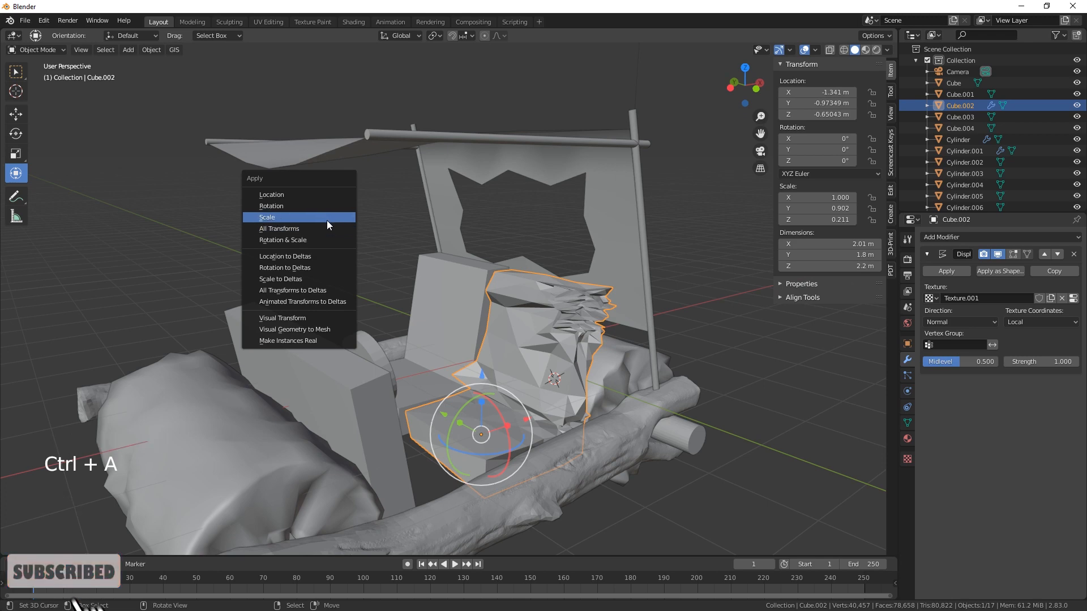
{"action": "left_click", "coordinate": [327, 219]}
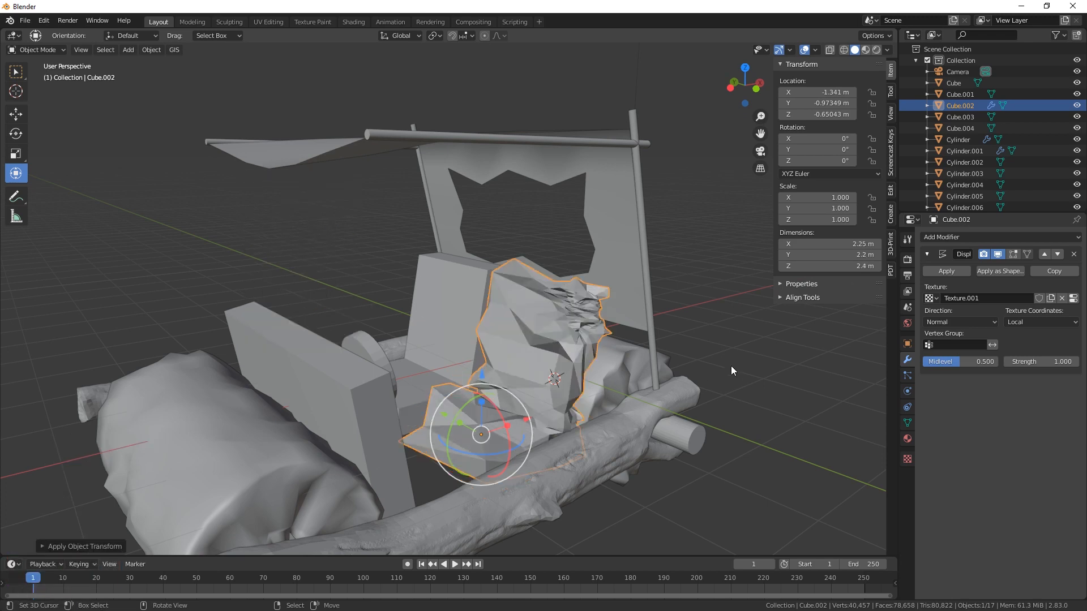
{"action": "left_click", "coordinate": [1074, 254]}
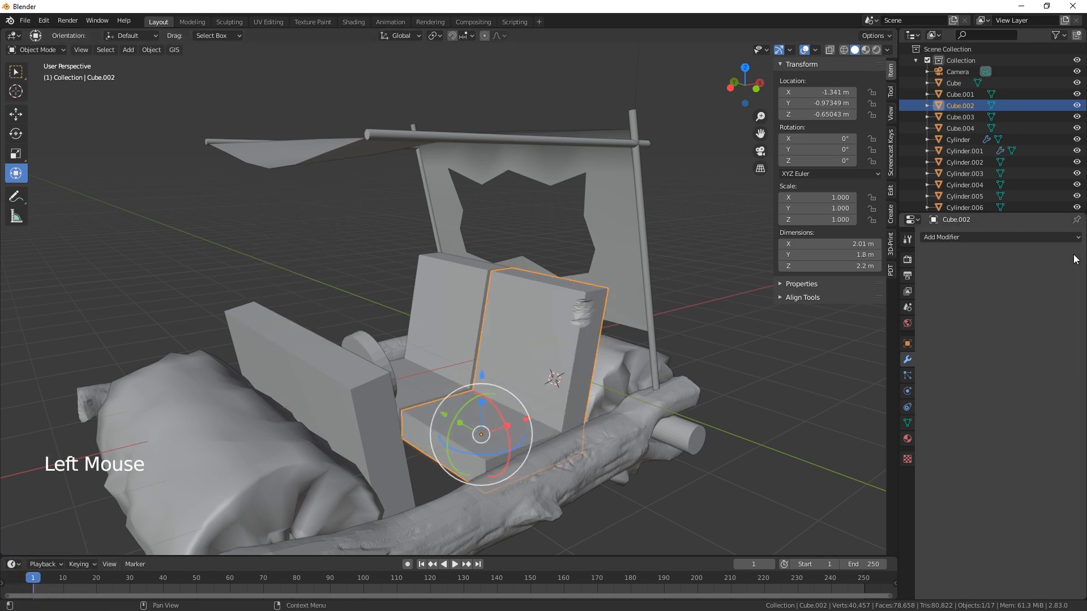
Return the driver's seat to Sculpt Mode and sculpt a long Clay stroke down the backrest's outer edge to the seat base
{"action": "middle_click_drag", "start_coordinate": [555, 378], "coordinate": [563, 359]}
{"action": "left_click_drag", "start_coordinate": [556, 338], "coordinate": [553, 357]}
{"action": "right_click", "coordinate": [503, 321]}
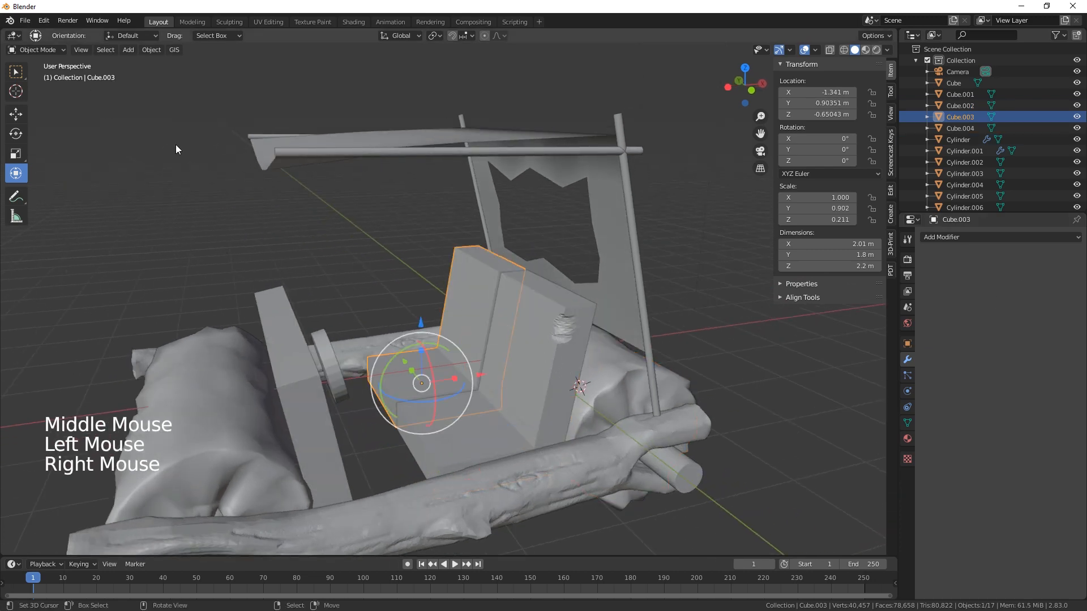
{"action": "right_click", "coordinate": [548, 314]}
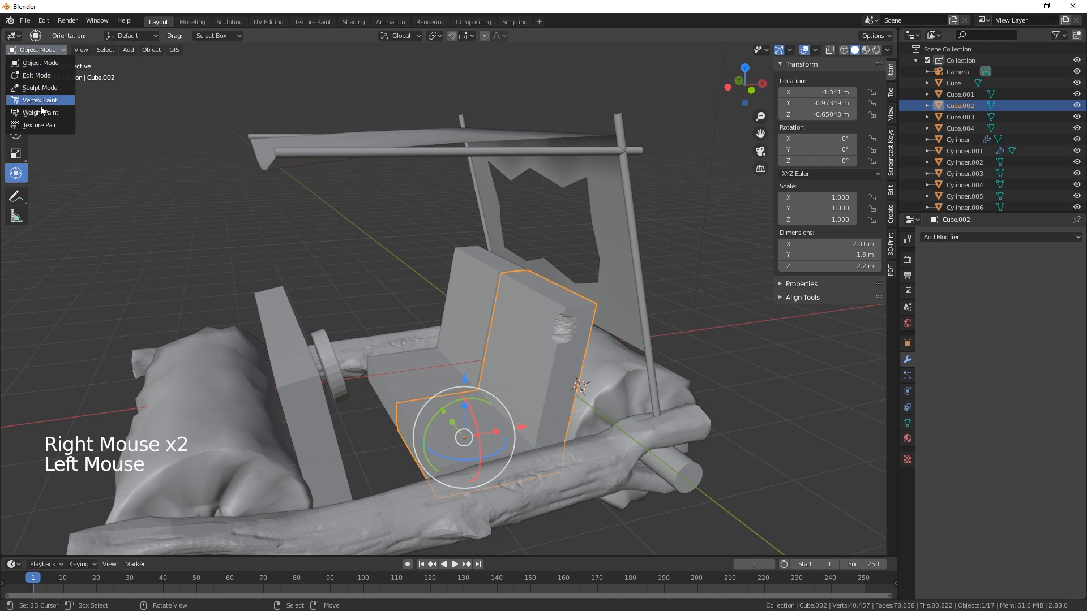
{"action": "left_click", "coordinate": [40, 88]}
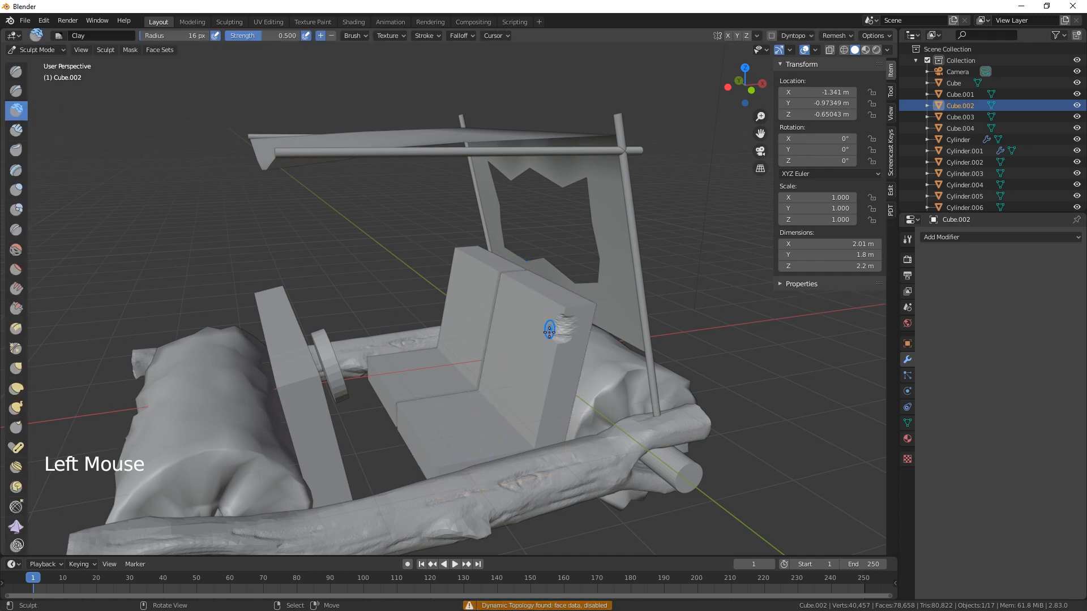
{"action": "left_click_drag", "start_coordinate": [553, 339], "coordinate": [538, 441]}
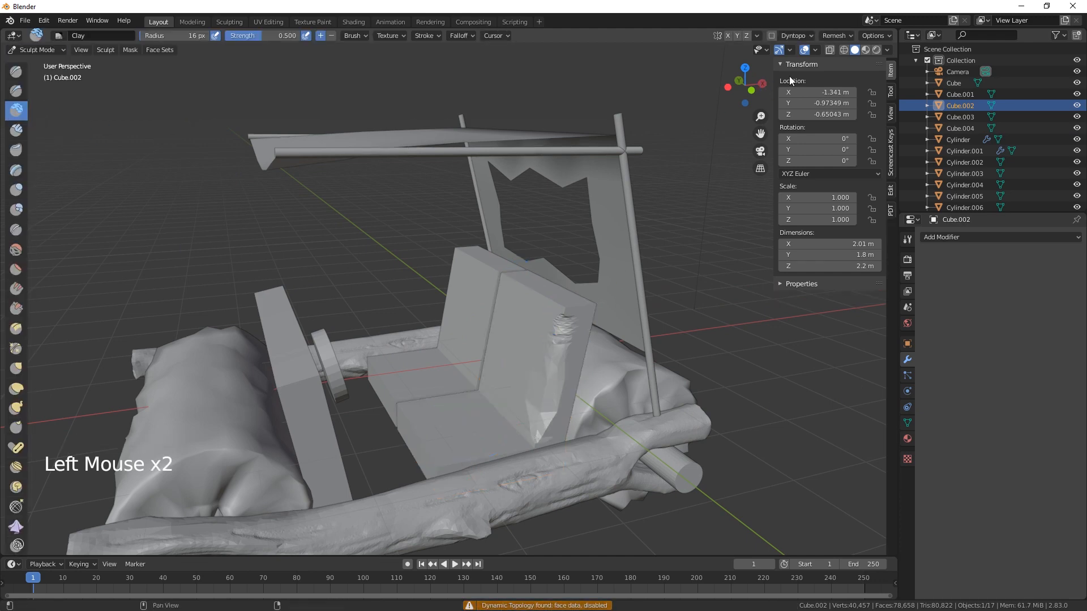
Enable dynamic topology and sculpt Clay strokes along the driver seat backrest's outer and top edges and the seam with the seat base
{"action": "left_click", "coordinate": [771, 35]}
{"action": "left_click", "coordinate": [717, 73]}
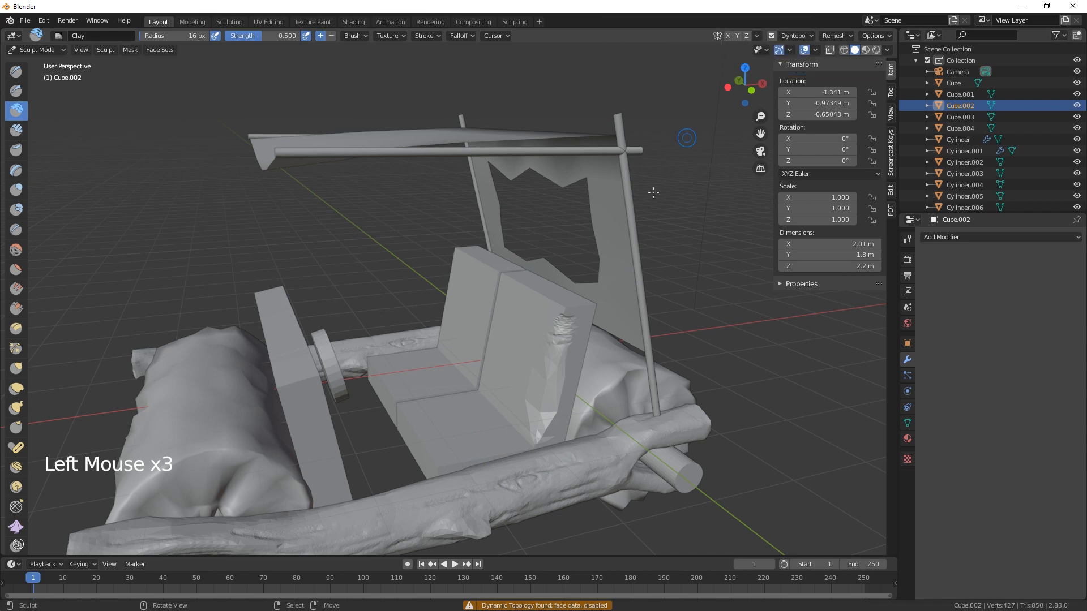
{"action": "mouse_move", "coordinate": [569, 386]}
{"action": "left_mouse_down"}
{"action": "mouse_move", "coordinate": [555, 369]}
{"action": "mouse_move", "coordinate": [541, 424]}
{"action": "mouse_move", "coordinate": [563, 315]}
{"action": "mouse_move", "coordinate": [517, 287]}
{"action": "left_mouse_up"}
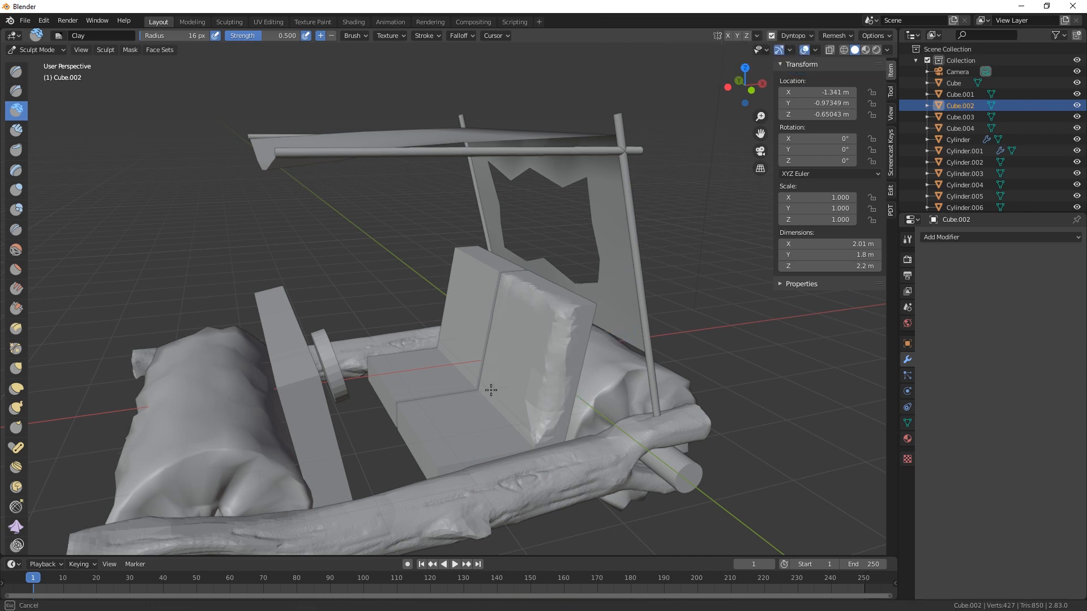
{"action": "left_click_drag", "start_coordinate": [503, 429], "coordinate": [527, 439]}
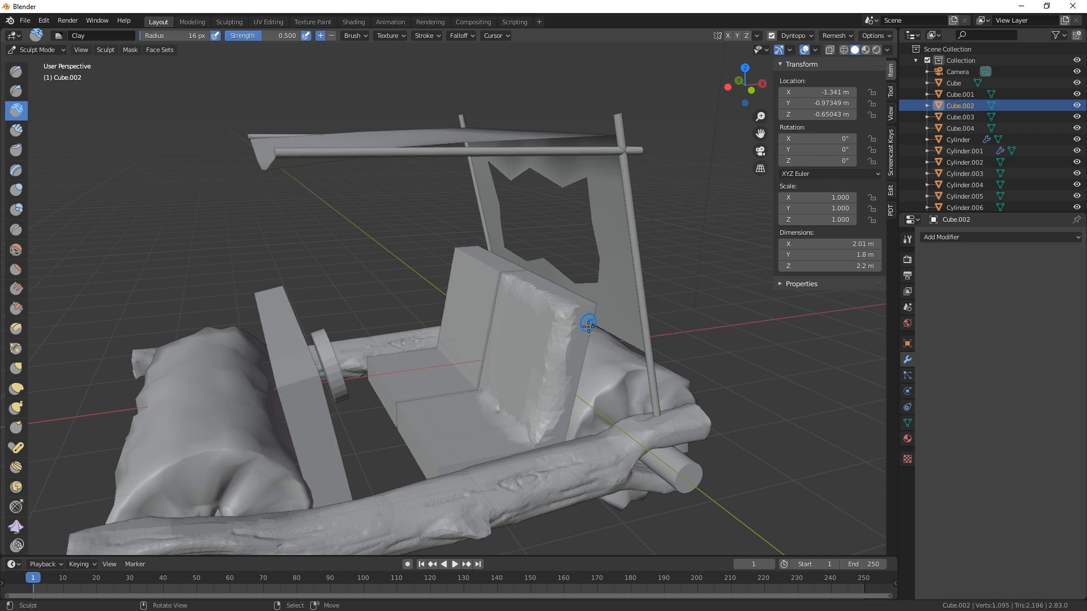
Sculpt Clay strokes along the side of the driver seat's backrest and the front and outer edges of its seat base
{"action": "middle_click_drag", "start_coordinate": [589, 324], "coordinate": [557, 369]}
{"action": "mouse_move", "coordinate": [542, 284]}
{"action": "left_mouse_down"}
{"action": "mouse_move", "coordinate": [563, 365]}
{"action": "mouse_move", "coordinate": [526, 461]}
{"action": "mouse_move", "coordinate": [449, 424]}
{"action": "mouse_move", "coordinate": [470, 380]}
{"action": "mouse_move", "coordinate": [427, 387]}
{"action": "left_mouse_up"}
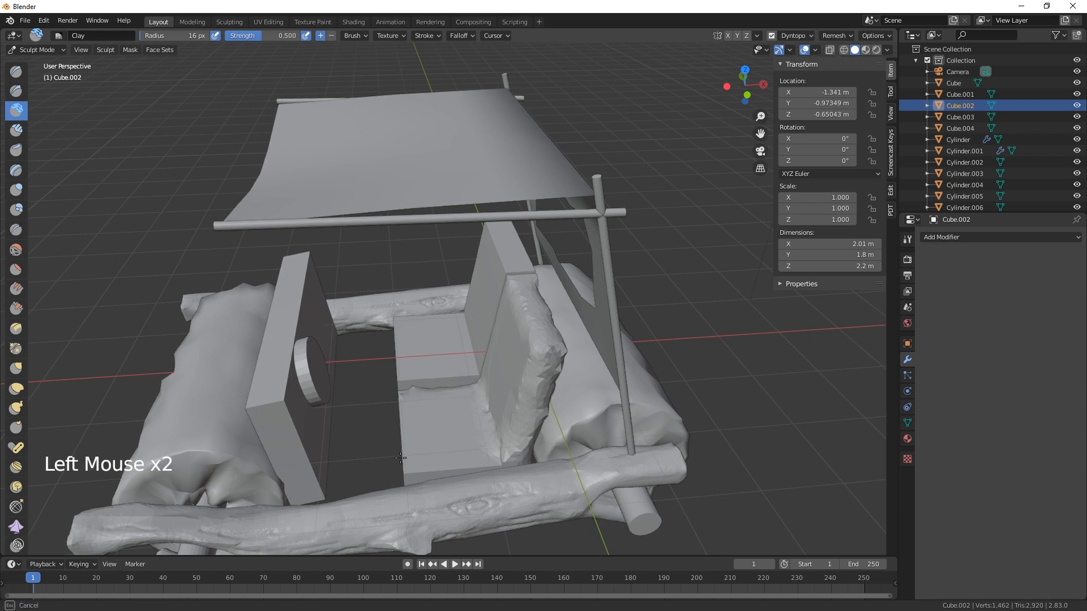
{"action": "mouse_move", "coordinate": [443, 476]}
{"action": "left_mouse_down"}
{"action": "mouse_move", "coordinate": [487, 467]}
{"action": "mouse_move", "coordinate": [514, 505]}
{"action": "left_mouse_up"}
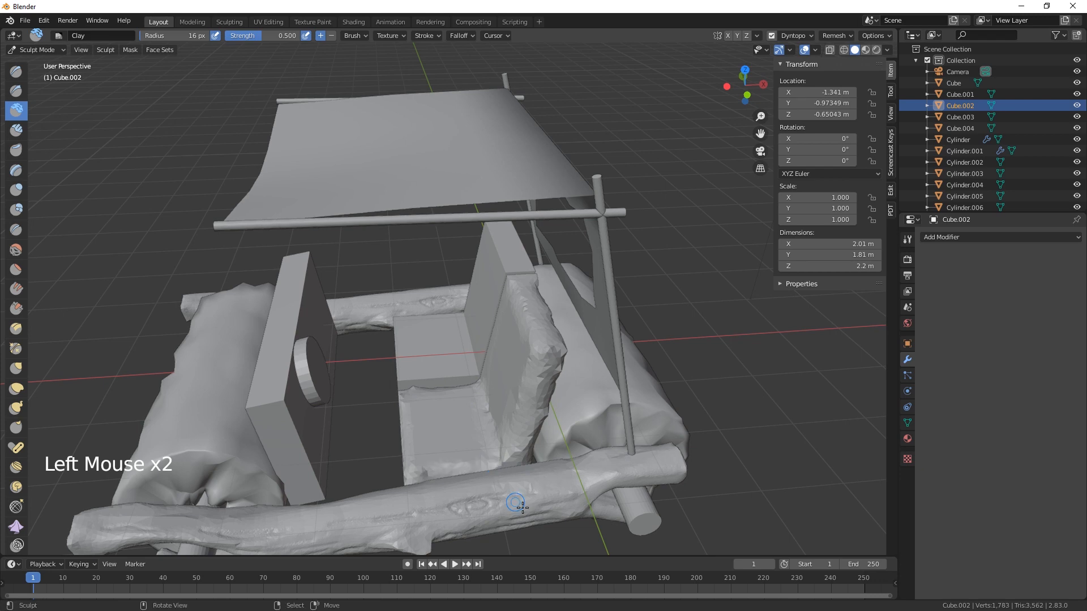
Roughen the inner side edge of the driver seat's backrest and base with Clay strokes
{"action": "mouse_move", "coordinate": [514, 505]}
{"action": "middle_mouse_down"}
{"action": "mouse_move", "coordinate": [471, 338]}
{"action": "mouse_move", "coordinate": [482, 267]}
{"action": "middle_mouse_up"}
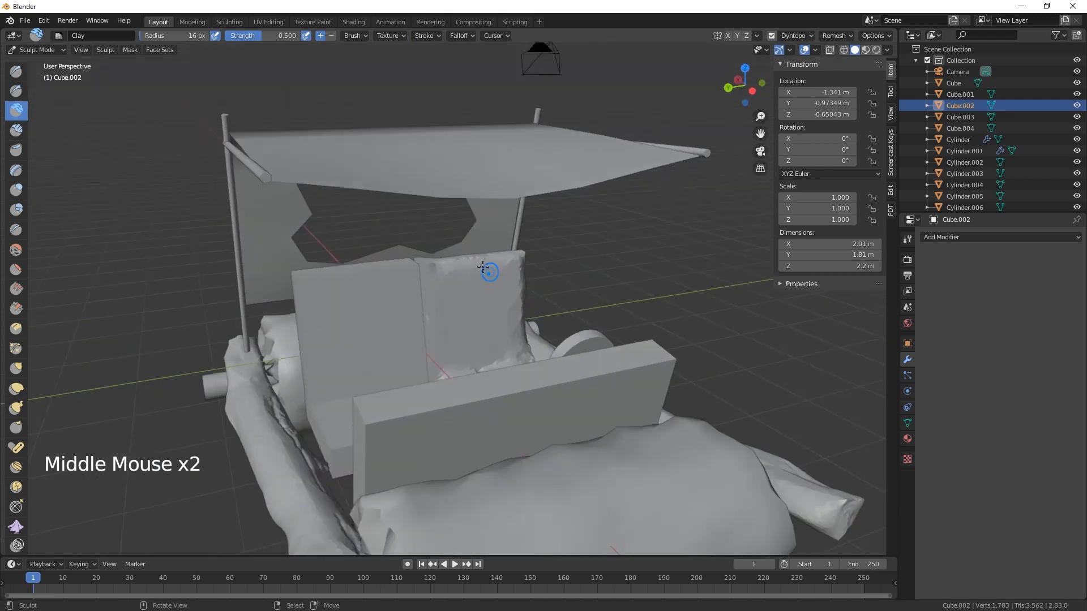
{"action": "mouse_move", "coordinate": [430, 261]}
{"action": "left_mouse_down"}
{"action": "mouse_move", "coordinate": [422, 314]}
{"action": "mouse_move", "coordinate": [440, 381]}
{"action": "left_mouse_up"}
{"action": "middle_click_drag", "start_coordinate": [465, 401], "coordinate": [496, 429]}
{"action": "mouse_move", "coordinate": [454, 384]}
{"action": "left_mouse_down"}
{"action": "mouse_move", "coordinate": [487, 427]}
{"action": "mouse_move", "coordinate": [509, 413]}
{"action": "left_mouse_up"}
{"action": "mouse_move", "coordinate": [544, 433]}
{"action": "middle_mouse_down"}
{"action": "mouse_move", "coordinate": [579, 408]}
{"action": "mouse_move", "coordinate": [468, 368]}
{"action": "middle_mouse_up"}
{"action": "left_click", "coordinate": [523, 412]}
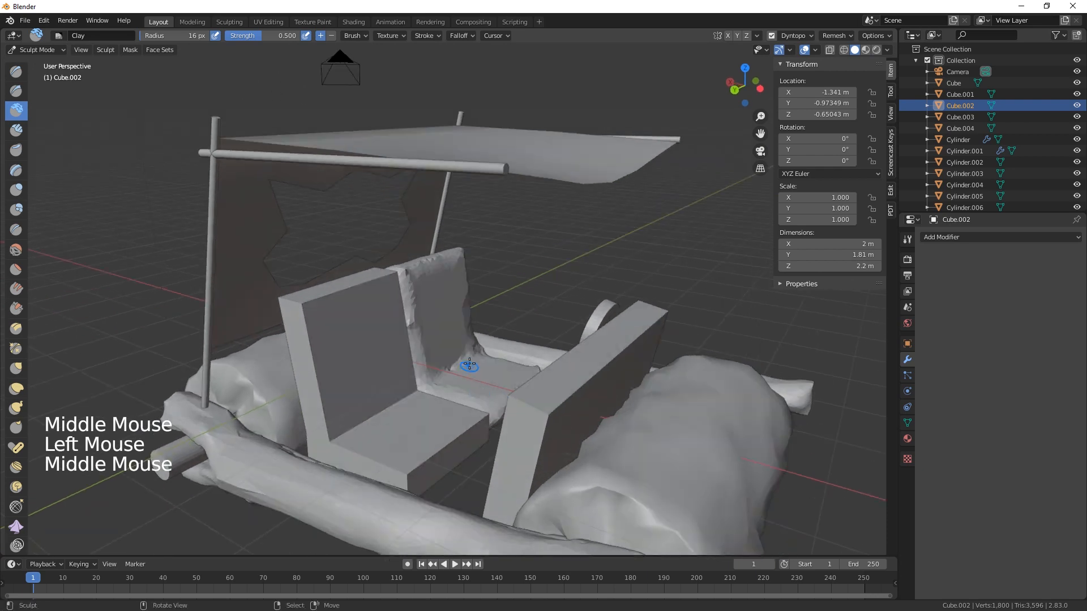
{"action": "left_click_drag", "start_coordinate": [468, 369], "coordinate": [451, 362]}
{"action": "middle_click_drag", "start_coordinate": [451, 363], "coordinate": [497, 407]}
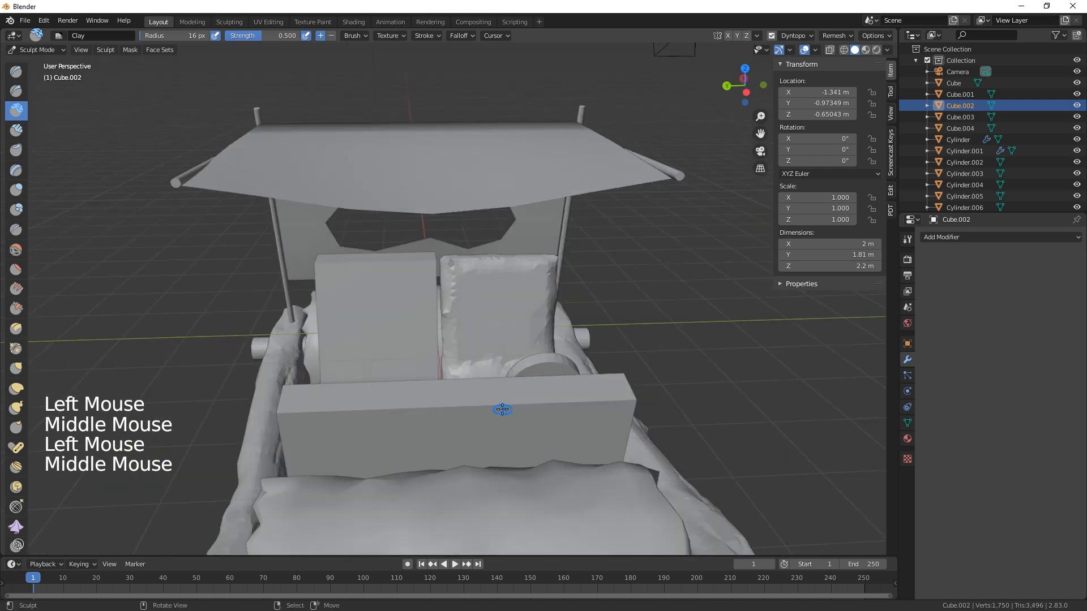
Leave sculpting of the driver's seat, select the passenger seat in Object Mode and enter Sculpt Mode on it
{"action": "key", "text": "Tab"}
{"action": "right_click", "coordinate": [375, 307]}
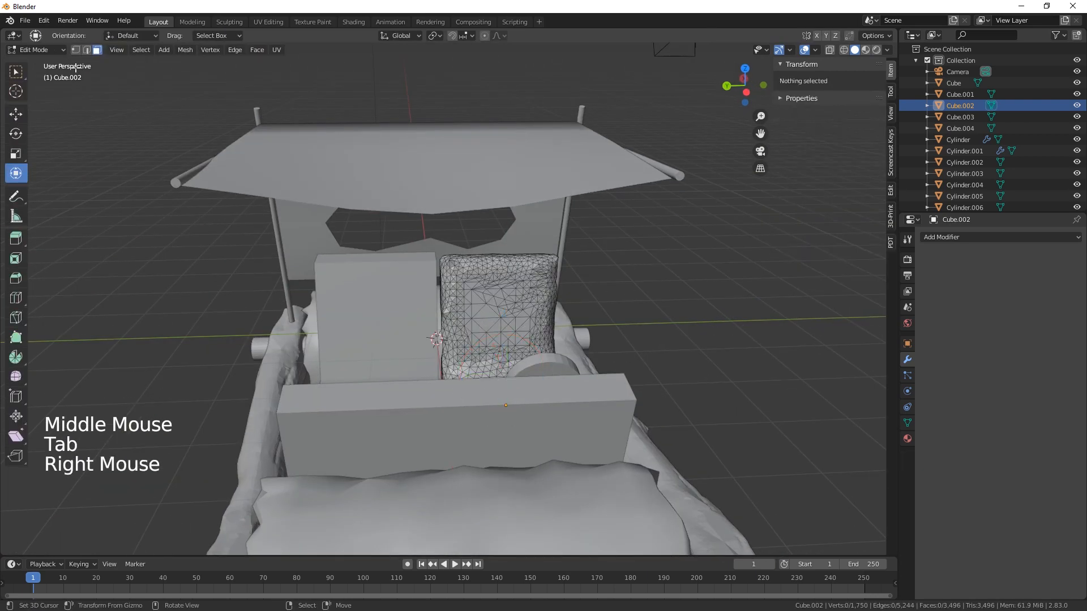
{"action": "left_click", "coordinate": [49, 51]}
{"action": "left_click", "coordinate": [40, 61]}
{"action": "right_click", "coordinate": [322, 274]}
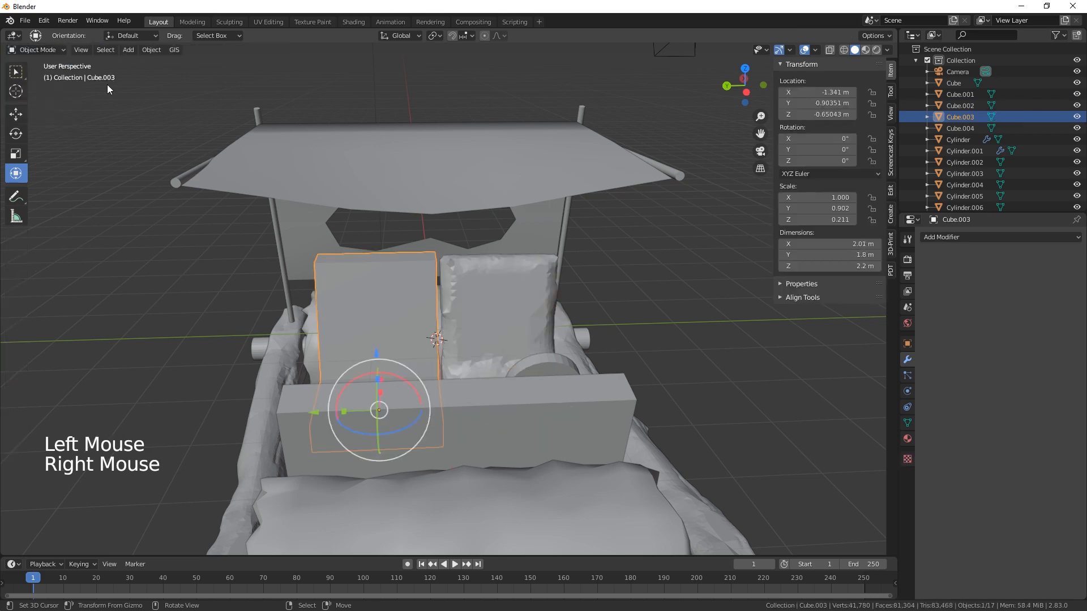
{"action": "left_click", "coordinate": [56, 49]}
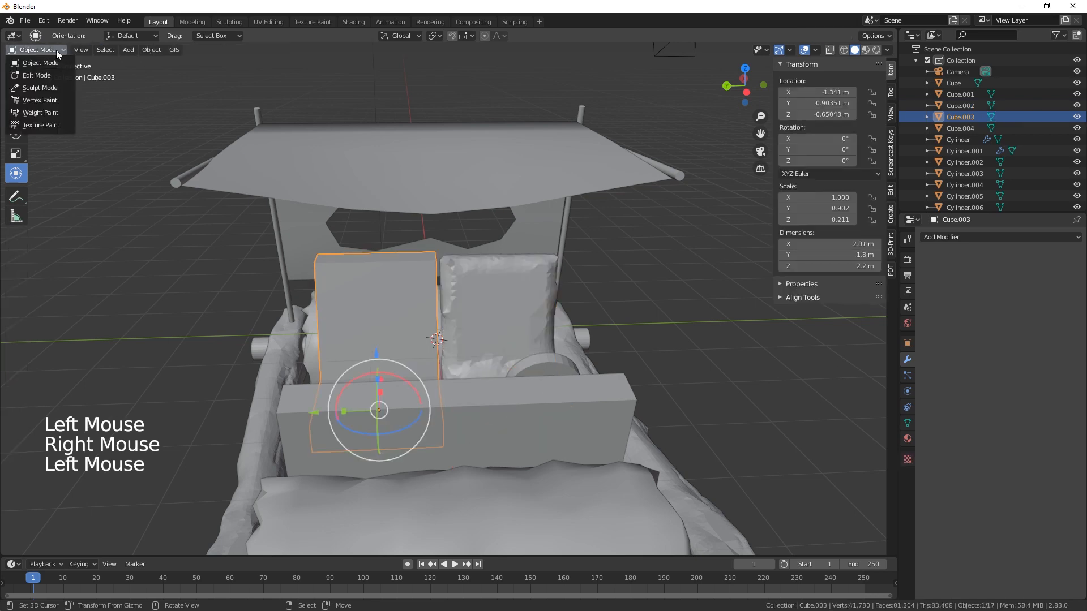
{"action": "left_click", "coordinate": [29, 90]}
Enable dynamic topology for the passenger seat and sculpt a Clay stroke along the backrest's top edge
{"action": "middle_click_drag", "start_coordinate": [408, 359], "coordinate": [528, 316]}
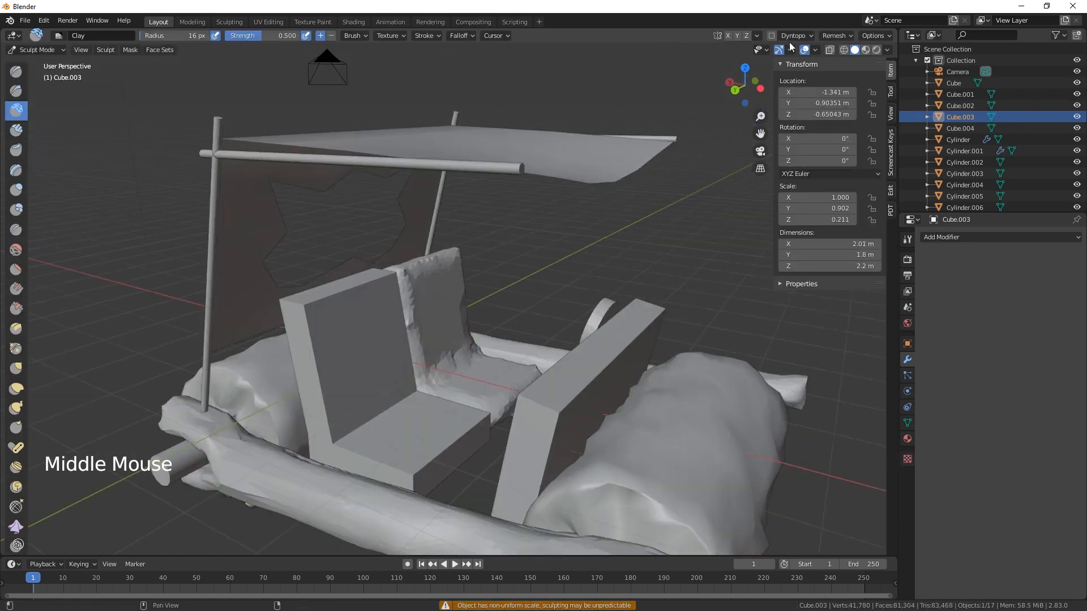
{"action": "left_click", "coordinate": [771, 35]}
{"action": "left_click", "coordinate": [759, 70]}
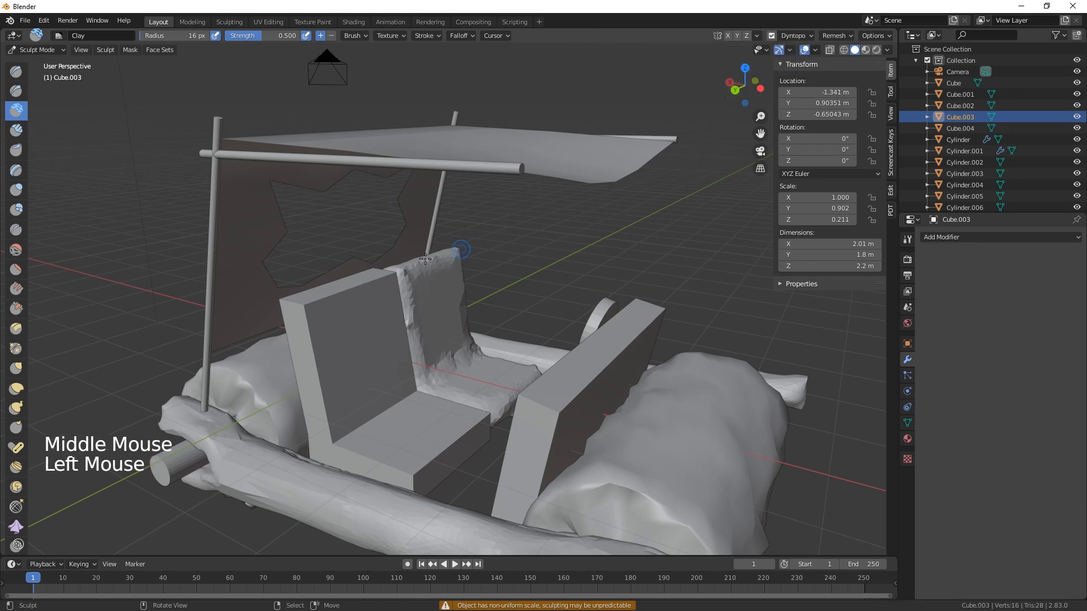
{"action": "left_click", "coordinate": [362, 286]}
Apply the passenger seat's scale in Object Mode and return it to Sculpt Mode
{"action": "key", "text": "Tab"}
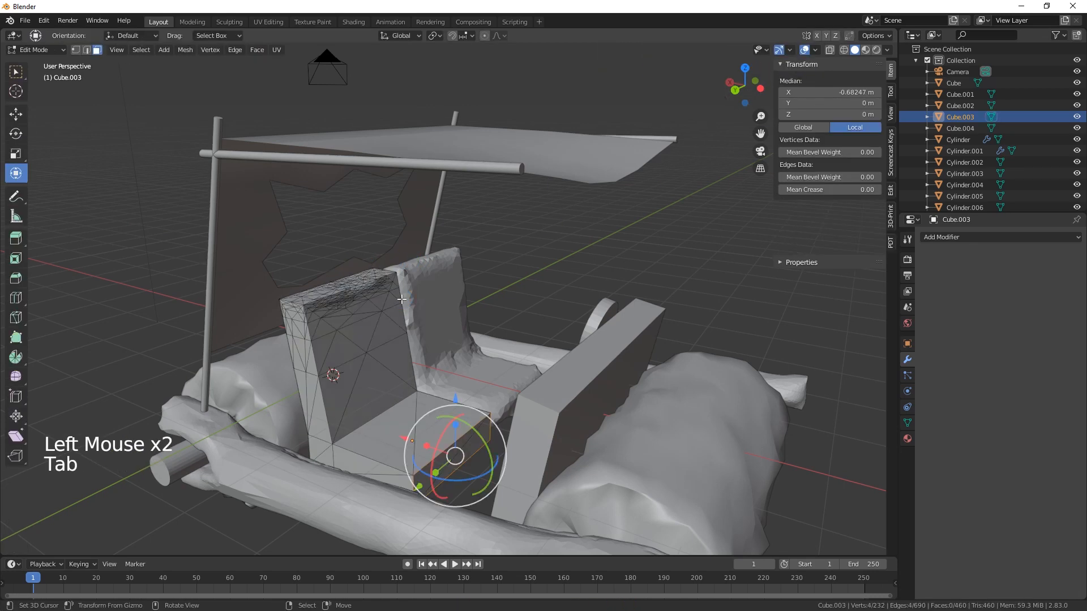
{"action": "left_click", "coordinate": [31, 50]}
{"action": "left_click", "coordinate": [37, 63]}
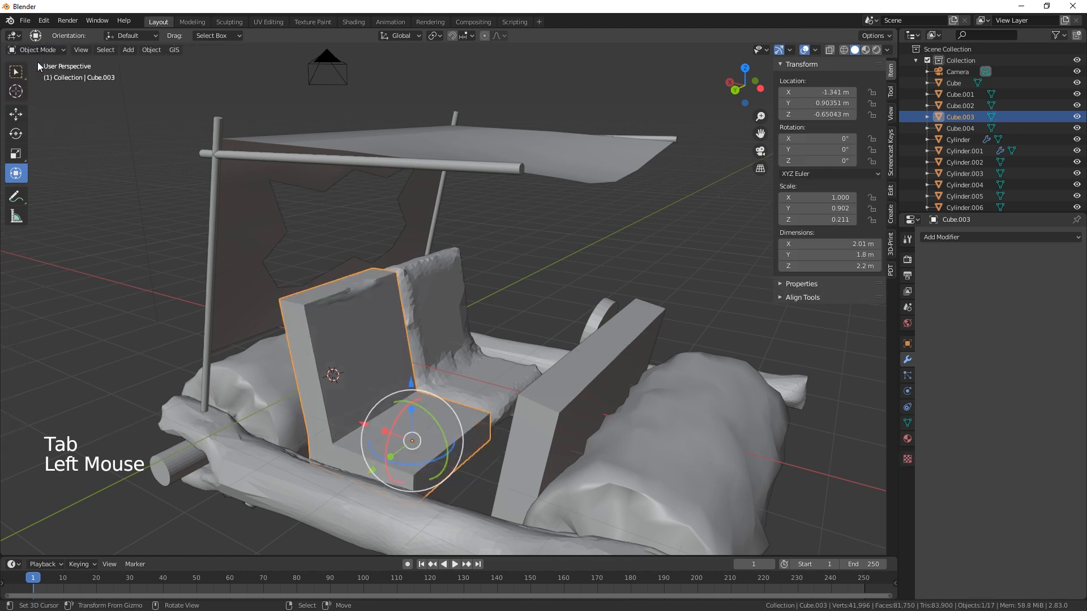
{"action": "key", "text": "ctrl+a"}
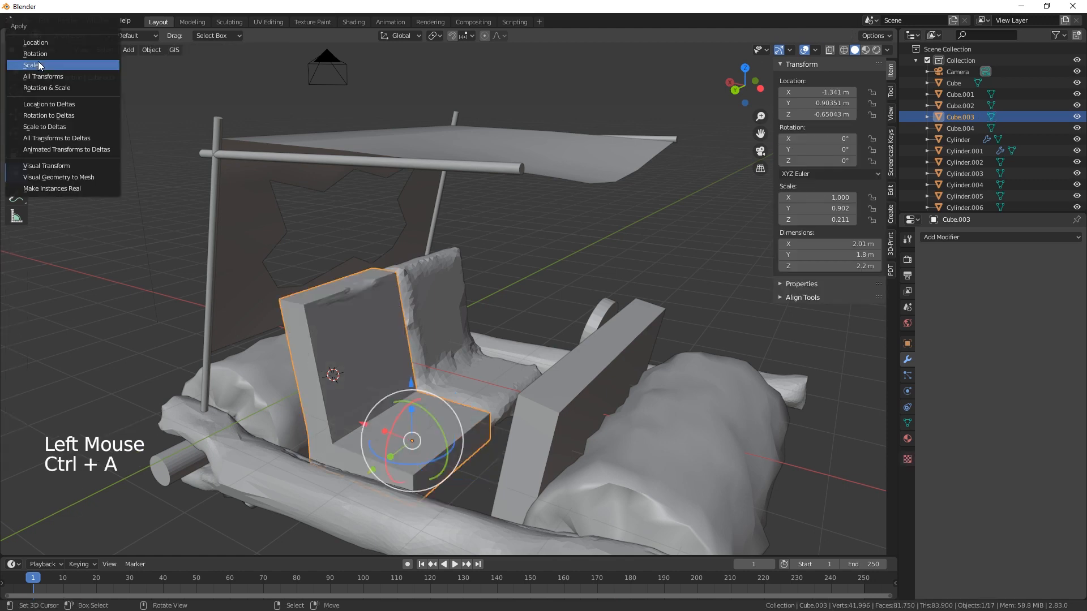
{"action": "left_click", "coordinate": [38, 63]}
{"action": "left_click", "coordinate": [29, 47]}
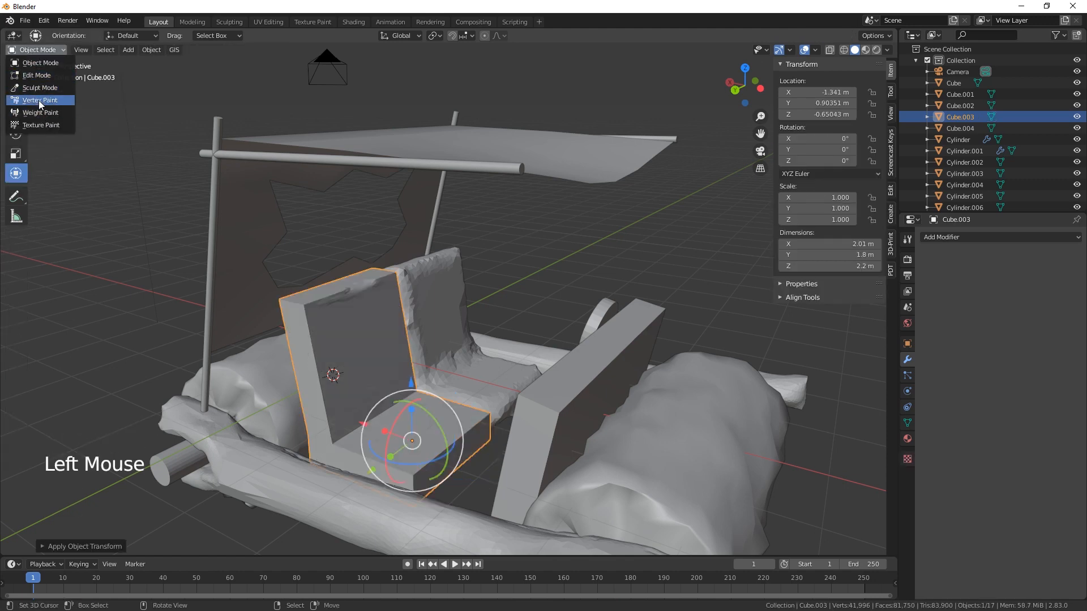
{"action": "left_click", "coordinate": [40, 88]}
Re-enable dynamic topology and sculpt Clay strokes down the passenger backrest's outer edge and around the edges of its seat base
{"action": "mouse_move", "coordinate": [350, 300]}
{"action": "left_mouse_down"}
{"action": "mouse_move", "coordinate": [335, 295]}
{"action": "mouse_move", "coordinate": [317, 377]}
{"action": "left_mouse_up"}
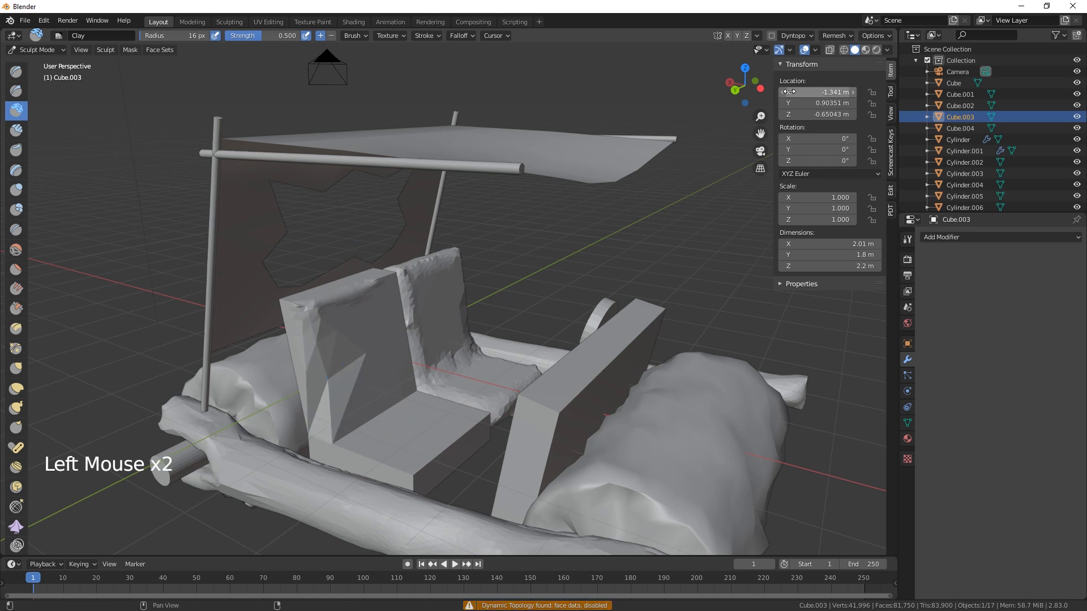
{"action": "left_click", "coordinate": [771, 35]}
{"action": "left_click", "coordinate": [774, 65]}
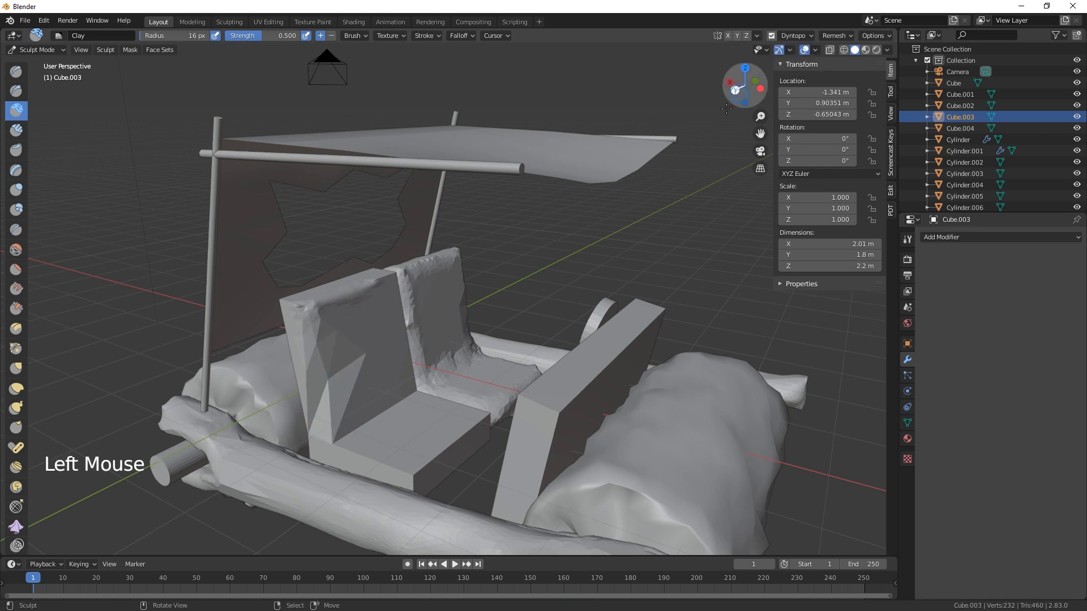
{"action": "left_click_drag", "start_coordinate": [311, 347], "coordinate": [330, 415]}
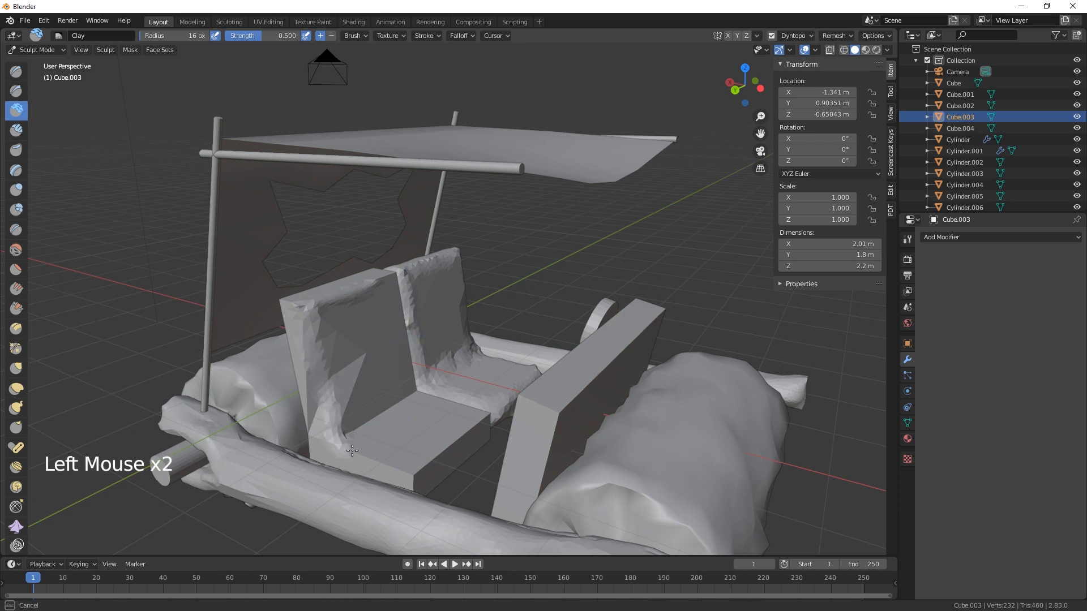
{"action": "mouse_move", "coordinate": [352, 450]}
{"action": "left_mouse_down"}
{"action": "mouse_move", "coordinate": [390, 467]}
{"action": "mouse_move", "coordinate": [436, 453]}
{"action": "mouse_move", "coordinate": [484, 422]}
{"action": "mouse_move", "coordinate": [456, 405]}
{"action": "left_mouse_up"}
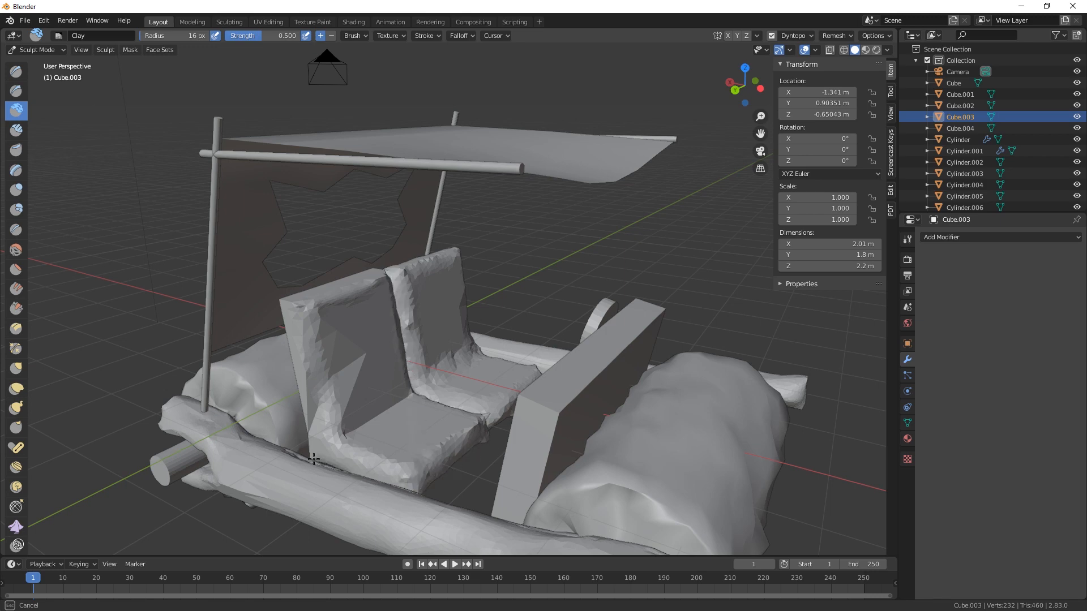
Sculpt Clay strokes along the rear outer edge of the passenger backrest down to the seat base
{"action": "left_click_drag", "start_coordinate": [287, 355], "coordinate": [277, 292]}
{"action": "middle_click_drag", "start_coordinate": [315, 408], "coordinate": [350, 379]}
{"action": "left_click_drag", "start_coordinate": [350, 378], "coordinate": [351, 437]}
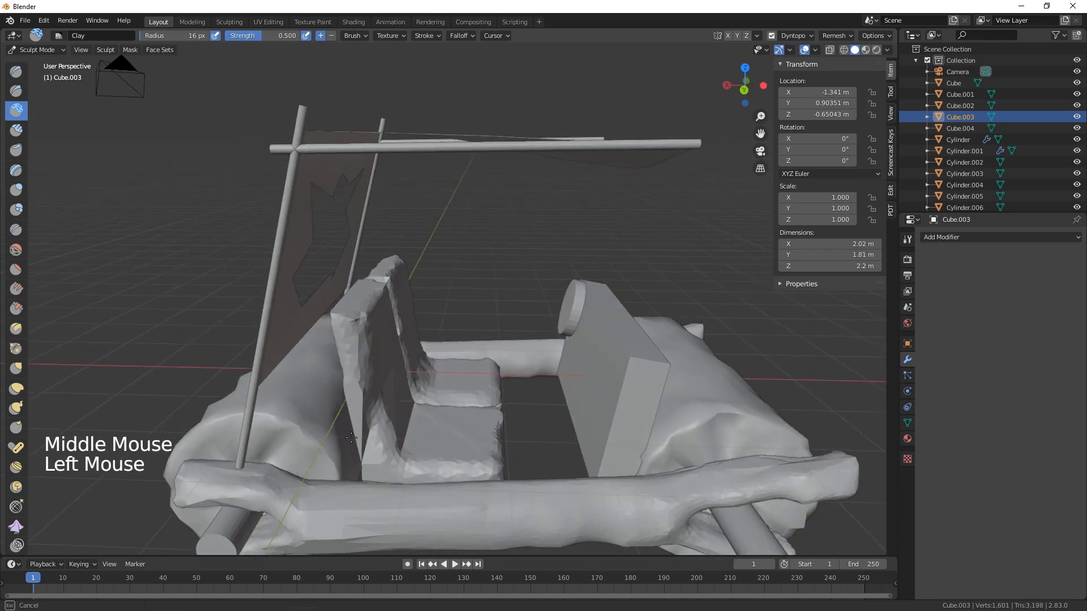
{"action": "left_click_drag", "start_coordinate": [366, 474], "coordinate": [368, 474]}
{"action": "middle_click_drag", "start_coordinate": [368, 474], "coordinate": [417, 461]}
Sculpt Clay strokes over the passenger backrest's top edge, upper corner and lower front face
{"action": "mouse_move", "coordinate": [430, 252]}
{"action": "middle_mouse_down"}
{"action": "mouse_move", "coordinate": [397, 264]}
{"action": "mouse_move", "coordinate": [376, 291]}
{"action": "middle_mouse_up"}
{"action": "left_click_drag", "start_coordinate": [375, 291], "coordinate": [359, 284]}
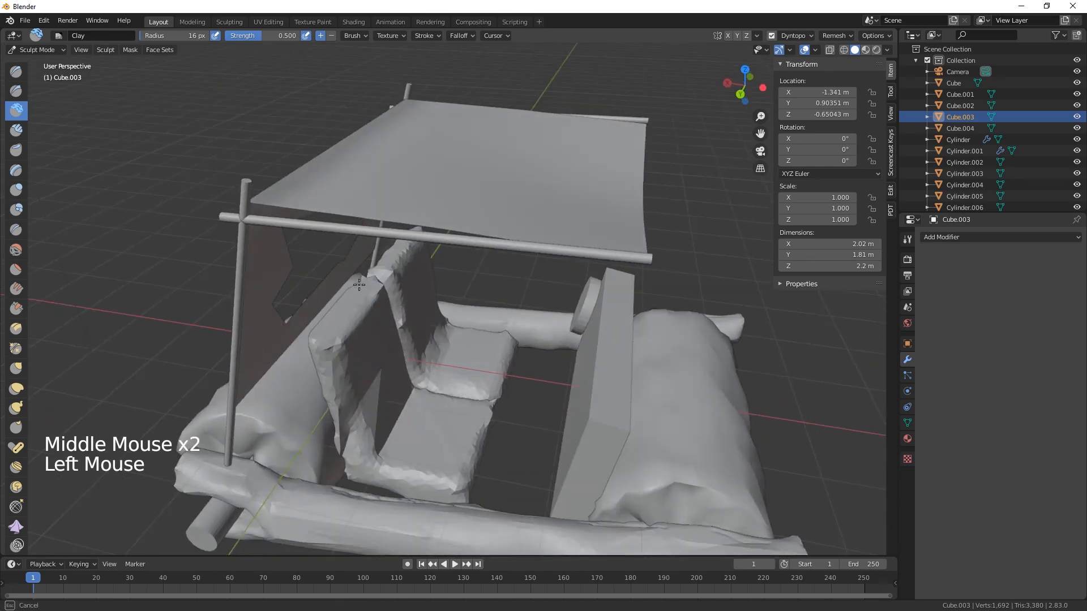
{"action": "left_click_drag", "start_coordinate": [318, 332], "coordinate": [324, 358]}
{"action": "middle_click_drag", "start_coordinate": [424, 417], "coordinate": [380, 403]}
{"action": "mouse_move", "coordinate": [390, 396]}
{"action": "left_mouse_down"}
{"action": "mouse_move", "coordinate": [342, 432]}
{"action": "mouse_move", "coordinate": [403, 396]}
{"action": "mouse_move", "coordinate": [400, 412]}
{"action": "mouse_move", "coordinate": [369, 399]}
{"action": "mouse_move", "coordinate": [340, 418]}
{"action": "left_mouse_up"}
{"action": "mouse_move", "coordinate": [521, 364]}
{"action": "middle_mouse_down"}
{"action": "mouse_move", "coordinate": [492, 381]}
{"action": "mouse_move", "coordinate": [343, 346]}
{"action": "mouse_move", "coordinate": [430, 374]}
{"action": "mouse_move", "coordinate": [538, 384]}
{"action": "mouse_move", "coordinate": [255, 92]}
{"action": "mouse_move", "coordinate": [121, 53]}
{"action": "mouse_move", "coordinate": [644, 378]}
{"action": "middle_mouse_up"}
{"action": "left_click", "coordinate": [343, 345], "text": "shift"}
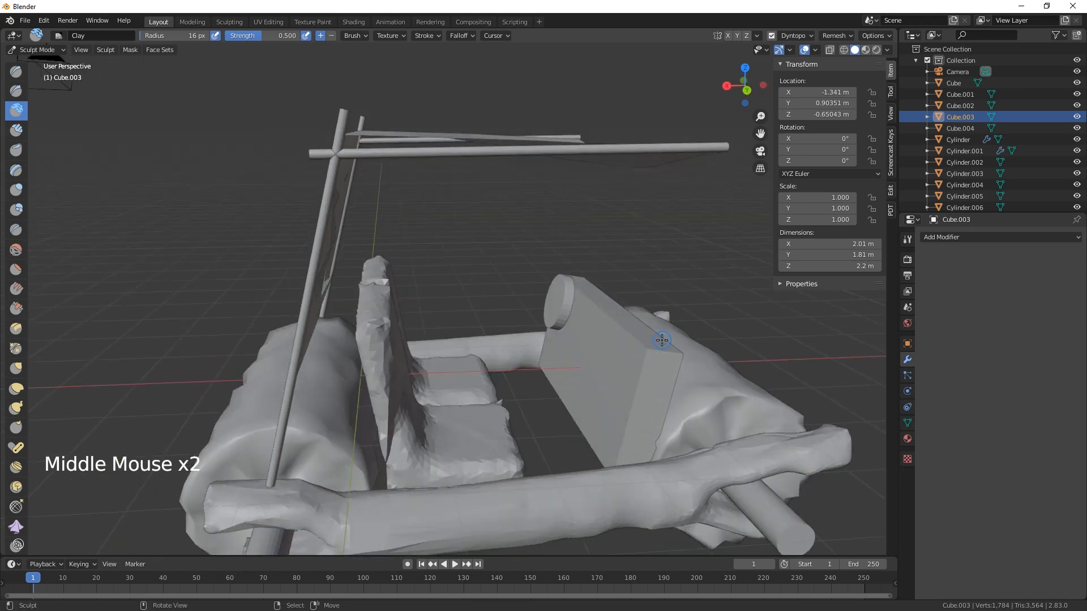
Switch to Object Mode, select the tilted dashboard slab and apply its scale
{"action": "left_click", "coordinate": [42, 51]}
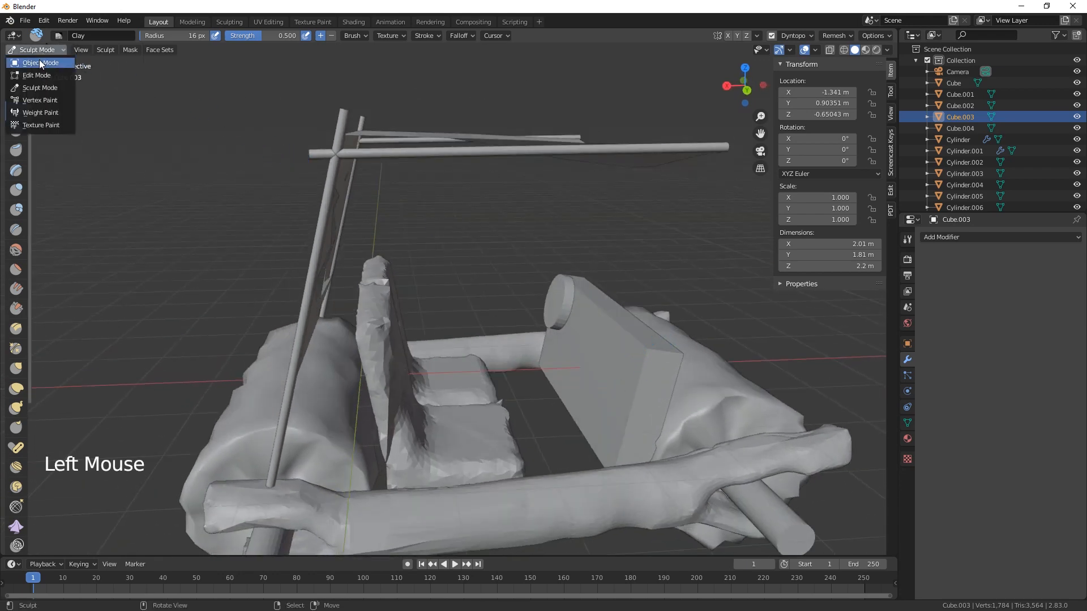
{"action": "left_click", "coordinate": [39, 61]}
{"action": "right_click", "coordinate": [625, 328]}
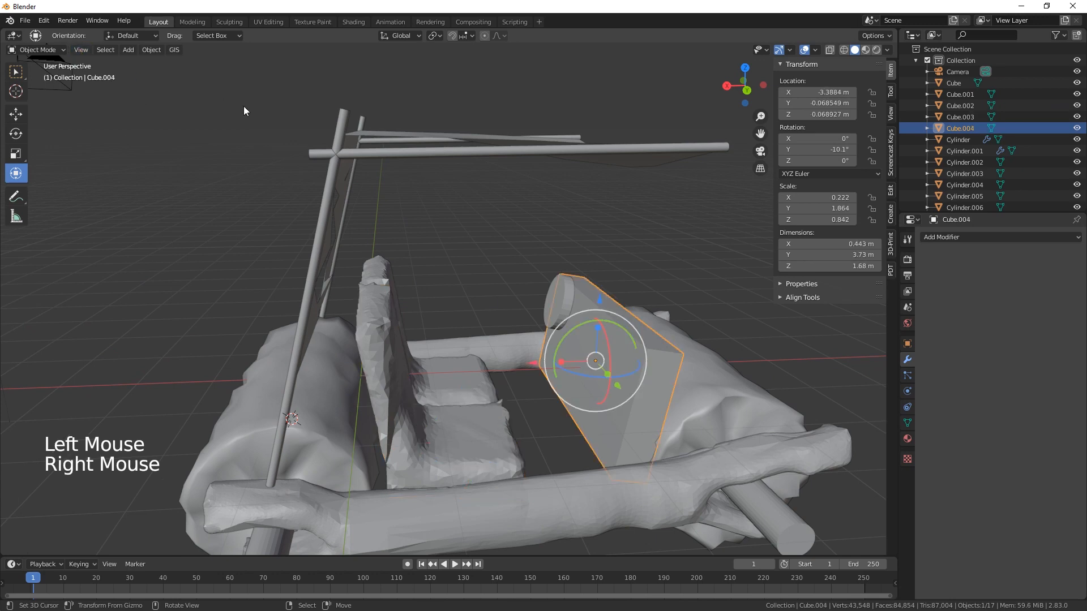
{"action": "key", "text": "ctrl+a"}
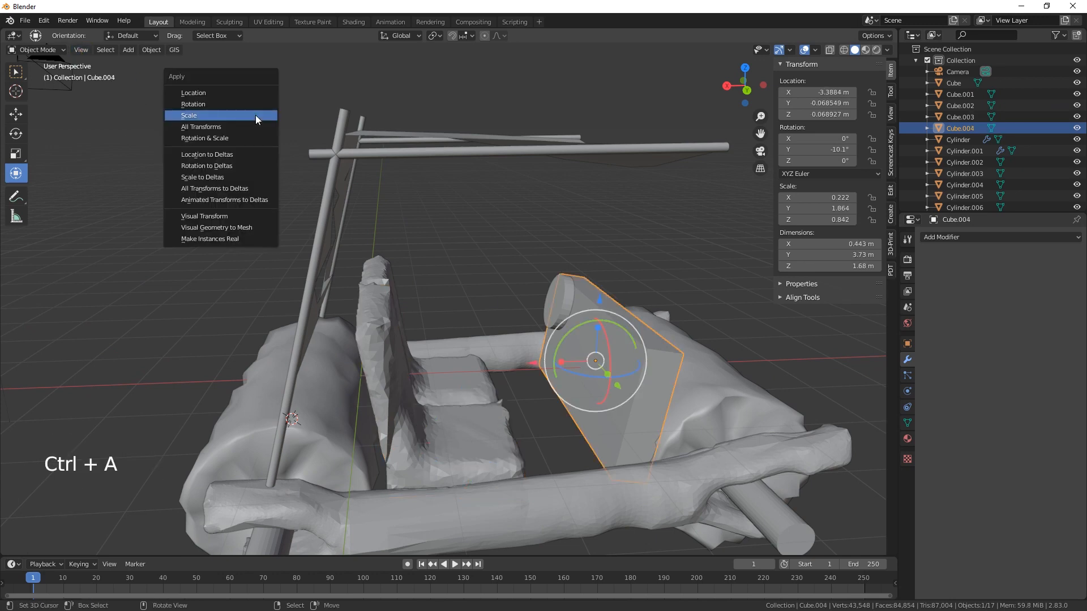
{"action": "left_click", "coordinate": [255, 114]}
Try to sculpt Clay strokes on the dashboard slab's end in Sculpt Mode, and return to Object Mode
{"action": "left_click", "coordinate": [60, 50]}
{"action": "left_click", "coordinate": [50, 87]}
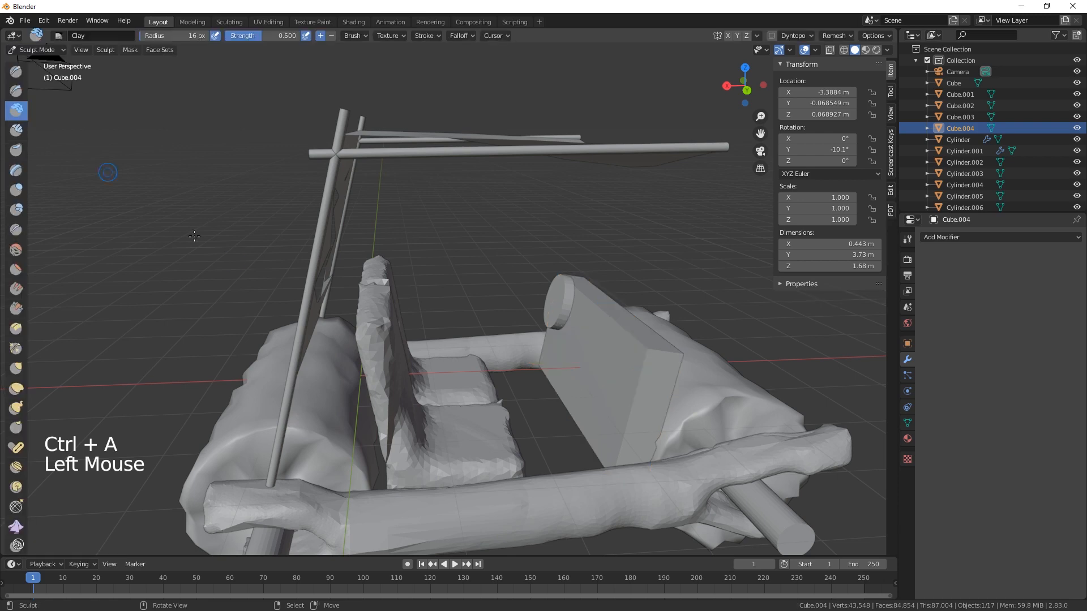
{"action": "left_click", "coordinate": [647, 363]}
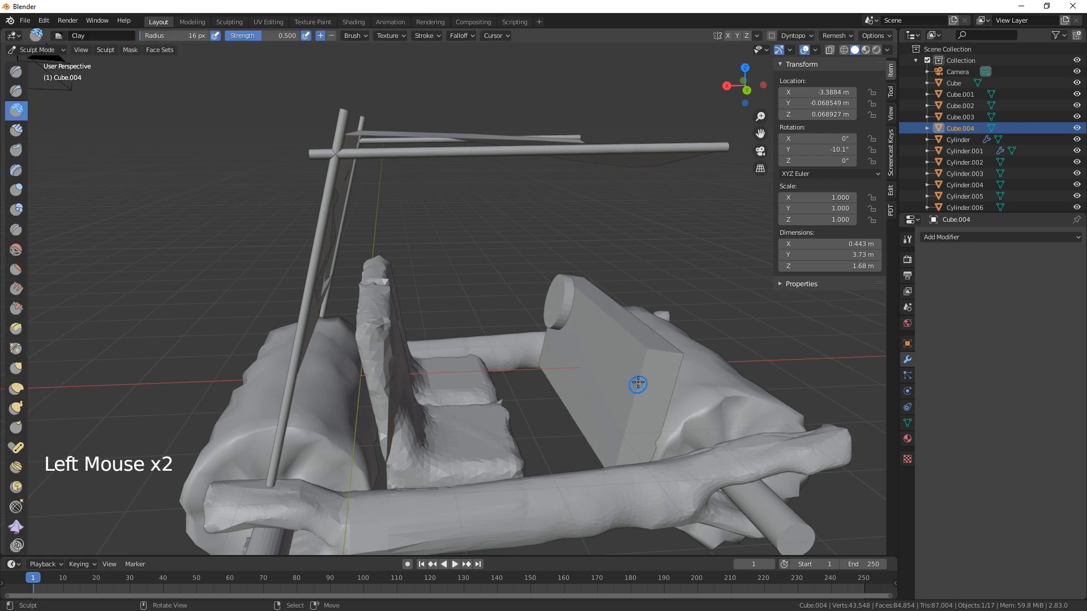
{"action": "left_click", "coordinate": [771, 36]}
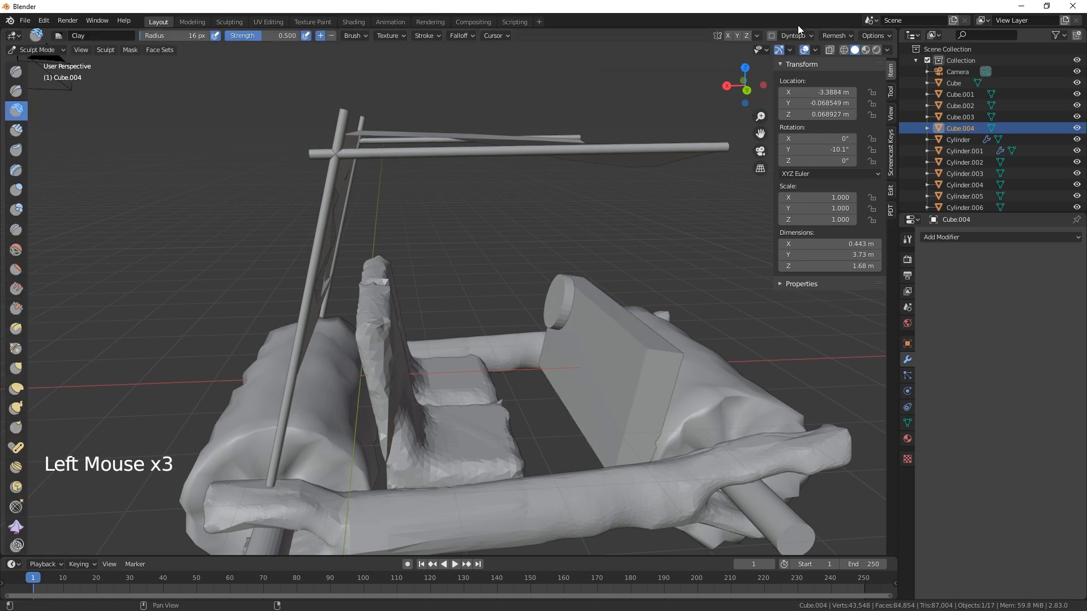
{"action": "left_click", "coordinate": [771, 36]}
{"action": "left_click", "coordinate": [643, 385]}
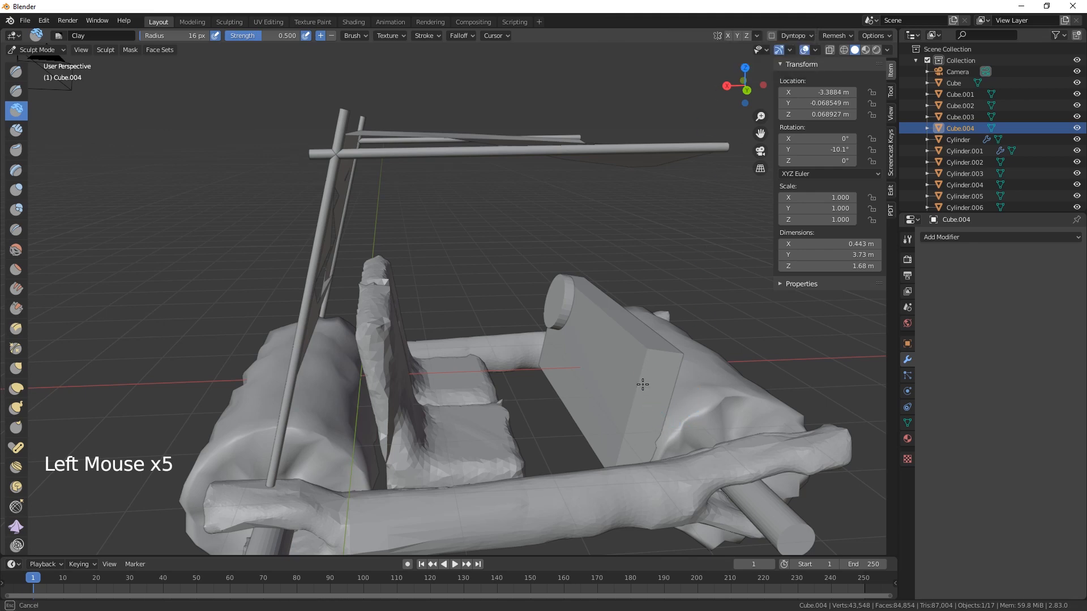
{"action": "middle_click_drag", "start_coordinate": [672, 393], "coordinate": [582, 430]}
{"action": "left_click", "coordinate": [542, 460]}
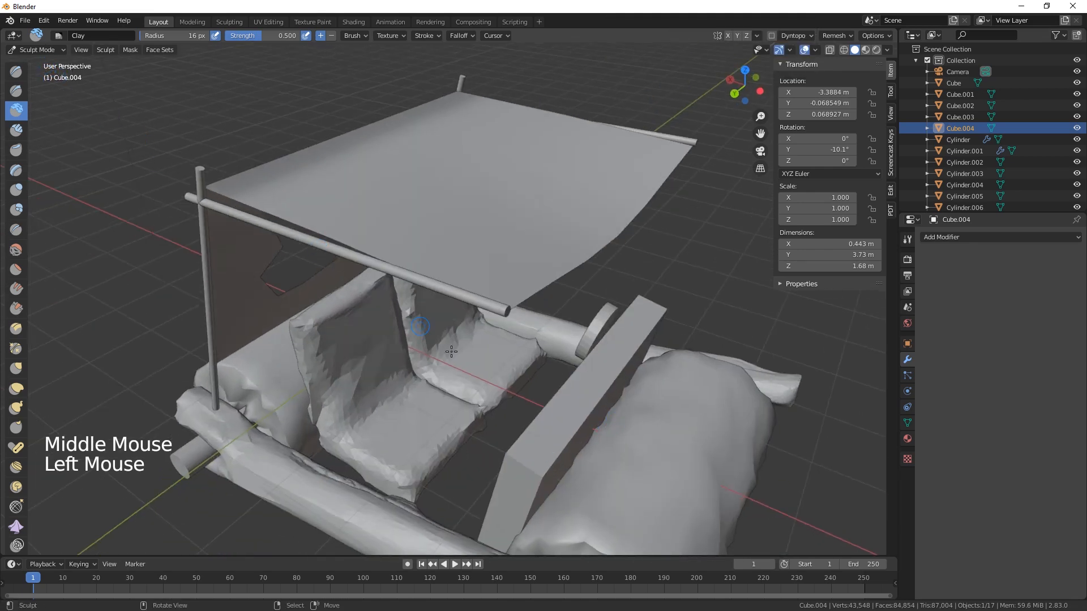
{"action": "mouse_move", "coordinate": [500, 414]}
{"action": "middle_mouse_down"}
{"action": "mouse_move", "coordinate": [482, 398]}
{"action": "mouse_move", "coordinate": [495, 407]}
{"action": "middle_mouse_up"}
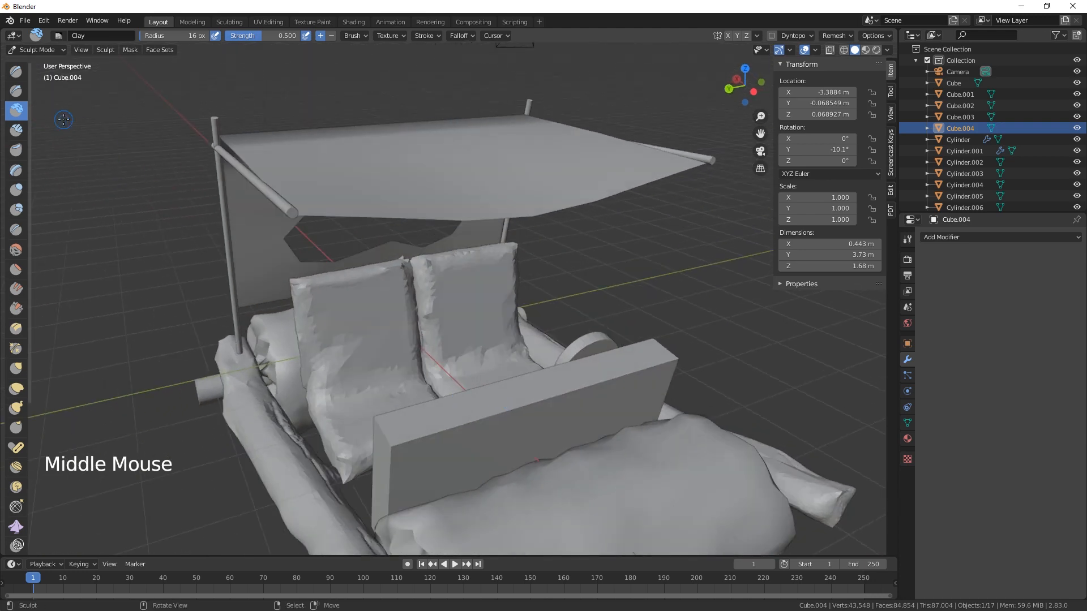
{"action": "key", "text": "Tab"}
{"action": "key", "text": "Tab"}
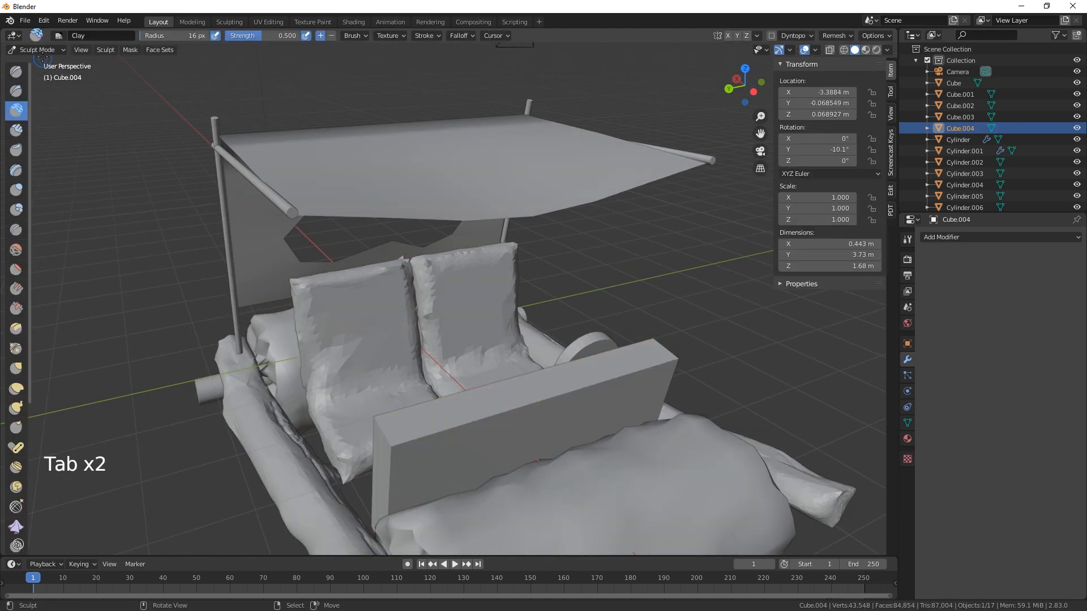
{"action": "left_click", "coordinate": [37, 50]}
{"action": "left_click", "coordinate": [40, 60]}
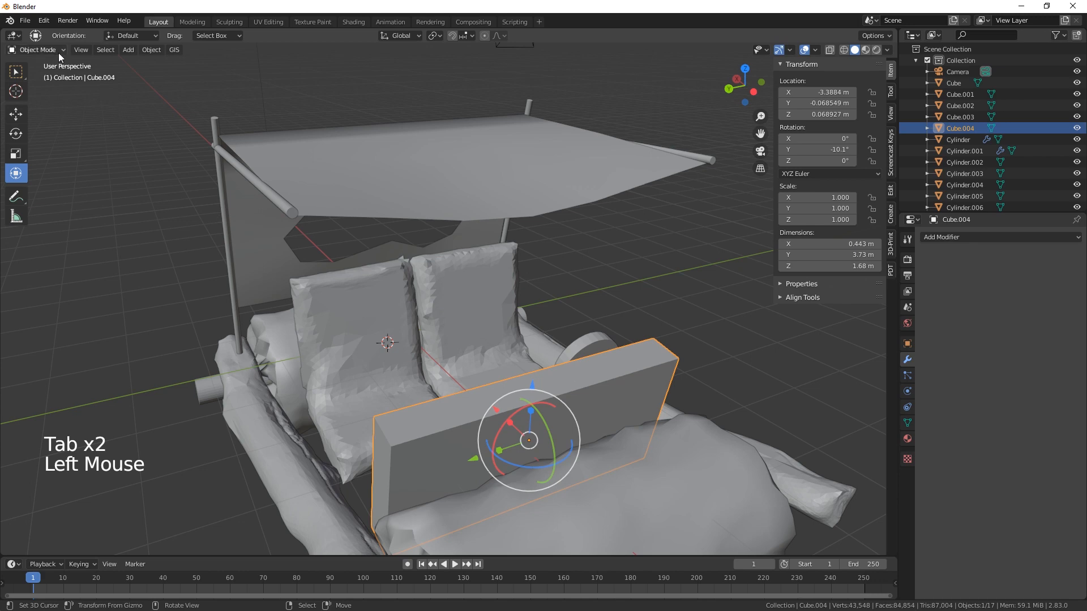
Enable Dyntopo in Sculpt Mode and sculpt Clay strokes along the dashboard slab's front upper edge and passenger-side end
{"action": "left_click", "coordinate": [59, 50]}
{"action": "left_click", "coordinate": [35, 90]}
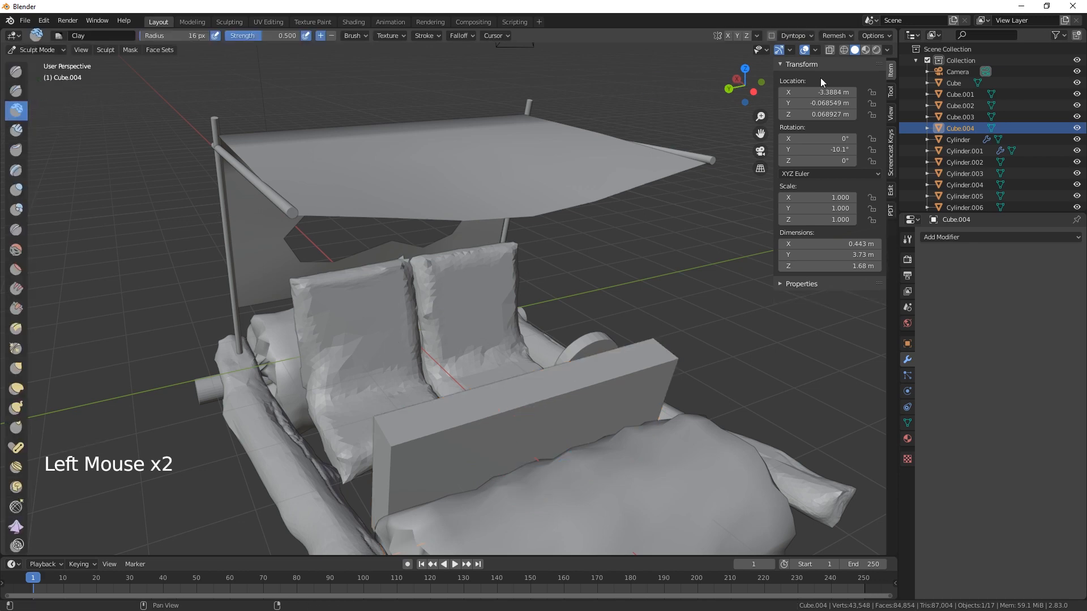
{"action": "left_click", "coordinate": [771, 35]}
{"action": "left_click", "coordinate": [688, 69]}
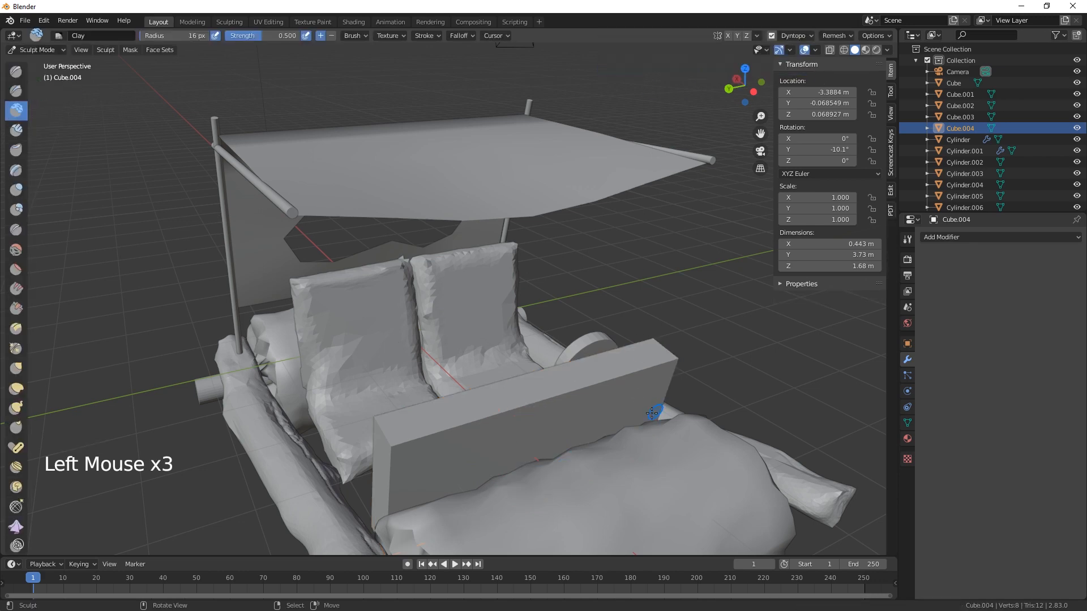
{"action": "mouse_move", "coordinate": [623, 378]}
{"action": "left_mouse_down"}
{"action": "mouse_move", "coordinate": [396, 447]}
{"action": "mouse_move", "coordinate": [662, 365]}
{"action": "mouse_move", "coordinate": [465, 432]}
{"action": "mouse_move", "coordinate": [391, 473]}
{"action": "mouse_move", "coordinate": [390, 447]}
{"action": "left_mouse_up"}
{"action": "middle_click_drag", "start_coordinate": [390, 447], "coordinate": [644, 430]}
{"action": "left_click_drag", "start_coordinate": [650, 373], "coordinate": [614, 467]}
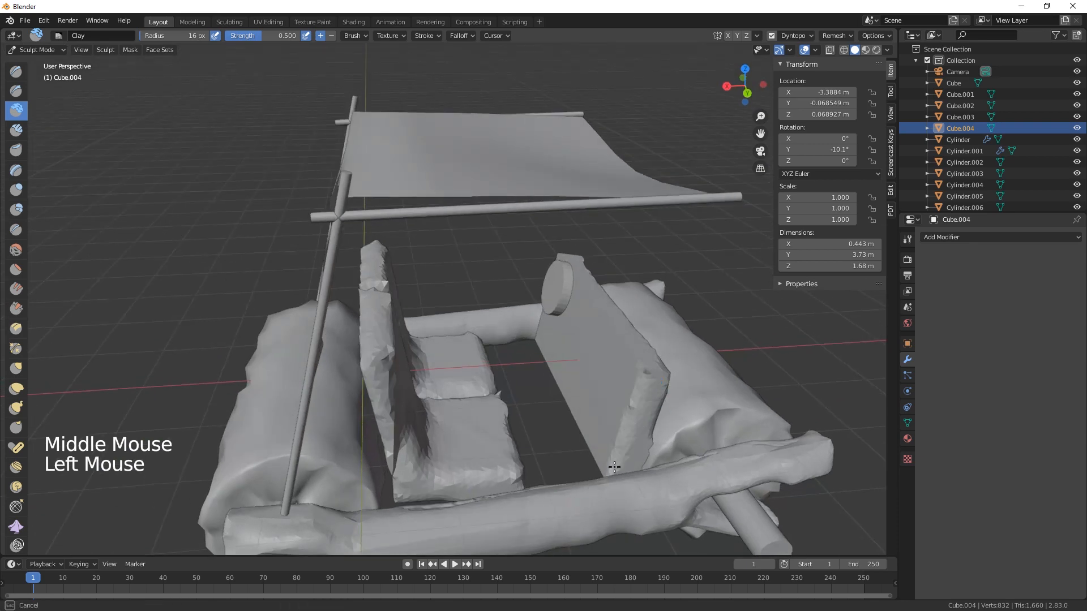
Sculpt Clay strokes along the dashboard slab's top edge and down its steering-wheel-side end
{"action": "mouse_move", "coordinate": [689, 383]}
{"action": "middle_mouse_down"}
{"action": "mouse_move", "coordinate": [613, 454]}
{"action": "mouse_move", "coordinate": [442, 483]}
{"action": "middle_mouse_up"}
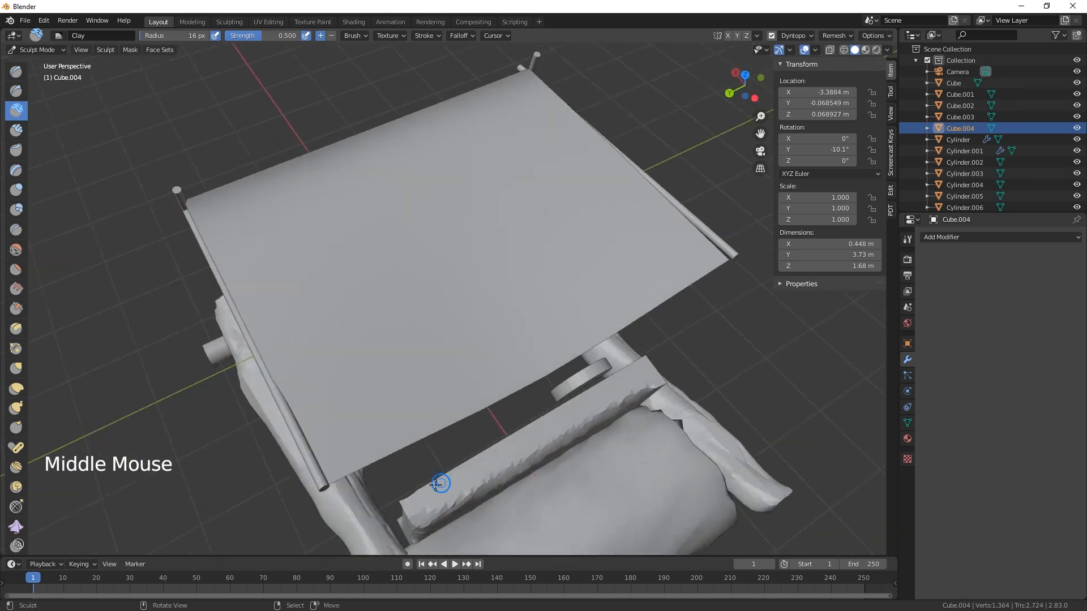
{"action": "left_click_drag", "start_coordinate": [441, 483], "coordinate": [586, 394]}
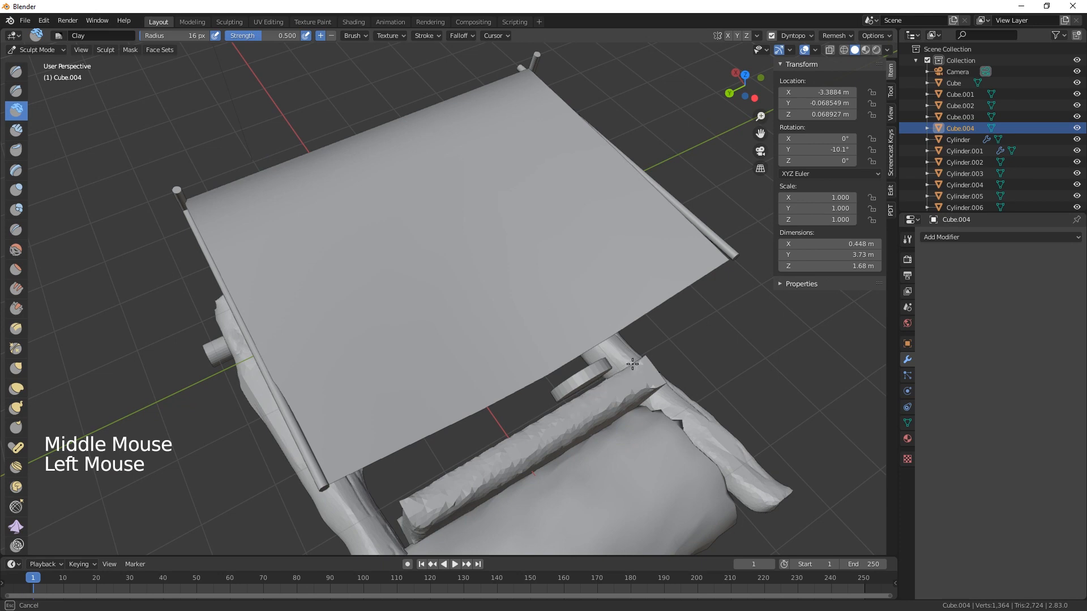
{"action": "mouse_move", "coordinate": [632, 364]}
{"action": "left_mouse_down"}
{"action": "mouse_move", "coordinate": [639, 370]}
{"action": "mouse_move", "coordinate": [601, 375]}
{"action": "left_mouse_up"}
{"action": "middle_click_drag", "start_coordinate": [696, 396], "coordinate": [520, 372]}
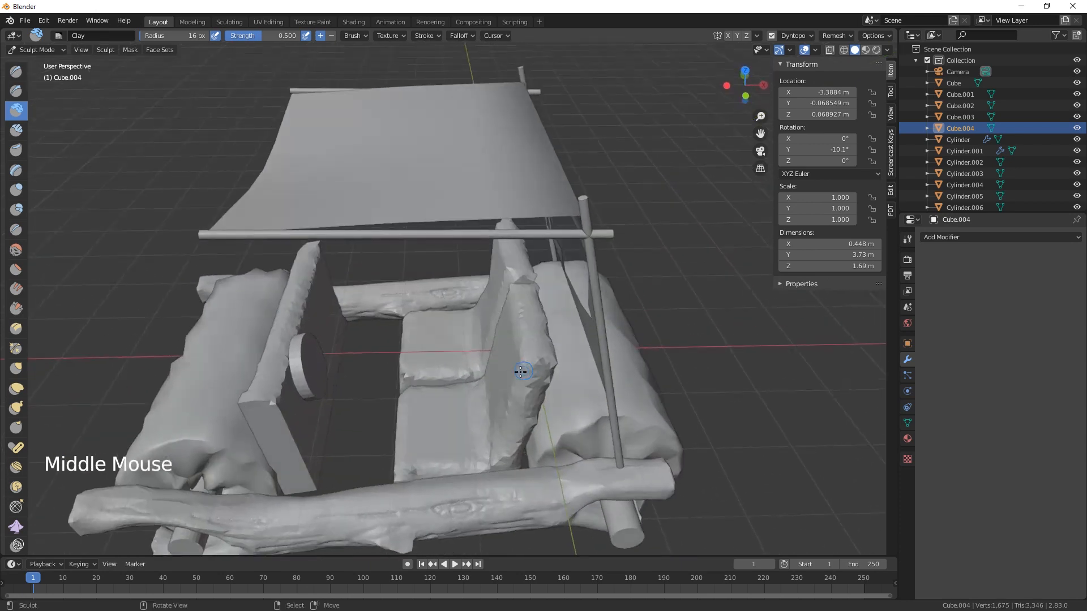
{"action": "mouse_move", "coordinate": [207, 418]}
{"action": "left_mouse_down"}
{"action": "mouse_move", "coordinate": [275, 409]}
{"action": "mouse_move", "coordinate": [240, 407]}
{"action": "left_mouse_up"}
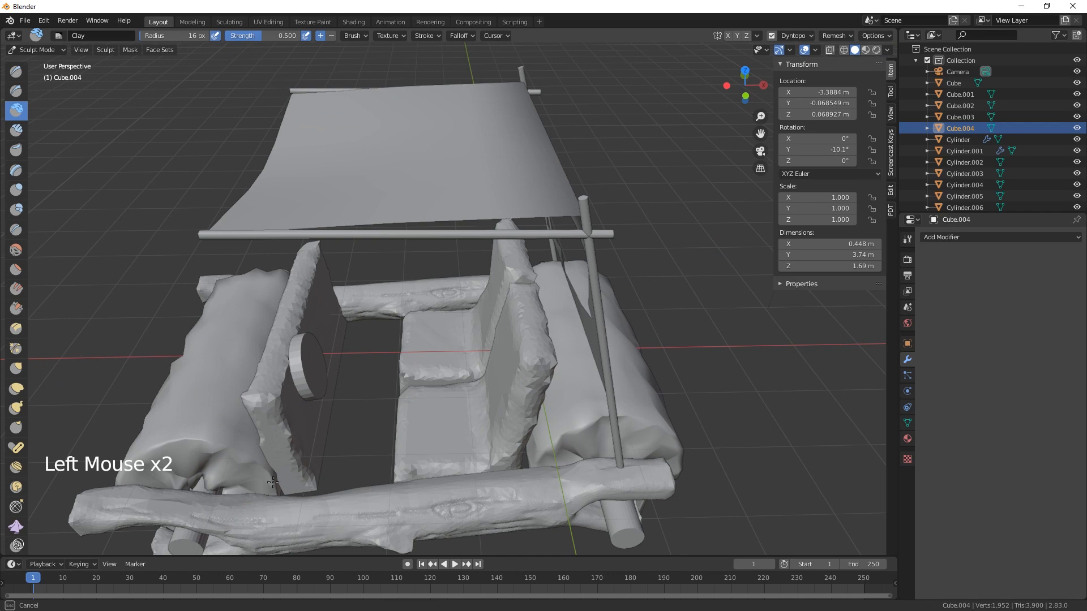
{"action": "mouse_move", "coordinate": [290, 471]}
{"action": "left_mouse_down"}
{"action": "mouse_move", "coordinate": [243, 461]}
{"action": "mouse_move", "coordinate": [276, 485]}
{"action": "mouse_move", "coordinate": [257, 428]}
{"action": "mouse_move", "coordinate": [308, 436]}
{"action": "left_mouse_up"}
Sculpt Crease strokes on the seat-facing side of the dashboard slab near its upper edge
{"action": "left_click", "coordinate": [16, 230]}
{"action": "middle_click_drag", "start_coordinate": [308, 436], "coordinate": [321, 323]}
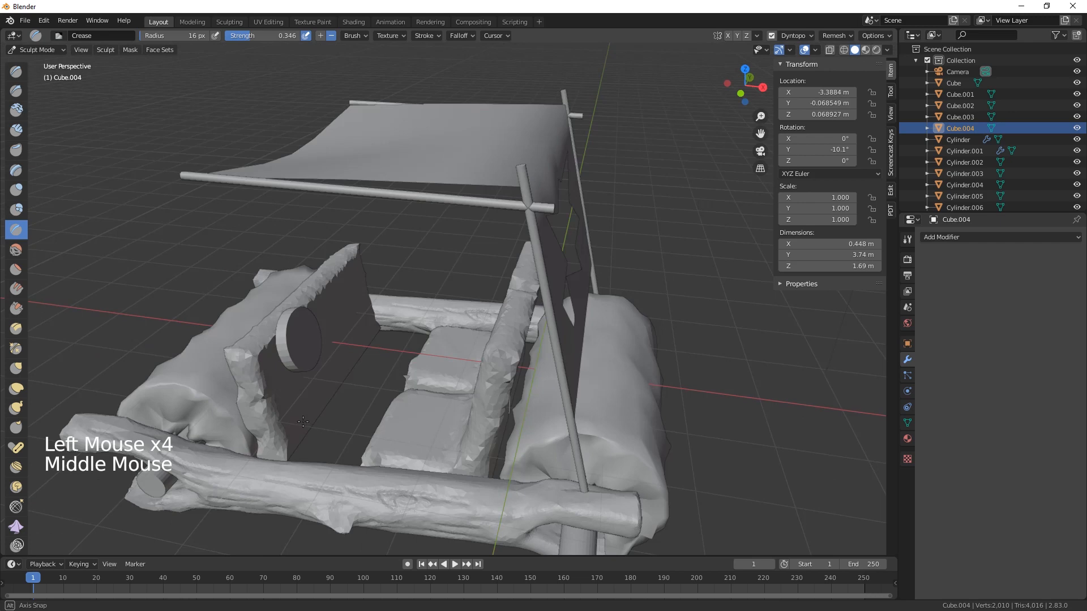
{"action": "left_click", "coordinate": [330, 294]}
{"action": "left_click_drag", "start_coordinate": [330, 294], "coordinate": [327, 287]}
{"action": "left_click_drag", "start_coordinate": [491, 418], "coordinate": [436, 432]}
Sculpt Clay strokes along the lower seat-facing edge of the dashboard slab and return to Object Mode
{"action": "mouse_move", "coordinate": [436, 431]}
{"action": "middle_mouse_down"}
{"action": "mouse_move", "coordinate": [339, 340]}
{"action": "mouse_move", "coordinate": [129, 180]}
{"action": "middle_mouse_up"}
{"action": "left_click", "coordinate": [16, 110]}
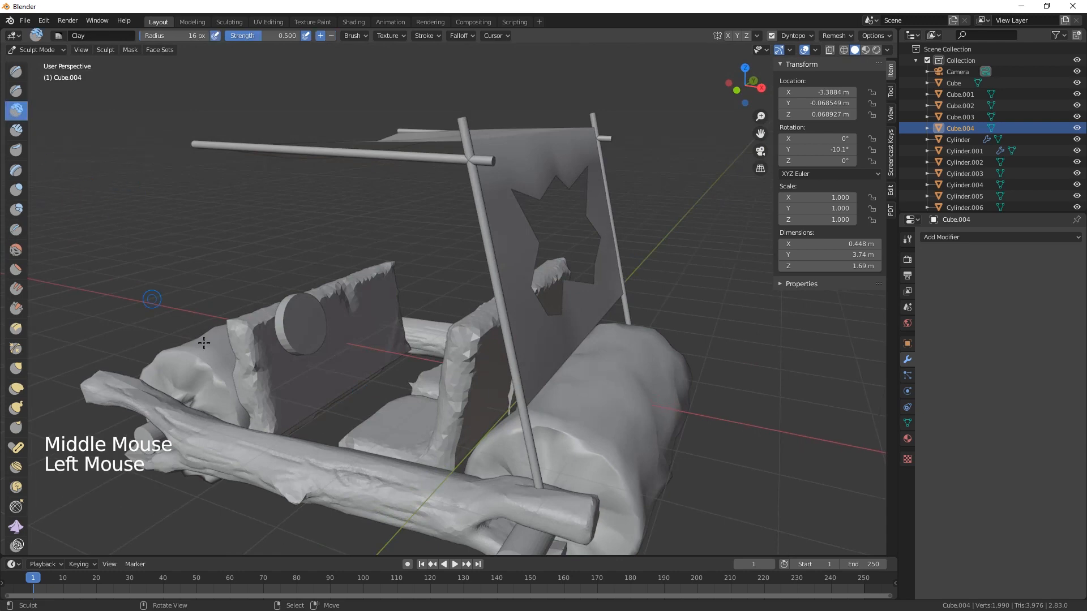
{"action": "left_click_drag", "start_coordinate": [312, 407], "coordinate": [317, 411]}
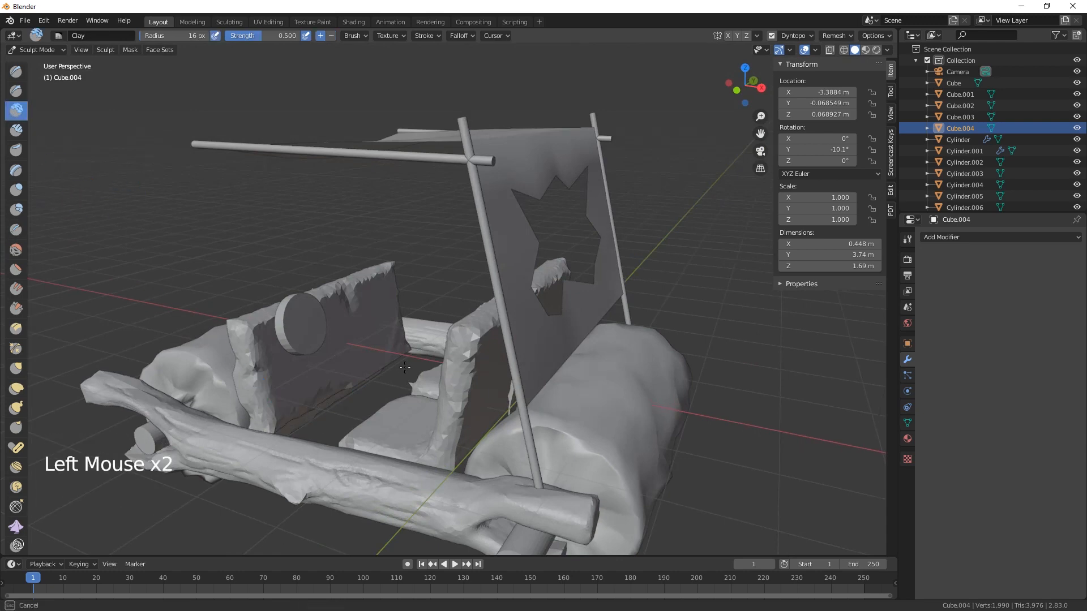
{"action": "mouse_move", "coordinate": [333, 398]}
{"action": "middle_mouse_down"}
{"action": "mouse_move", "coordinate": [451, 439]}
{"action": "mouse_move", "coordinate": [527, 439]}
{"action": "mouse_move", "coordinate": [554, 418]}
{"action": "middle_mouse_up"}
{"action": "key", "text": "Tab"}
{"action": "key", "text": "Tab"}
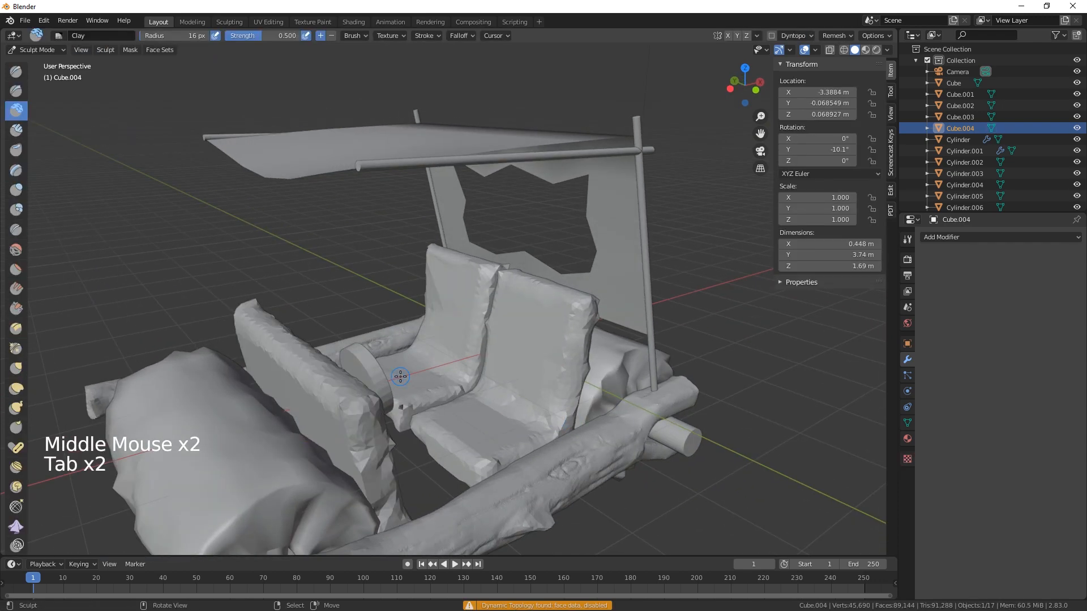
{"action": "left_click", "coordinate": [40, 49]}
{"action": "left_click", "coordinate": [40, 62]}
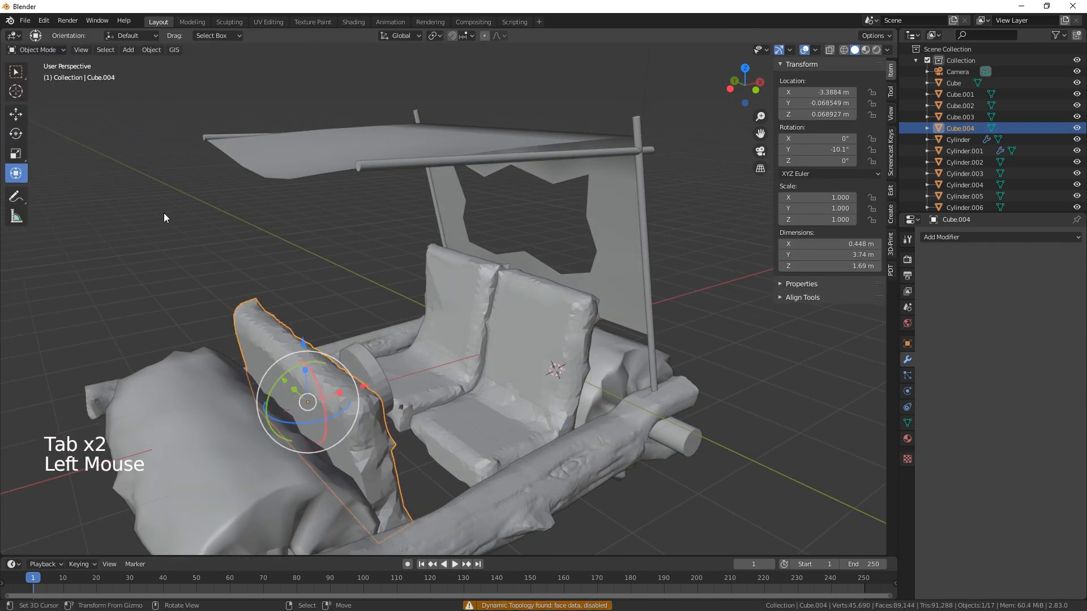
Apply Shade Smooth to the steering wheel disc
{"action": "right_click", "coordinate": [371, 368]}
{"action": "key", "text": "w"}
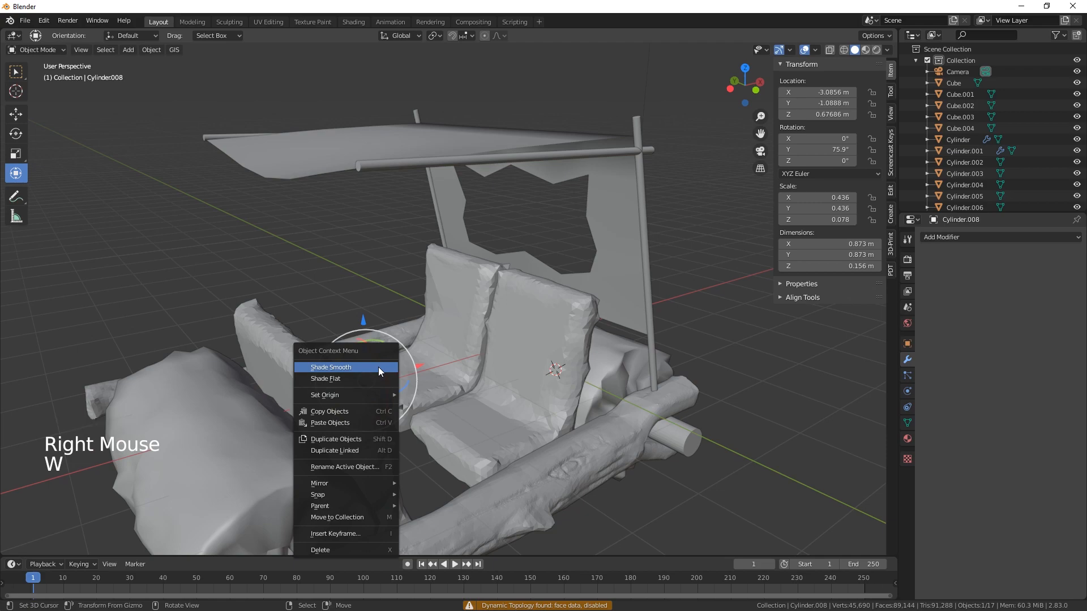
{"action": "left_click", "coordinate": [378, 366]}
Select both side logs and the two axles, and create a new material on the active rear axle
{"action": "mouse_move", "coordinate": [552, 425]}
{"action": "middle_mouse_down"}
{"action": "mouse_move", "coordinate": [460, 420]}
{"action": "mouse_move", "coordinate": [487, 449]}
{"action": "mouse_move", "coordinate": [534, 433]}
{"action": "middle_mouse_up"}
{"action": "scroll", "coordinate": [533, 433], "scroll_direction": "down", "scroll_amount": 3}
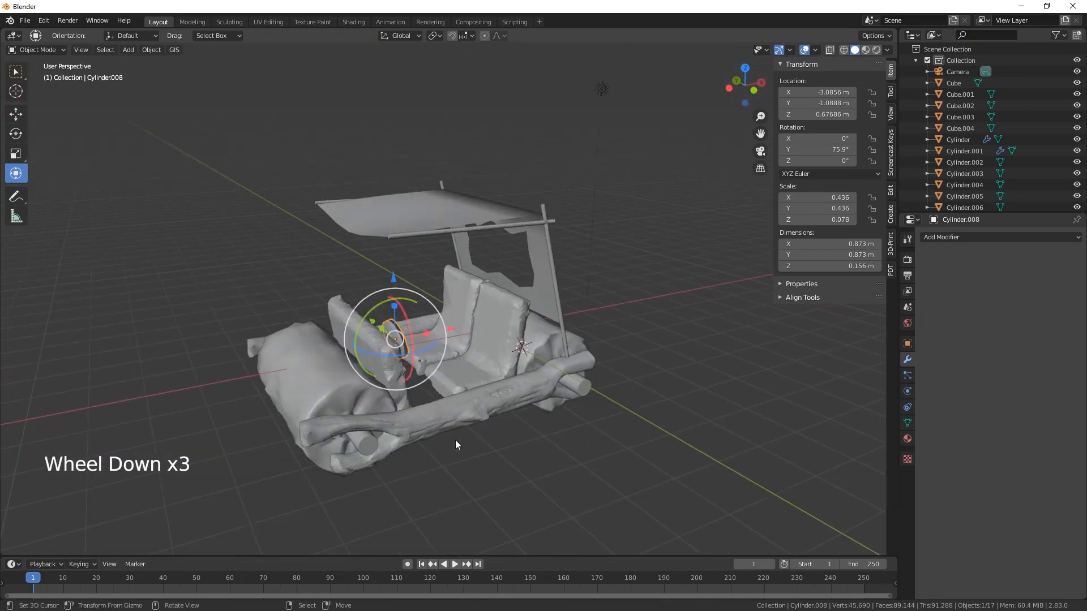
{"action": "right_click", "coordinate": [505, 402]}
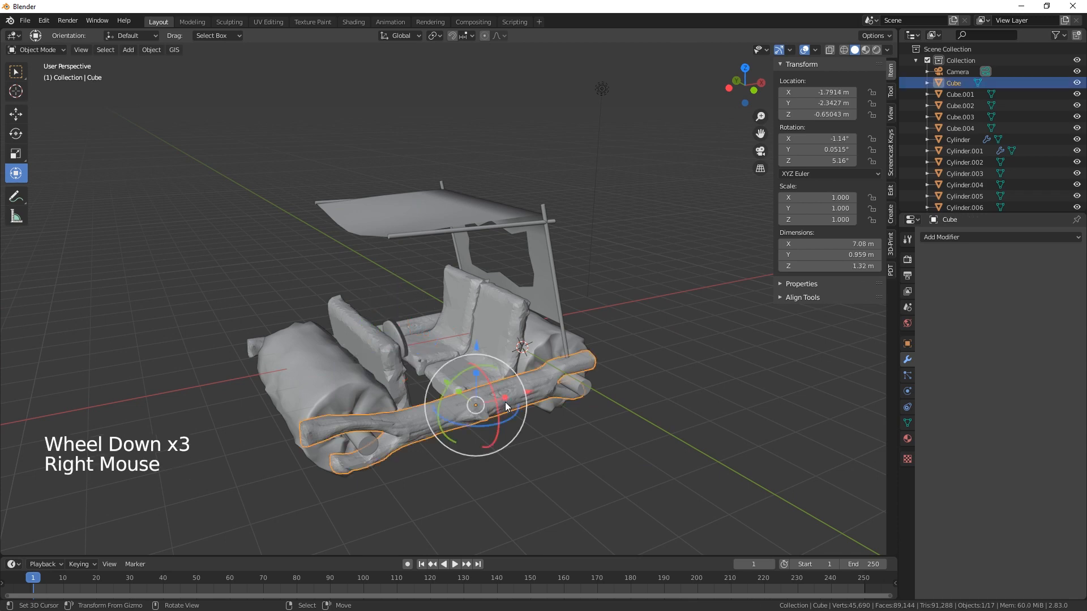
{"action": "middle_click_drag", "start_coordinate": [517, 450], "coordinate": [439, 418]}
{"action": "right_click", "coordinate": [431, 419], "text": "shift"}
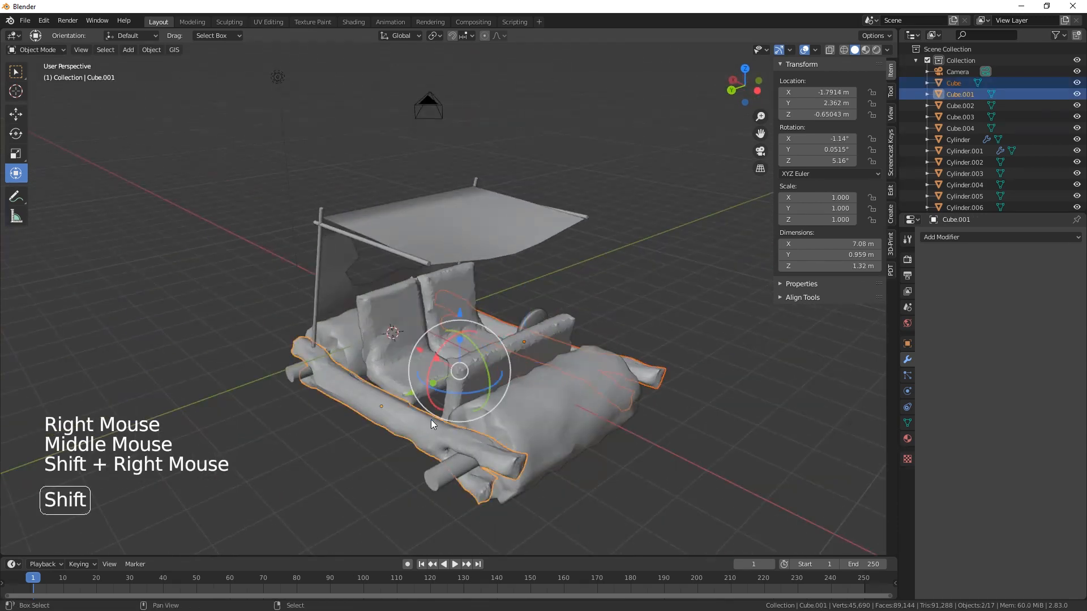
{"action": "middle_click_drag", "start_coordinate": [651, 430], "coordinate": [492, 404]}
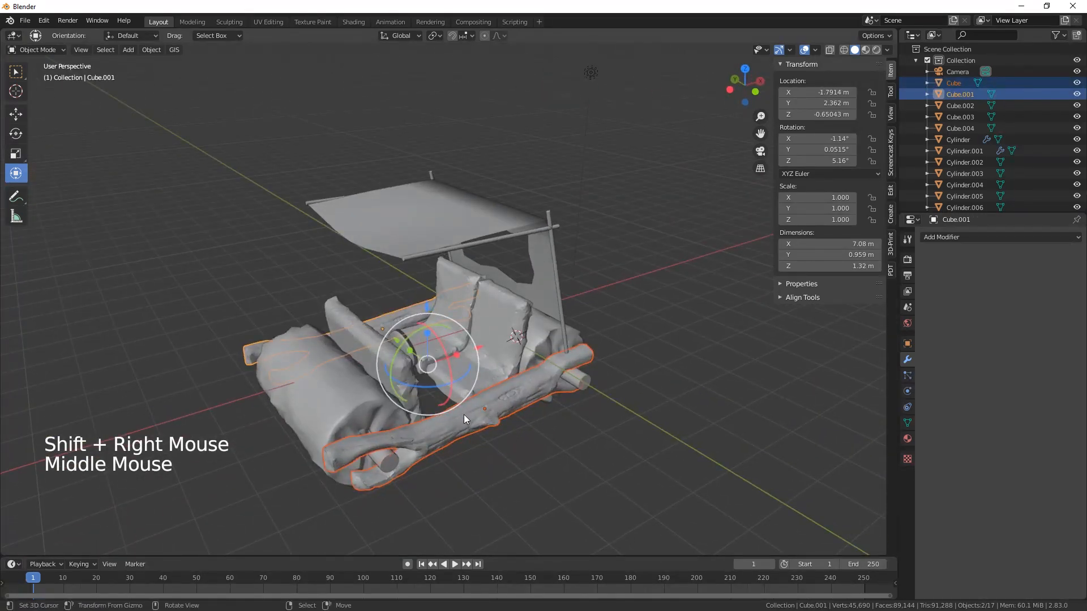
{"action": "right_click", "coordinate": [390, 460], "text": "shift"}
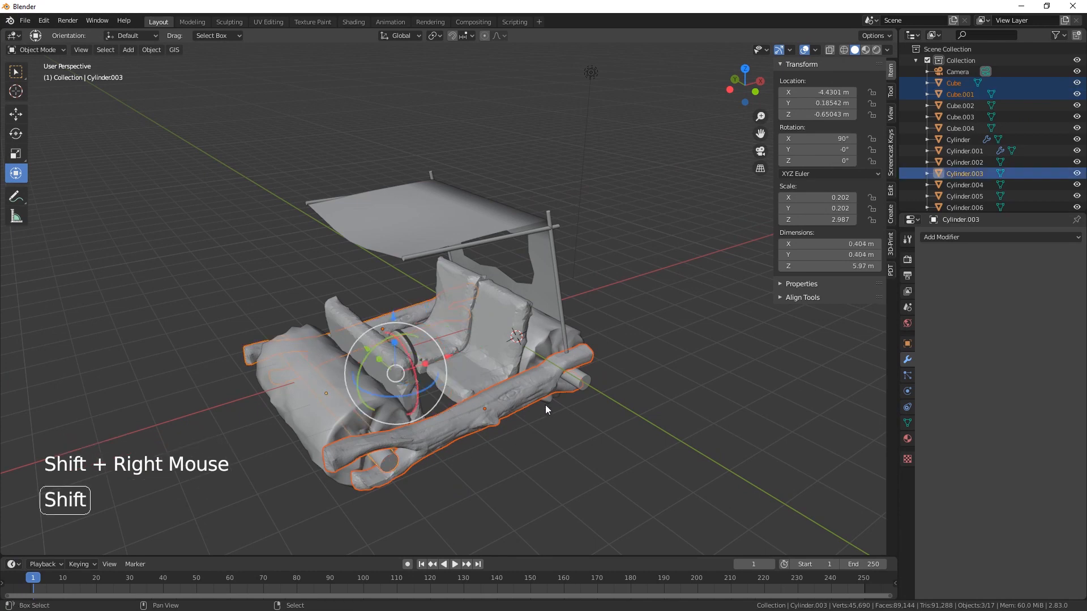
{"action": "right_click", "coordinate": [574, 379], "text": "shift"}
{"action": "left_click", "coordinate": [907, 439]}
{"action": "left_click", "coordinate": [1003, 285]}
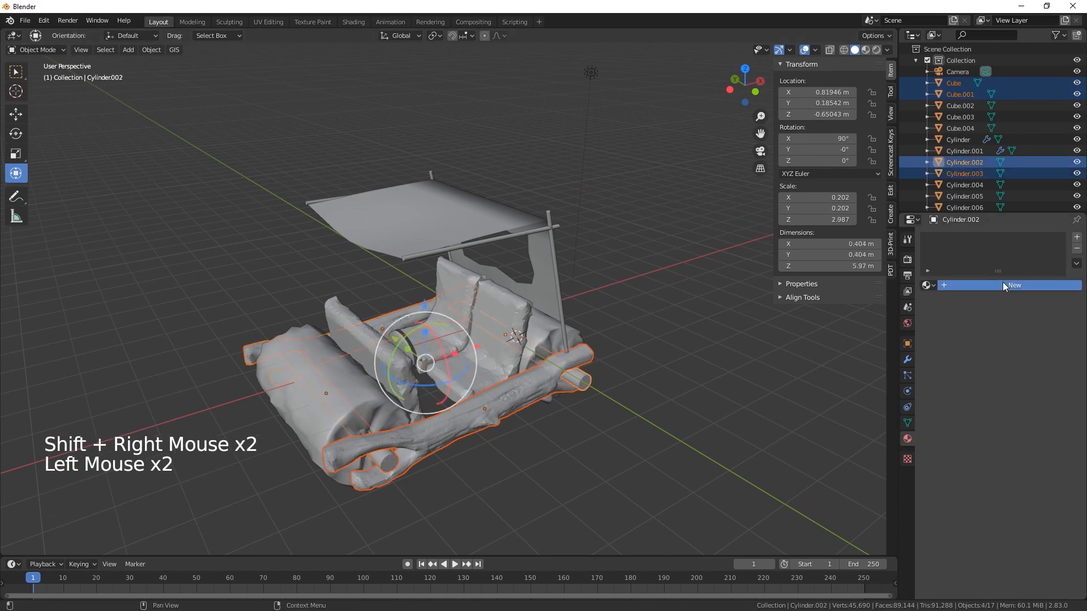
Set the new material's base color to a reddish brown with H 0.020, S 0.632 and V 0.487
{"action": "left_click", "coordinate": [1041, 401]}
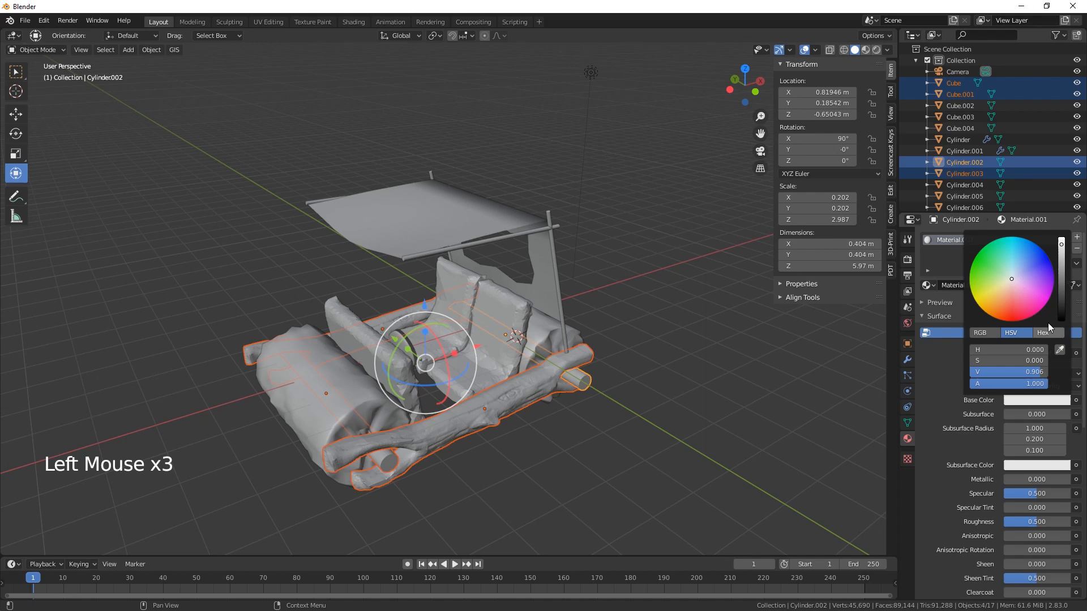
{"action": "left_click", "coordinate": [1007, 305]}
{"action": "left_click", "coordinate": [1061, 272]}
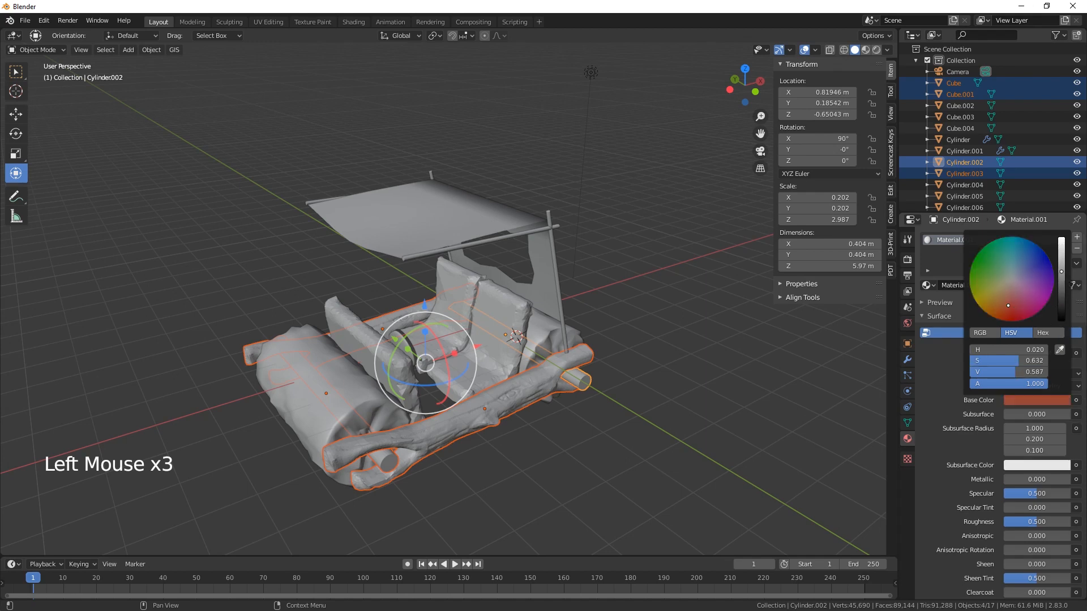
{"action": "left_click", "coordinate": [1061, 281]}
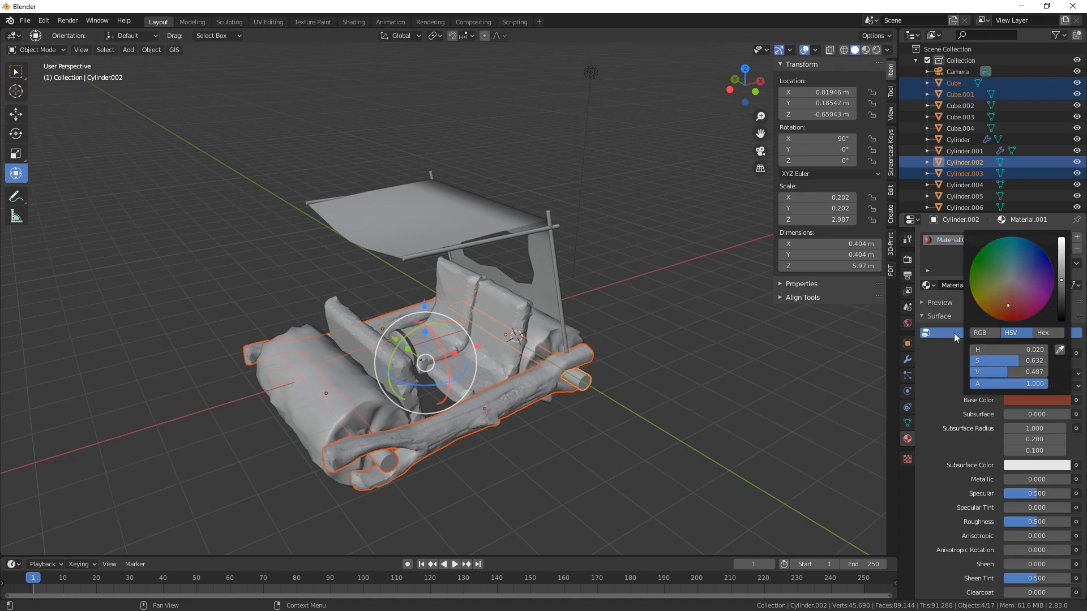
{"action": "left_click", "coordinate": [929, 372]}
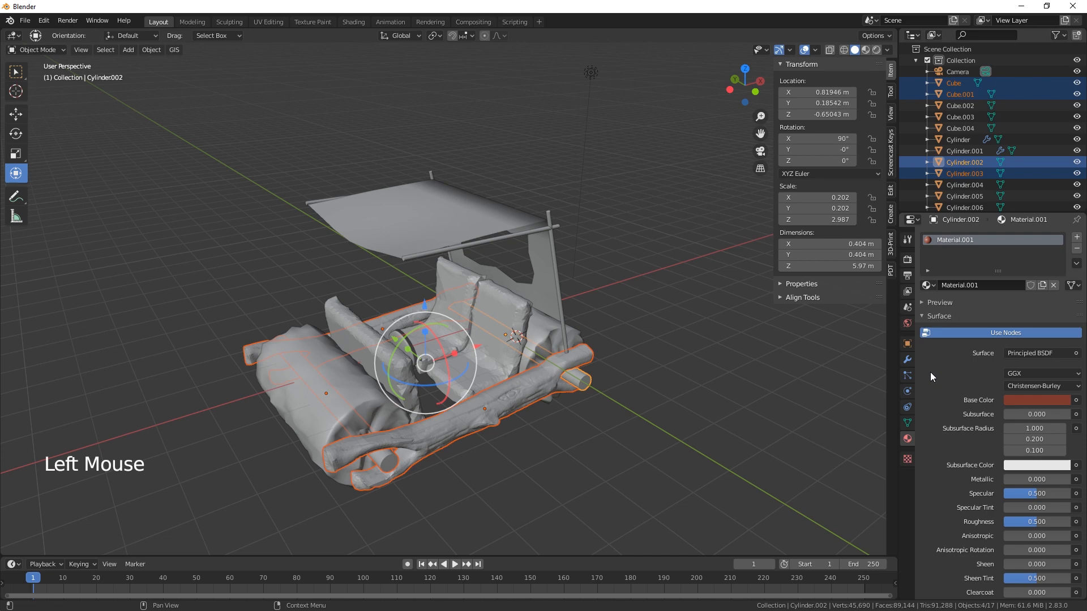
Switch the viewport to Material Preview and assign the brown Material.001 to the driver-side log and the front axle
{"action": "left_click", "coordinate": [865, 51]}
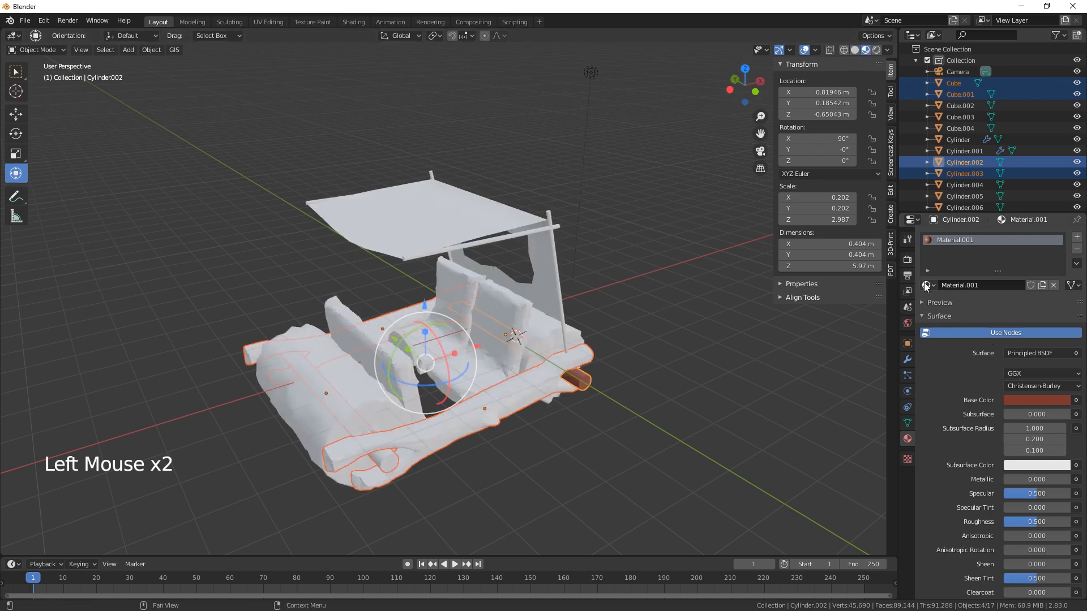
{"action": "left_click_drag", "start_coordinate": [926, 287], "coordinate": [527, 402]}
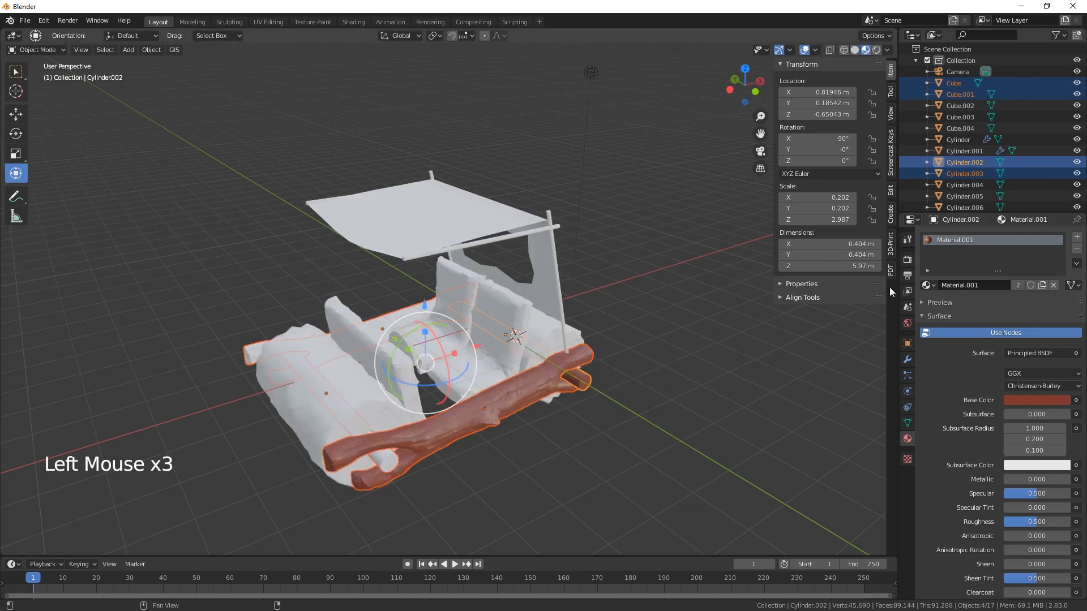
{"action": "left_click", "coordinate": [922, 243]}
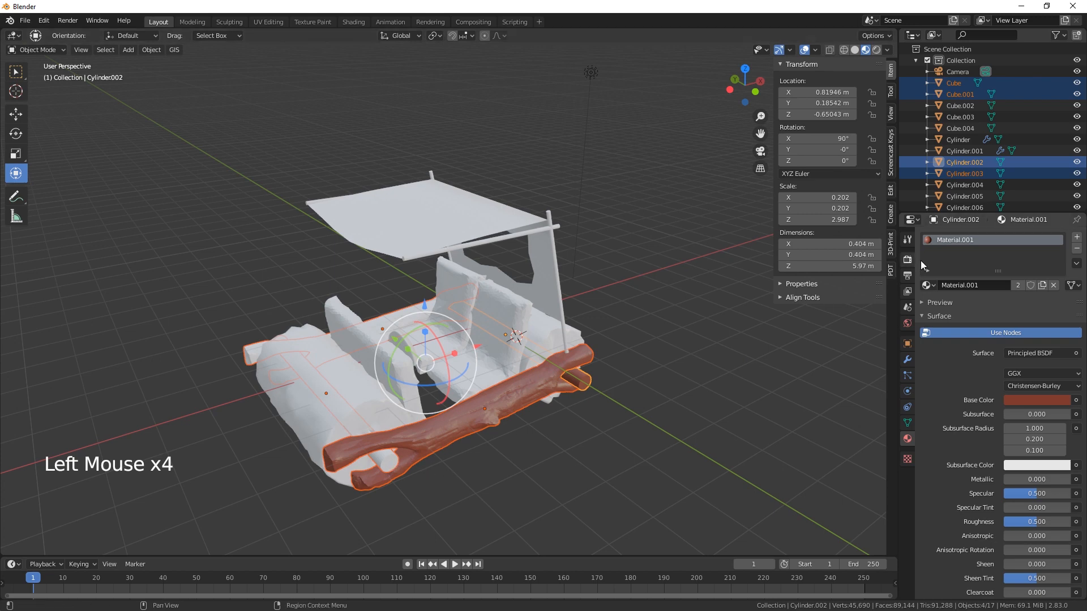
{"action": "left_click_drag", "start_coordinate": [927, 287], "coordinate": [391, 464]}
Assign Material.001 to the passenger-side log and to the canopy rail and upright post on that side
{"action": "middle_click_drag", "start_coordinate": [391, 464], "coordinate": [838, 382]}
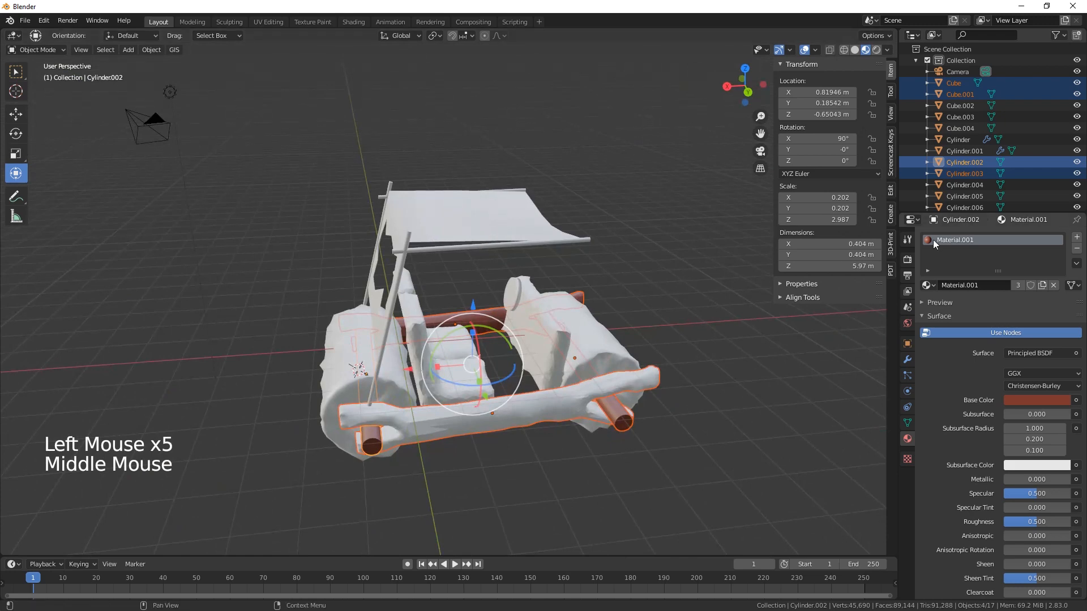
{"action": "left_click_drag", "start_coordinate": [926, 285], "coordinate": [570, 417]}
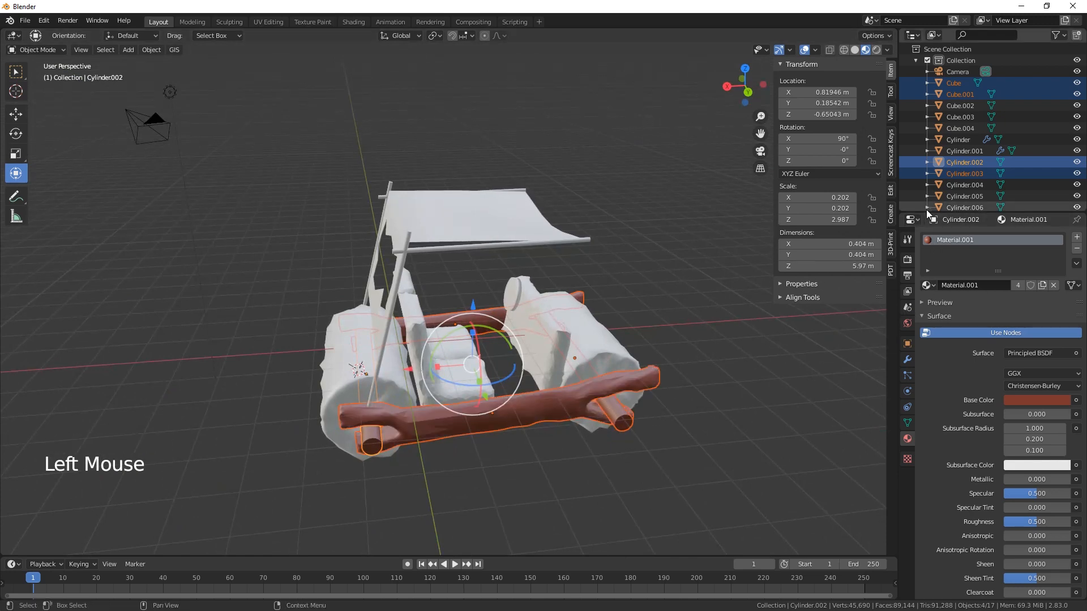
{"action": "left_click_drag", "start_coordinate": [925, 285], "coordinate": [461, 247]}
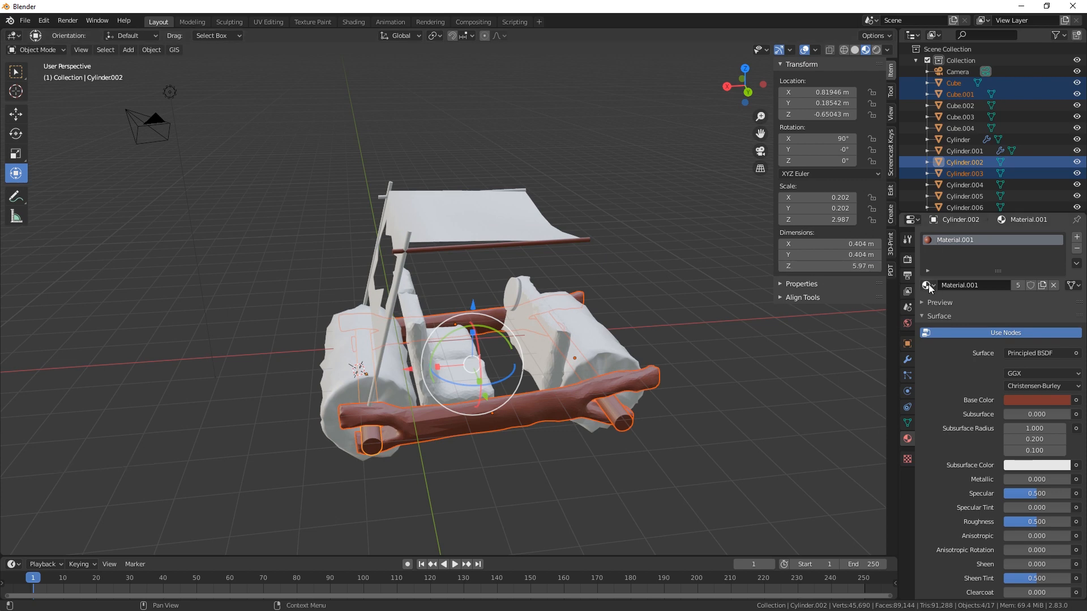
{"action": "left_click_drag", "start_coordinate": [926, 285], "coordinate": [395, 287]}
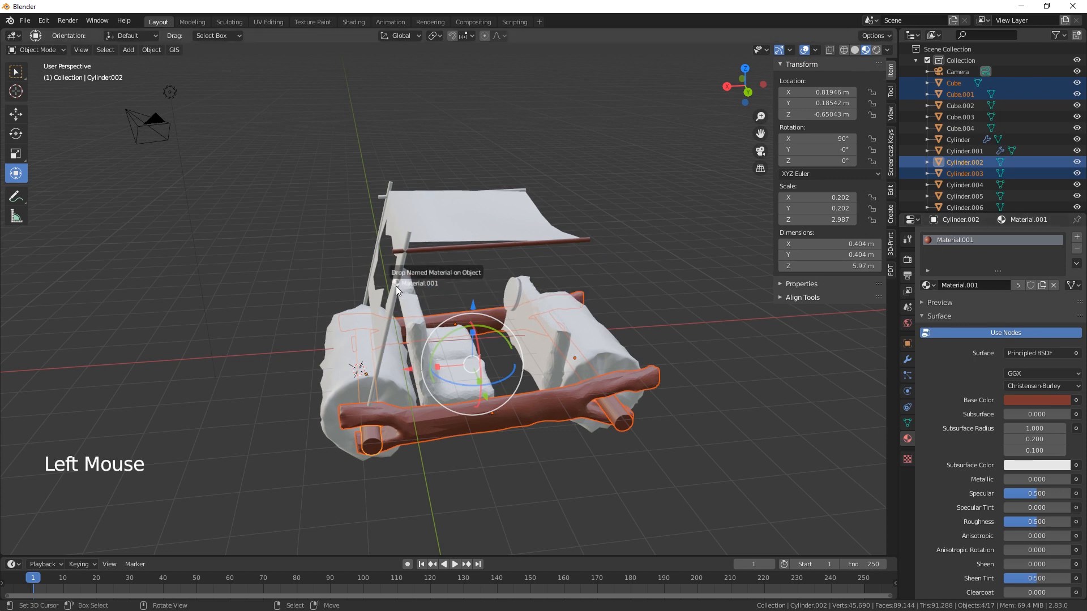
Try to assign Material.001 to the driver-side canopy post, and undo the assignment
{"action": "left_click", "coordinate": [929, 246]}
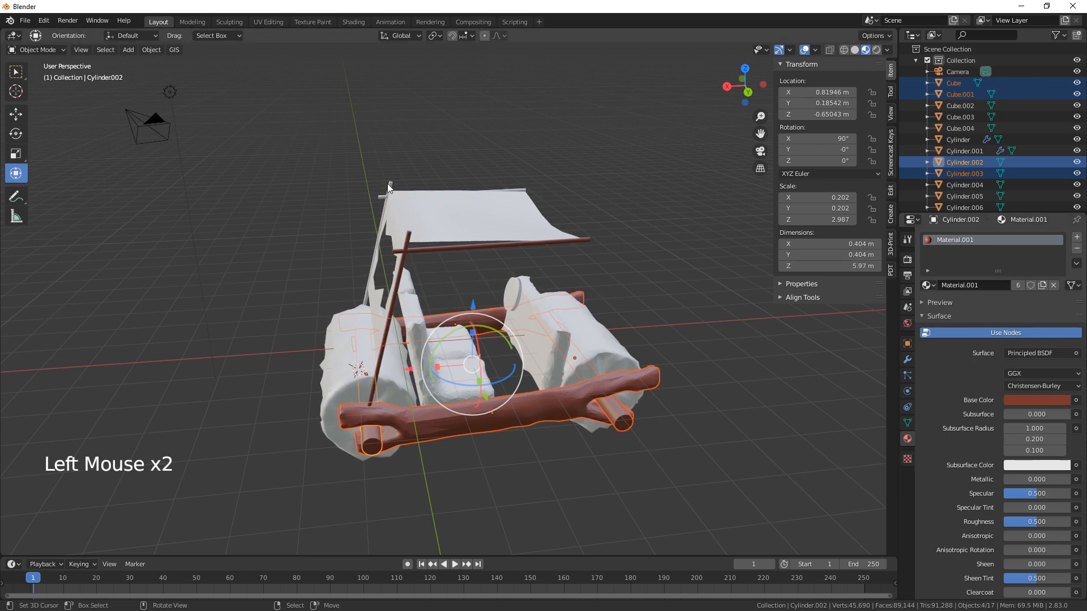
{"action": "left_click_drag", "start_coordinate": [928, 285], "coordinate": [389, 188]}
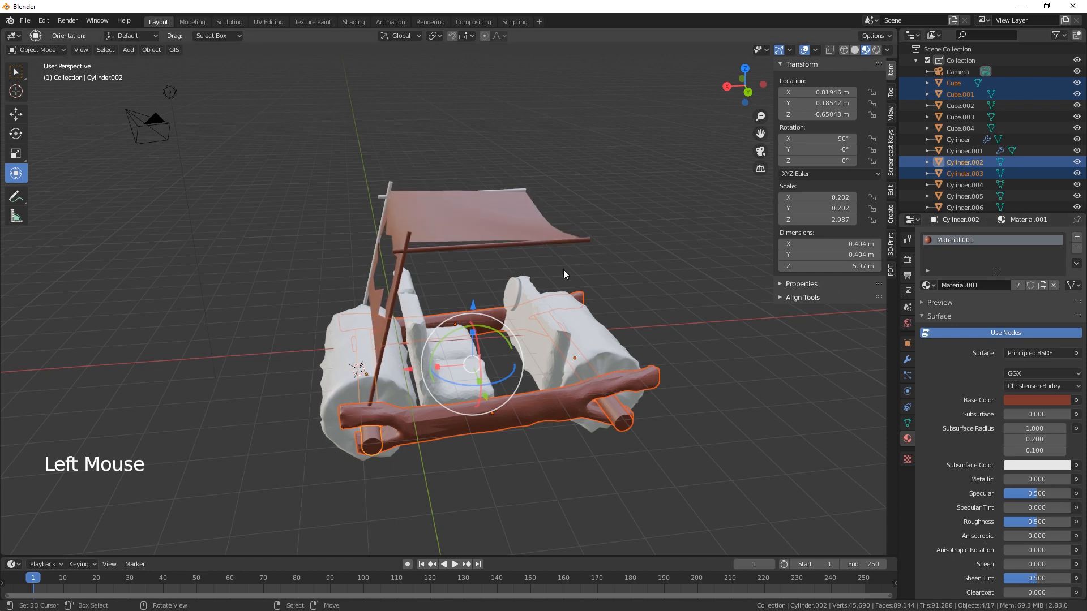
{"action": "key", "text": "ctrl+z"}
Assign Material.001 to the driver-side canopy post and canopy rail
{"action": "middle_click_drag", "start_coordinate": [562, 269], "coordinate": [766, 385]}
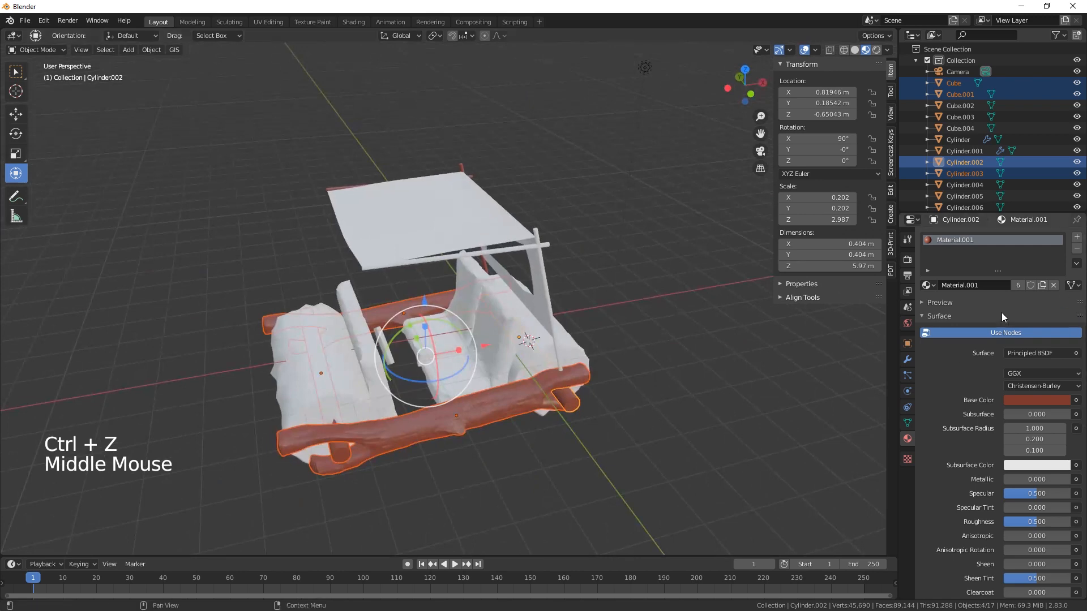
{"action": "left_click_drag", "start_coordinate": [921, 297], "coordinate": [541, 260]}
{"action": "left_click_drag", "start_coordinate": [927, 285], "coordinate": [544, 247]}
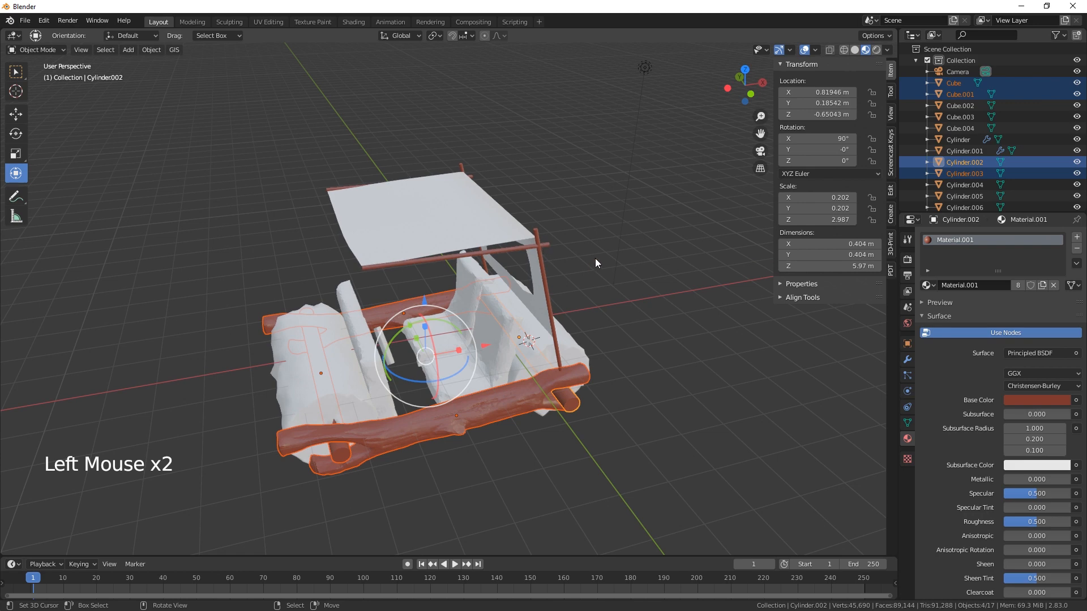
{"action": "middle_click_drag", "start_coordinate": [497, 351], "coordinate": [576, 358]}
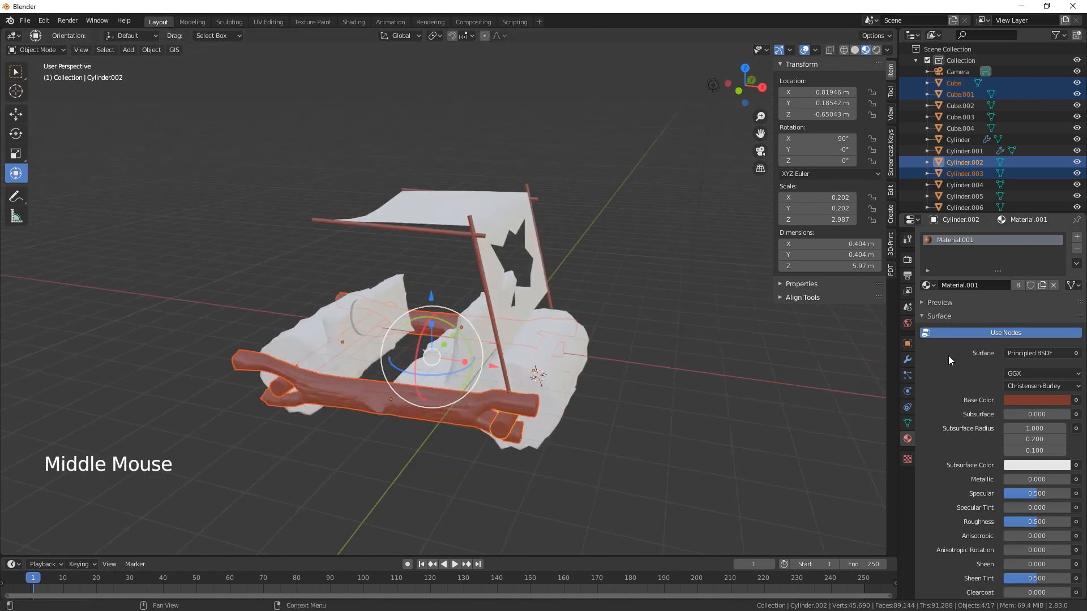
Assign the brown Material.001 to the steering wheel
{"action": "left_click_drag", "start_coordinate": [928, 285], "coordinate": [359, 316]}
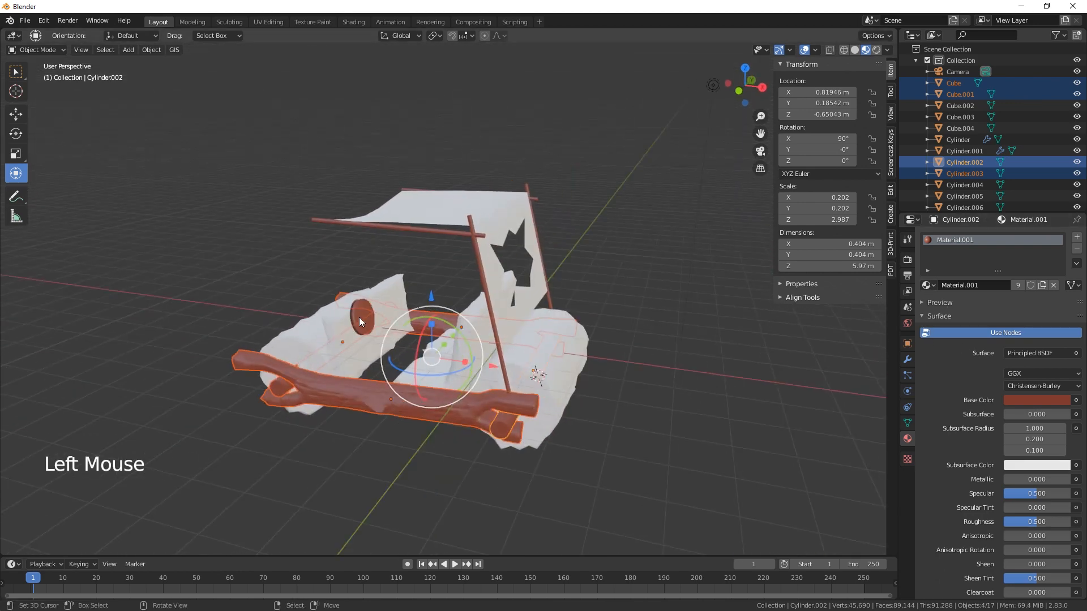
{"action": "middle_click_drag", "start_coordinate": [433, 414], "coordinate": [504, 393]}
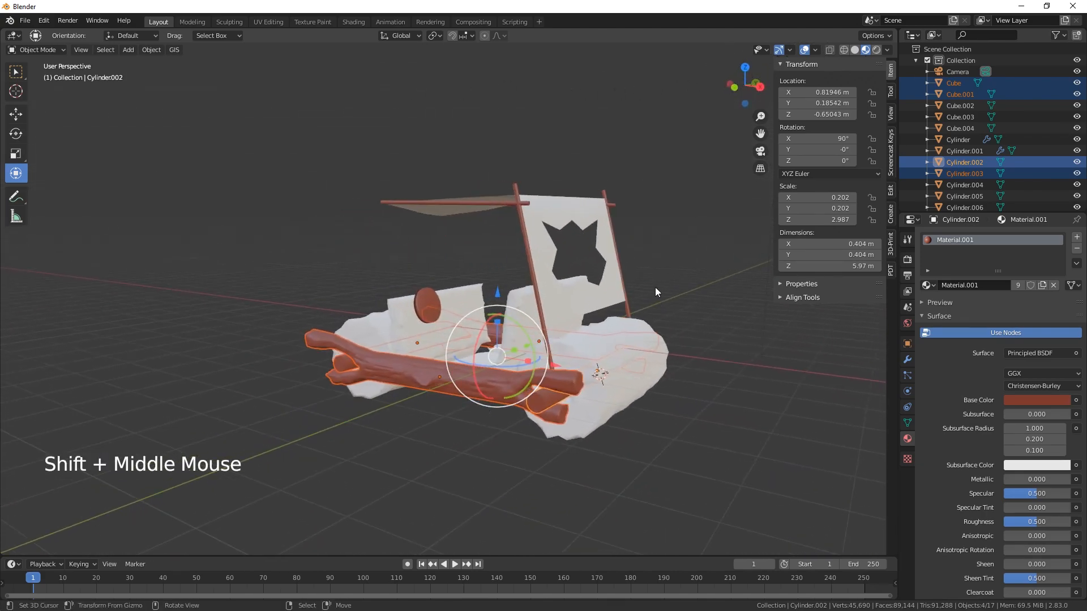
Switch the viewport to Rendered shading and set the render engine to Cycles with GPU Compute as the device
{"action": "left_click", "coordinate": [875, 49]}
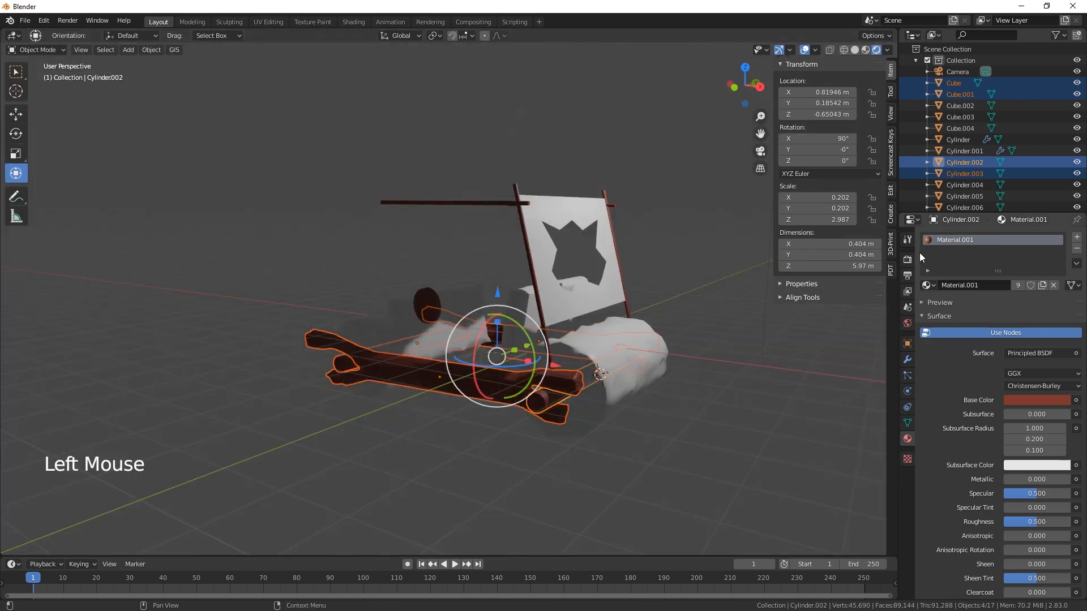
{"action": "left_click", "coordinate": [906, 259]}
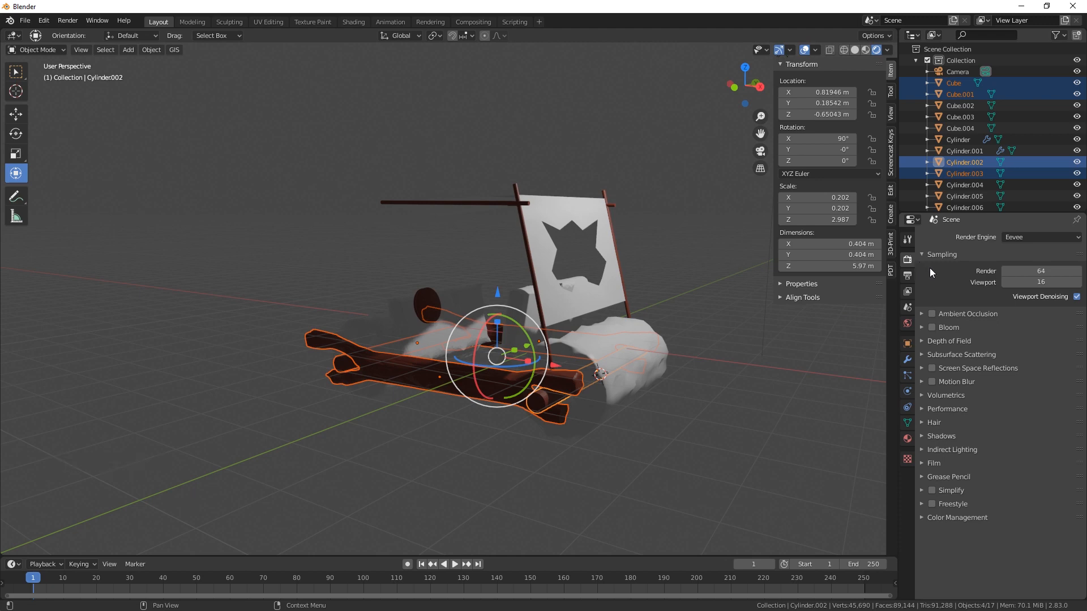
{"action": "left_click", "coordinate": [1038, 238]}
{"action": "left_click", "coordinate": [1021, 276]}
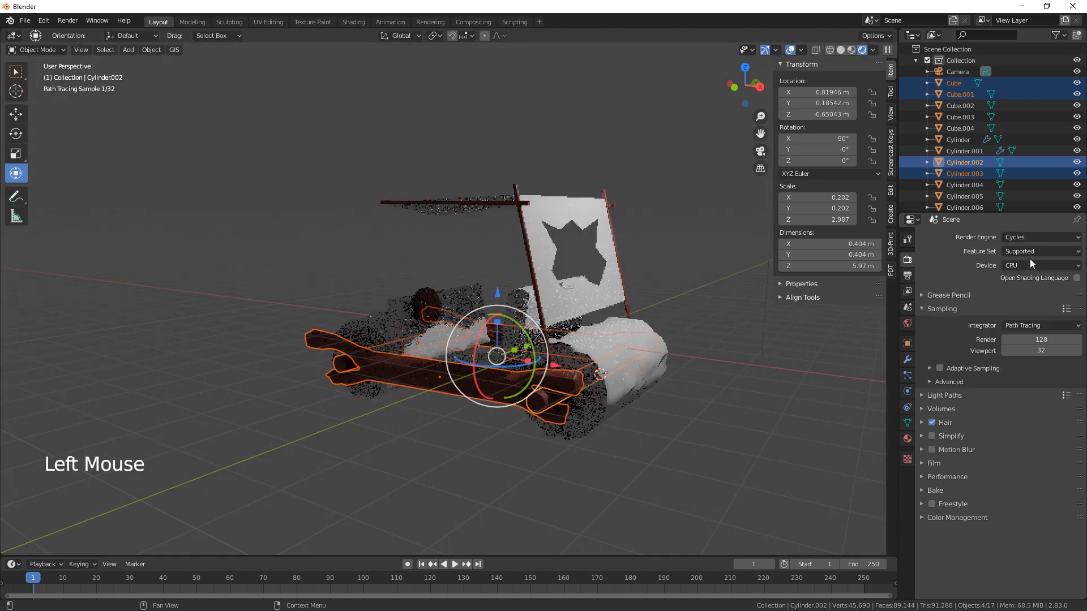
{"action": "left_click", "coordinate": [1016, 265]}
{"action": "left_click", "coordinate": [1016, 293]}
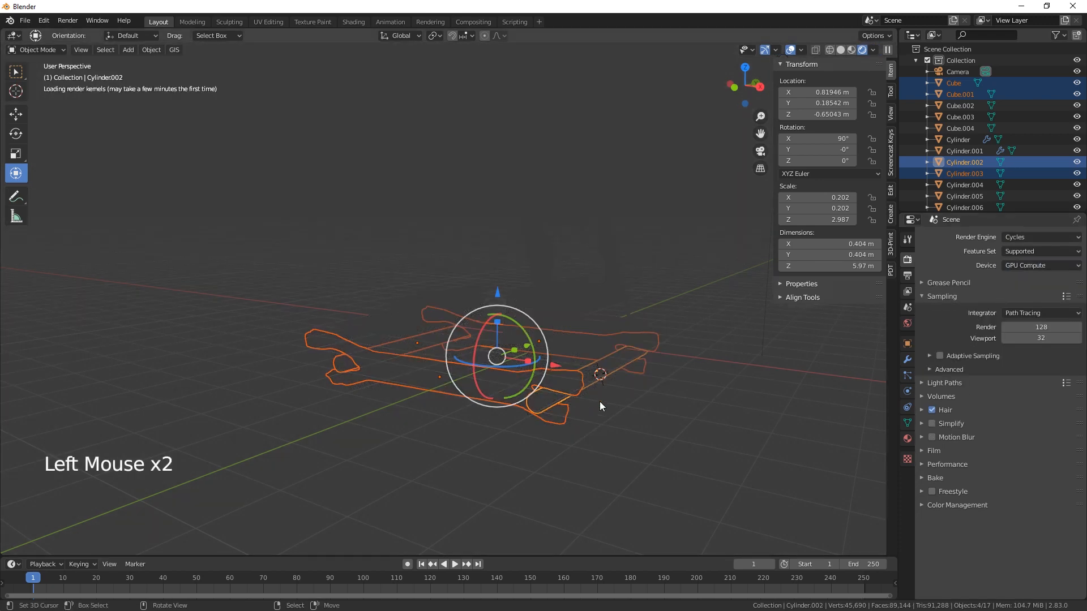
Move the scene light along the X axis to about -11.3 m, beyond the front of the car
{"action": "middle_click_drag", "start_coordinate": [402, 473], "coordinate": [440, 460]}
{"action": "scroll", "coordinate": [452, 485], "scroll_direction": "down", "scroll_amount": 4}
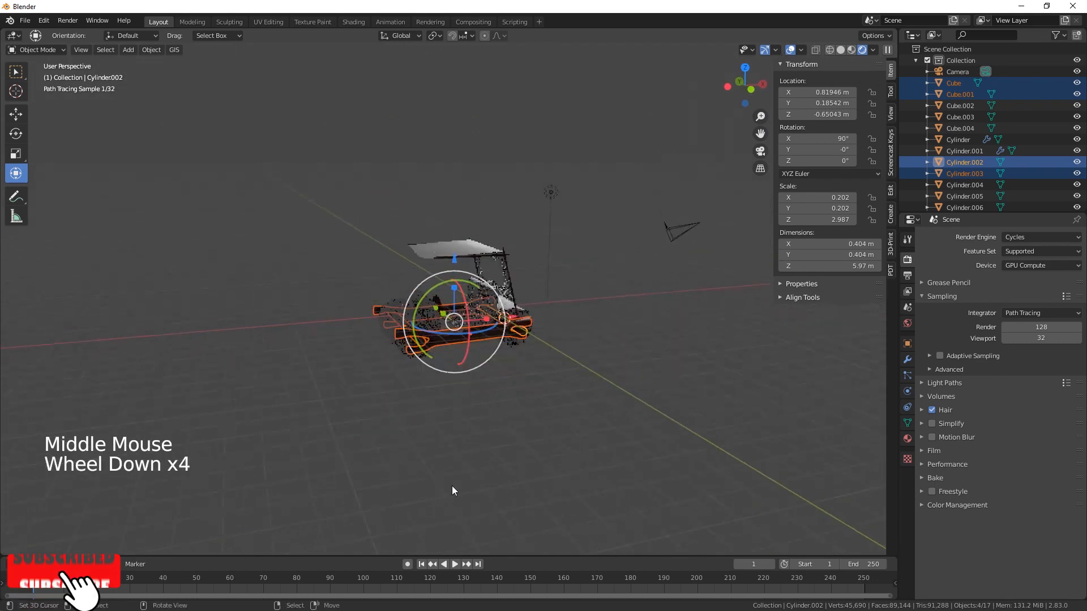
{"action": "right_click", "coordinate": [550, 193]}
{"action": "left_click_drag", "start_coordinate": [609, 192], "coordinate": [320, 197]}
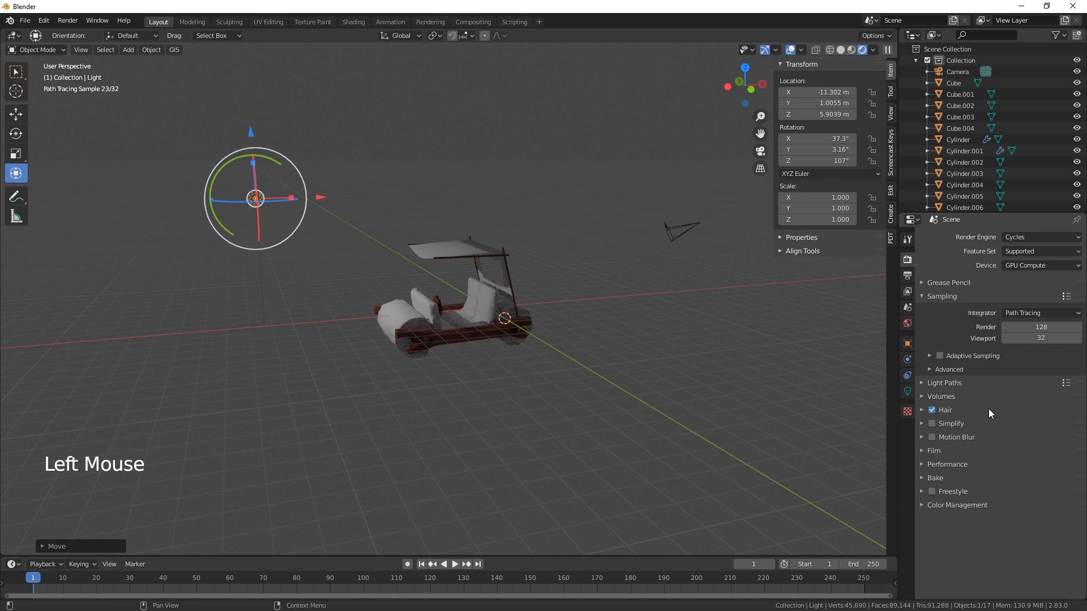
Change the light to an Area light, raise it to about 7.6 m and rotate it toward the car
{"action": "left_click", "coordinate": [907, 391]}
{"action": "left_click", "coordinate": [1066, 285]}
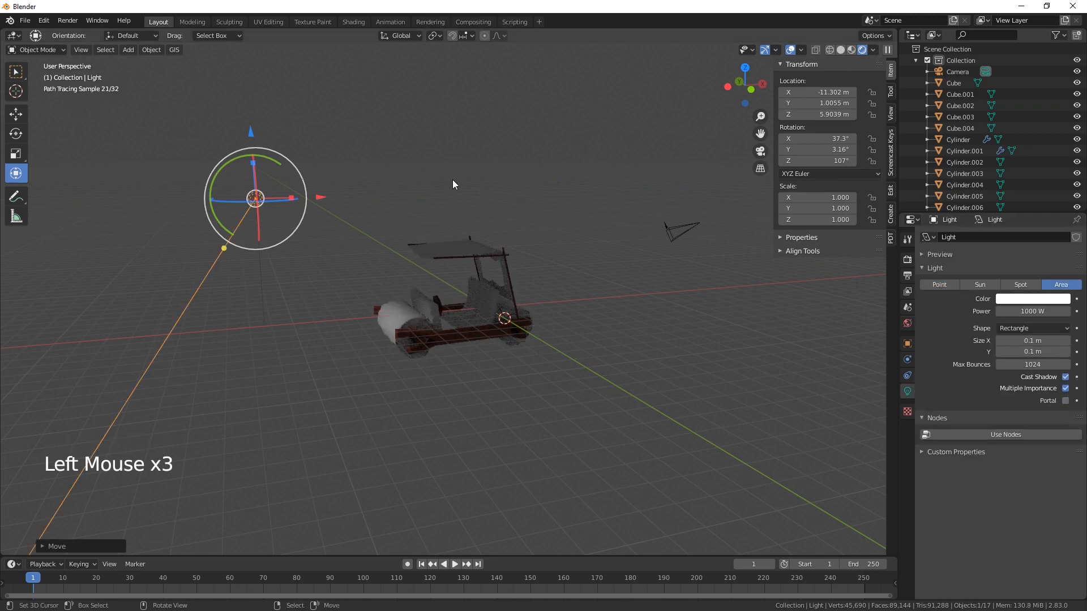
{"action": "left_click_drag", "start_coordinate": [253, 133], "coordinate": [252, 96]}
{"action": "left_click_drag", "start_coordinate": [226, 131], "coordinate": [213, 200]}
Examine the rendered car from several sides to check the area lighting and the brown wood material
{"action": "scroll", "coordinate": [381, 307], "scroll_direction": "up", "scroll_amount": 2}
{"action": "scroll", "coordinate": [382, 311], "scroll_direction": "up", "scroll_amount": 4}
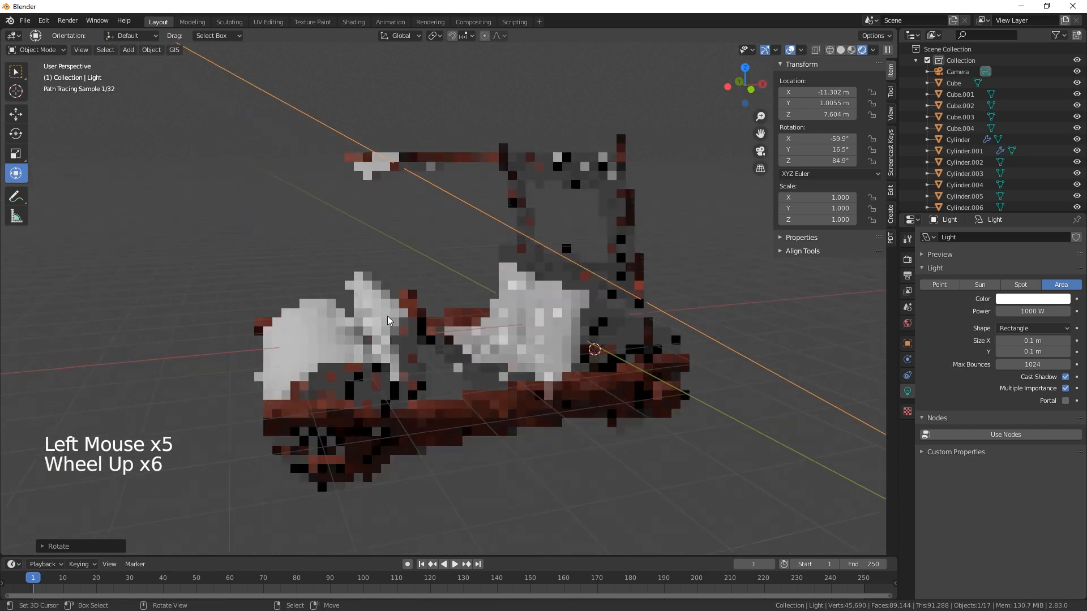
{"action": "scroll", "coordinate": [480, 419], "scroll_direction": "down", "scroll_amount": 1}
{"action": "mouse_move", "coordinate": [477, 426]}
{"action": "middle_mouse_down"}
{"action": "mouse_move", "coordinate": [569, 427]}
{"action": "mouse_move", "coordinate": [515, 436]}
{"action": "mouse_move", "coordinate": [585, 429]}
{"action": "mouse_move", "coordinate": [490, 427]}
{"action": "middle_mouse_up"}
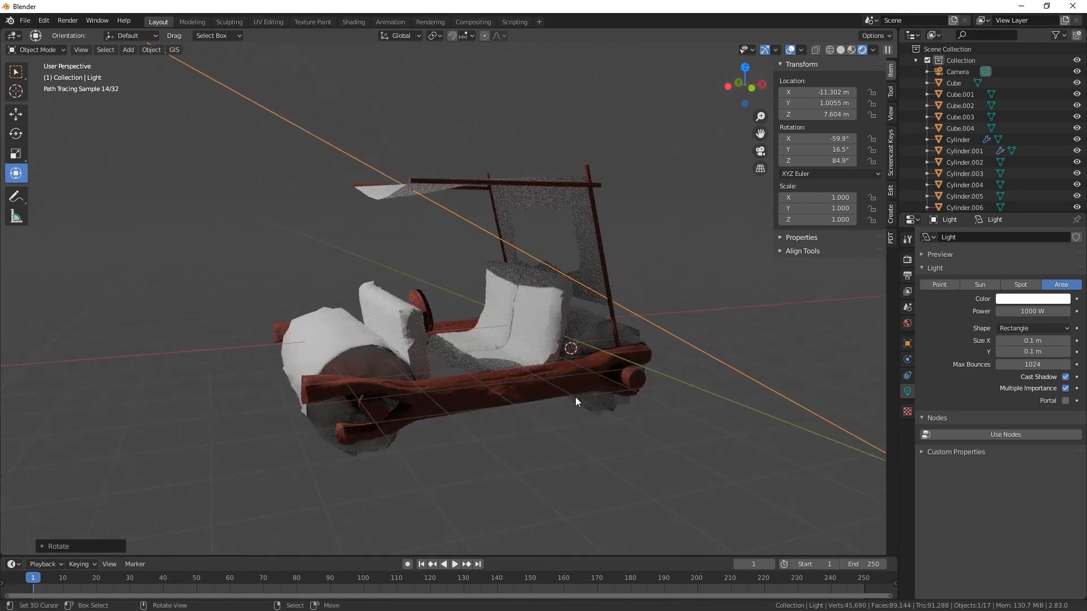
{"action": "middle_click_drag", "start_coordinate": [617, 396], "coordinate": [426, 388]}
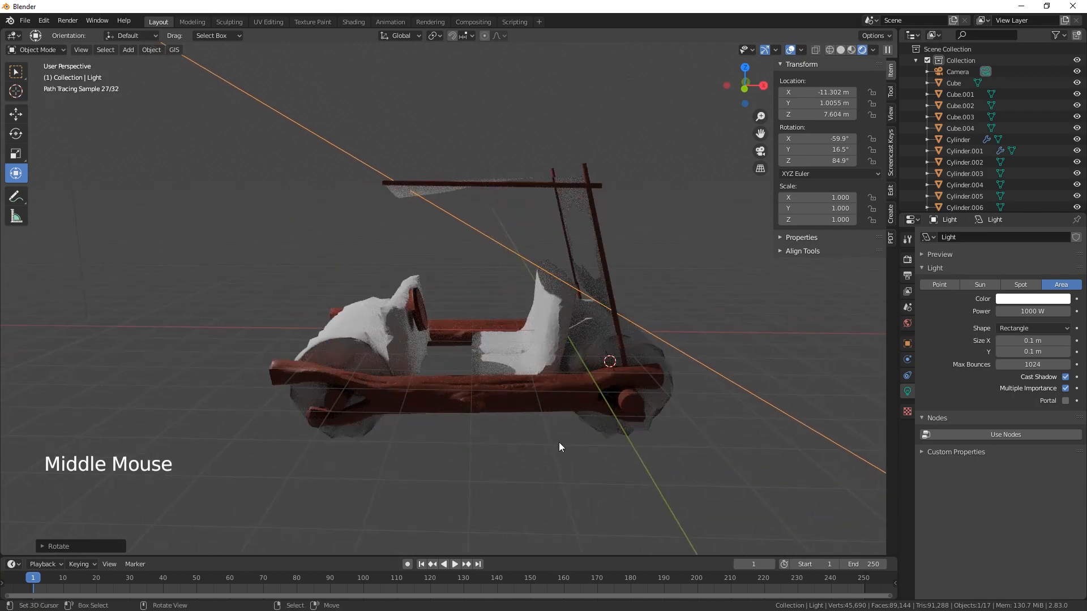
{"action": "mouse_move", "coordinate": [413, 405]}
{"action": "middle_mouse_down"}
{"action": "mouse_move", "coordinate": [395, 421]}
{"action": "mouse_move", "coordinate": [422, 423]}
{"action": "middle_mouse_up"}
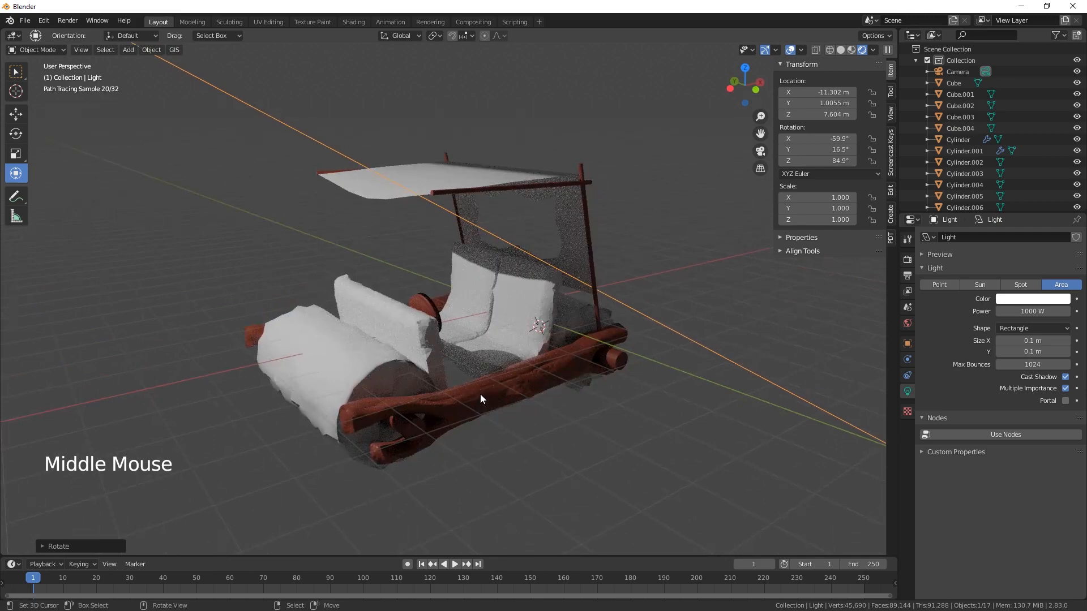
{"action": "mouse_move", "coordinate": [485, 395]}
{"action": "middle_mouse_down"}
{"action": "mouse_move", "coordinate": [597, 403]}
{"action": "mouse_move", "coordinate": [525, 430]}
{"action": "mouse_move", "coordinate": [640, 410]}
{"action": "mouse_move", "coordinate": [334, 412]}
{"action": "middle_mouse_up"}
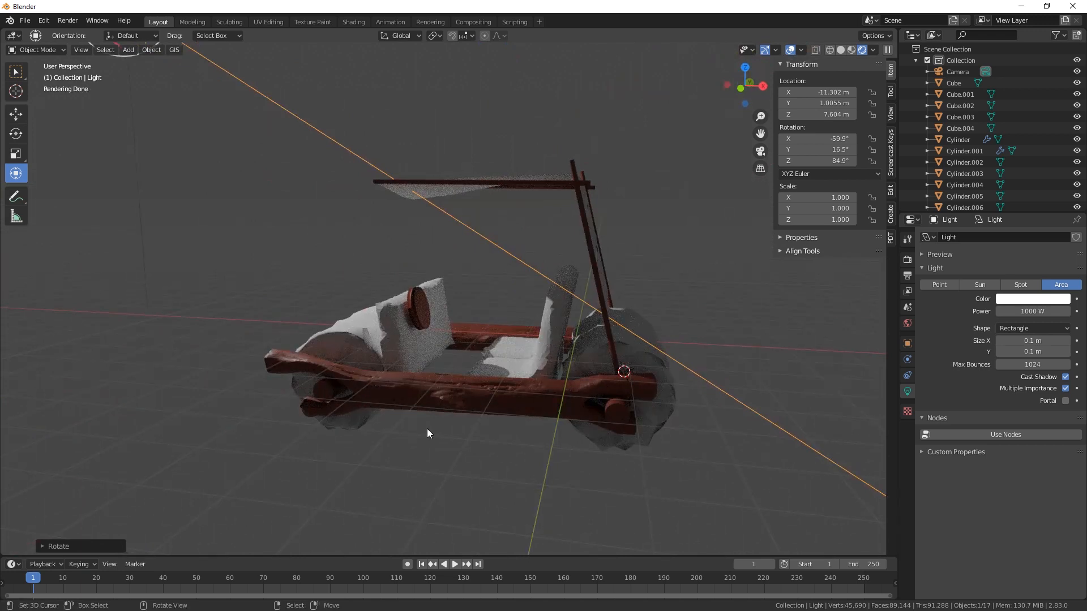
{"action": "middle_click_drag", "start_coordinate": [548, 463], "coordinate": [592, 463]}
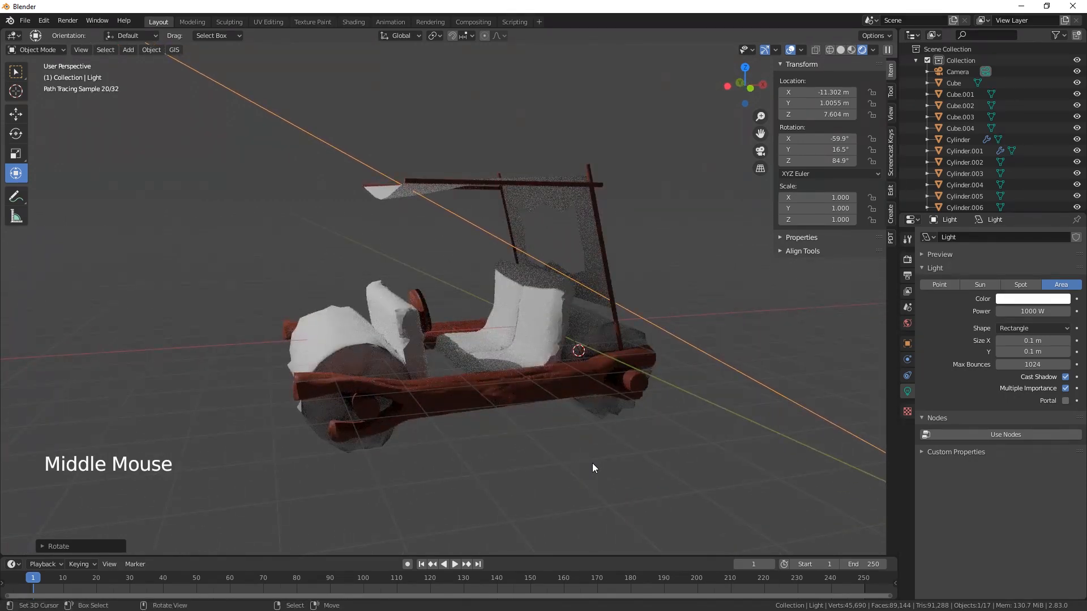